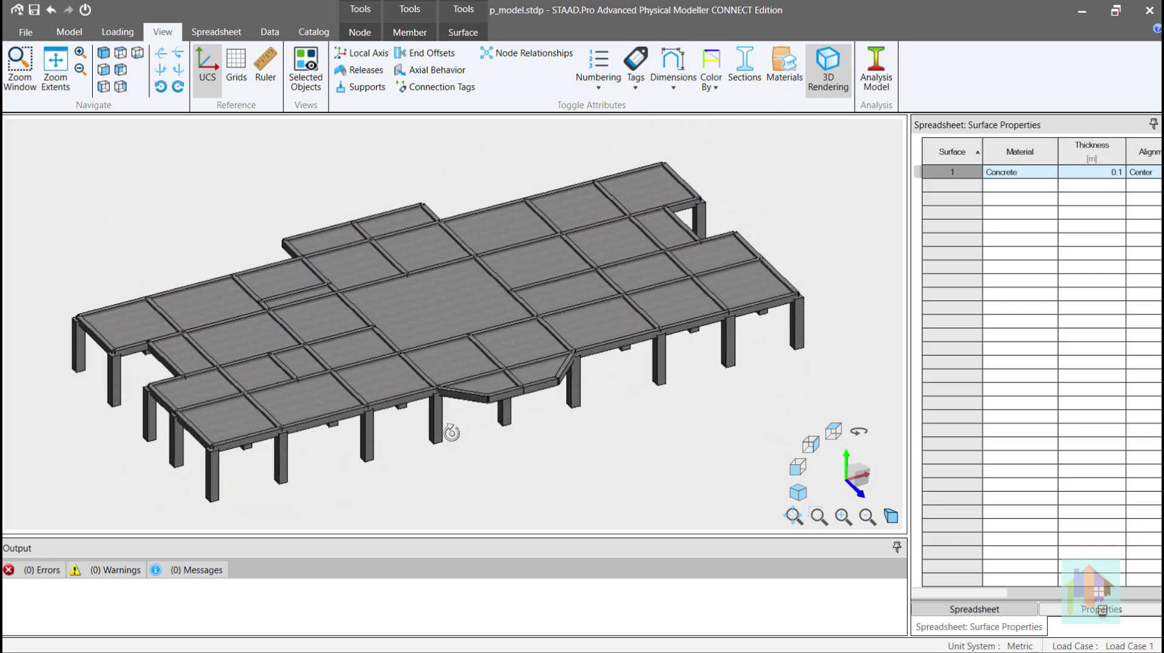
Display the analysis model mesh of the slab without 3D rendering and orbit around it to examine the plate elements
{"action": "left_click", "coordinate": [879, 79]}
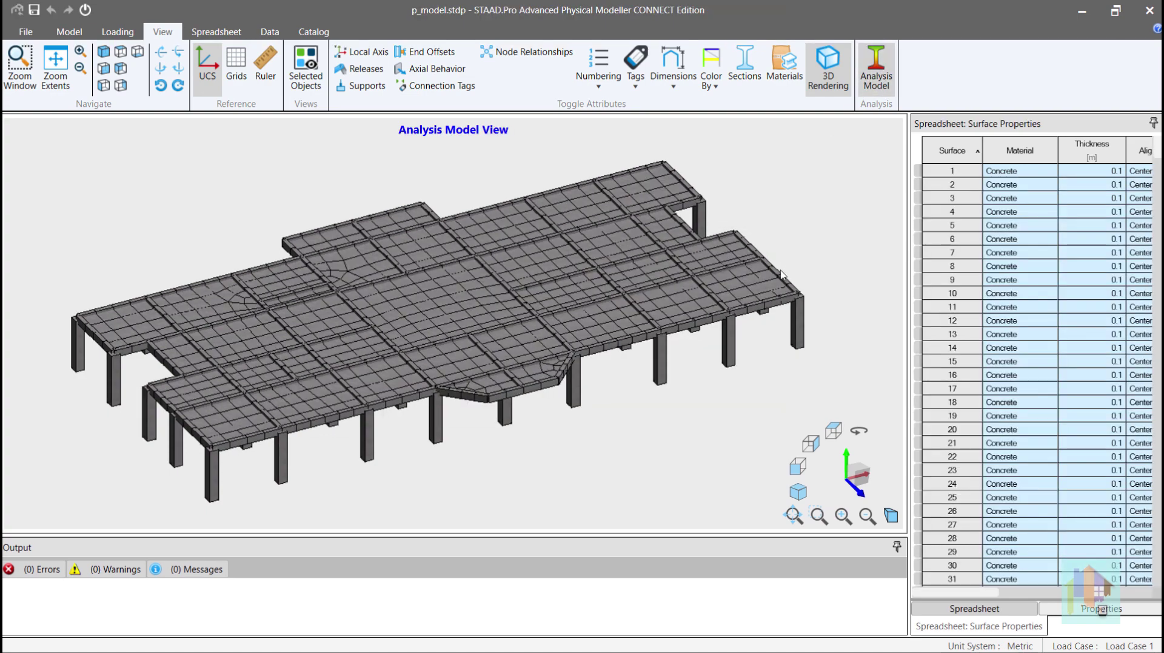
{"action": "middle_click_drag", "start_coordinate": [450, 403], "coordinate": [480, 377]}
{"action": "left_click", "coordinate": [832, 88]}
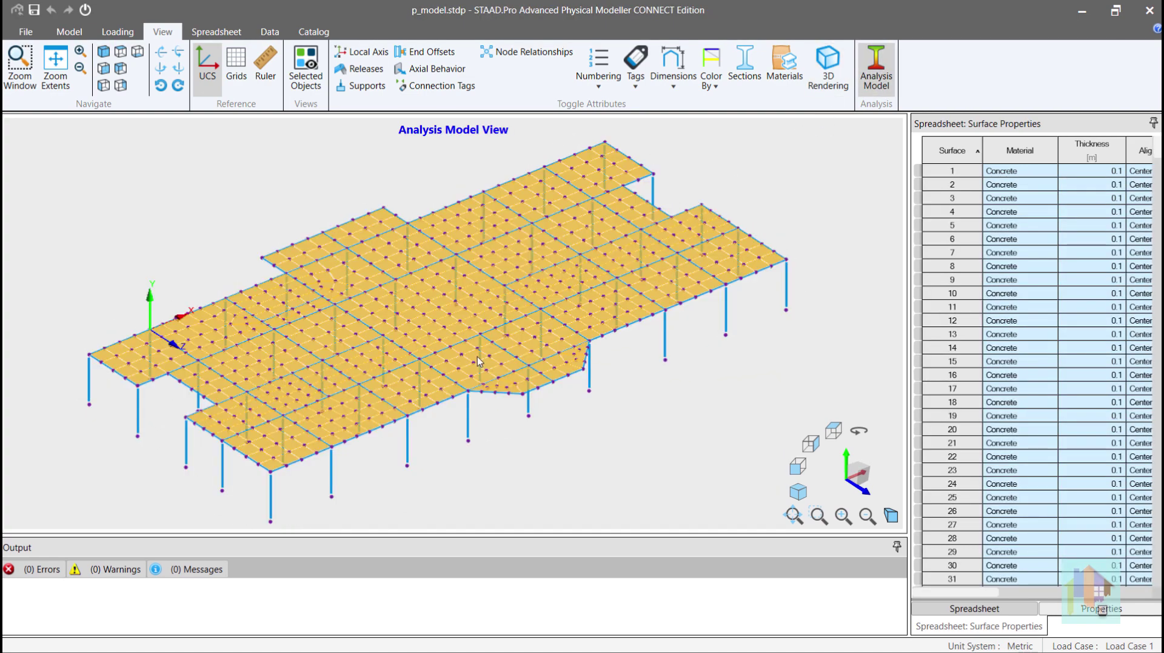
{"action": "middle_click_drag", "start_coordinate": [422, 407], "coordinate": [395, 408]}
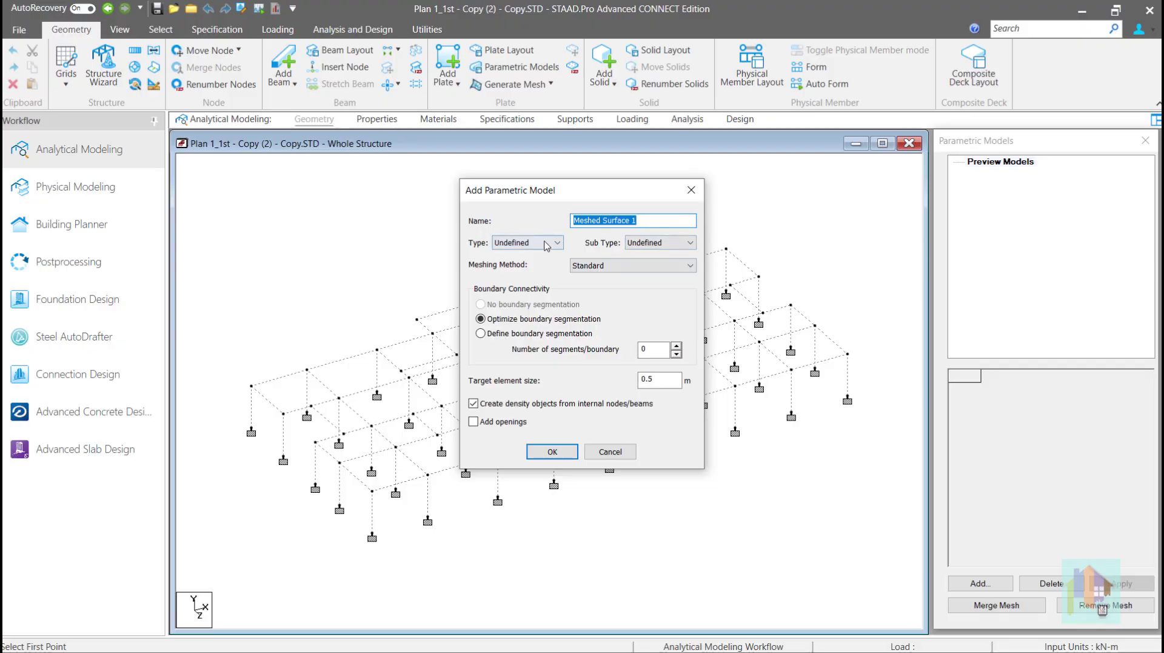
Add the parametric model Meshed Surface 1 as type Slab with the standard meshing method and 0.5 m target element size
{"action": "left_click", "coordinate": [527, 242]}
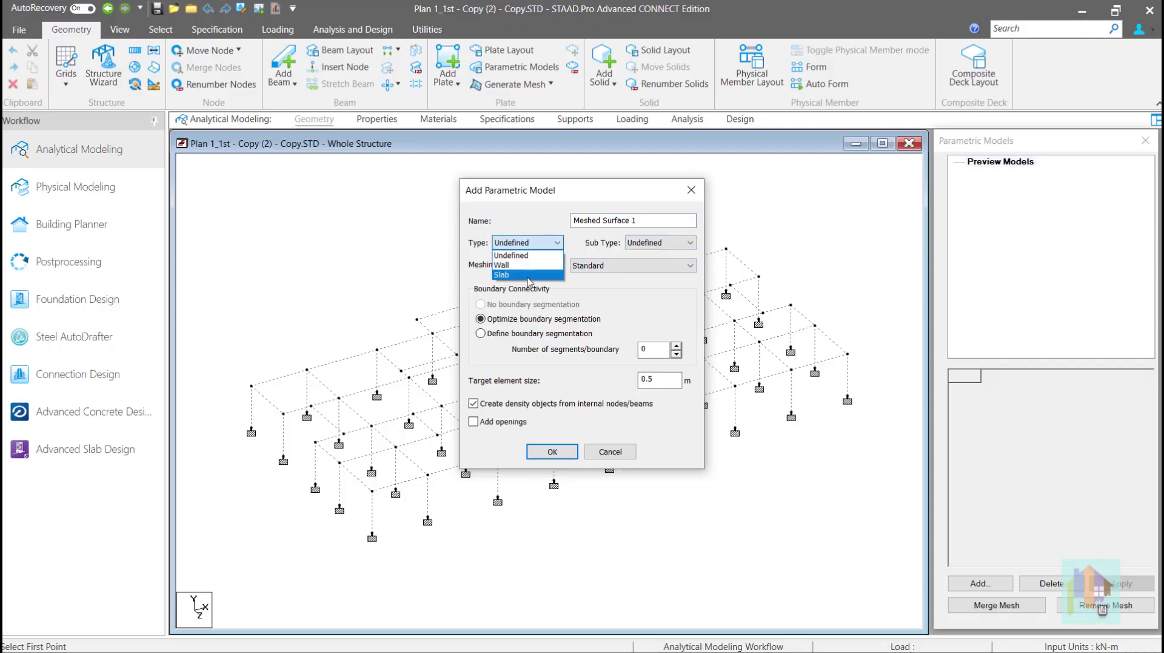
{"action": "left_click", "coordinate": [528, 275]}
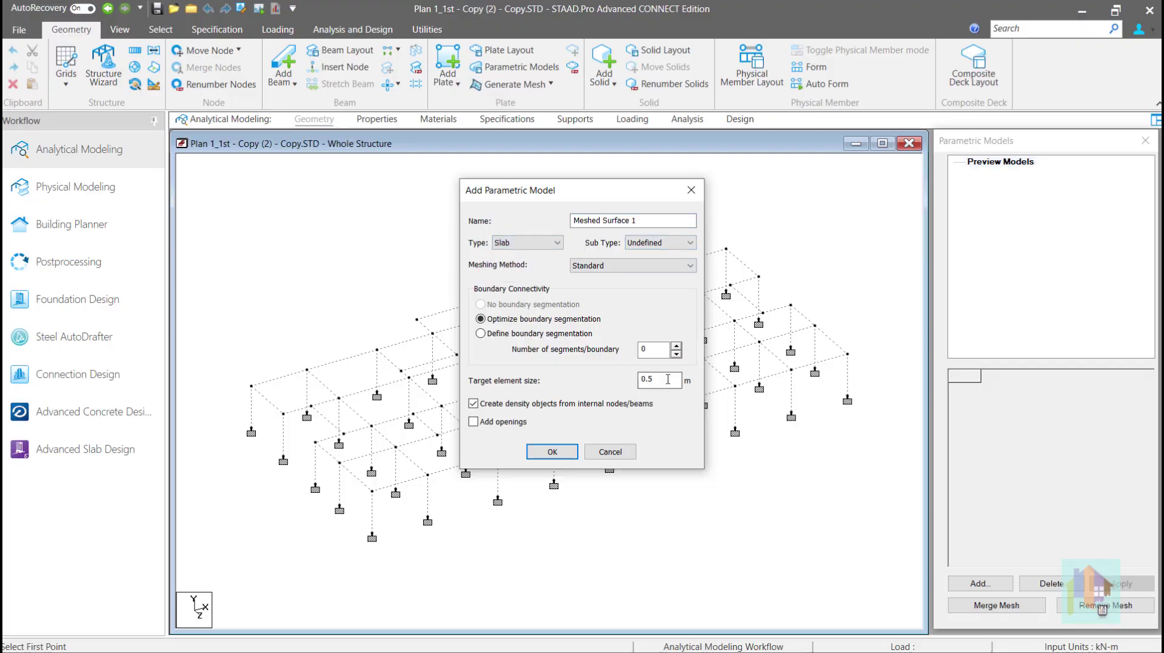
{"action": "left_click", "coordinate": [550, 452]}
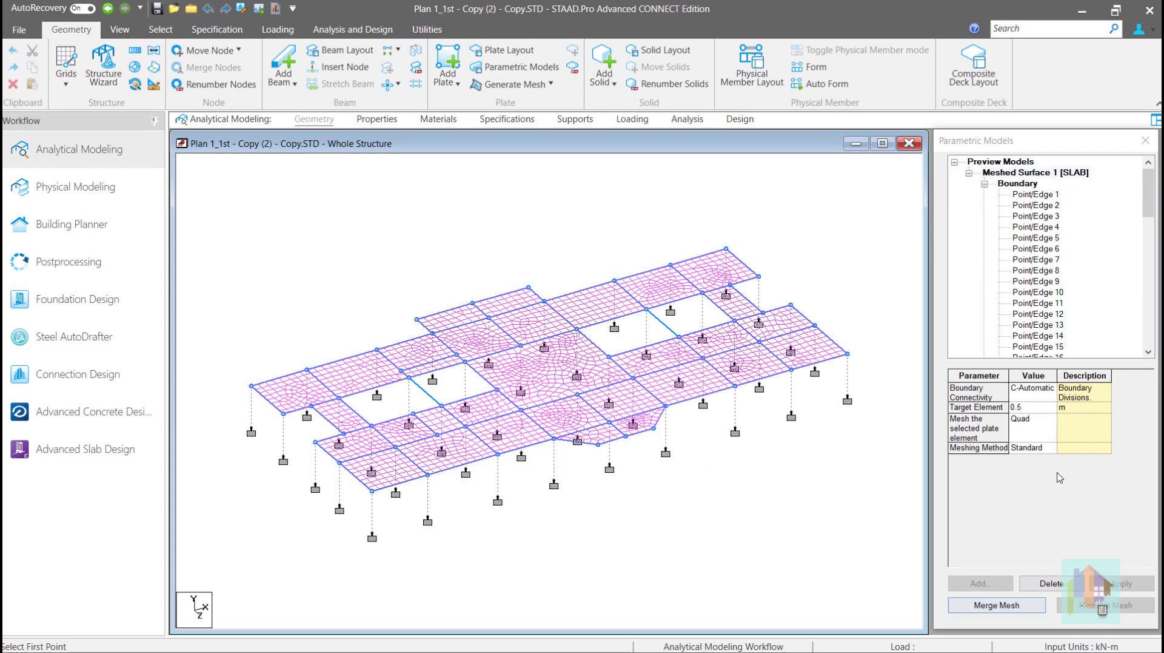
Examine Density Points 1 and 5 and Density Lines 1, 6, 9 and 11 of Meshed Surface 1
{"action": "left_click", "coordinate": [985, 184]}
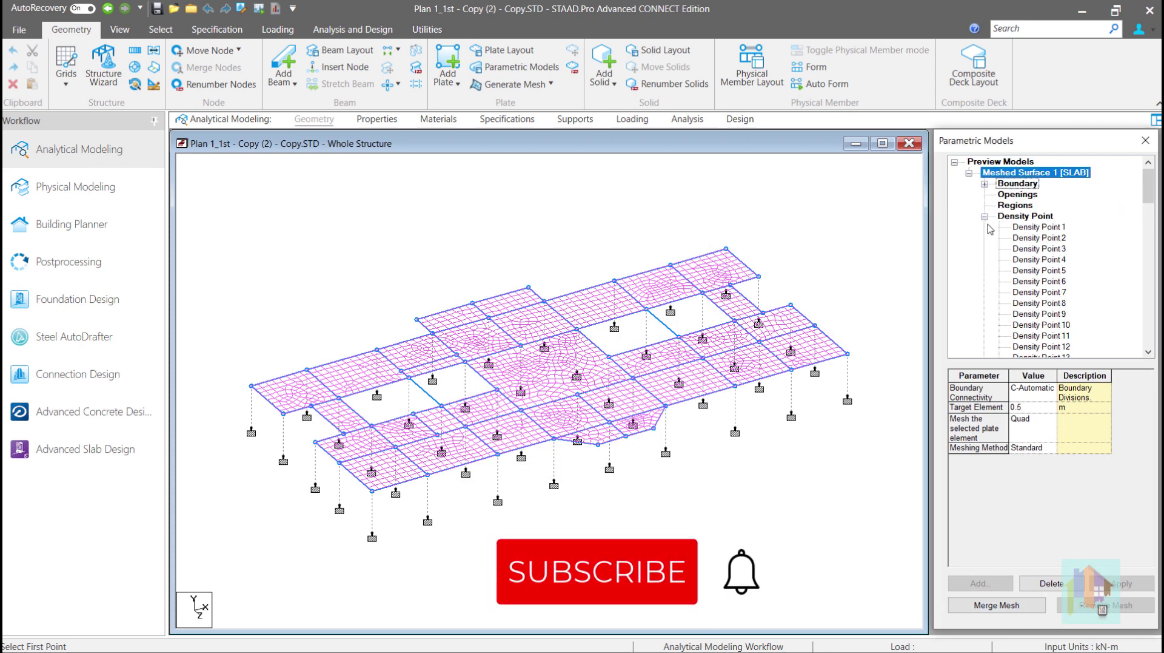
{"action": "left_click", "coordinate": [1037, 227]}
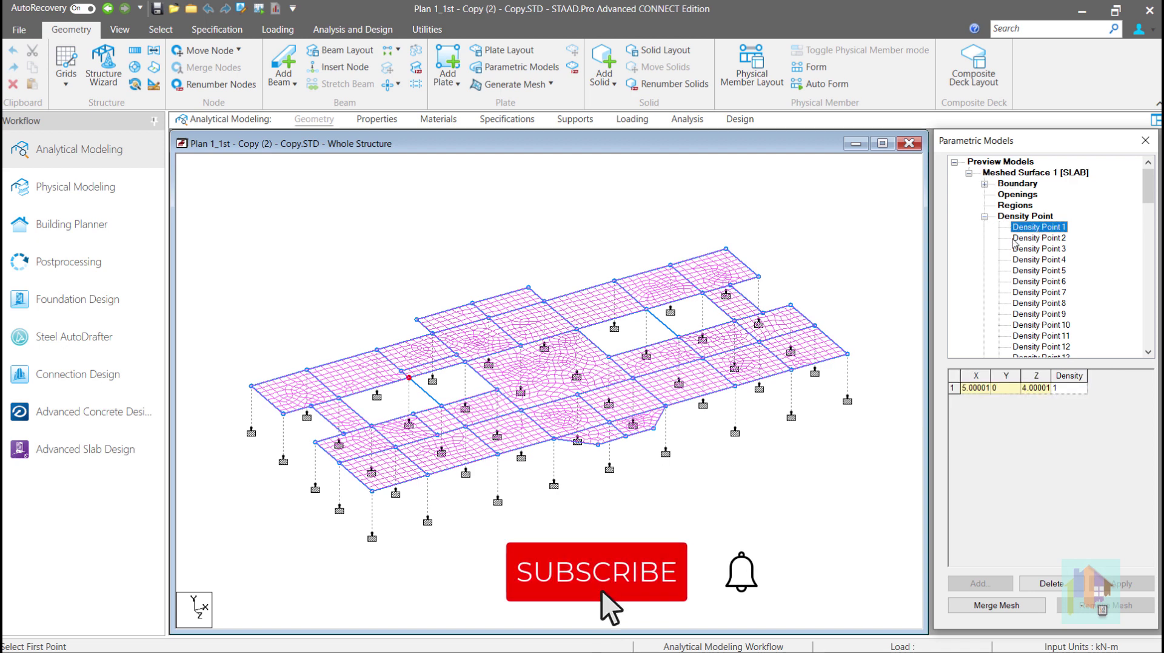
{"action": "left_click", "coordinate": [1038, 271]}
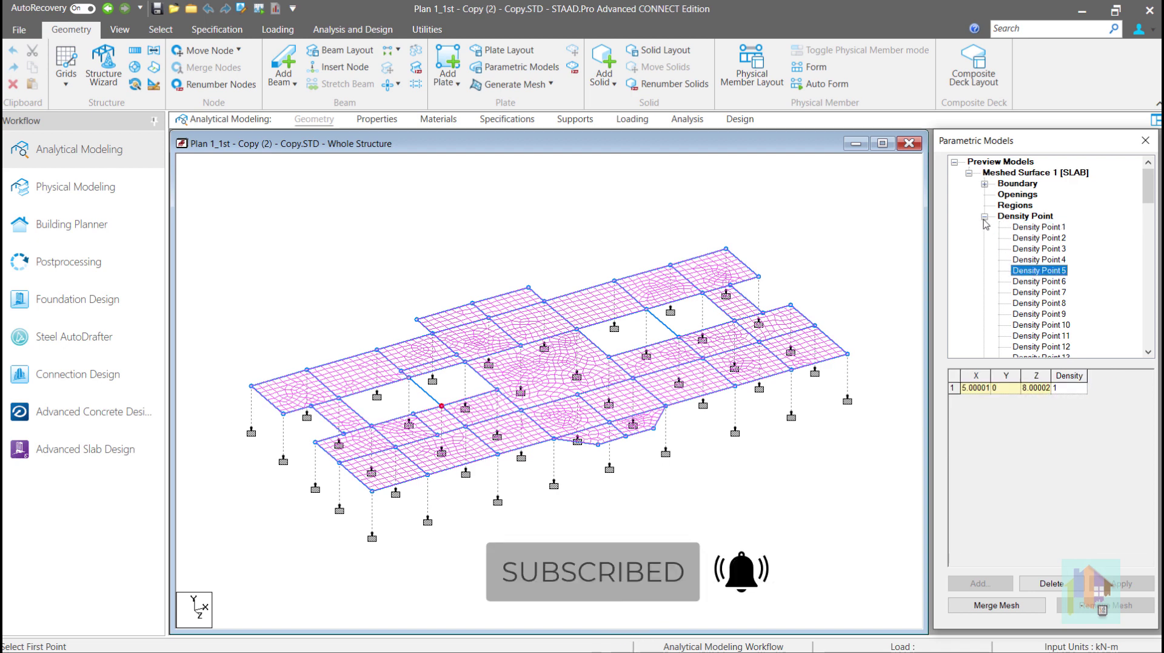
{"action": "left_click", "coordinate": [985, 216]}
{"action": "left_click", "coordinate": [1038, 238]}
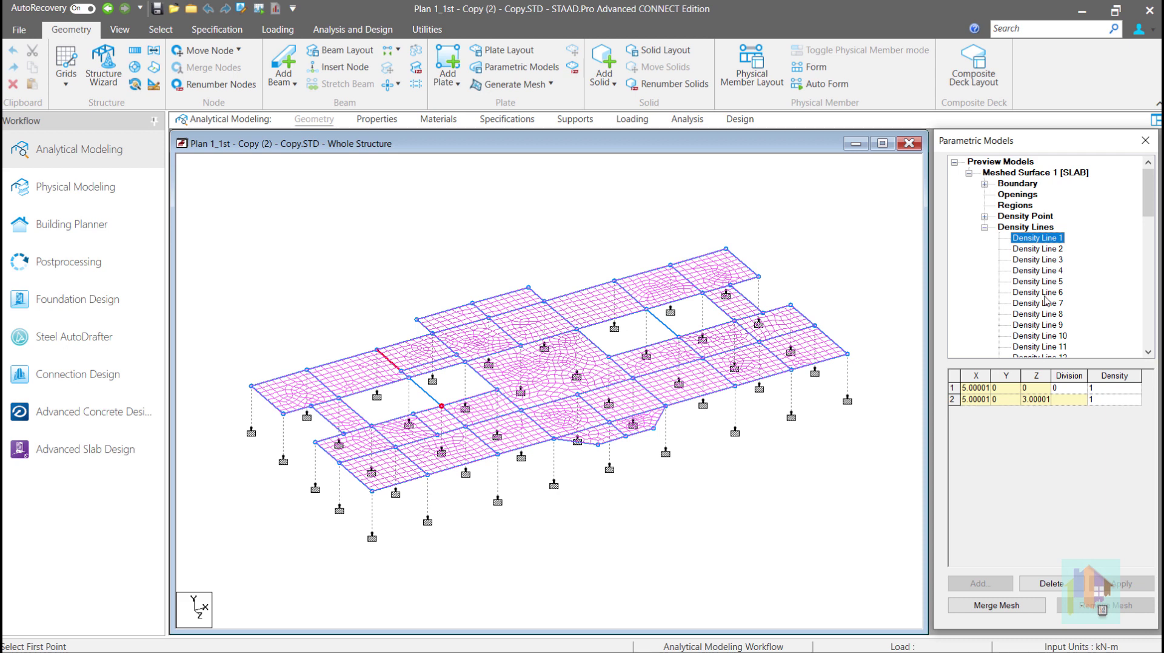
{"action": "left_click", "coordinate": [1045, 294]}
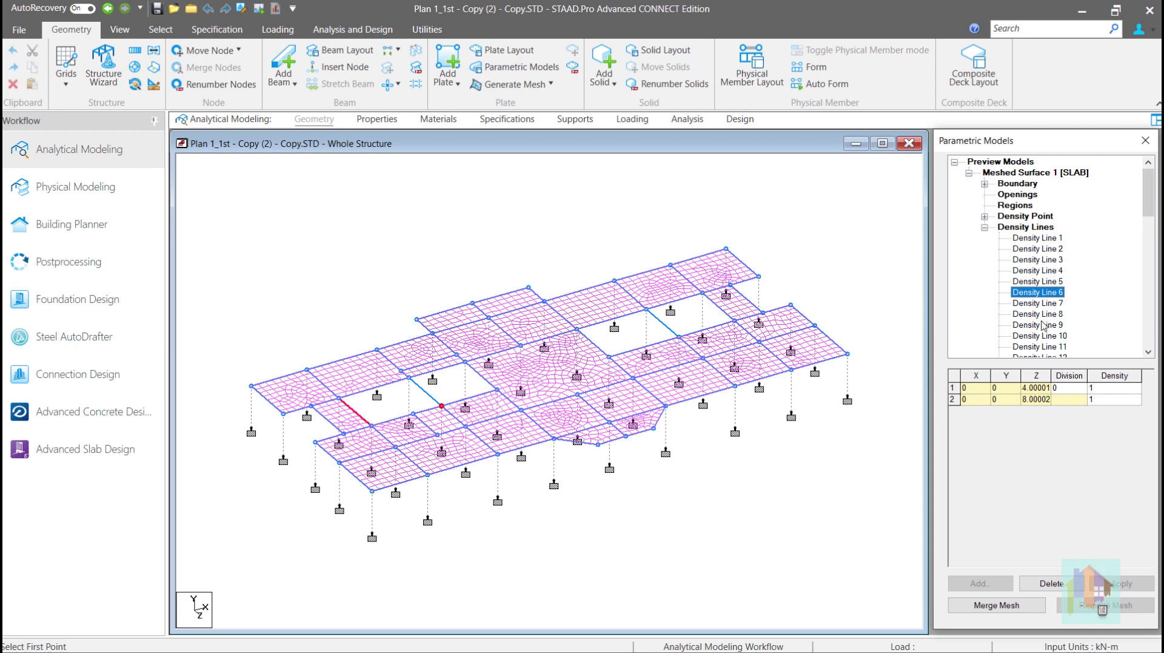
{"action": "left_click", "coordinate": [1040, 325]}
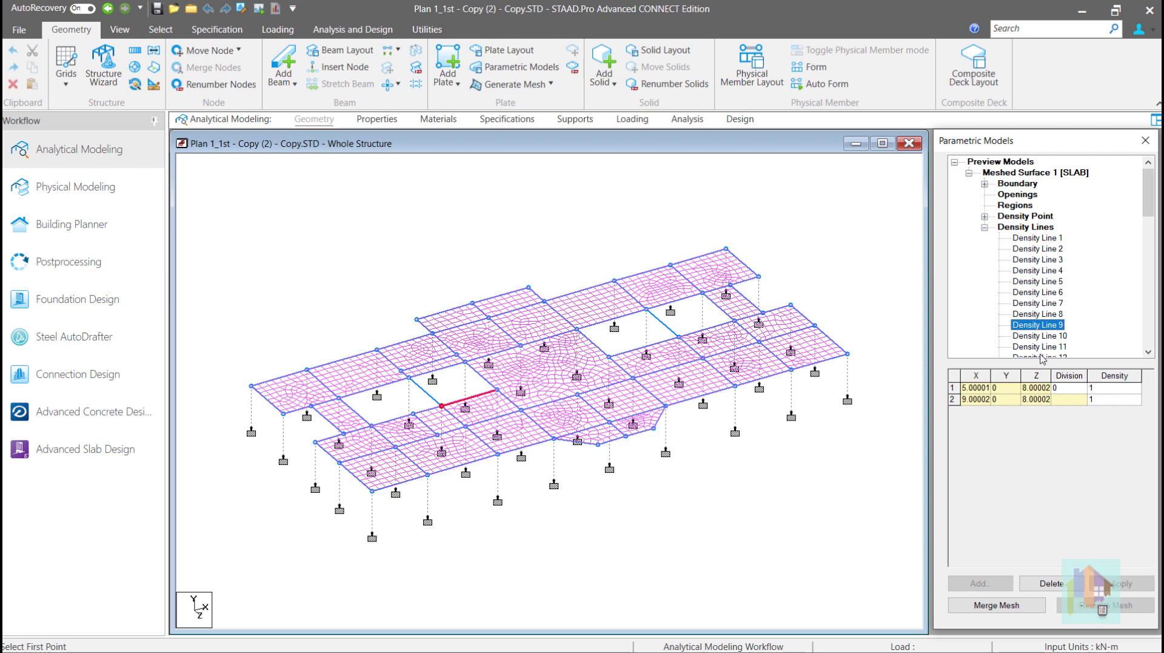
{"action": "left_click", "coordinate": [1039, 347]}
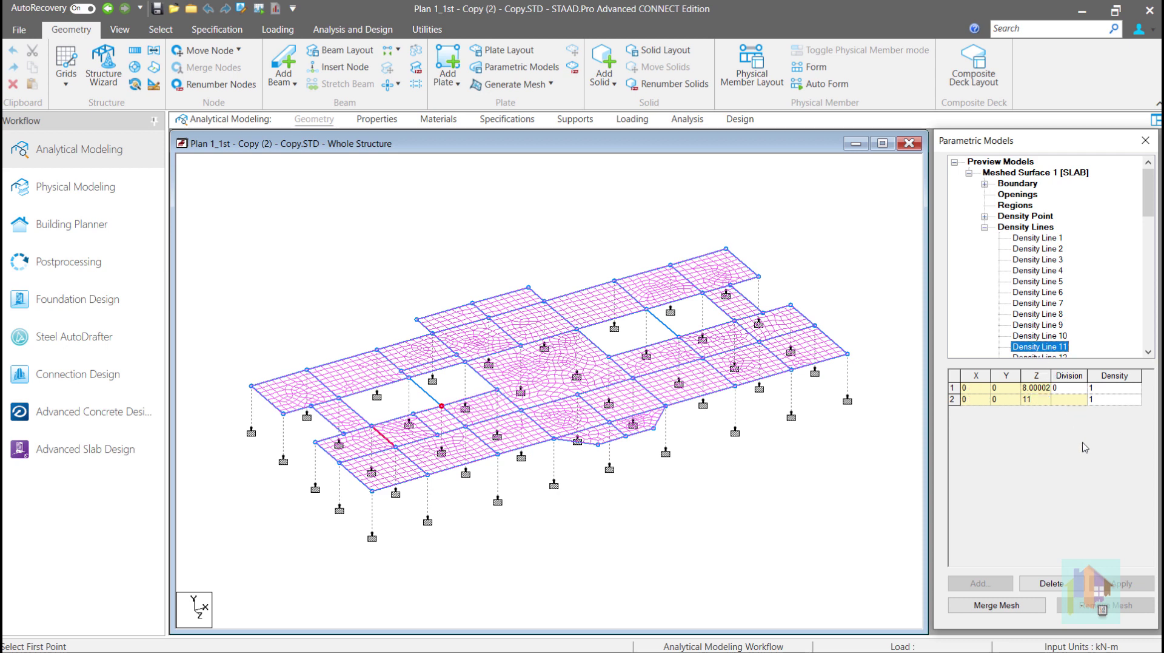
Examine the slab mesh in plan view and return to the isometric view
{"action": "right_click", "coordinate": [879, 493]}
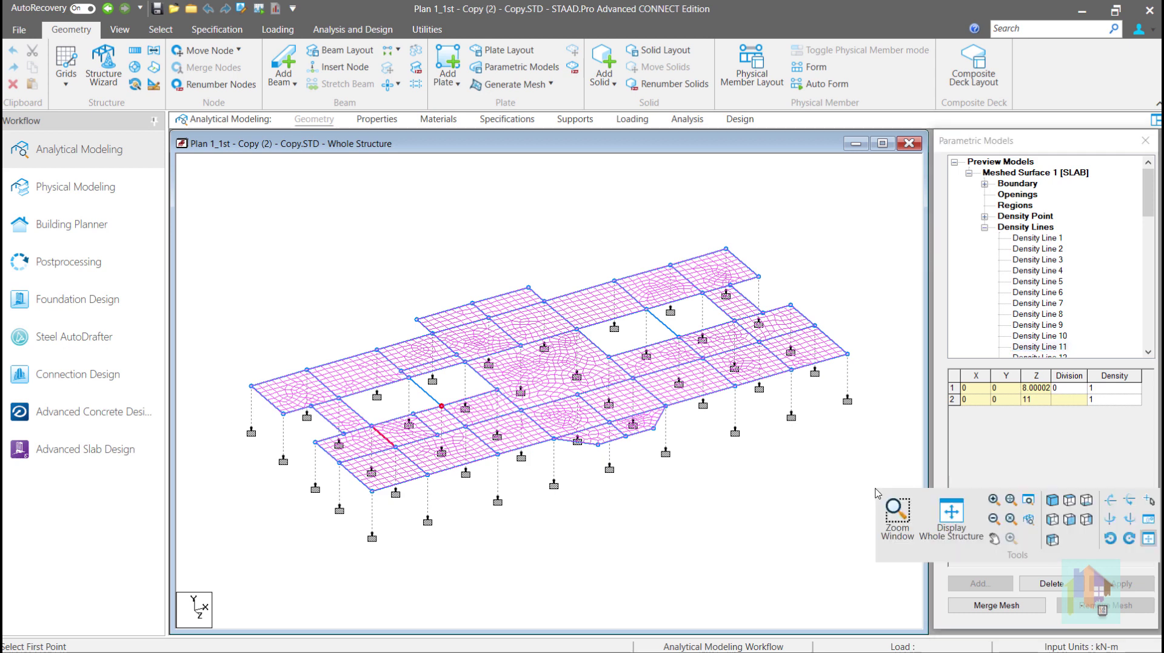
{"action": "left_click", "coordinate": [1069, 501]}
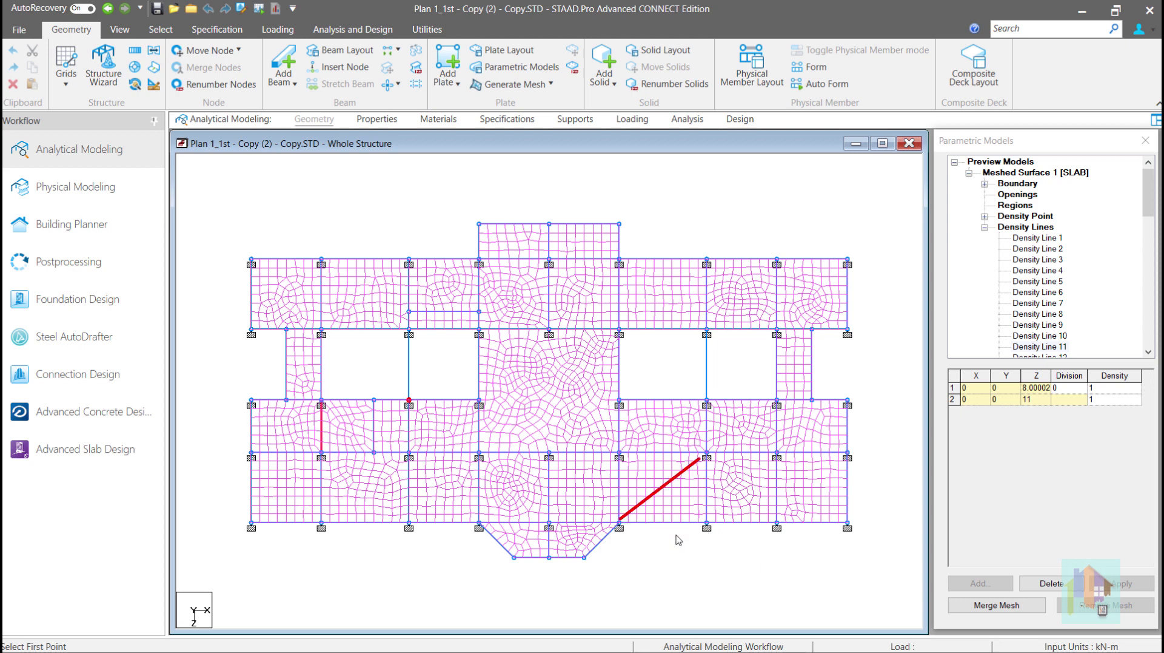
{"action": "mouse_move", "coordinate": [787, 562]}
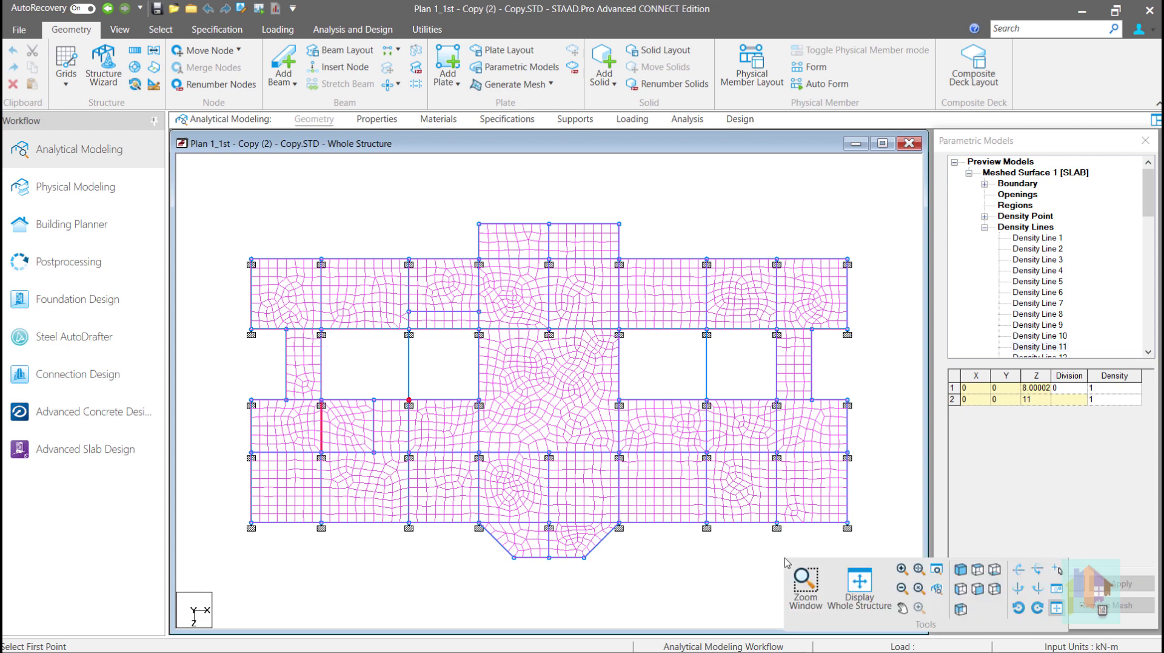
{"action": "left_click", "coordinate": [960, 570]}
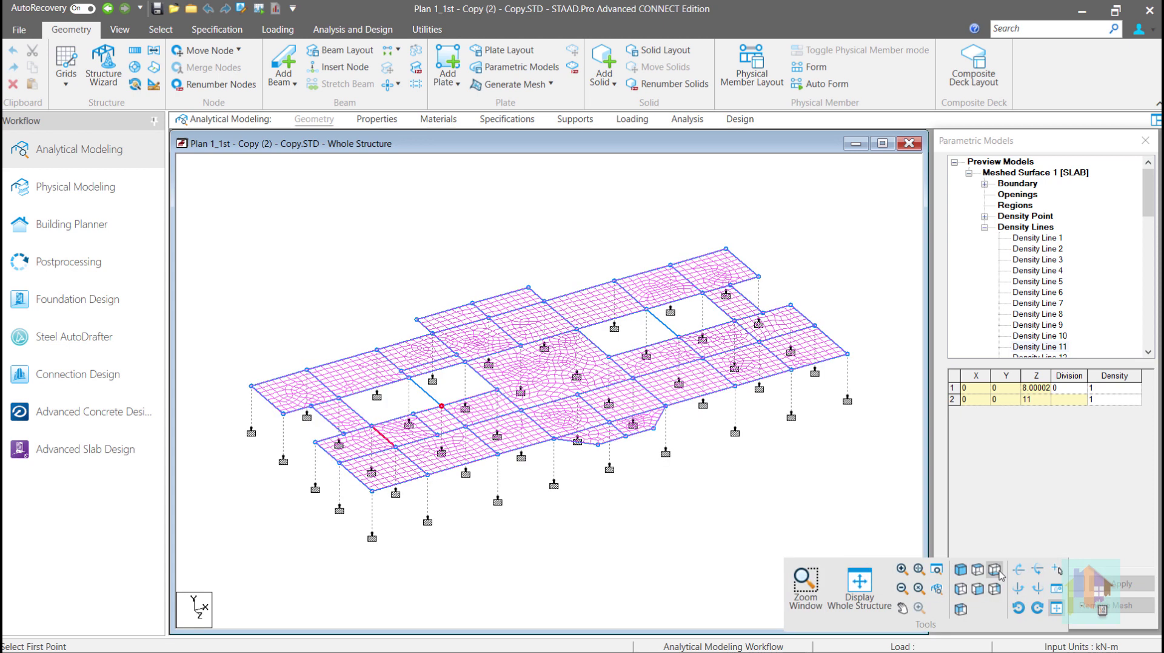
Delete the Meshed Surface 1 slab model and start outlining a new mesh boundary through the nodes along the floor's rear edge
{"action": "left_click", "coordinate": [1033, 172]}
{"action": "left_click", "coordinate": [1051, 583]}
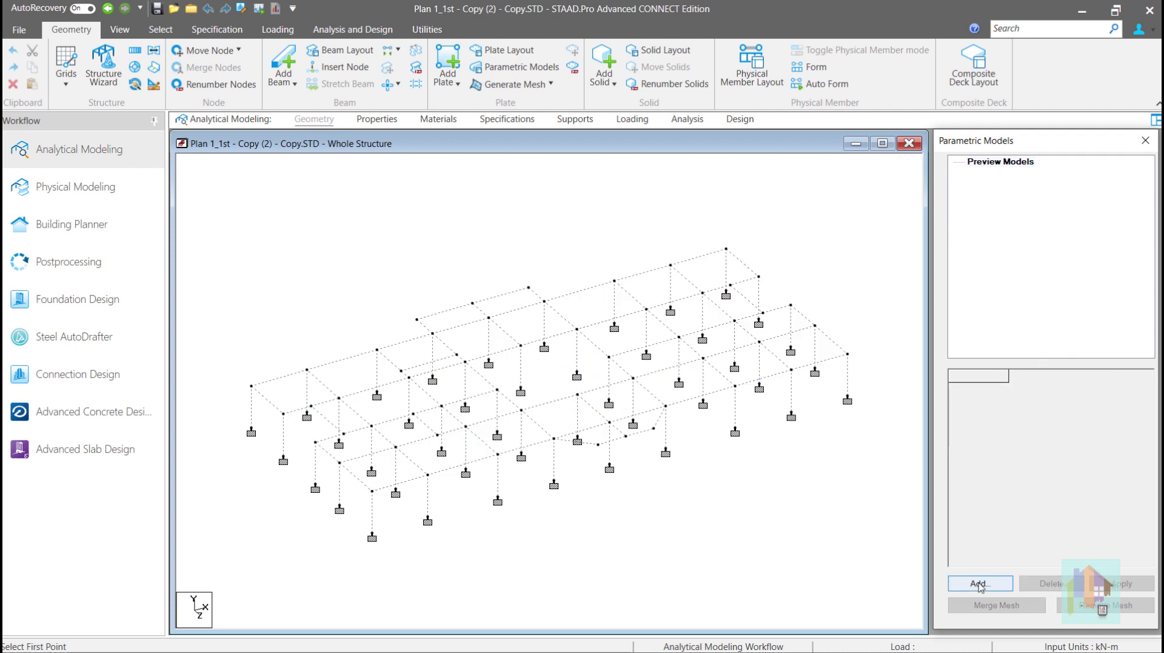
{"action": "left_click", "coordinate": [251, 385]}
{"action": "left_click", "coordinate": [433, 334]}
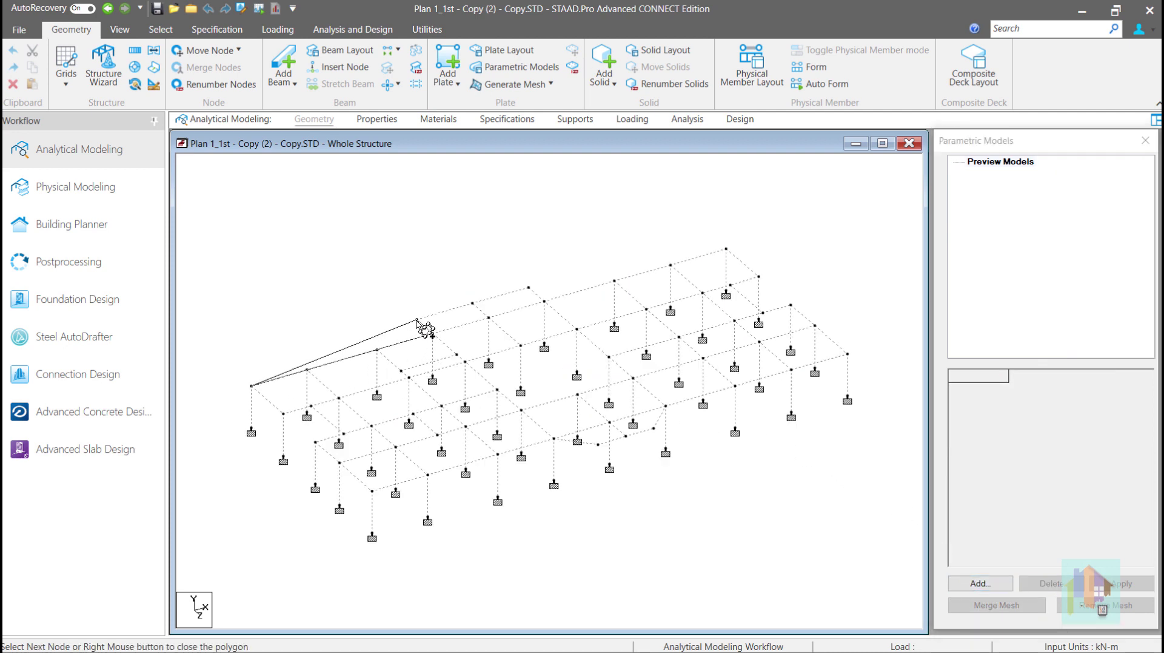
{"action": "left_click", "coordinate": [416, 319]}
{"action": "left_click", "coordinate": [529, 287]}
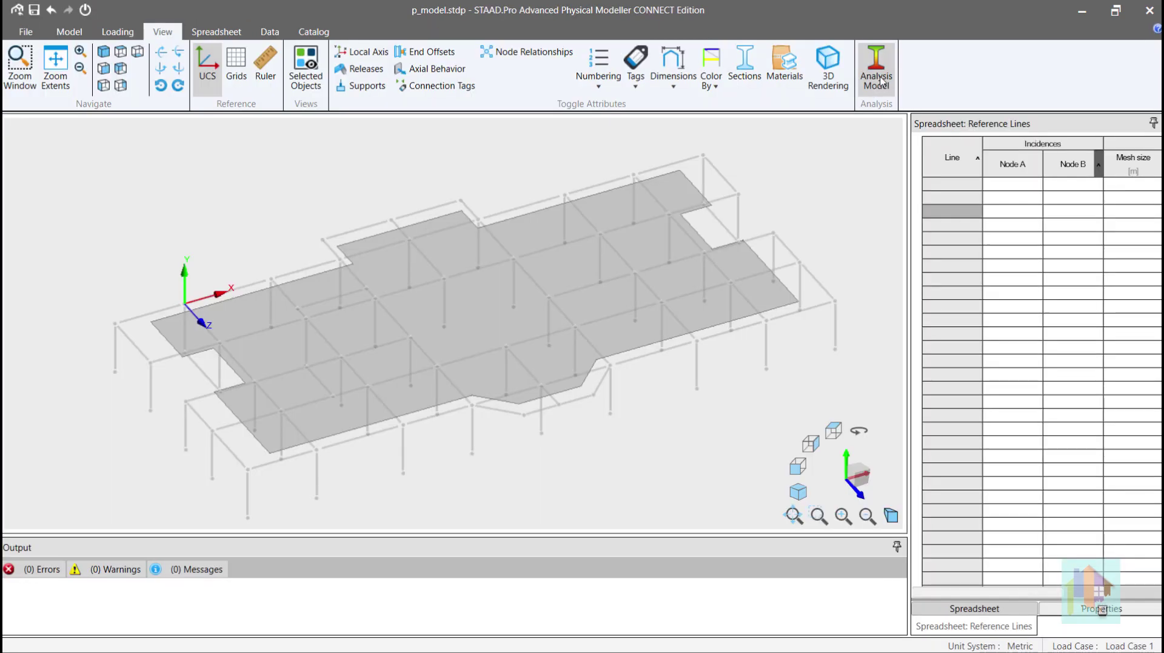
Check the physical model's analysis mesh and draw three connected zigzag reference lines on the slab through nodes 18, 22, 30 and 26
{"action": "left_click", "coordinate": [876, 81]}
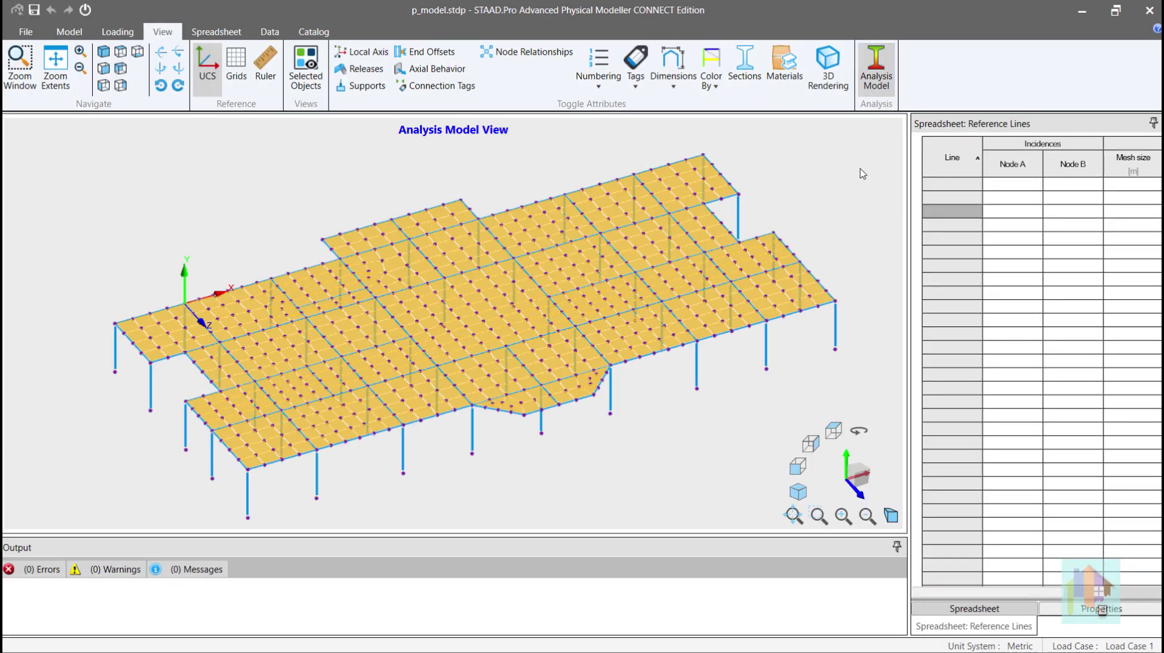
{"action": "left_click", "coordinate": [872, 87]}
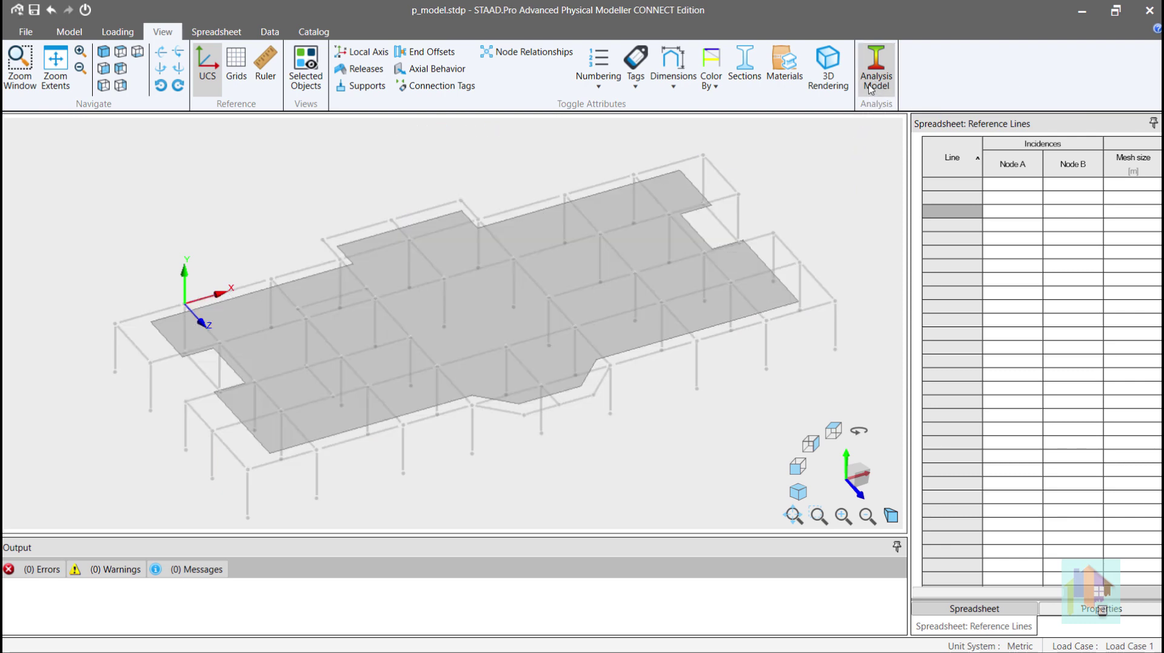
{"action": "left_click", "coordinate": [71, 34]}
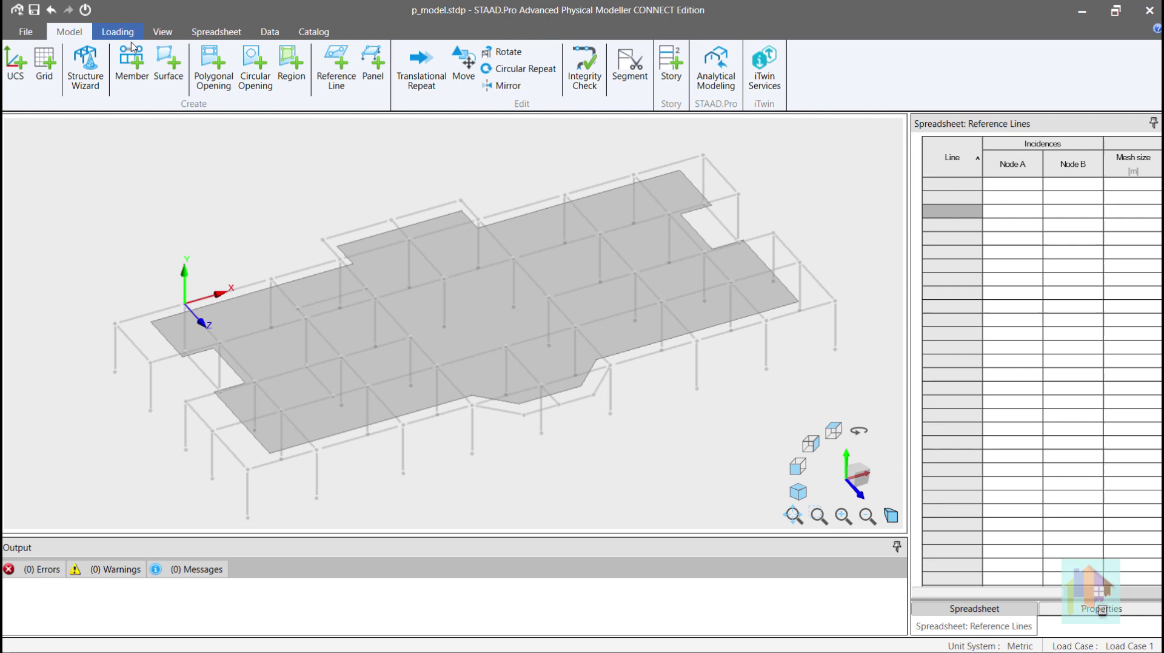
{"action": "left_click", "coordinate": [336, 76]}
{"action": "left_click", "coordinate": [601, 234]}
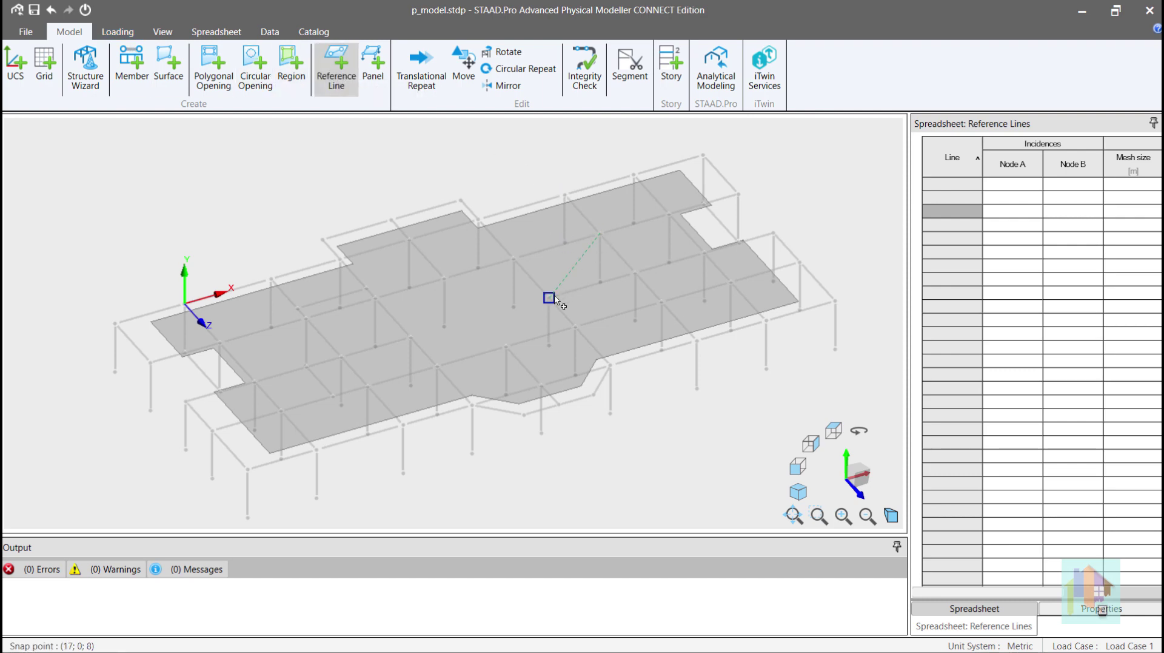
{"action": "left_click", "coordinate": [549, 297]}
{"action": "left_click", "coordinate": [655, 301]}
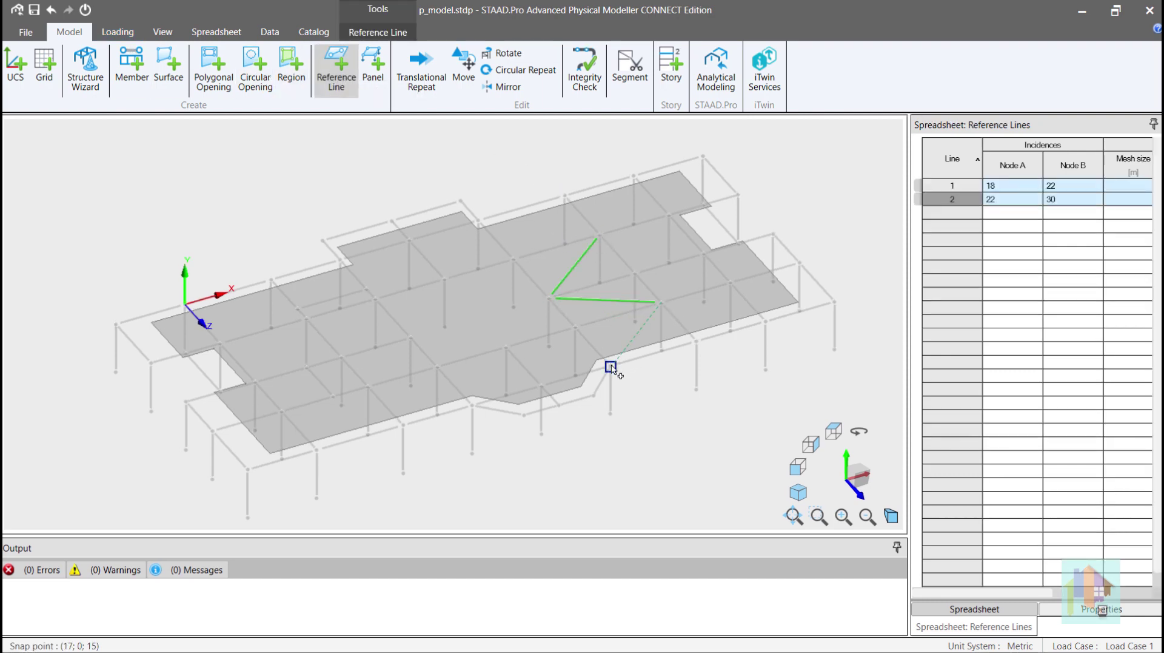
{"action": "left_click", "coordinate": [611, 367]}
Display the analysis model mesh in plan view to examine the elements around the reference lines
{"action": "left_click", "coordinate": [160, 31]}
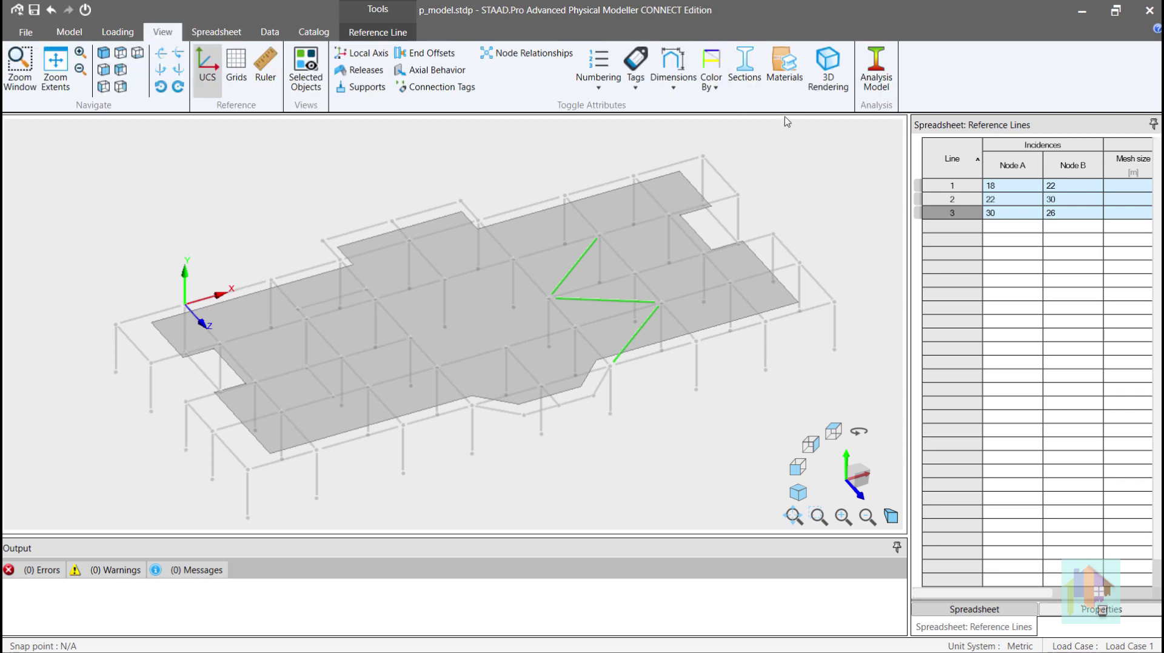
{"action": "left_click", "coordinate": [874, 85]}
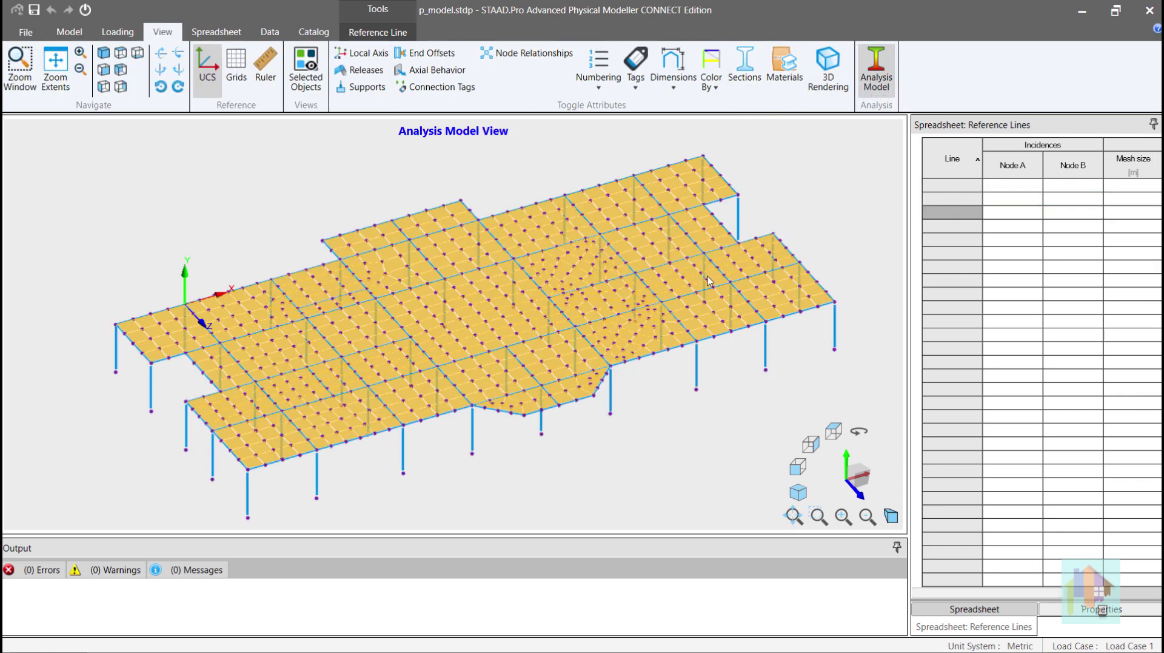
{"action": "left_click", "coordinate": [834, 431]}
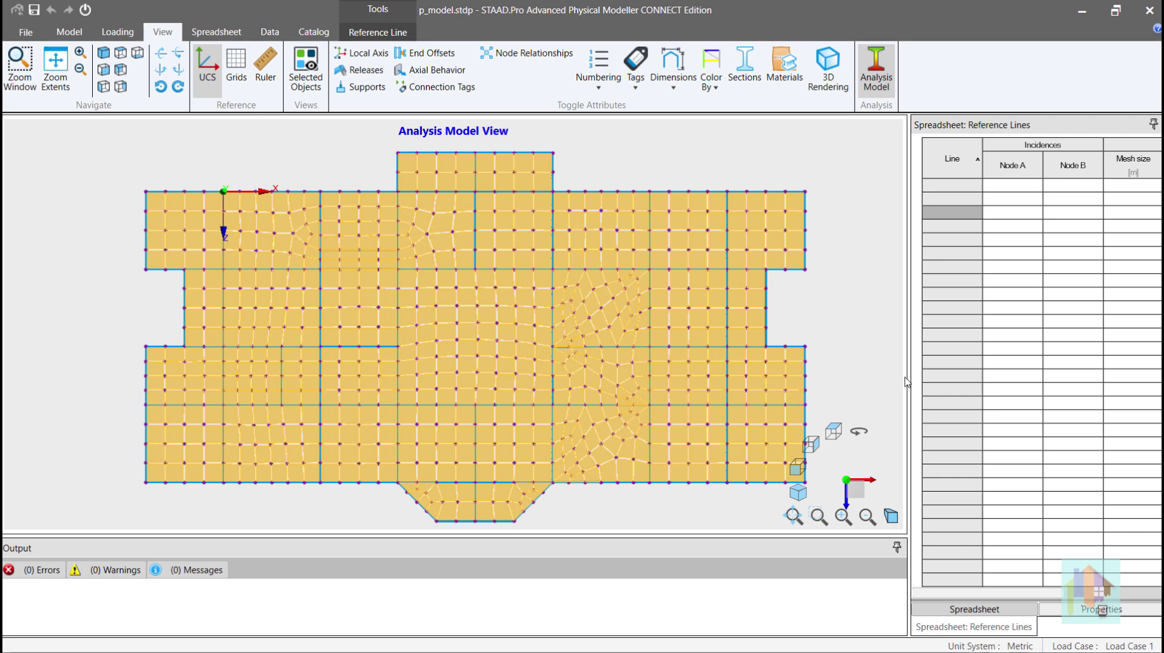
Select the slab region around the reference lines, view its mesh in 3D rendering, and leave the analysis model view
{"action": "left_click", "coordinate": [834, 383]}
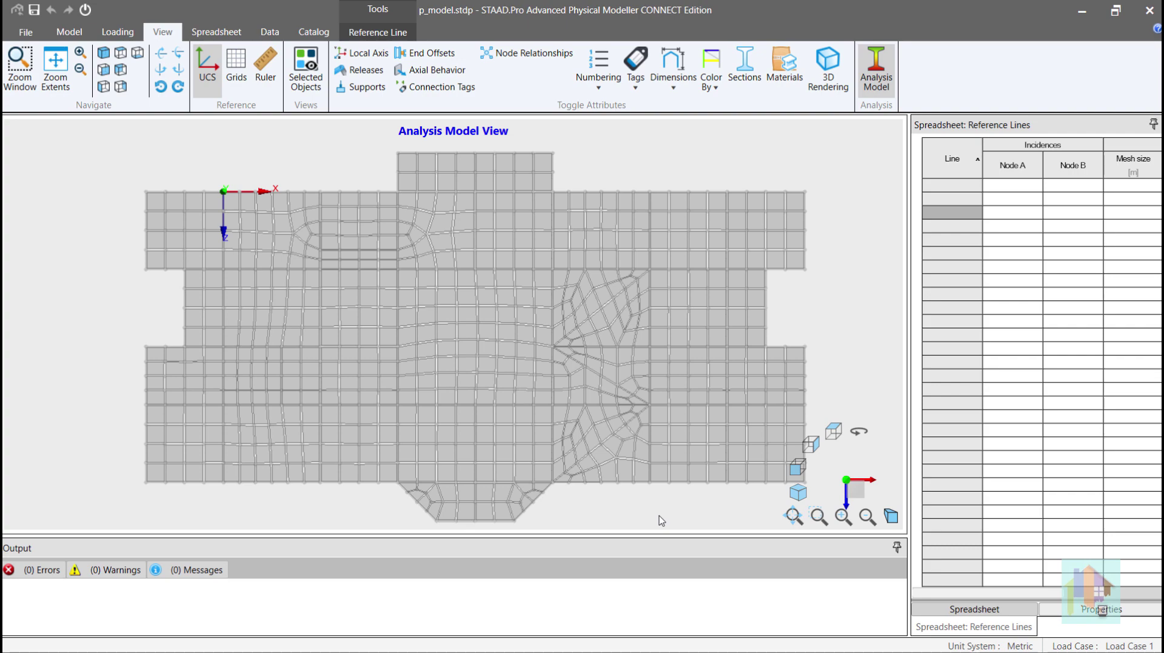
{"action": "middle_click_drag", "start_coordinate": [646, 523], "coordinate": [697, 434], "text": "shift"}
{"action": "left_click_drag", "start_coordinate": [743, 433], "coordinate": [490, 184]}
{"action": "left_click", "coordinate": [829, 68]}
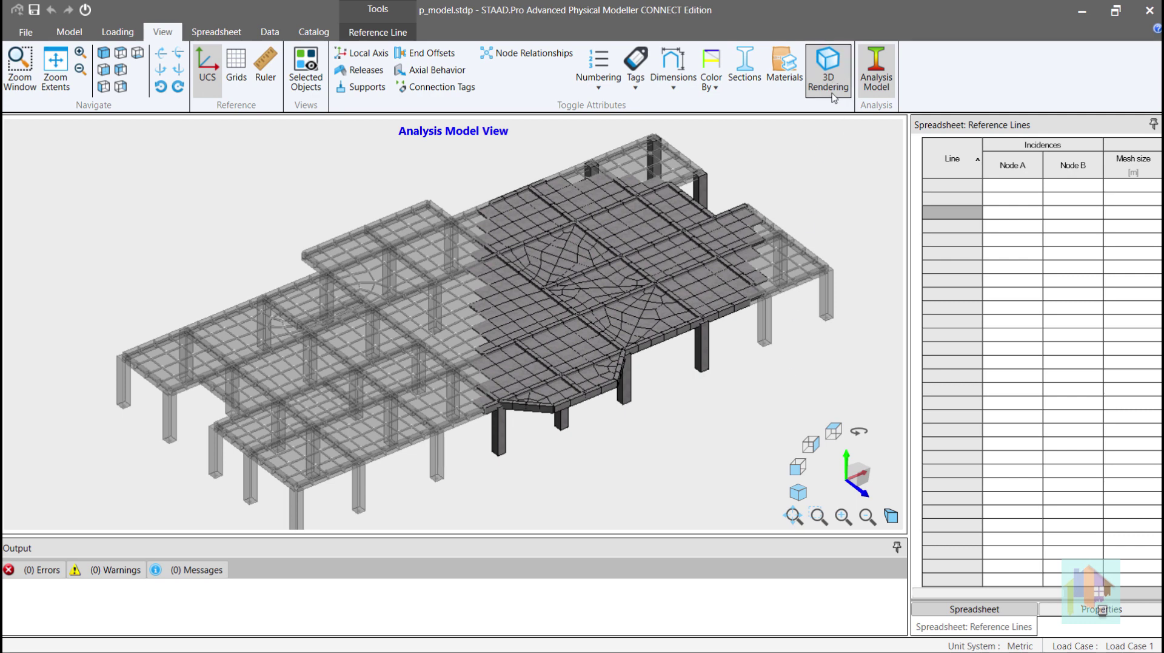
{"action": "left_click", "coordinate": [876, 68]}
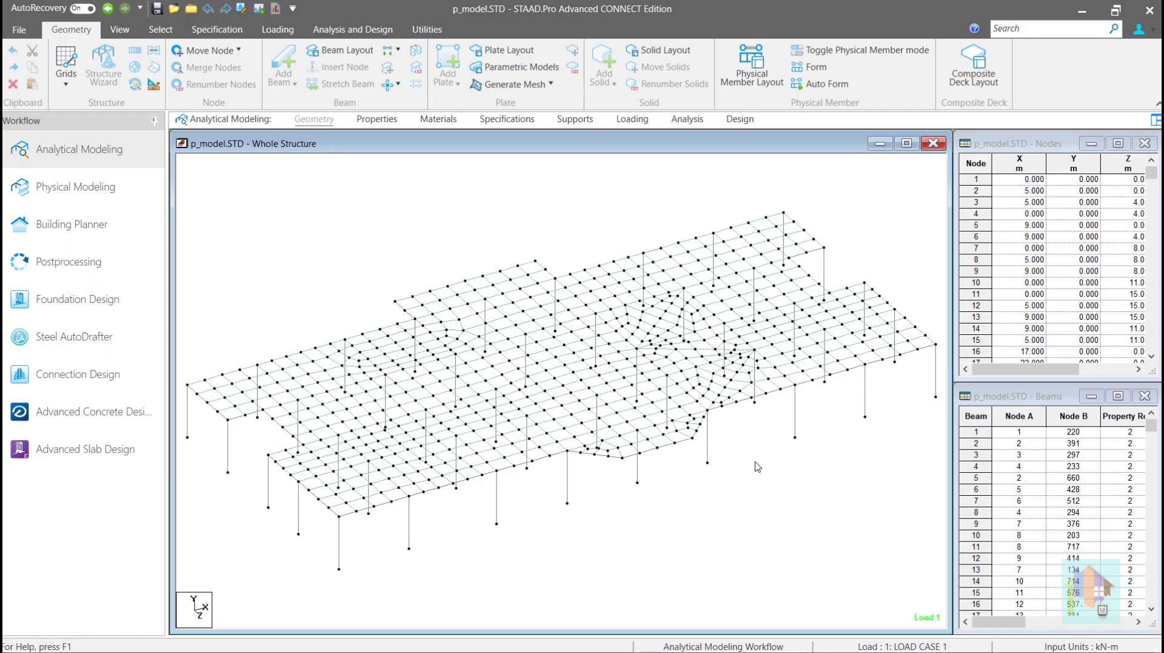
{"action": "left_click", "coordinate": [933, 473]}
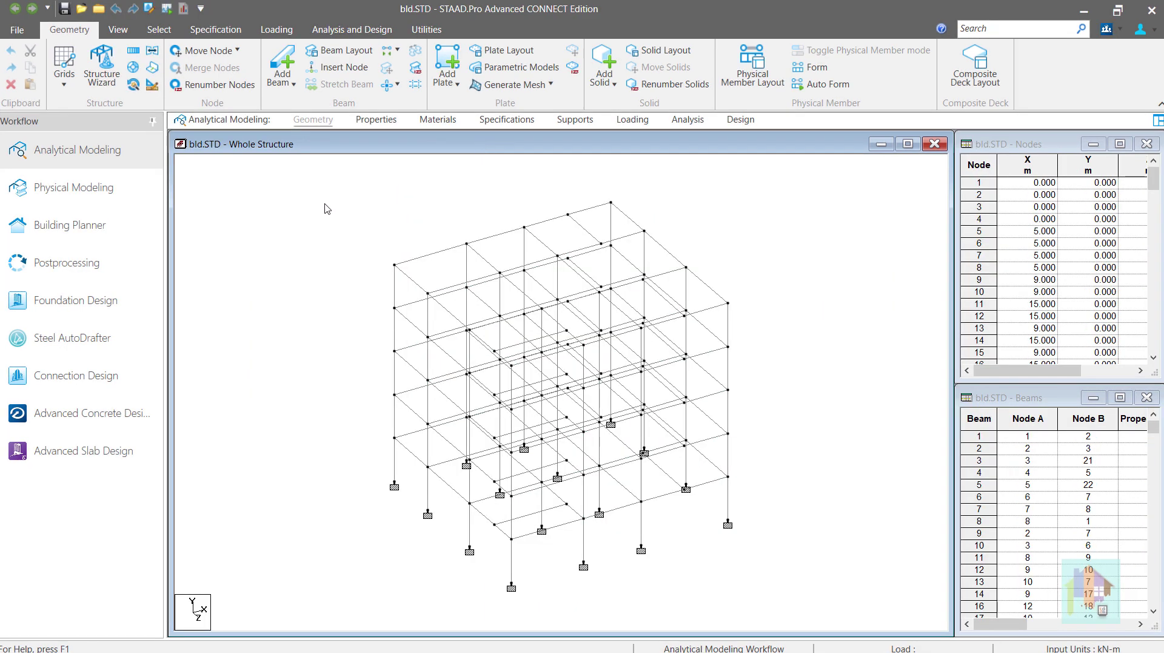
Open a 3D rendered view of the bld.STD building frame, rotate it to inspect the members, and close it
{"action": "right_click", "coordinate": [289, 209]}
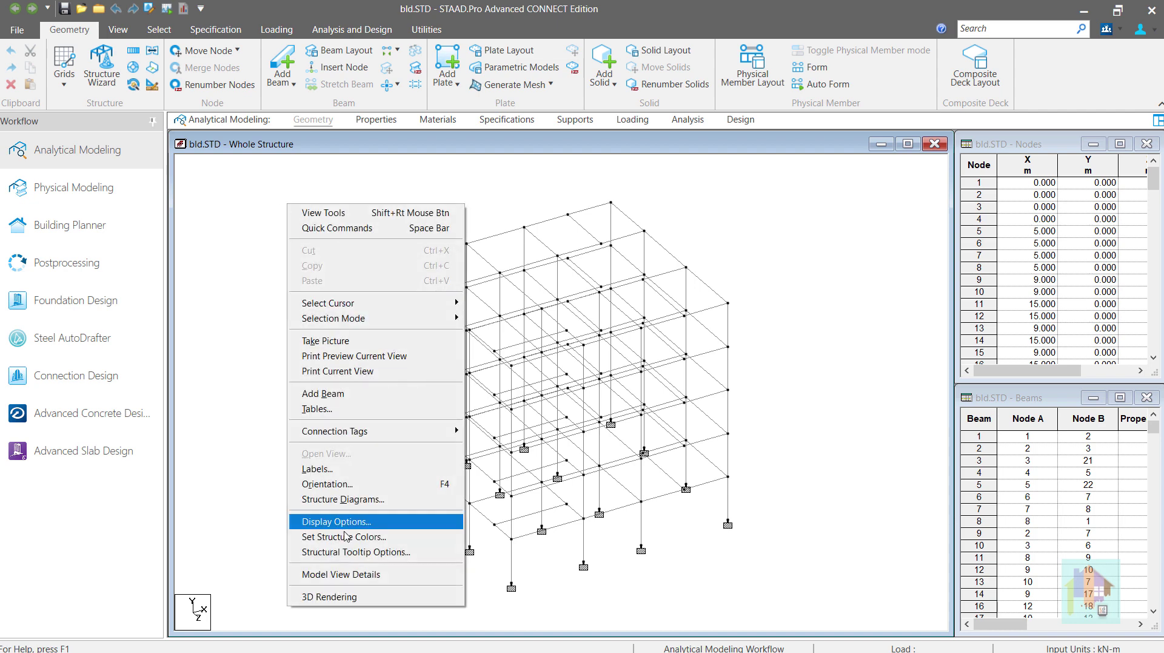
{"action": "left_click", "coordinate": [340, 594]}
{"action": "left_click_drag", "start_coordinate": [694, 475], "coordinate": [746, 503]}
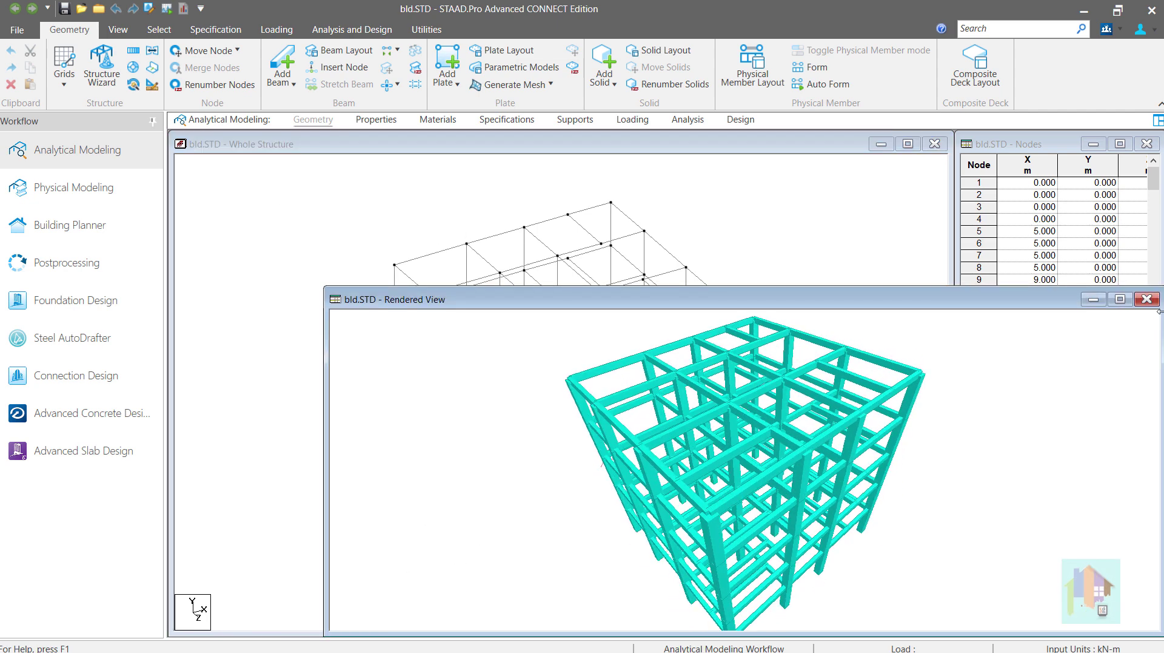
{"action": "left_click", "coordinate": [1147, 299]}
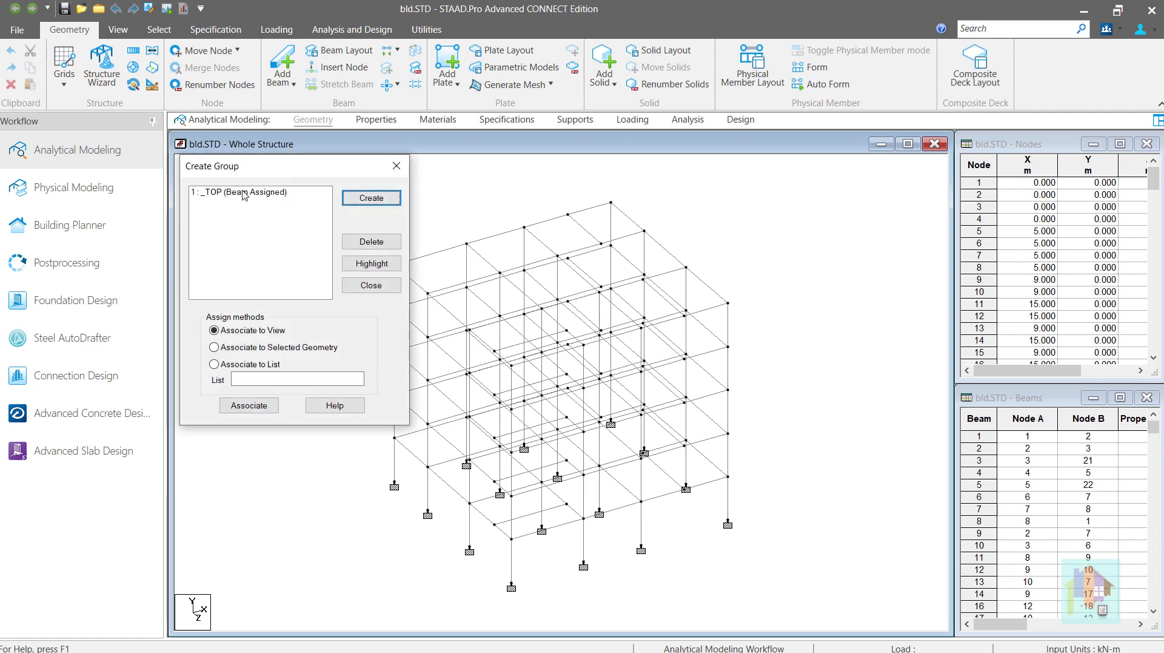
Highlight the beams of the _TOP group and display only those members in a new view
{"action": "left_click", "coordinate": [235, 192]}
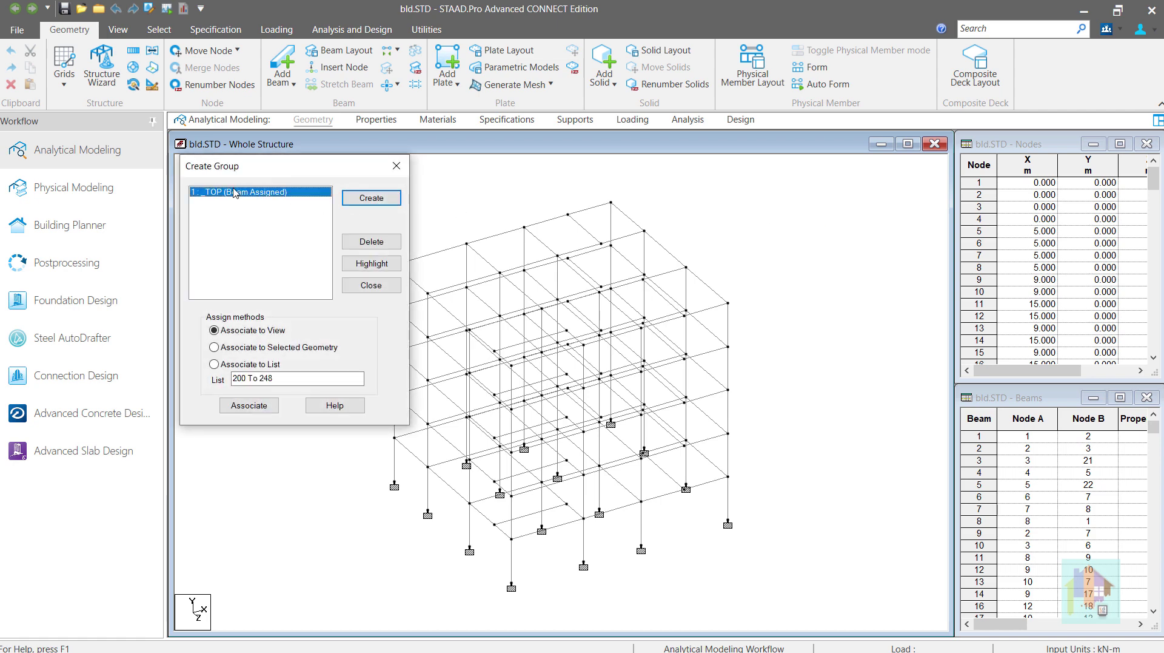
{"action": "left_click", "coordinate": [371, 264]}
{"action": "left_click", "coordinate": [371, 285]}
{"action": "right_click", "coordinate": [408, 207]}
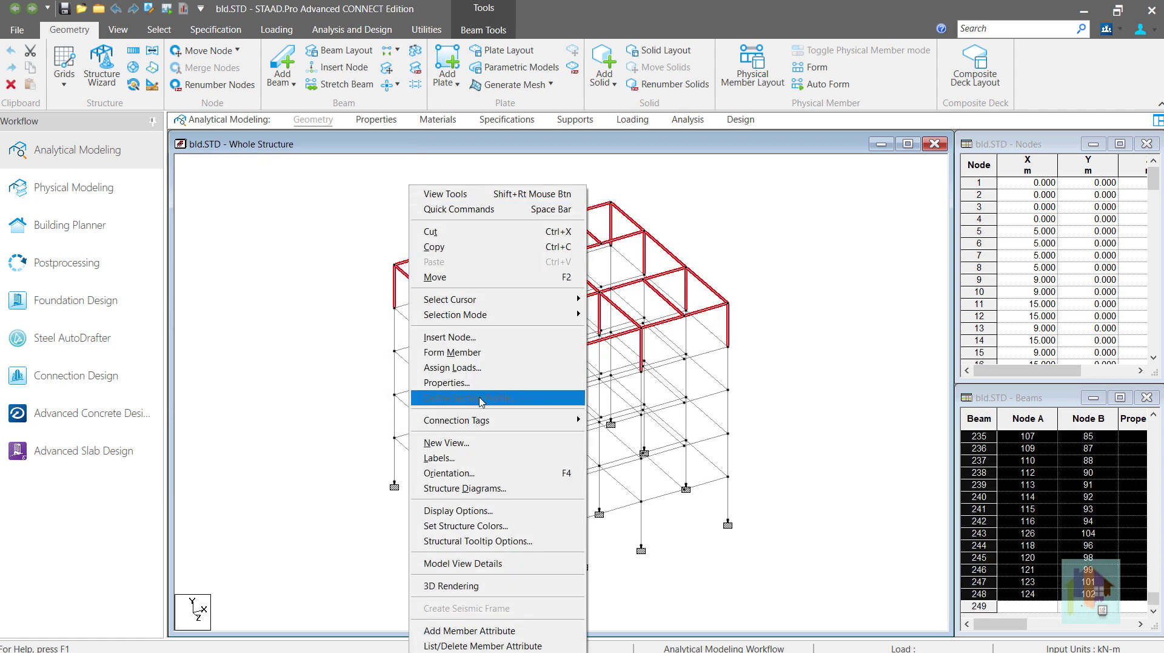
{"action": "left_click", "coordinate": [449, 443]}
{"action": "key", "text": "Return"}
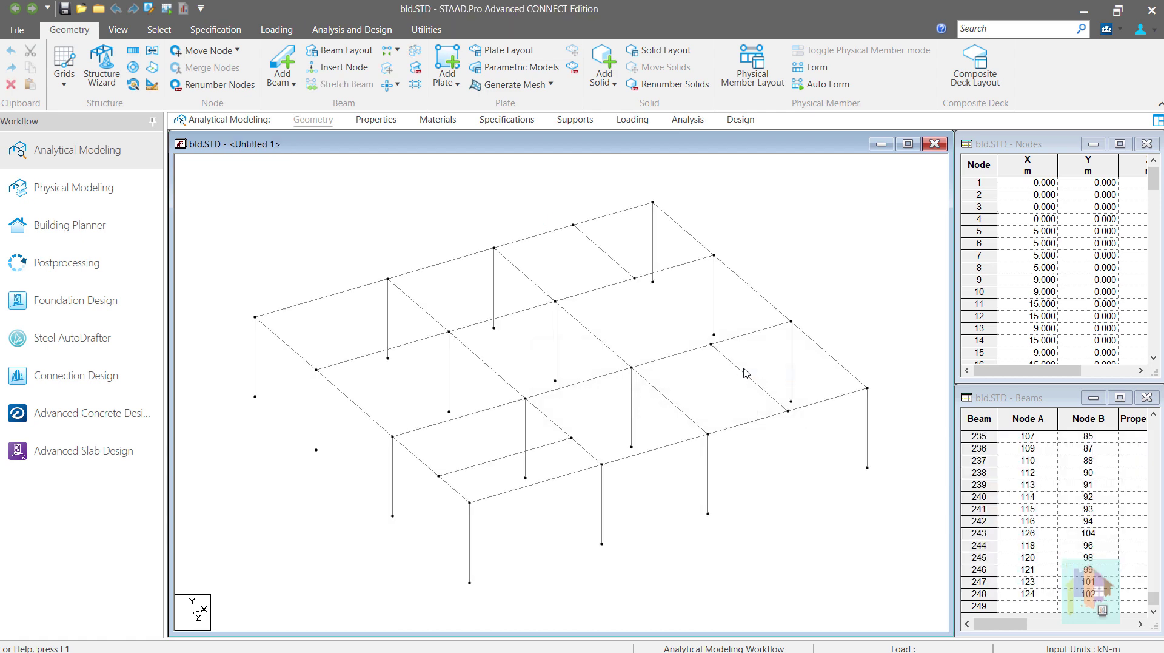
Select individual top-storey beams one at a time, including the secondary beams framing between the main beams
{"action": "left_click", "coordinate": [452, 265]}
{"action": "left_click", "coordinate": [335, 297]}
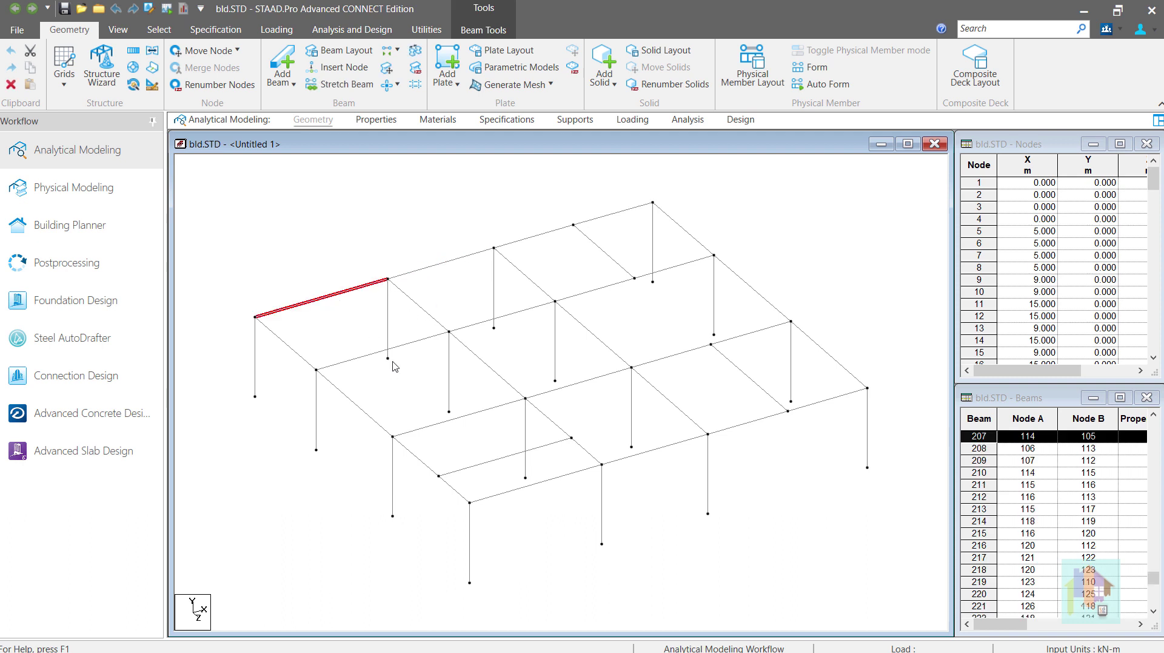
{"action": "left_click", "coordinate": [609, 260]}
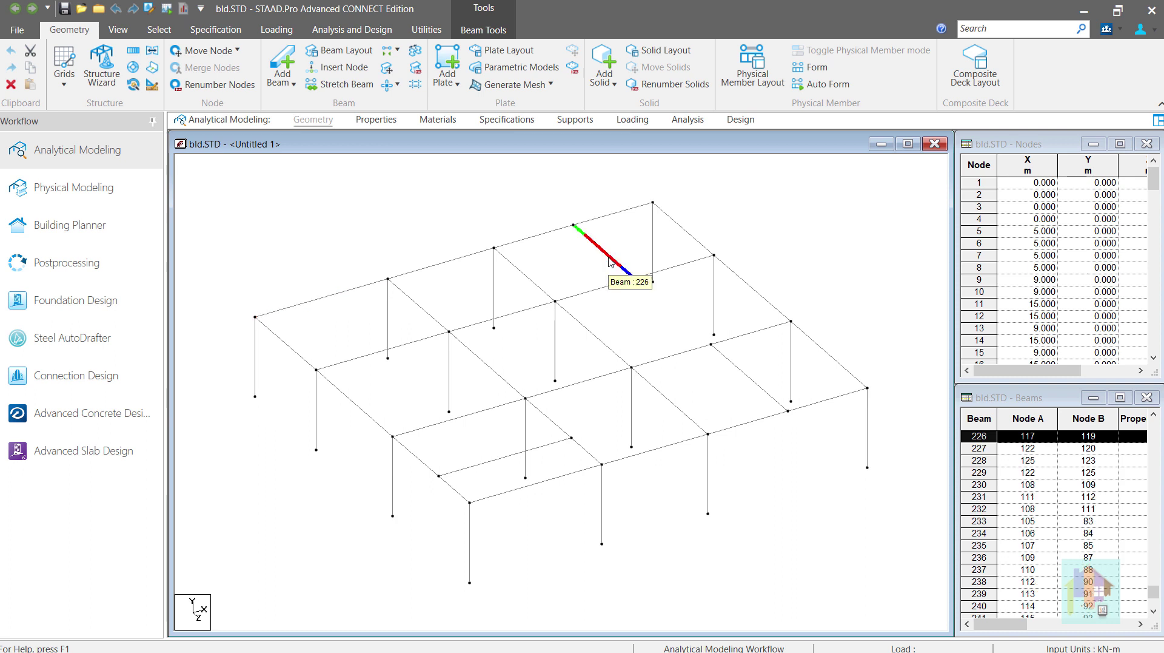
{"action": "left_click", "coordinate": [748, 376]}
{"action": "left_click", "coordinate": [471, 466]}
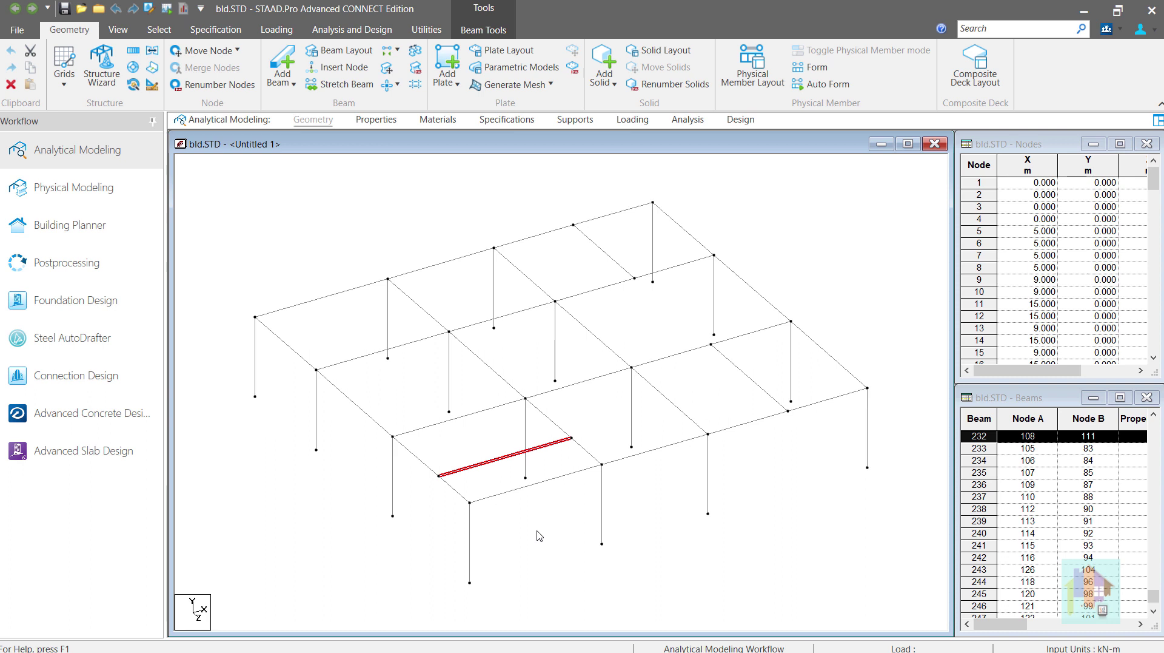
Examine the secondary-beam junctions on the rear edge and near the front corner by selecting the beams that meet there, then clear the selection
{"action": "left_click", "coordinate": [576, 229]}
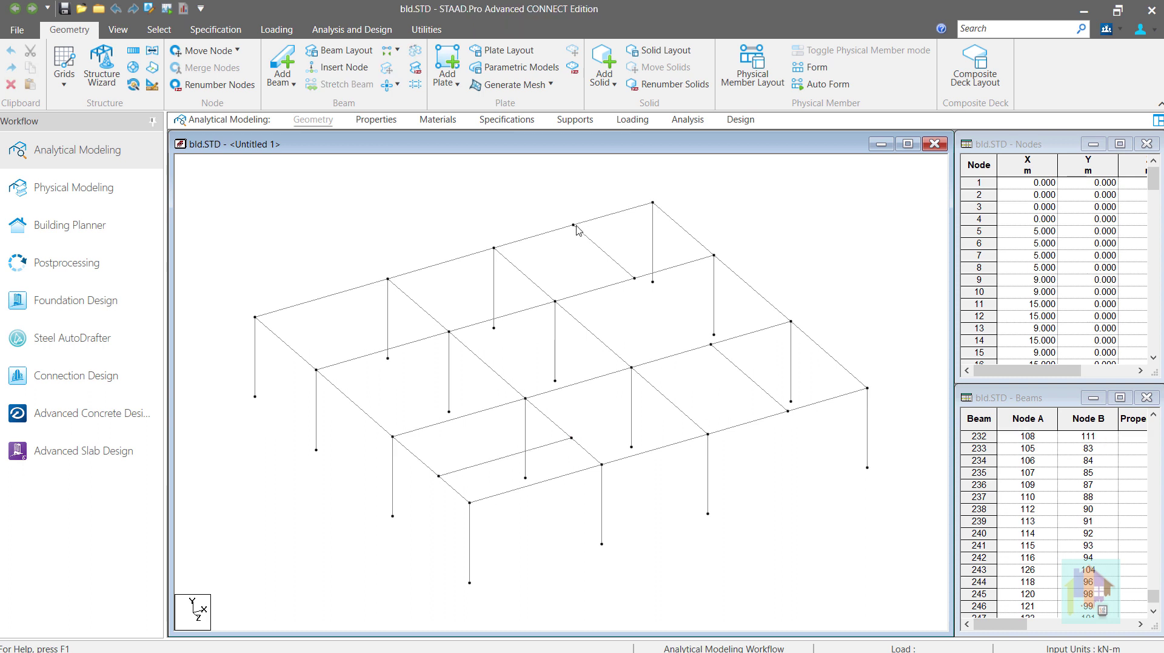
{"action": "left_click", "coordinate": [578, 229]}
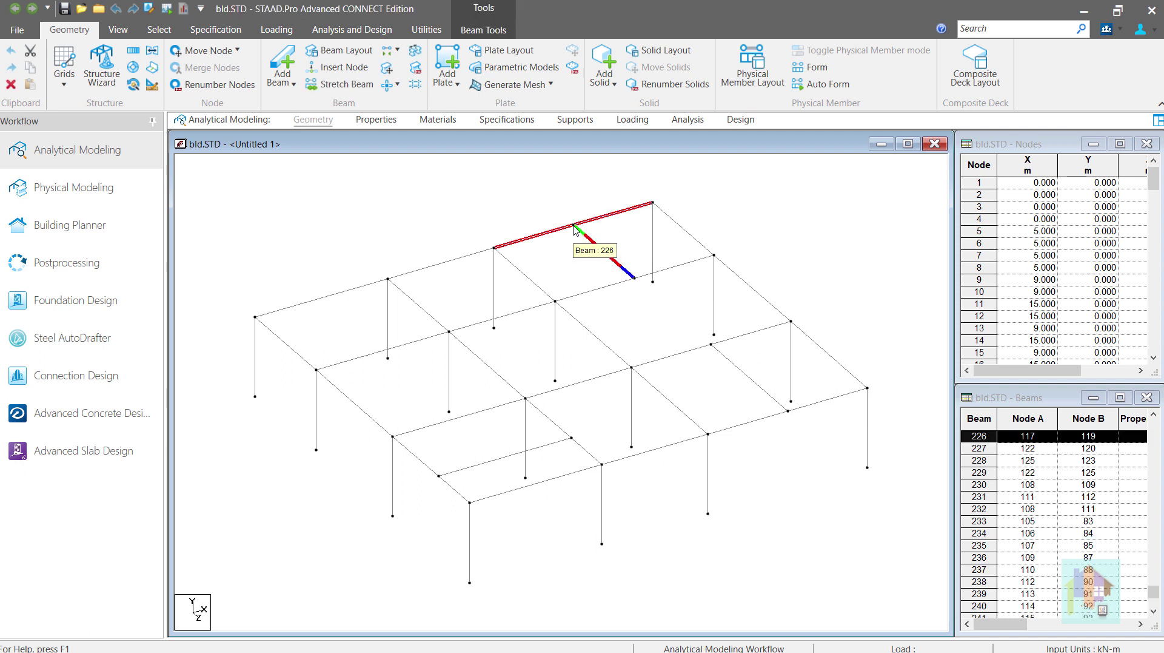
{"action": "left_click", "coordinate": [572, 257]}
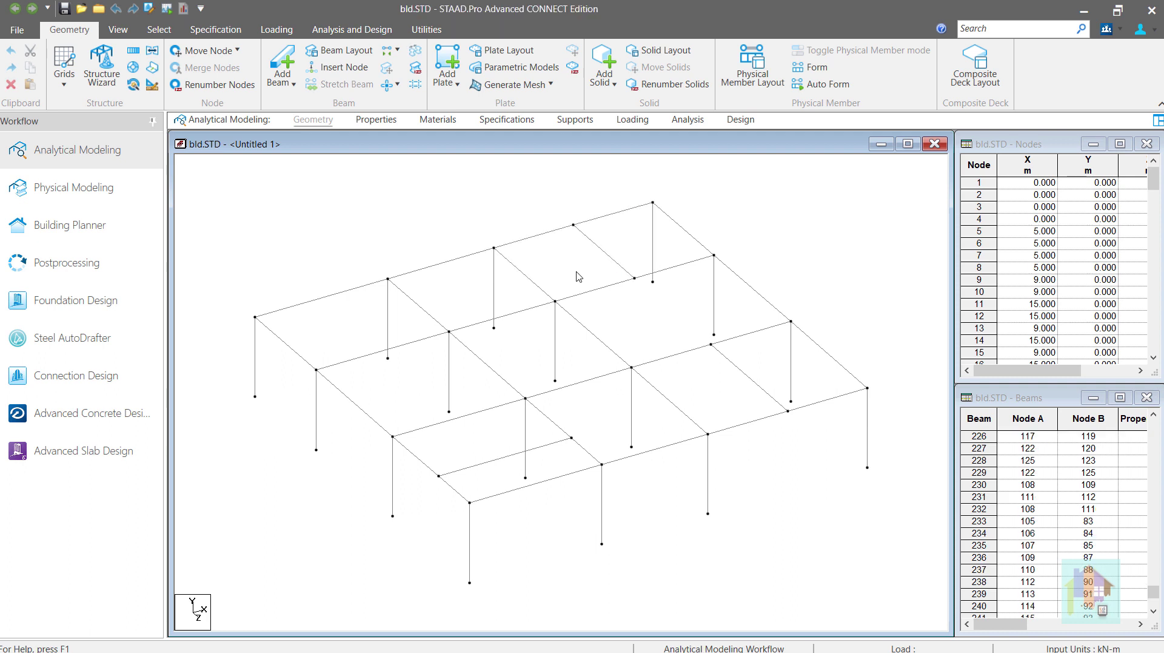
{"action": "left_click", "coordinate": [571, 438]}
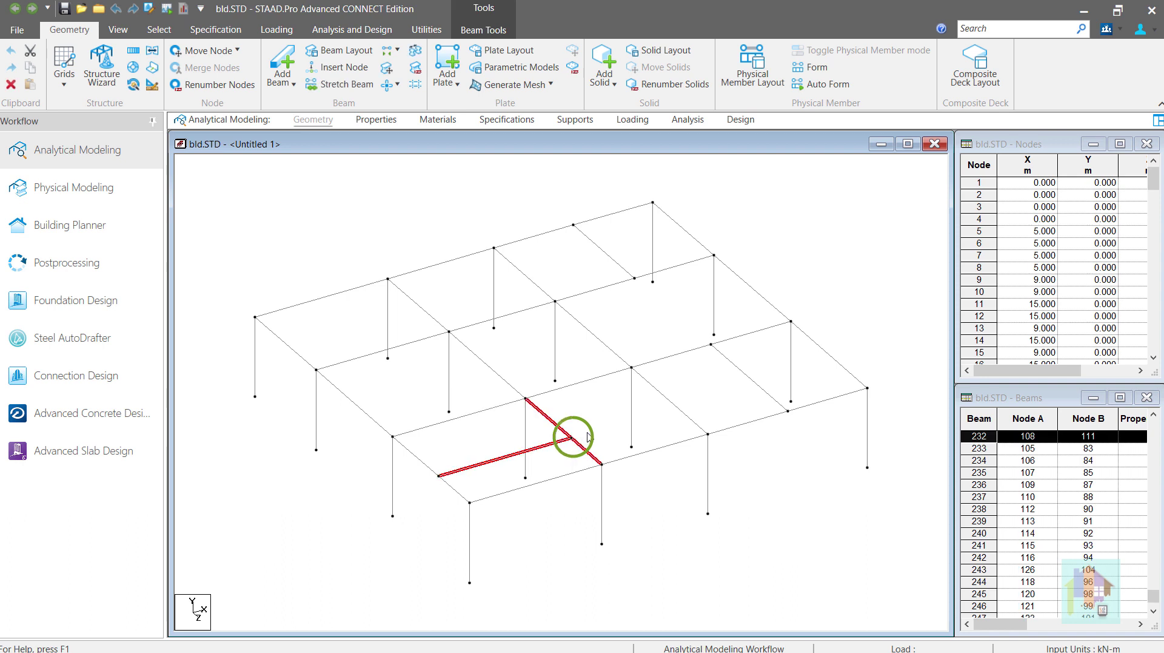
{"action": "left_click", "coordinate": [592, 427]}
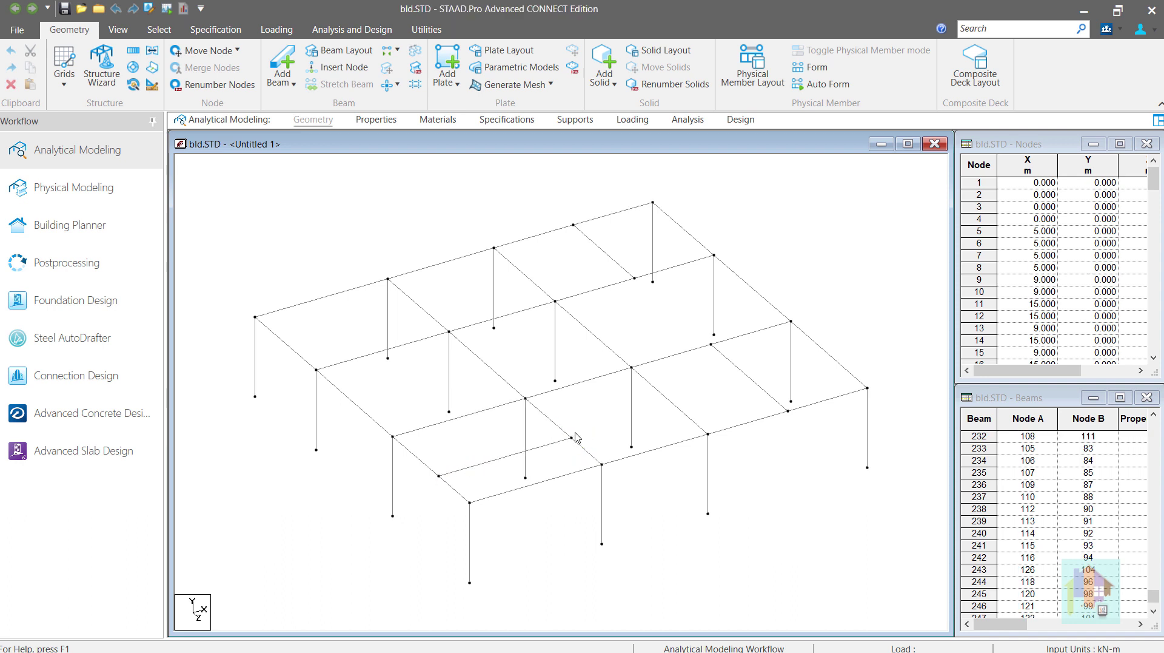
Select the edge beam segments on either side of the secondary-beam junctions one by one to examine the separate analytical members
{"action": "left_click", "coordinate": [452, 490]}
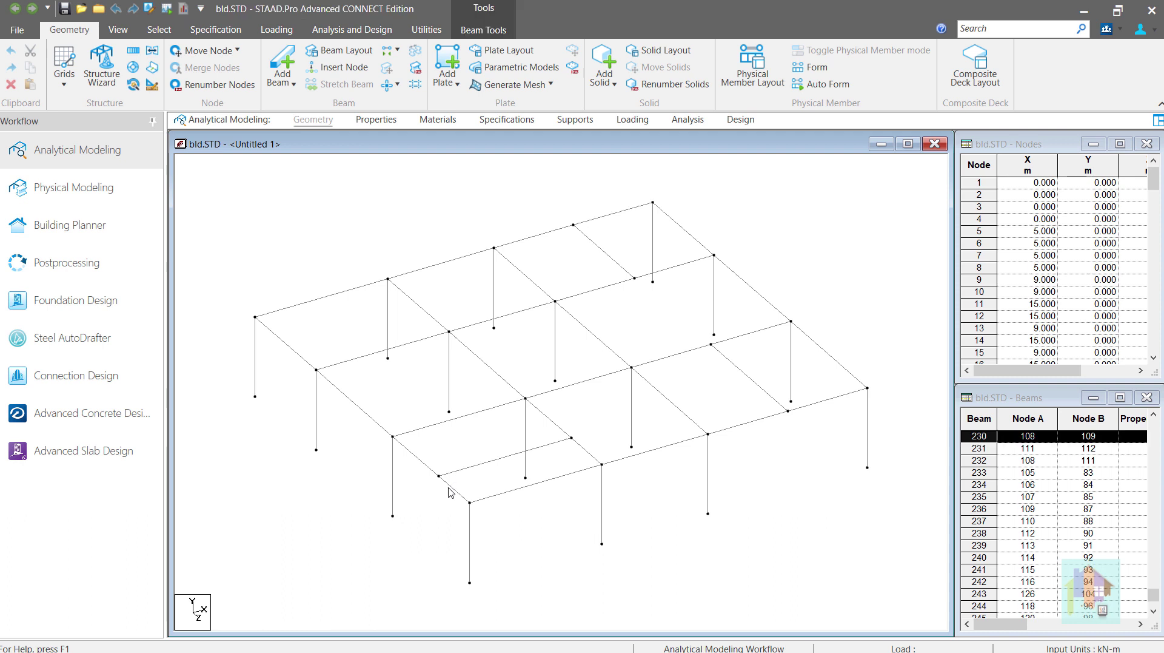
{"action": "left_click", "coordinate": [424, 465]}
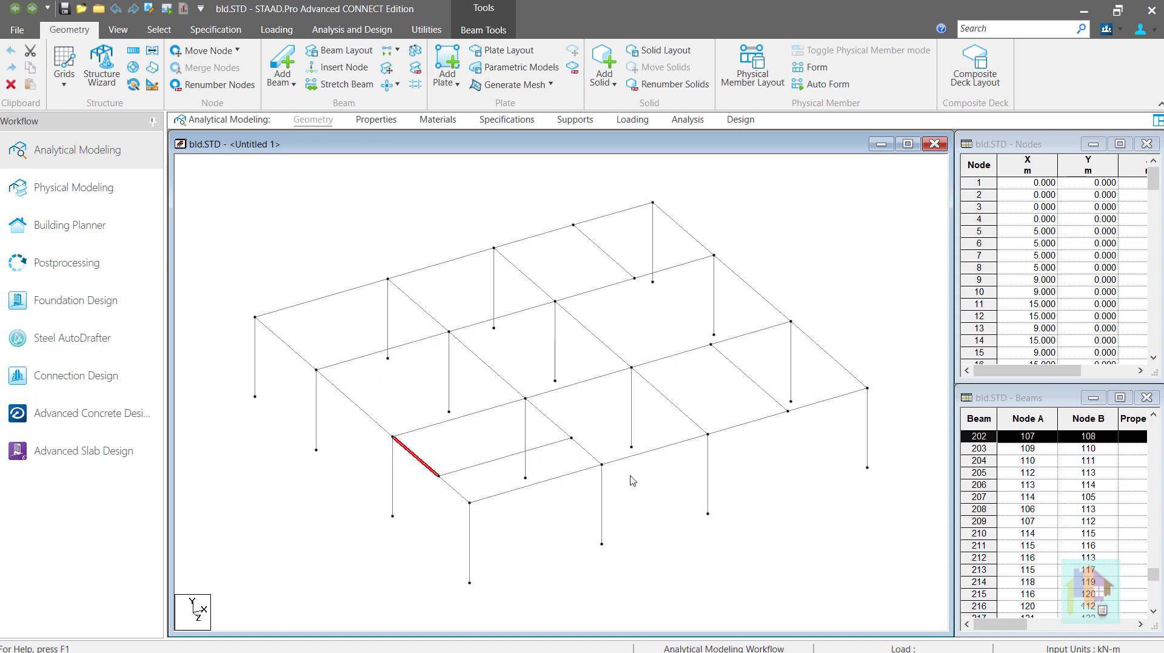
{"action": "left_click", "coordinate": [745, 424]}
{"action": "left_click", "coordinate": [823, 405]}
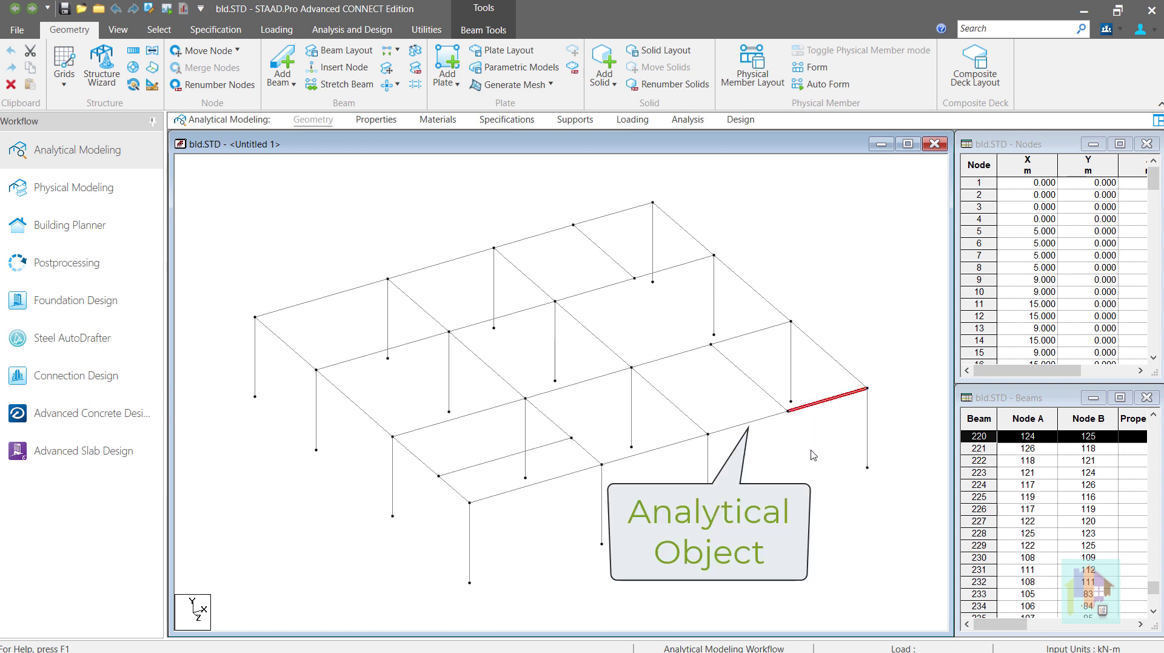
Select beams 228 and 220 along the front edge together and then individually to compare their segments, and clear the selection
{"action": "left_click", "coordinate": [781, 414]}
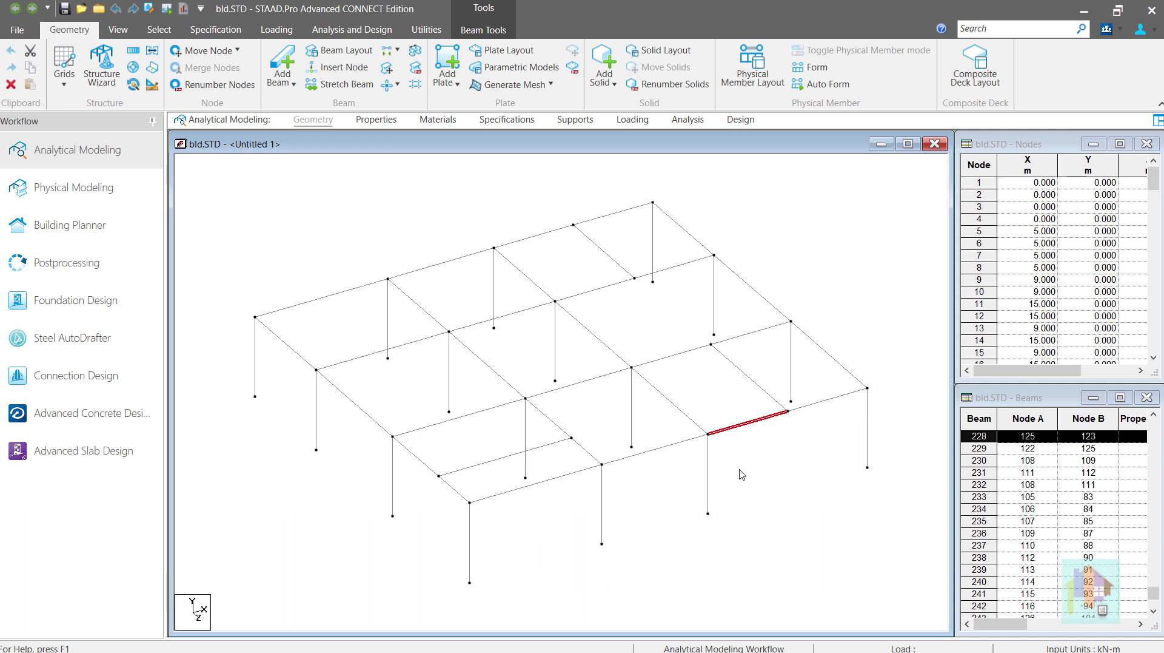
{"action": "left_click", "coordinate": [813, 403], "text": "ctrl"}
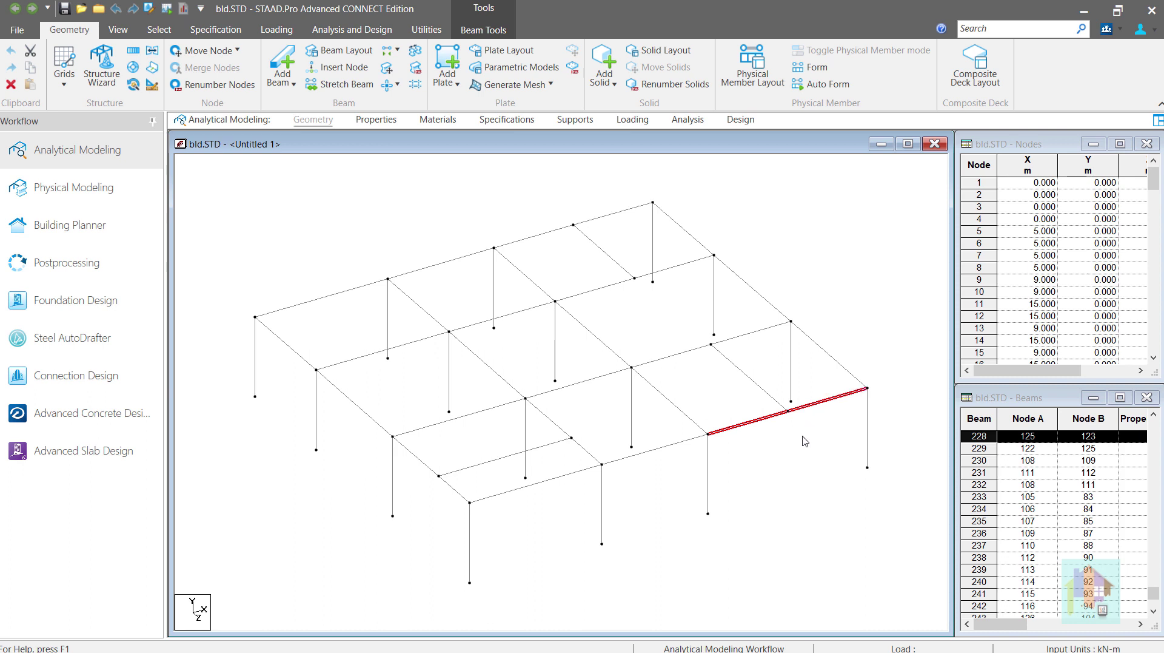
{"action": "left_click", "coordinate": [782, 458]}
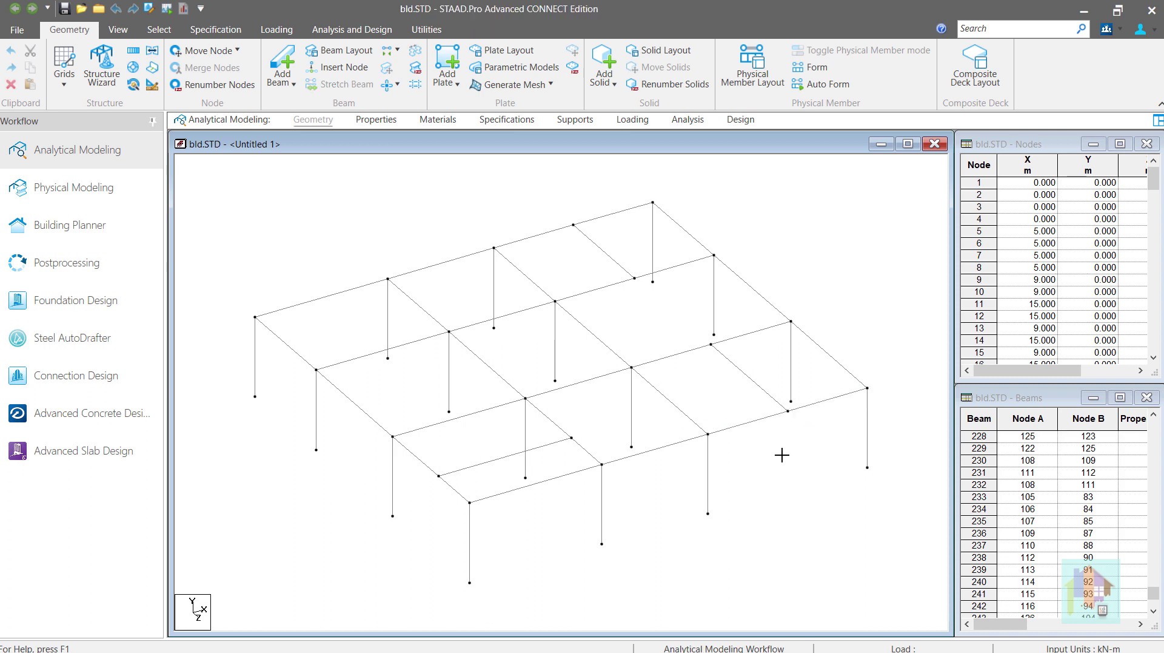
{"action": "left_click", "coordinate": [753, 422]}
{"action": "left_click", "coordinate": [818, 404]}
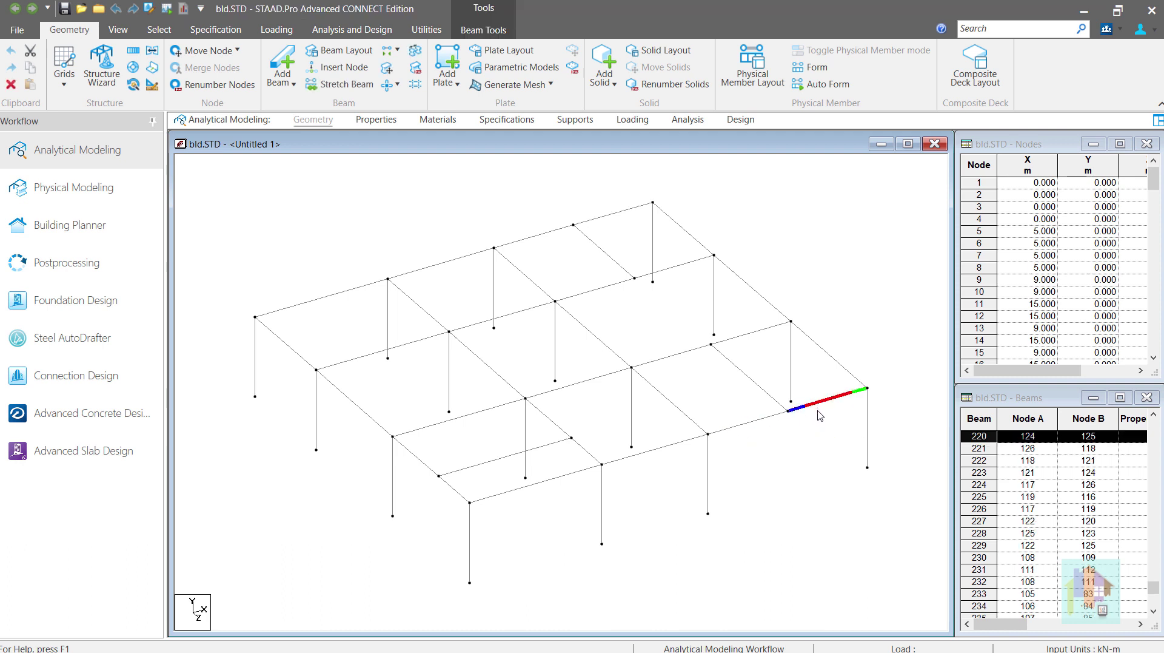
{"action": "left_click", "coordinate": [796, 473]}
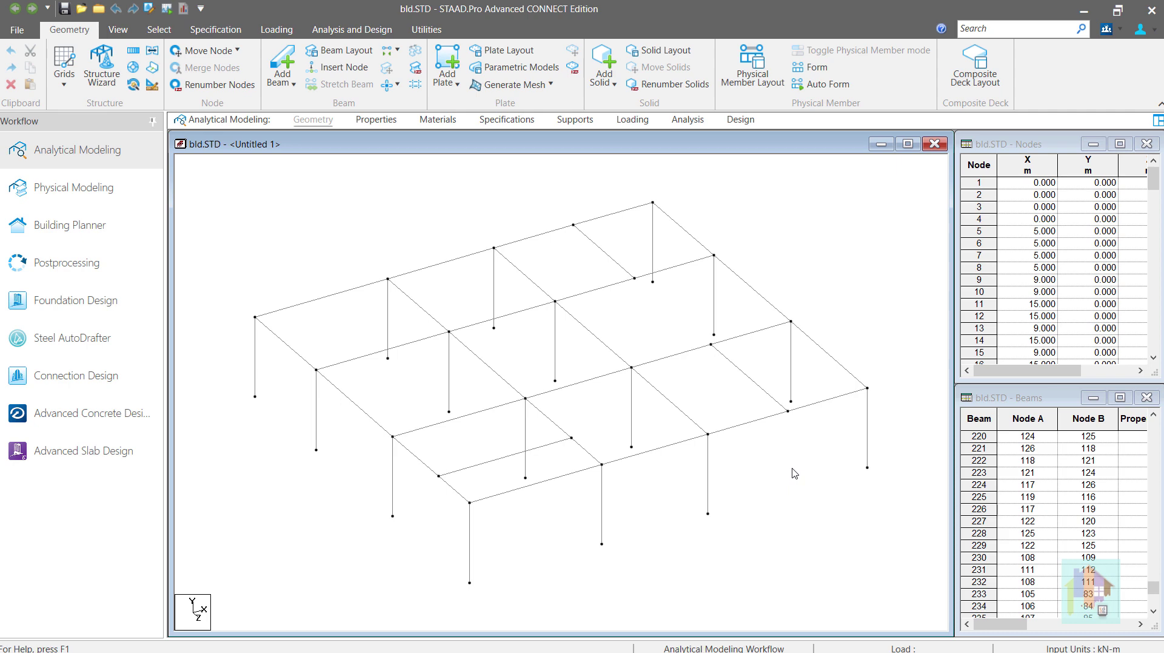
Display the whole structure again, inspect the lowest-level edge beam between nodes 16 and 20, and clear the selection
{"action": "scroll", "coordinate": [795, 473], "scroll_direction": "down", "scroll_amount": 2}
{"action": "right_click", "coordinate": [795, 473]}
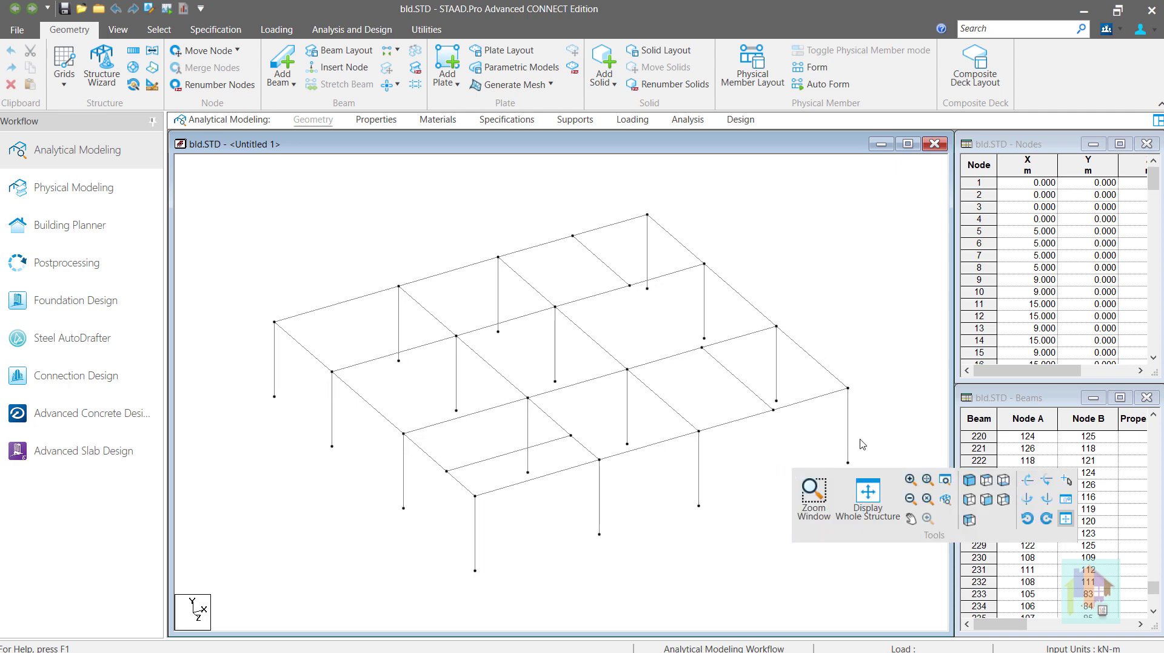
{"action": "left_click", "coordinate": [867, 490]}
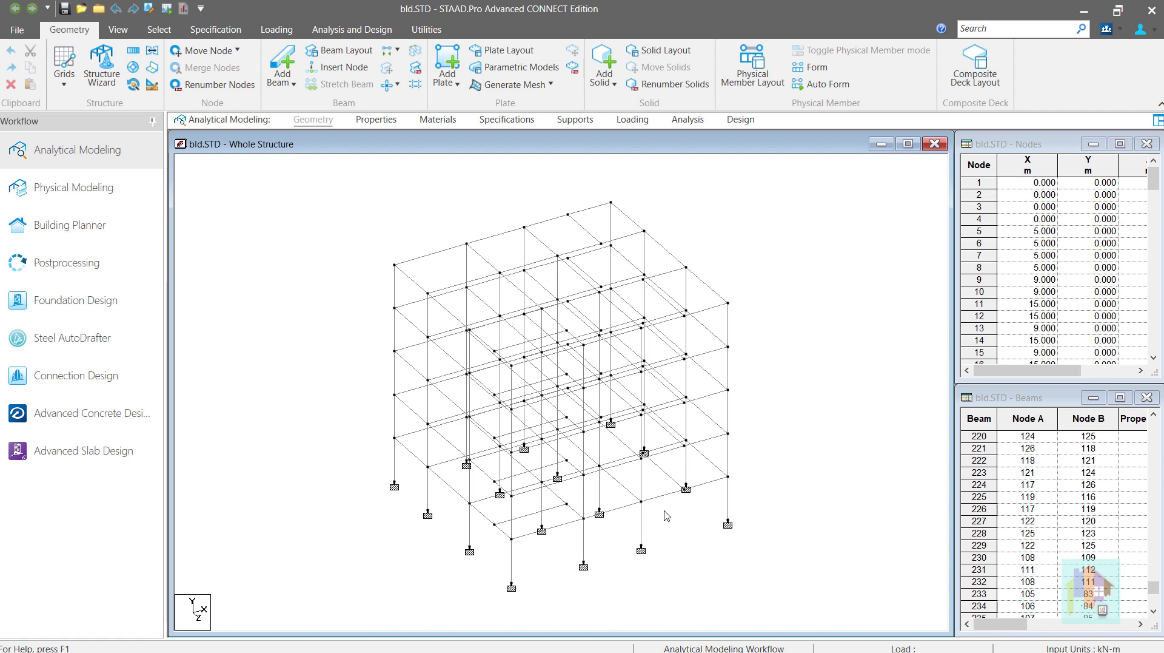
{"action": "left_click", "coordinate": [707, 483]}
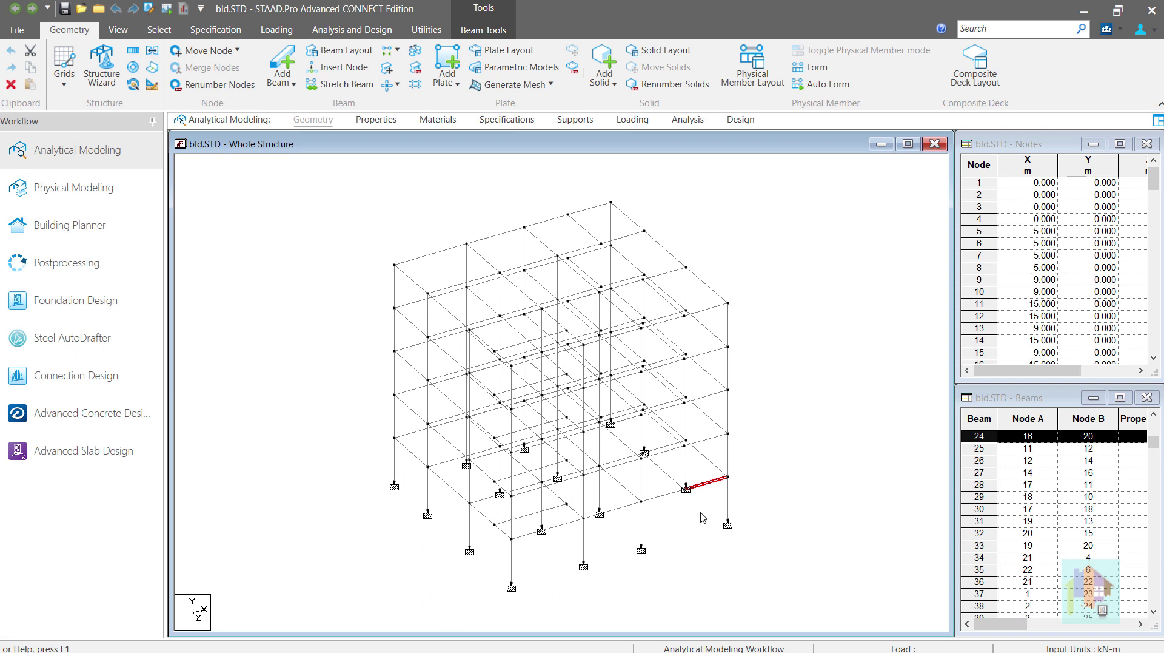
{"action": "left_click", "coordinate": [697, 515]}
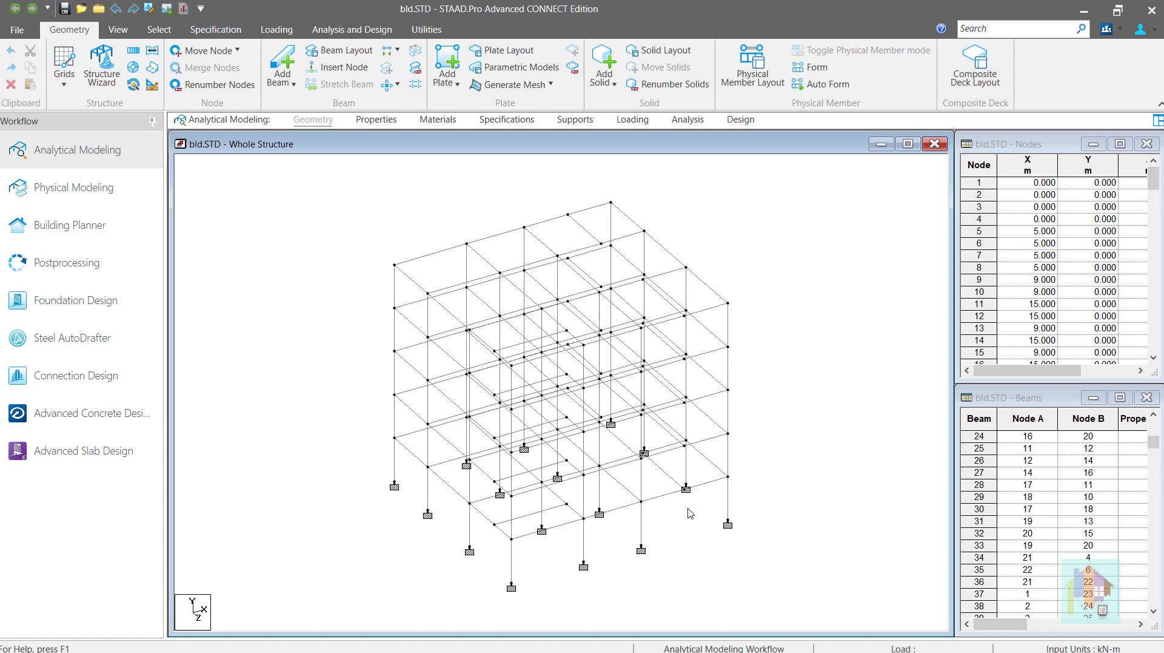
Inspect the lowest-level beams meeting at two secondary-beam junctions on the outer edges, then clear the selection
{"action": "key", "text": "Right"}
{"action": "key", "text": "Right"}
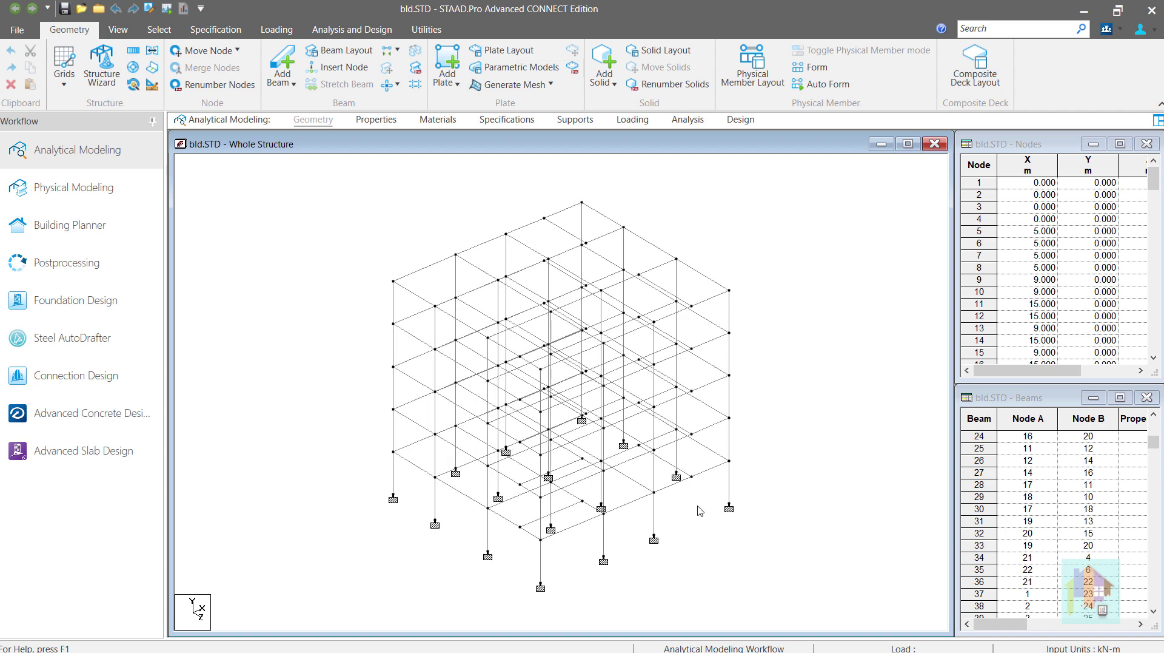
{"action": "key", "text": "Right"}
{"action": "left_click", "coordinate": [698, 472]}
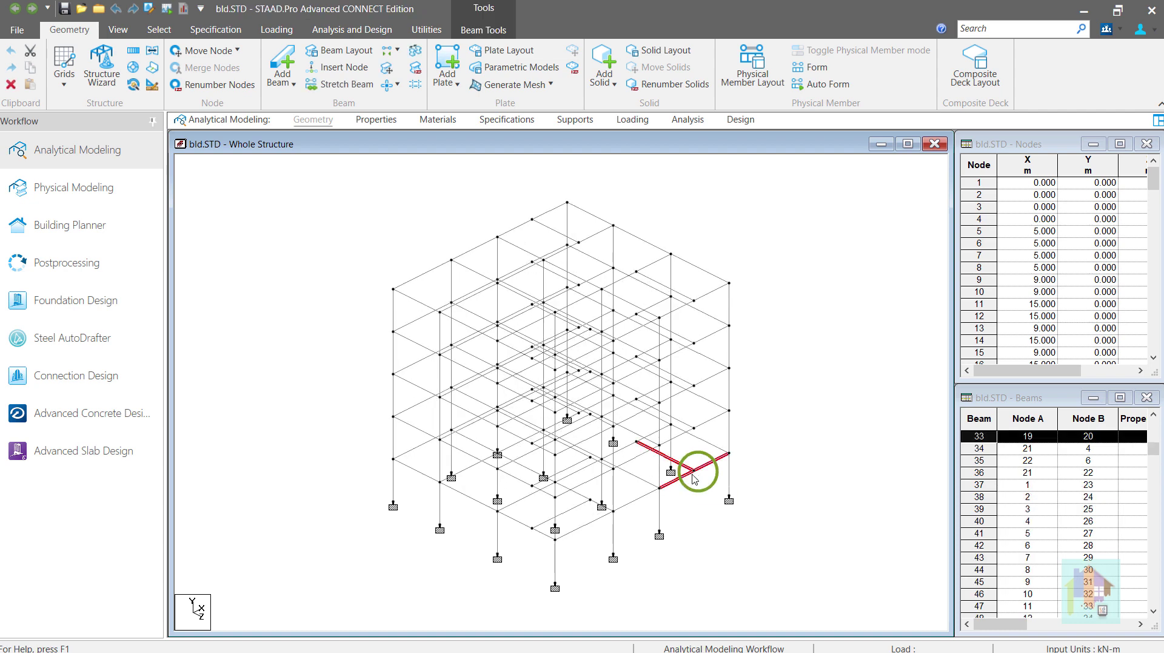
{"action": "left_click", "coordinate": [534, 530]}
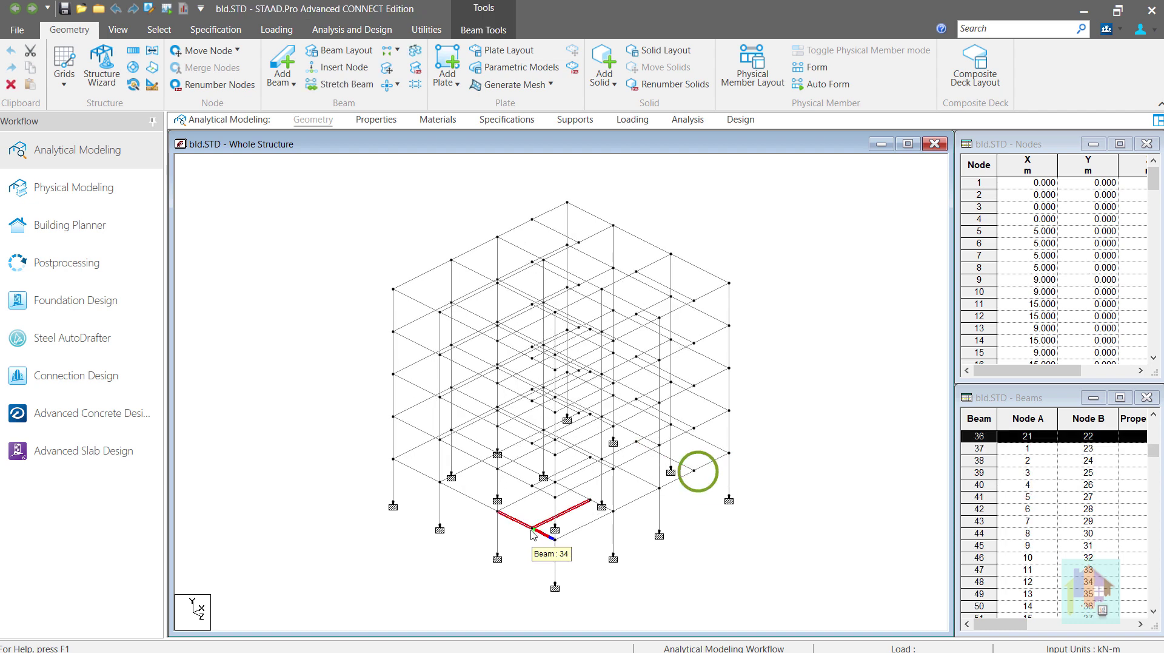
{"action": "left_click", "coordinate": [689, 569]}
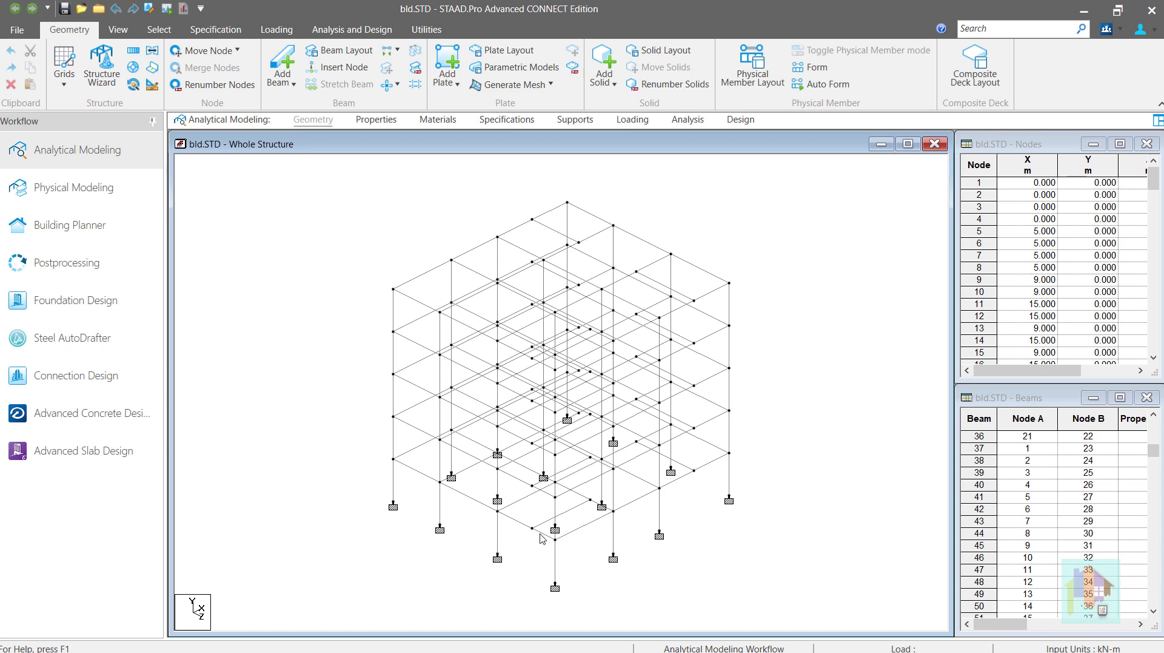
Select the two collinear segments of each split outer edge beam at the lowest level as a single physical span
{"action": "left_click", "coordinate": [540, 533]}
{"action": "left_click", "coordinate": [519, 523], "text": "ctrl"}
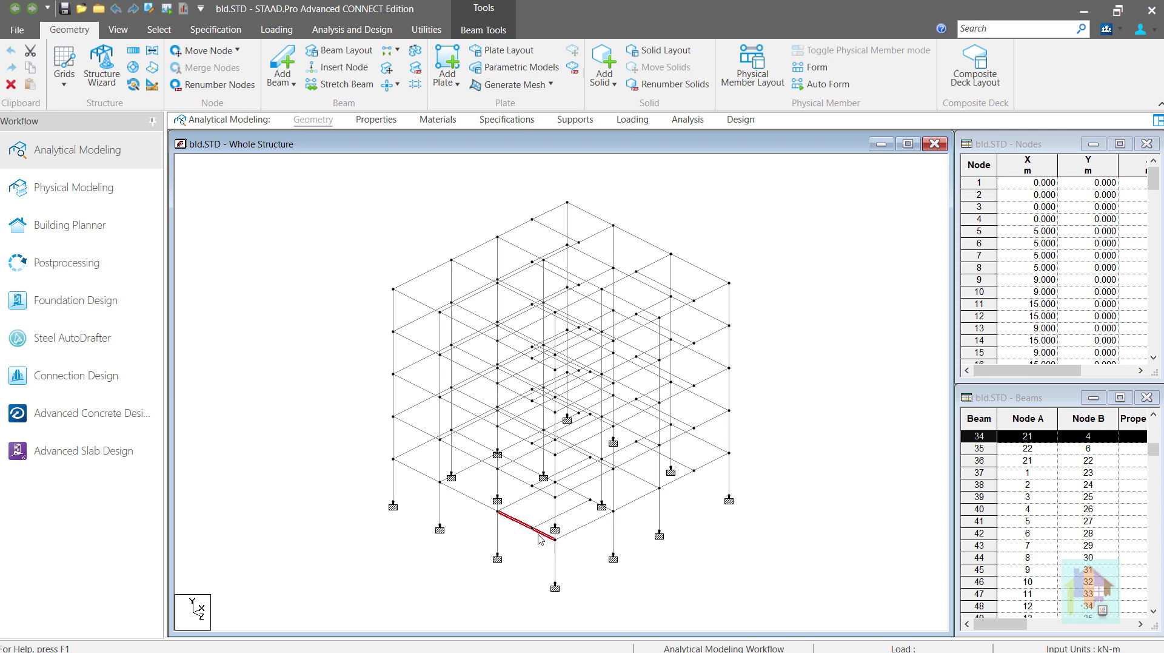
{"action": "left_click", "coordinate": [689, 473]}
{"action": "left_click", "coordinate": [710, 463], "text": "ctrl"}
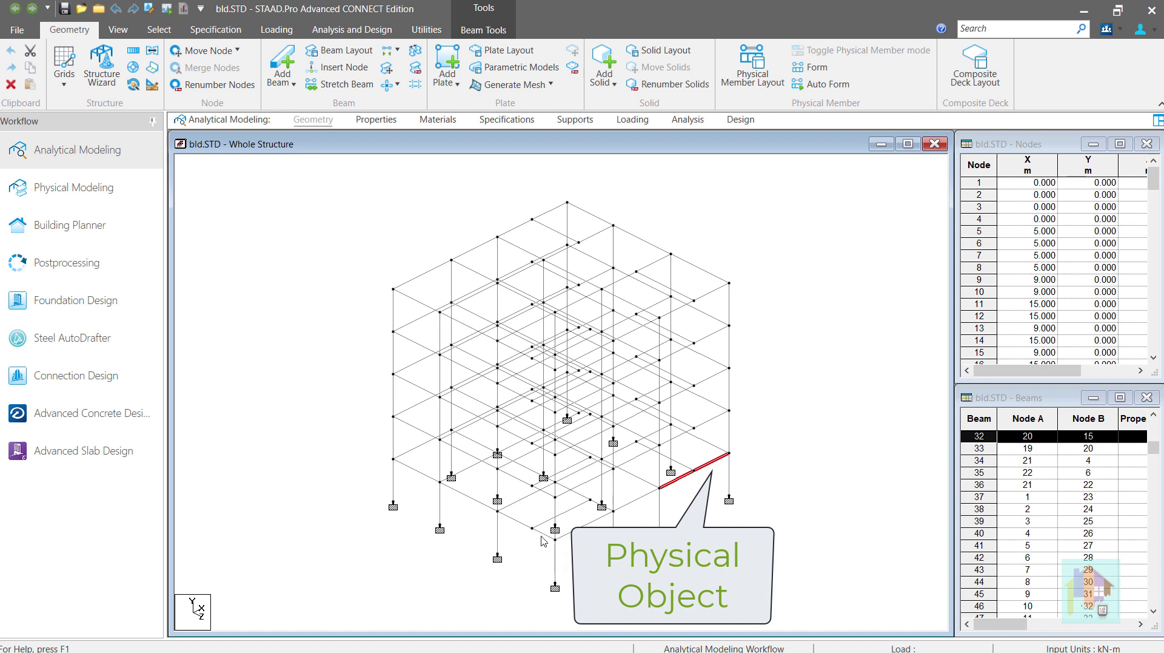
Select all beam segments along one complete outer edge of the lowest level as a continuous line, then clear the selection
{"action": "left_click", "coordinate": [416, 472]}
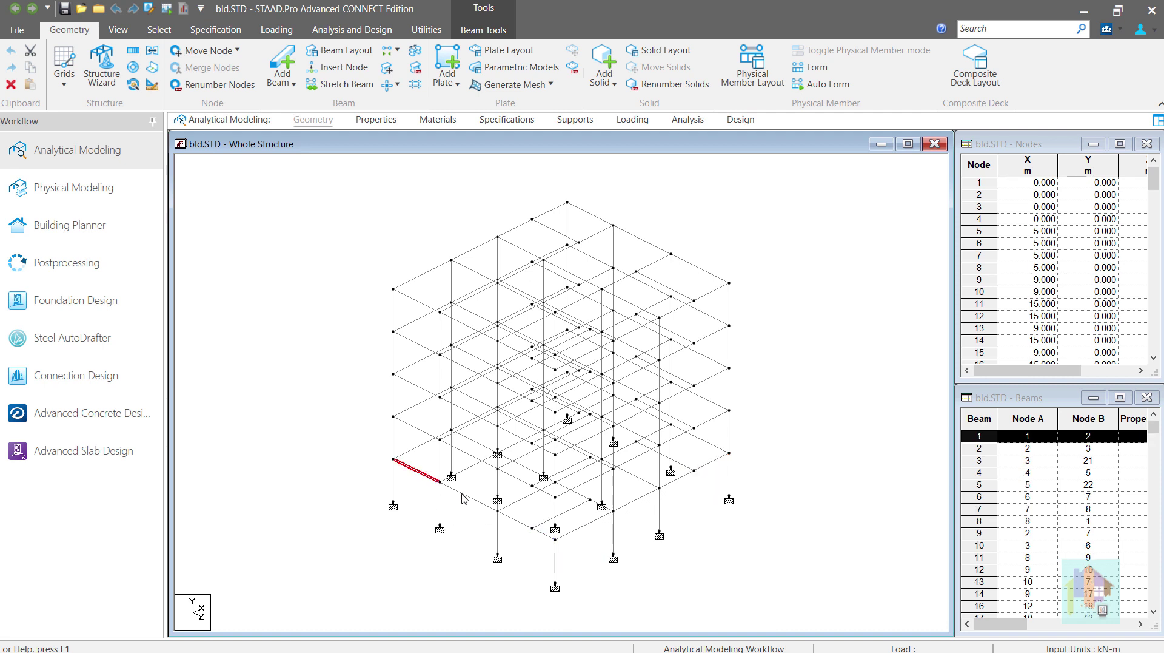
{"action": "left_click", "coordinate": [535, 530], "text": "ctrl"}
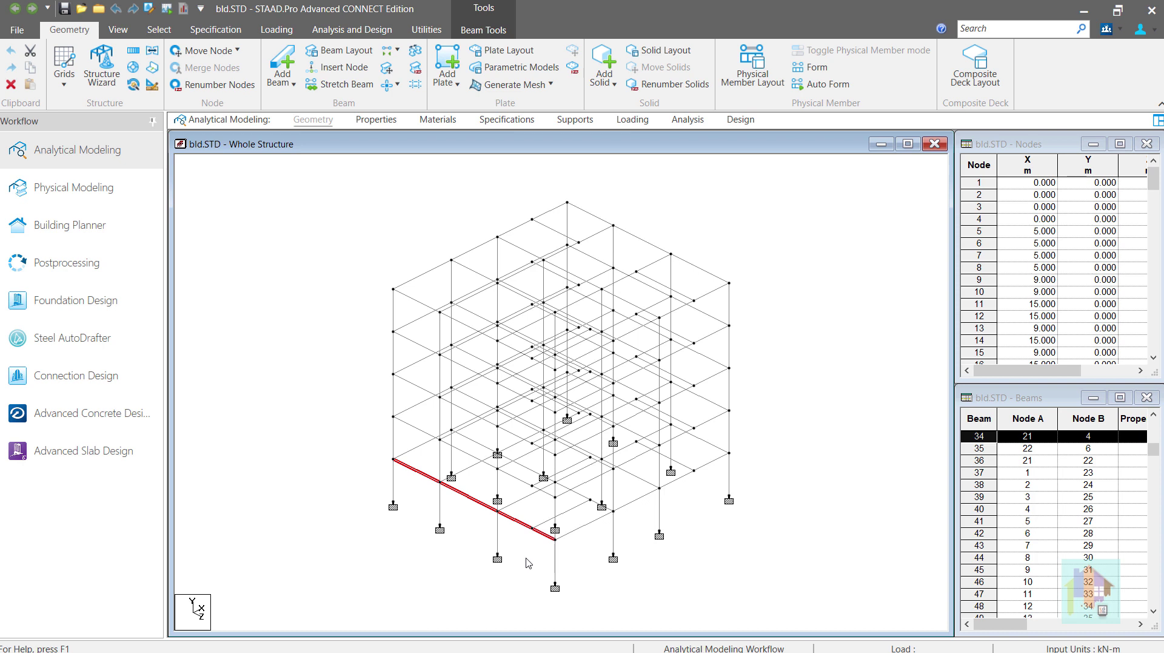
{"action": "left_click", "coordinate": [676, 561]}
{"action": "scroll", "coordinate": [678, 555], "scroll_direction": "down", "scroll_amount": 1}
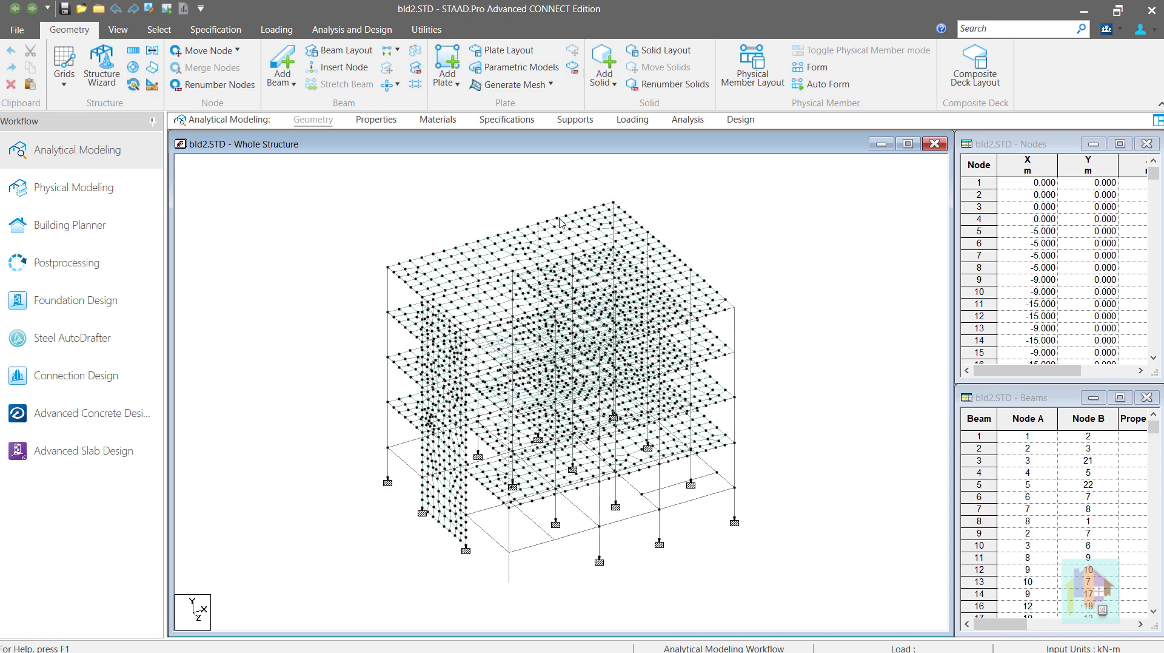
Open a 3D rendered view of the bld2.STD building and rotate it to examine the meshed slabs and shear wall
{"action": "right_click", "coordinate": [429, 195]}
{"action": "left_click", "coordinate": [489, 584]}
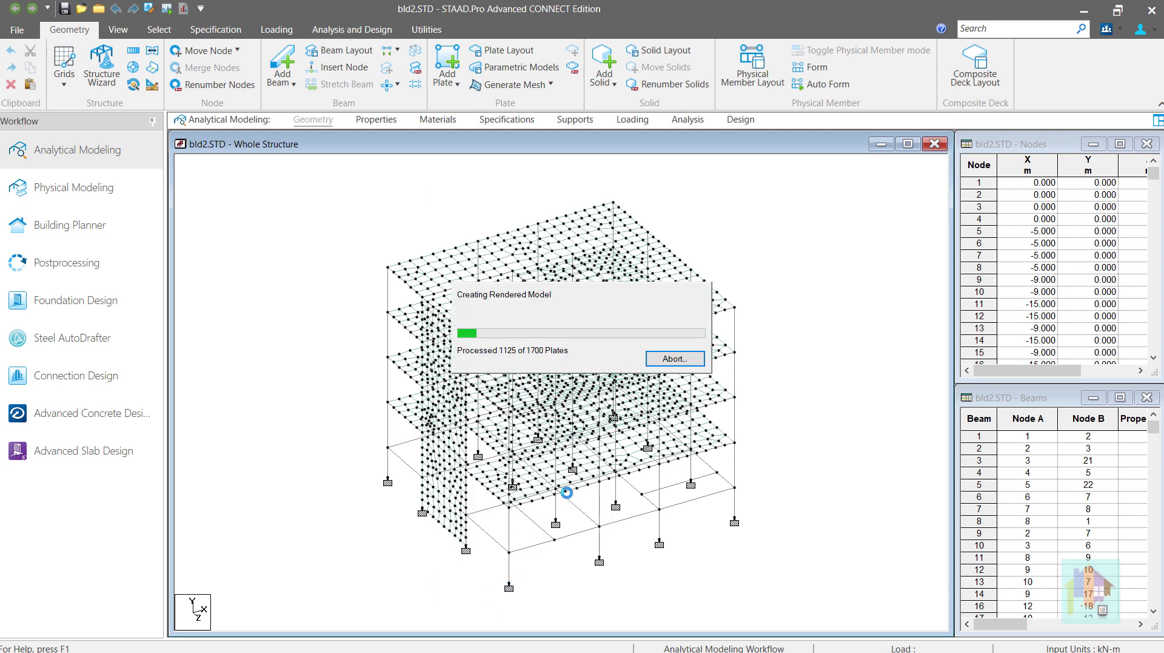
{"action": "left_click_drag", "start_coordinate": [634, 298], "coordinate": [640, 311]}
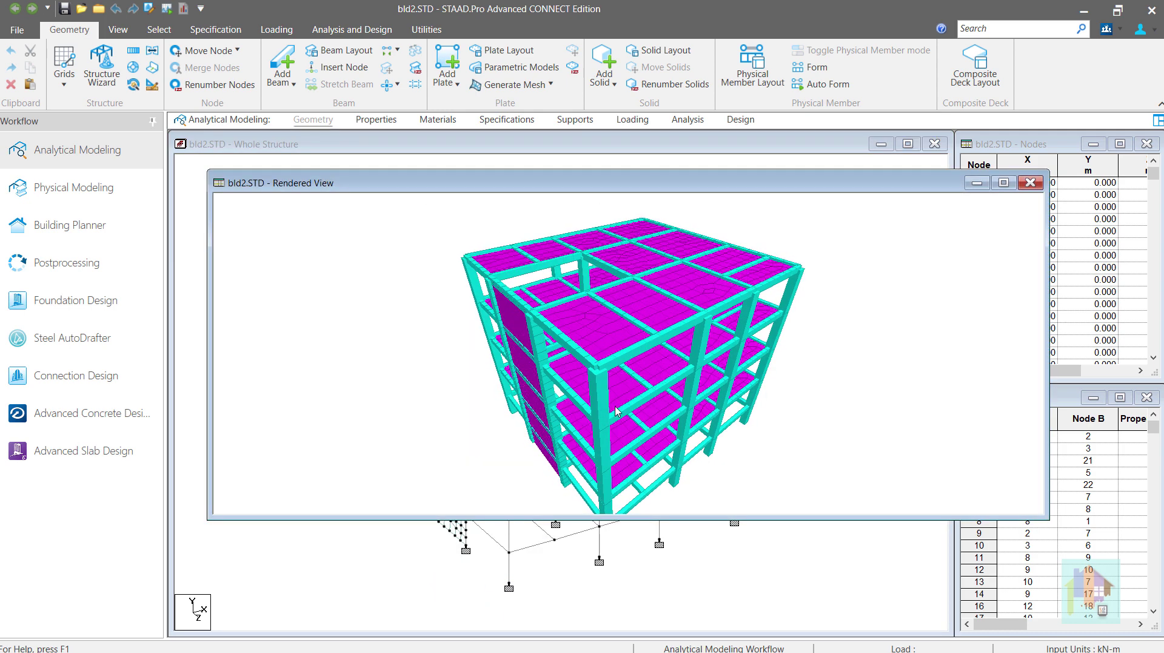
{"action": "left_click_drag", "start_coordinate": [616, 407], "coordinate": [712, 352]}
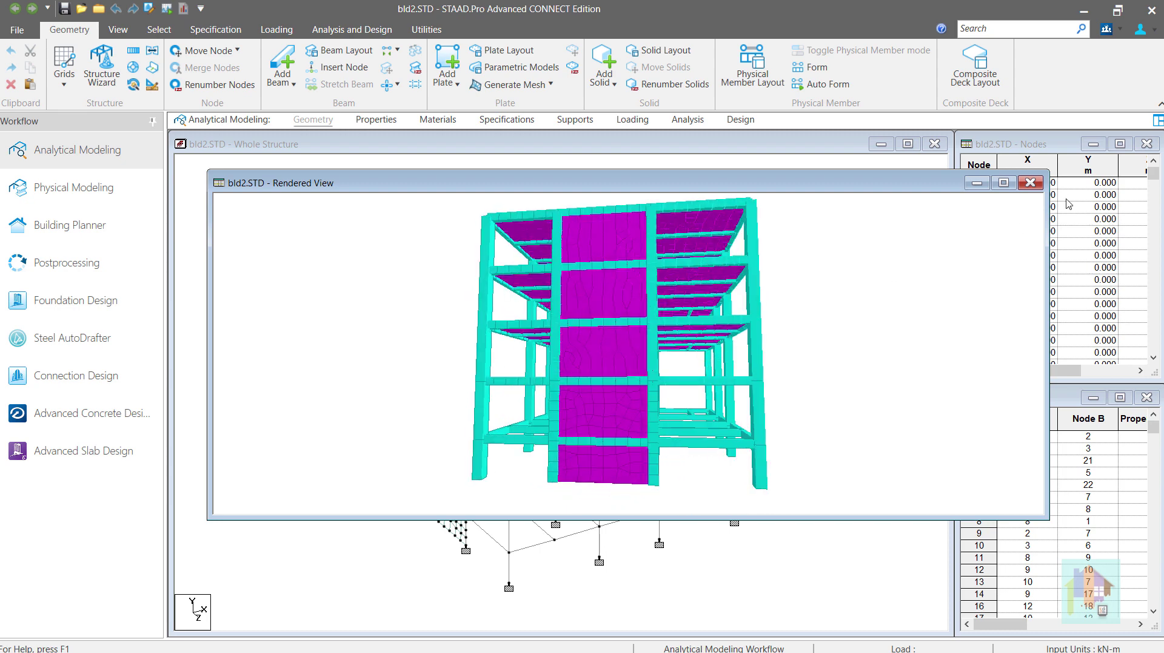
Close the rendered view and select a single plate element at the top slab's corner, then clear the selection
{"action": "left_click", "coordinate": [1030, 182]}
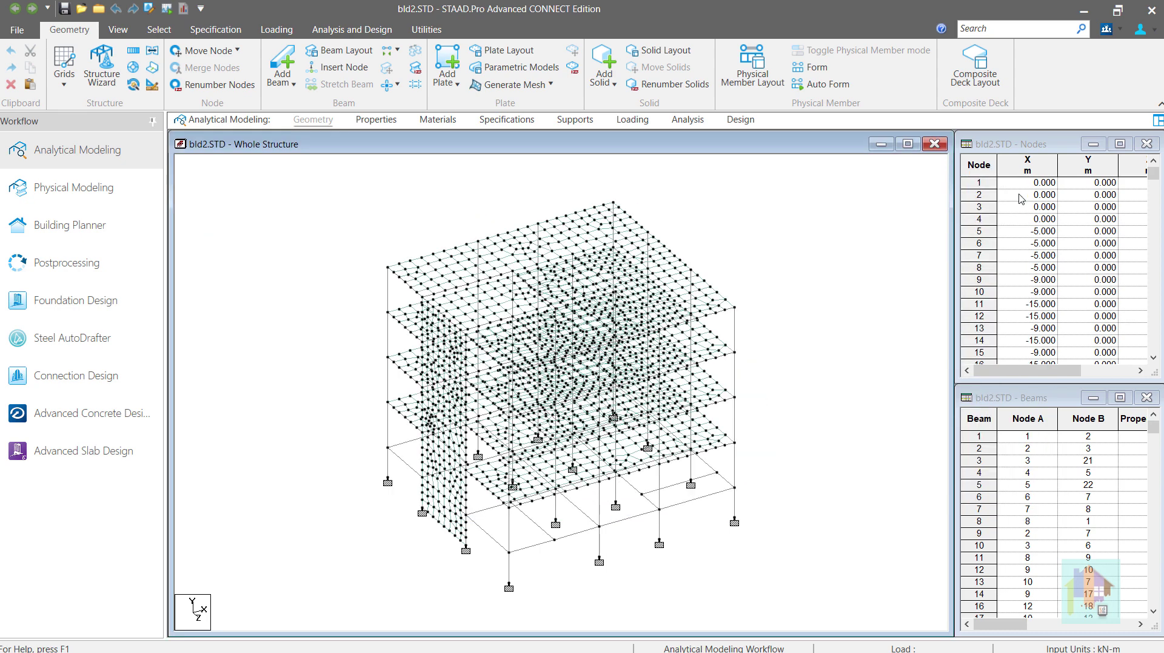
{"action": "right_click", "coordinate": [449, 208]}
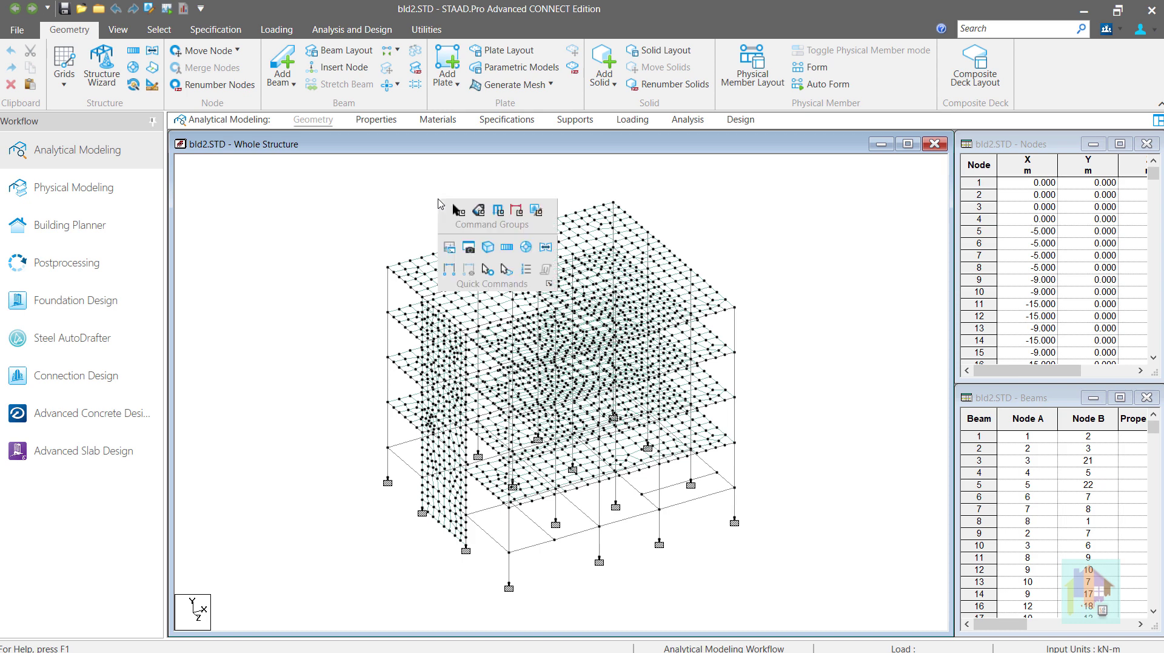
{"action": "left_click", "coordinate": [398, 268]}
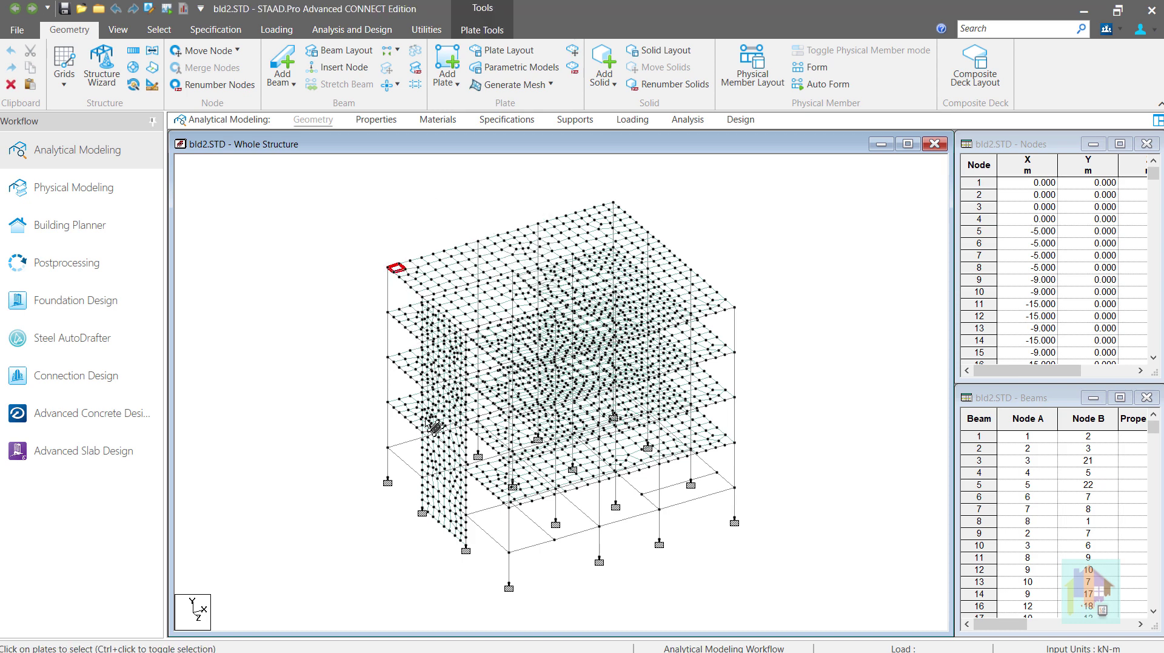
{"action": "left_click", "coordinate": [372, 273]}
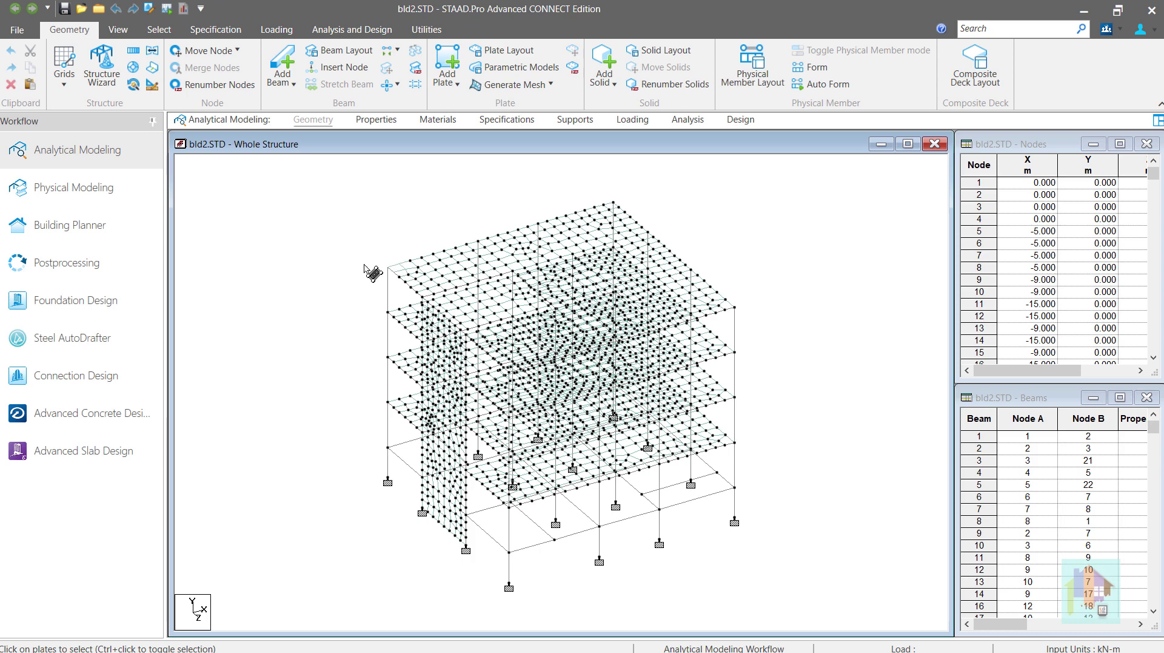
Select individual beam segments one after another along the top slab's long outer edge, then clear the selection
{"action": "left_click", "coordinate": [414, 265]}
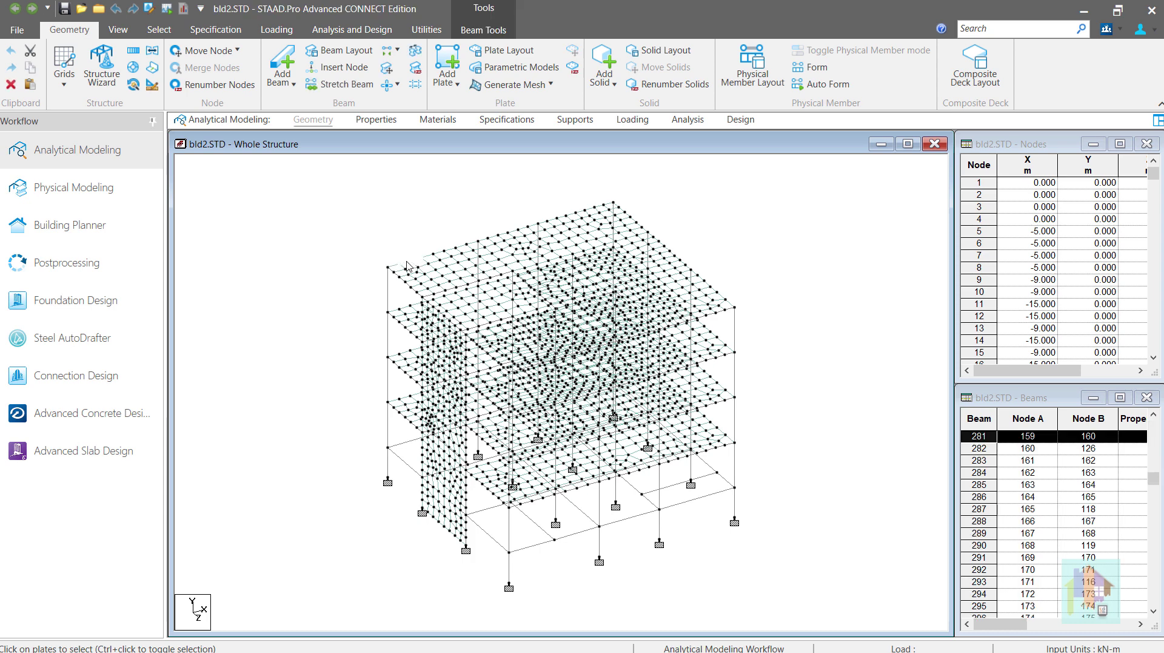
{"action": "left_click", "coordinate": [450, 249]}
{"action": "left_click", "coordinate": [465, 245]}
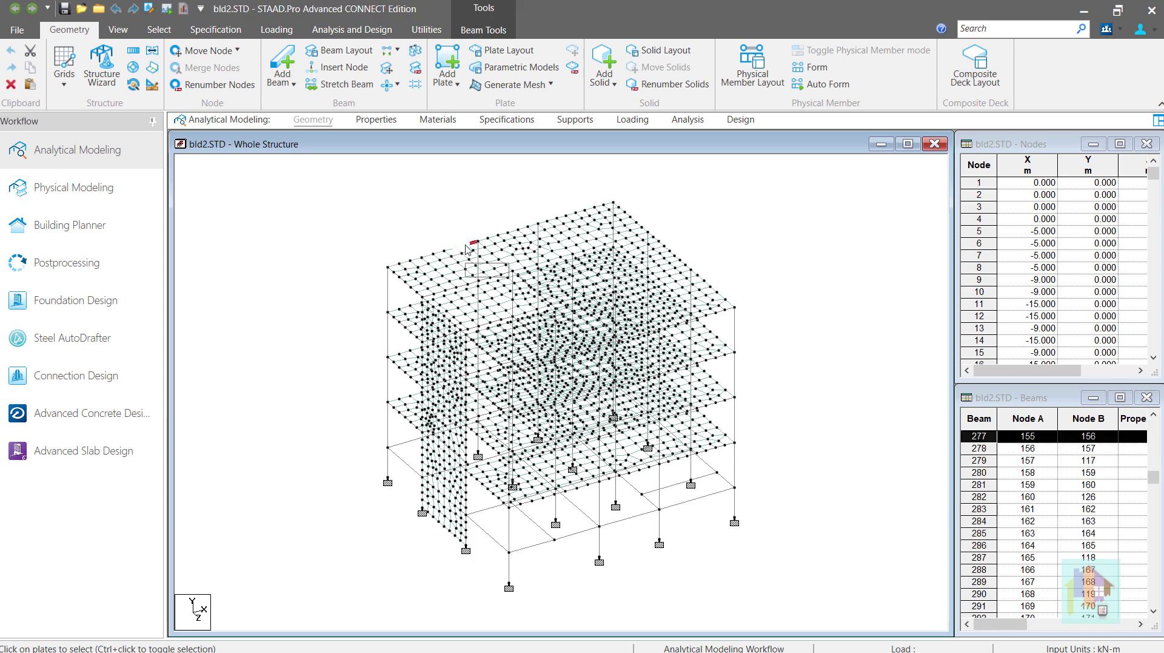
{"action": "left_click", "coordinate": [441, 220]}
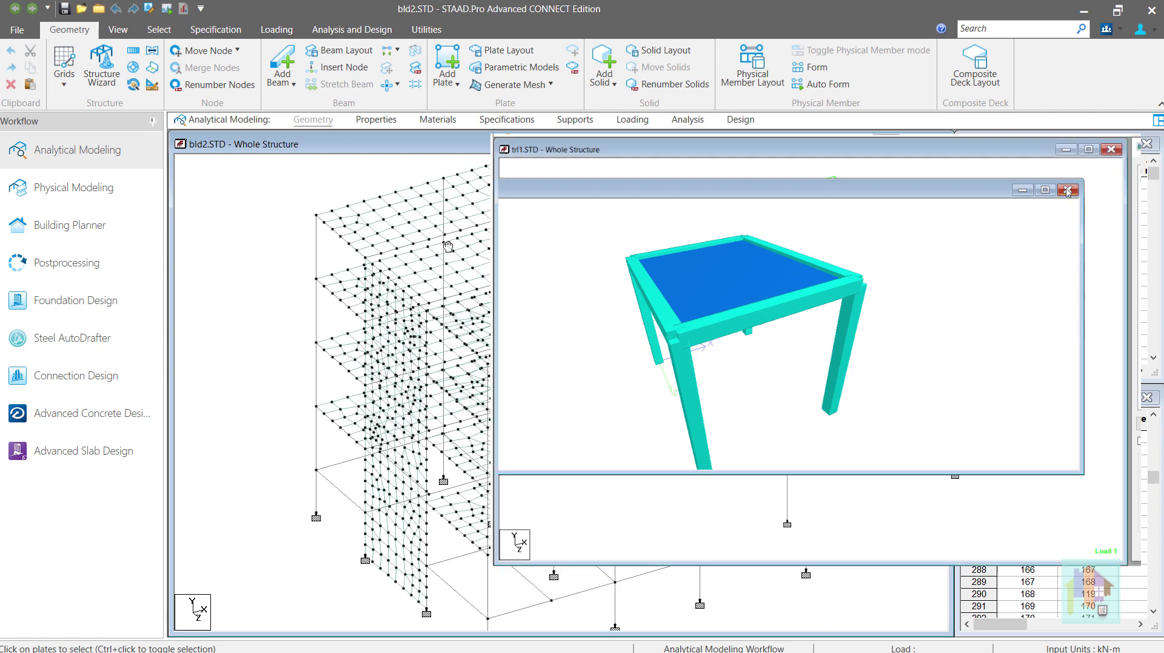
Select the members meeting at the top slab's corner column and at the next column along the edge, then clear the selection
{"action": "left_click", "coordinate": [1068, 192]}
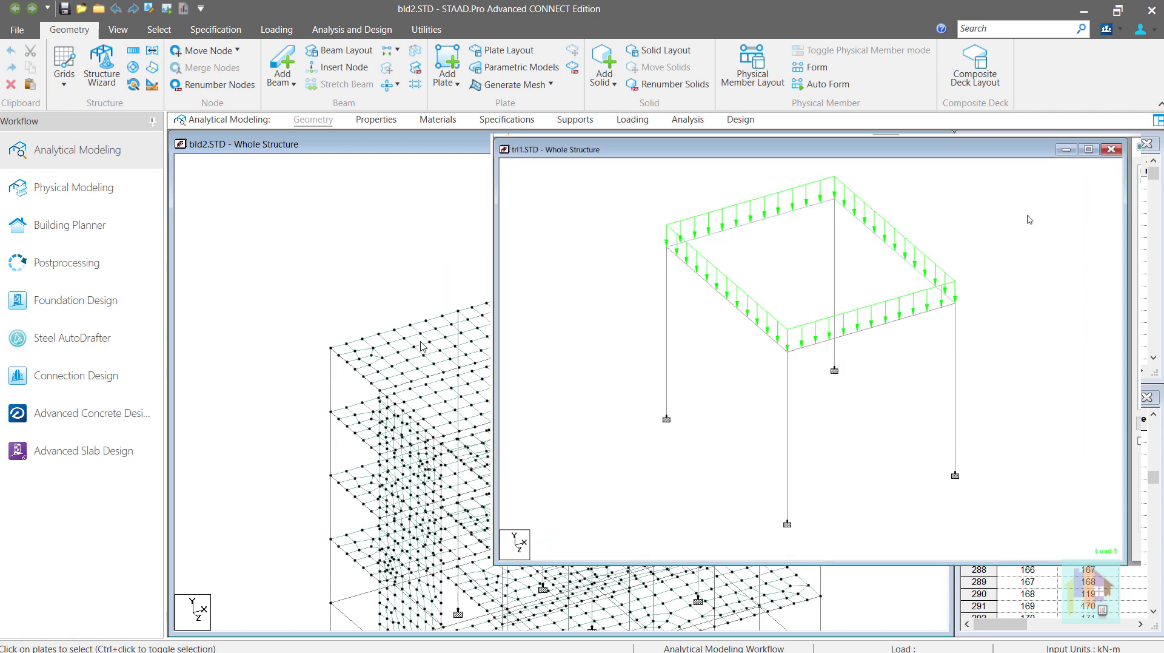
{"action": "left_click", "coordinate": [926, 316]}
{"action": "left_click_drag", "start_coordinate": [294, 305], "coordinate": [280, 318]}
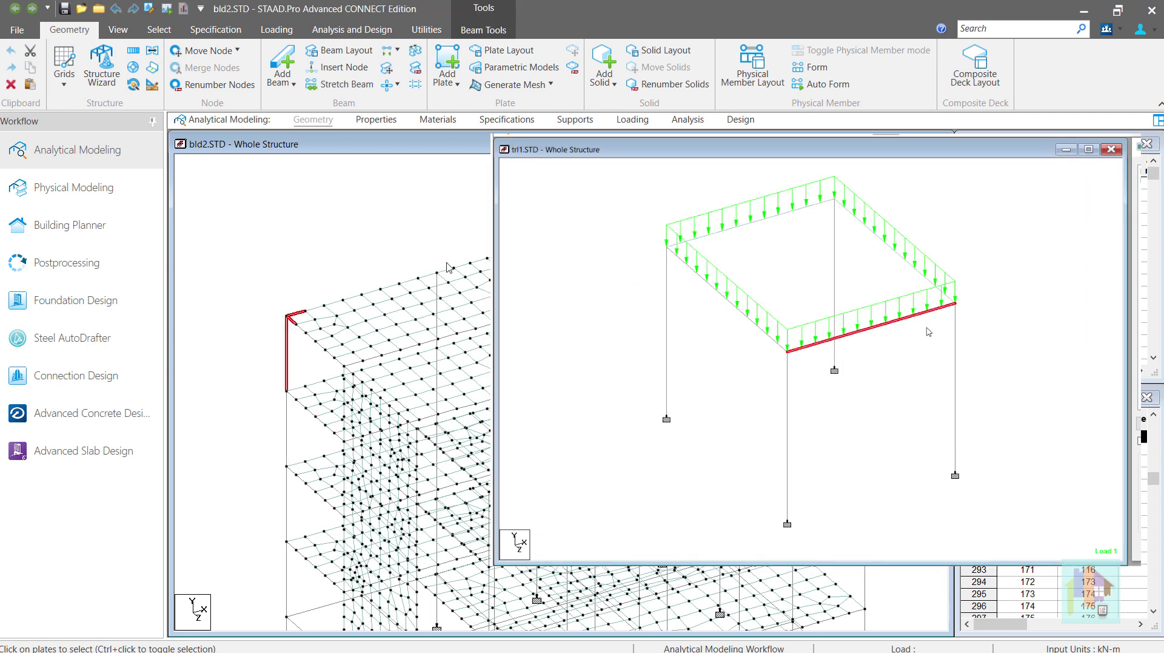
{"action": "left_click", "coordinate": [515, 251]}
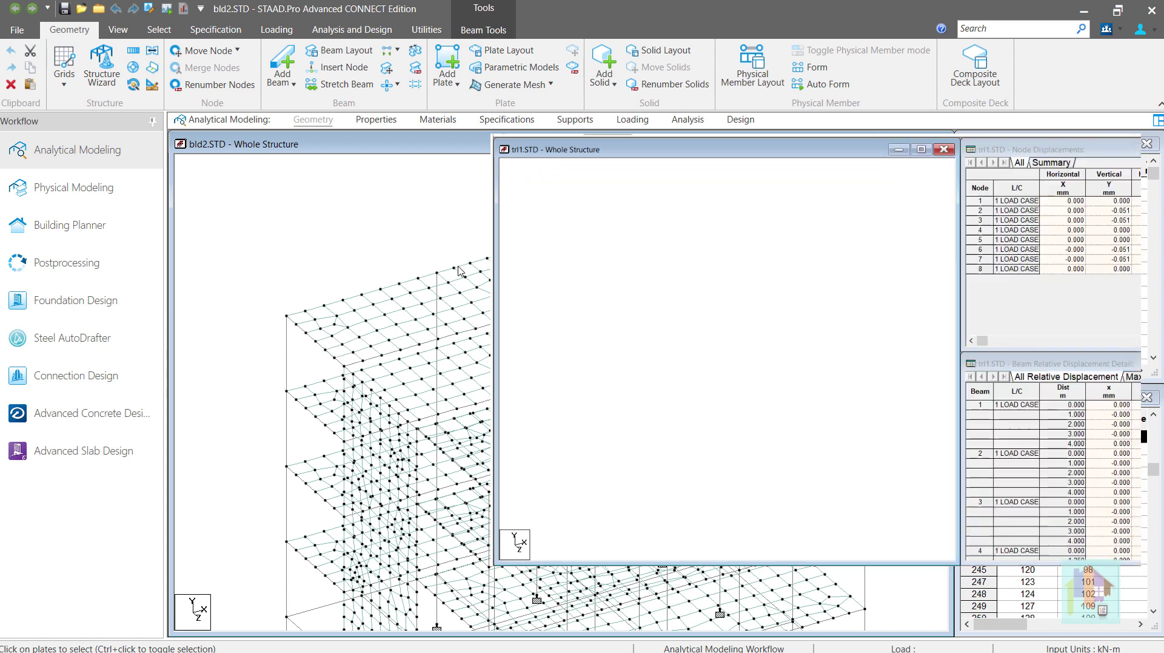
{"action": "left_click", "coordinate": [460, 267]}
{"action": "left_click", "coordinate": [437, 280]}
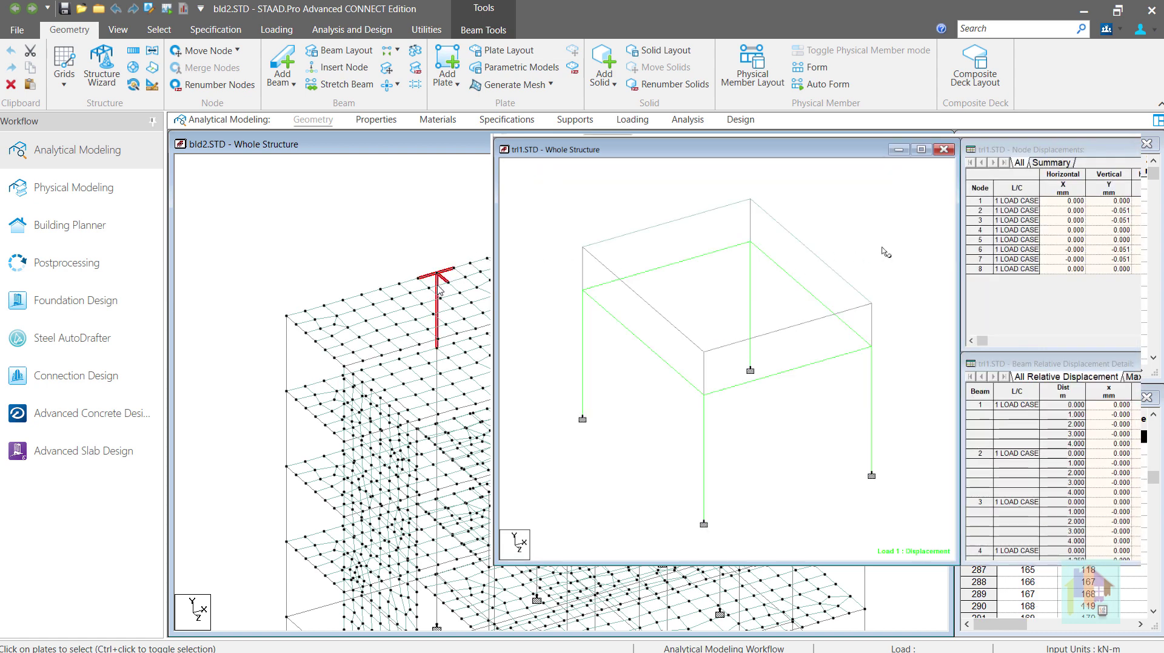
{"action": "left_click", "coordinate": [475, 230]}
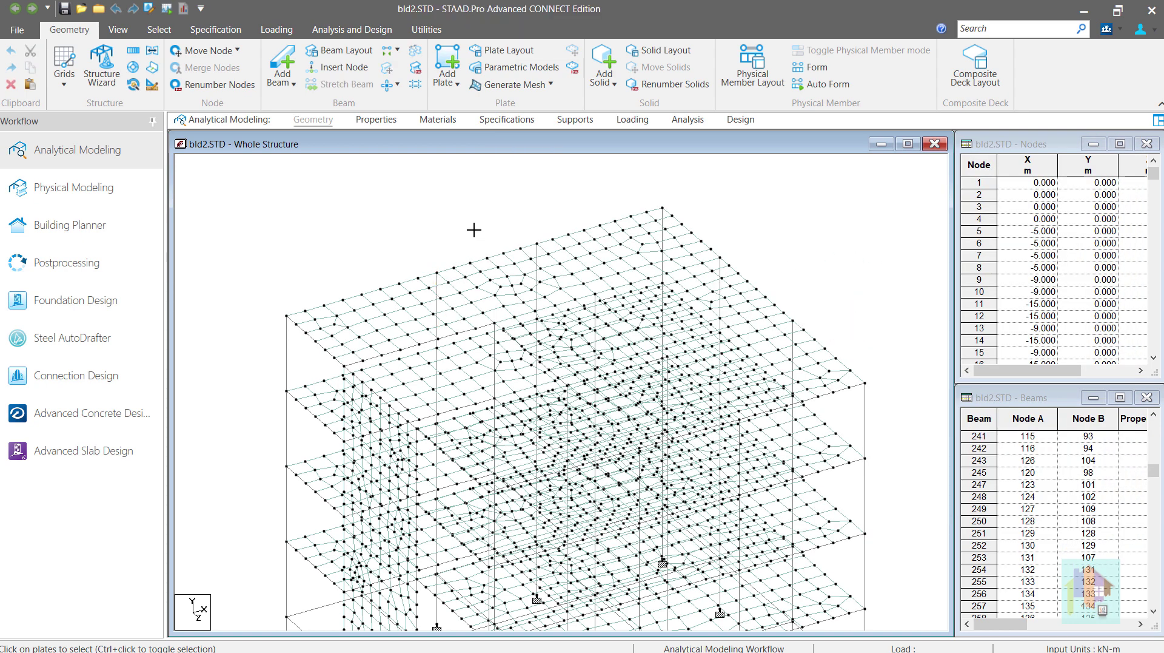
Select the first beam segment along the top slab's short outer edge, then clear the selection
{"action": "scroll", "coordinate": [522, 326], "scroll_direction": "down", "scroll_amount": 2}
{"action": "mouse_move", "coordinate": [537, 350]}
{"action": "middle_mouse_down"}
{"action": "mouse_move", "coordinate": [539, 237]}
{"action": "mouse_move", "coordinate": [528, 259]}
{"action": "middle_mouse_up"}
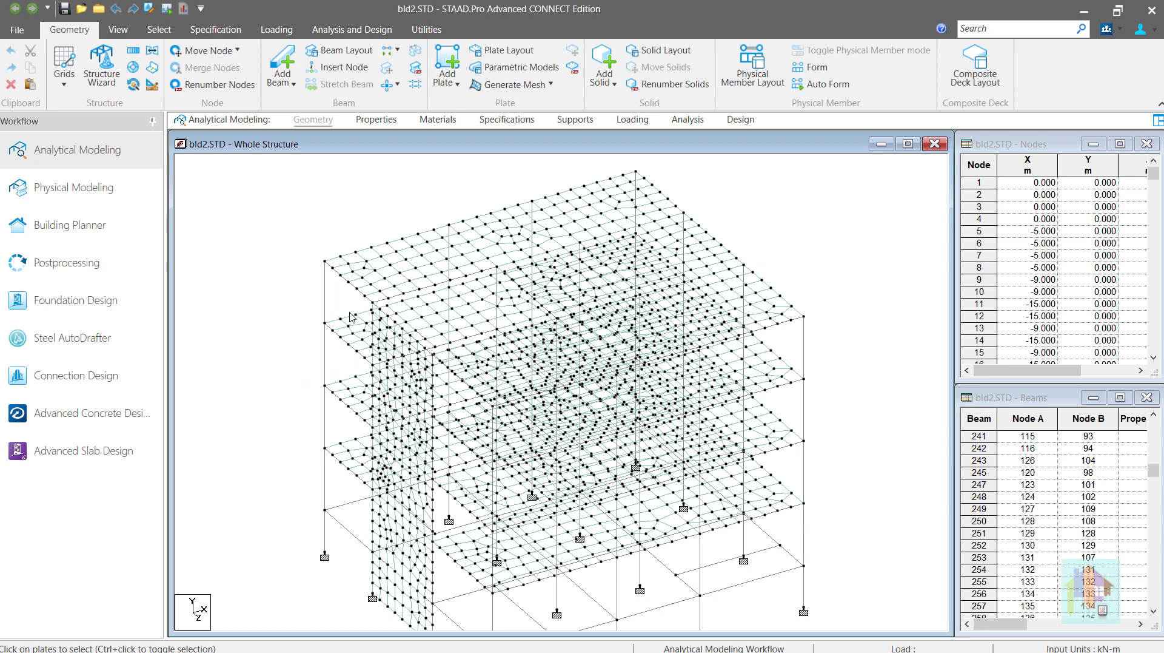
{"action": "left_click", "coordinate": [334, 268]}
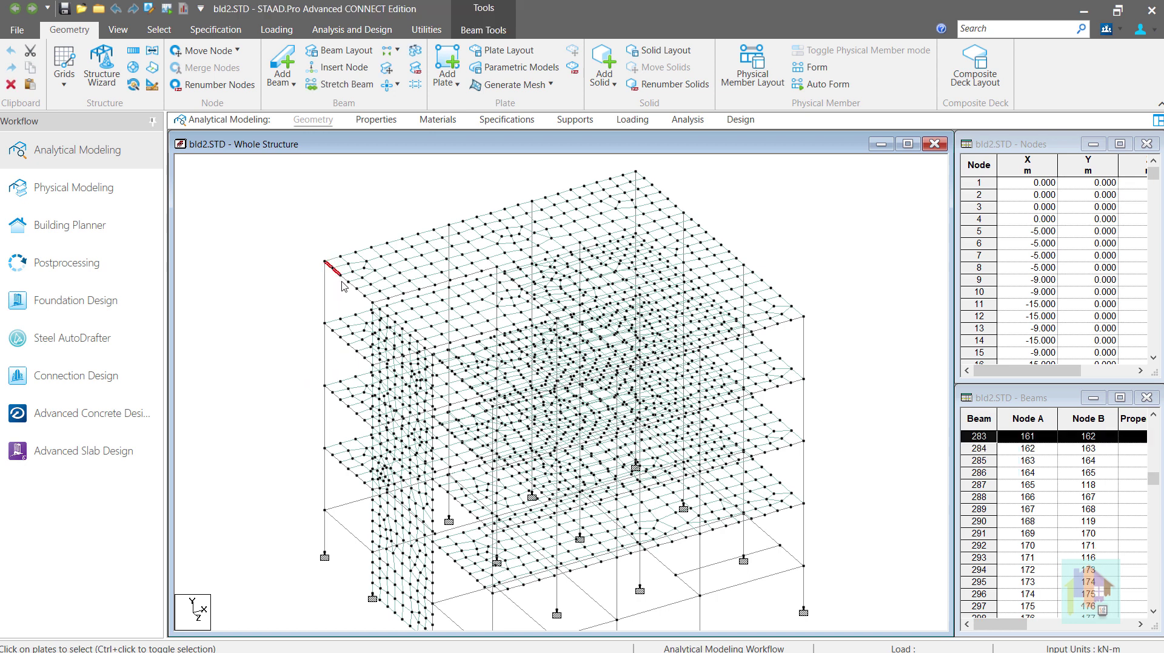
{"action": "key", "text": "Delete"}
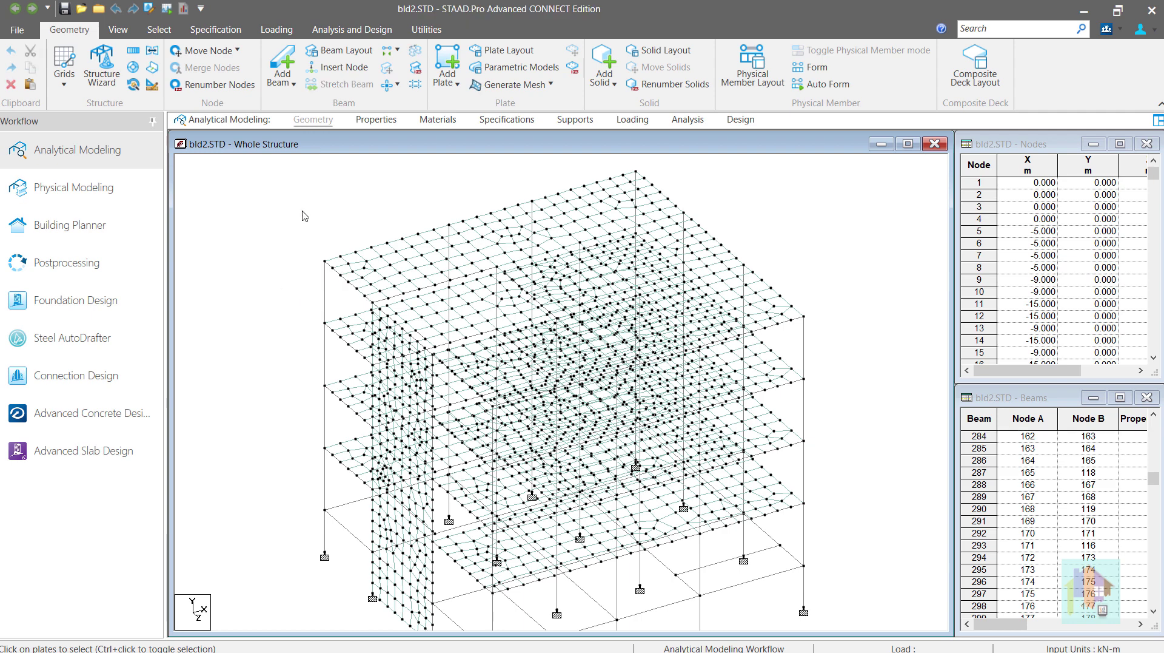
Select all beams in the whole structure to distinguish them from the slab and wall mesh, then clear the selection
{"action": "key", "text": "ctrl+a"}
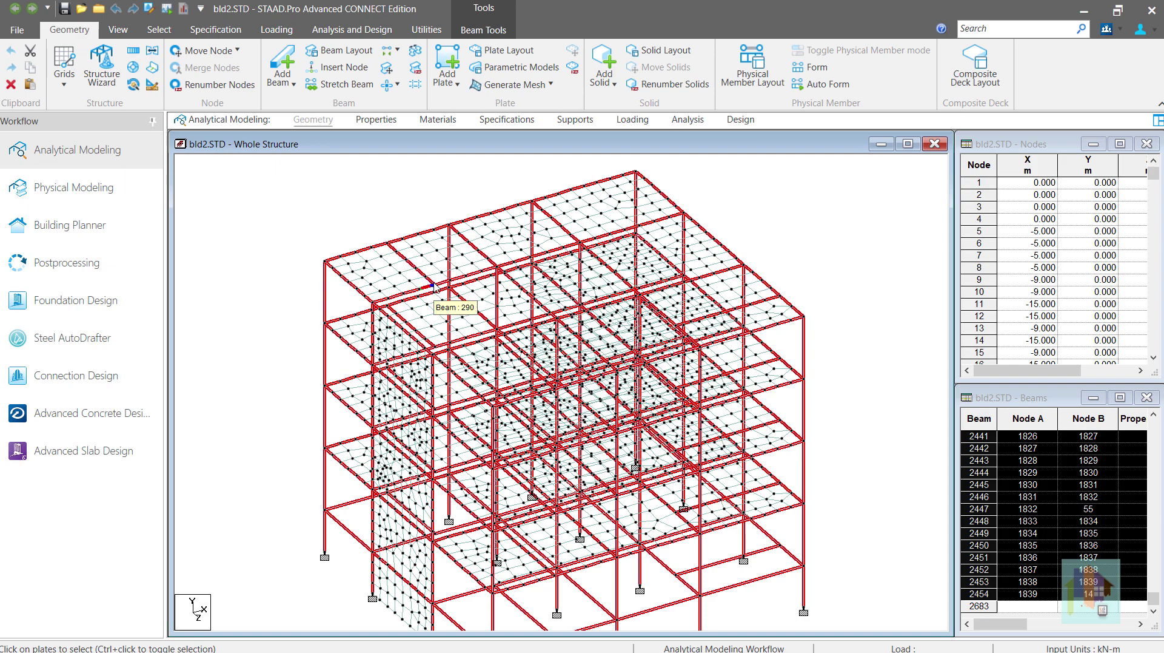
{"action": "key", "text": "Delete"}
{"action": "scroll", "coordinate": [457, 275], "scroll_direction": "up", "scroll_amount": 1}
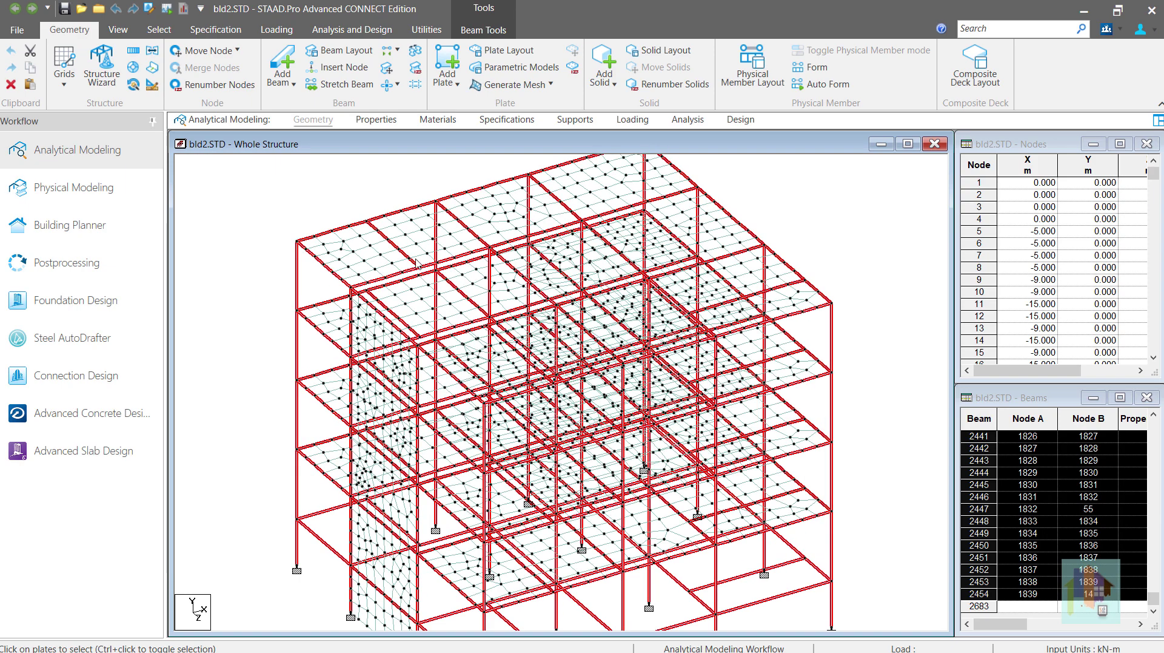
{"action": "left_click", "coordinate": [419, 267]}
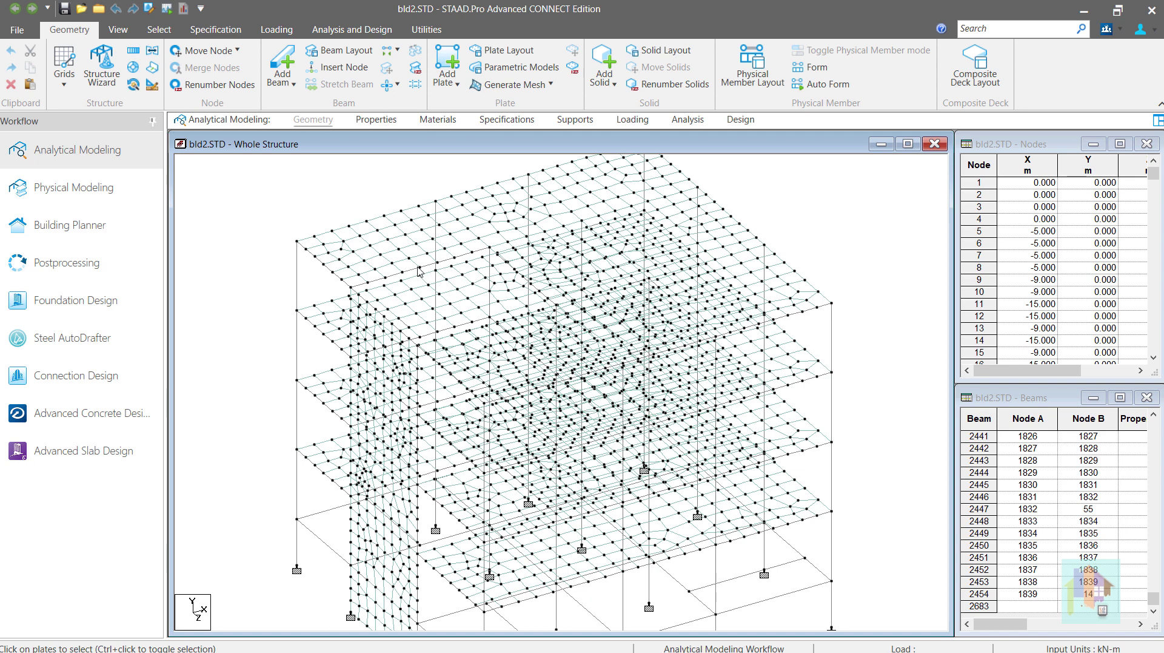
{"action": "left_click", "coordinate": [367, 203]}
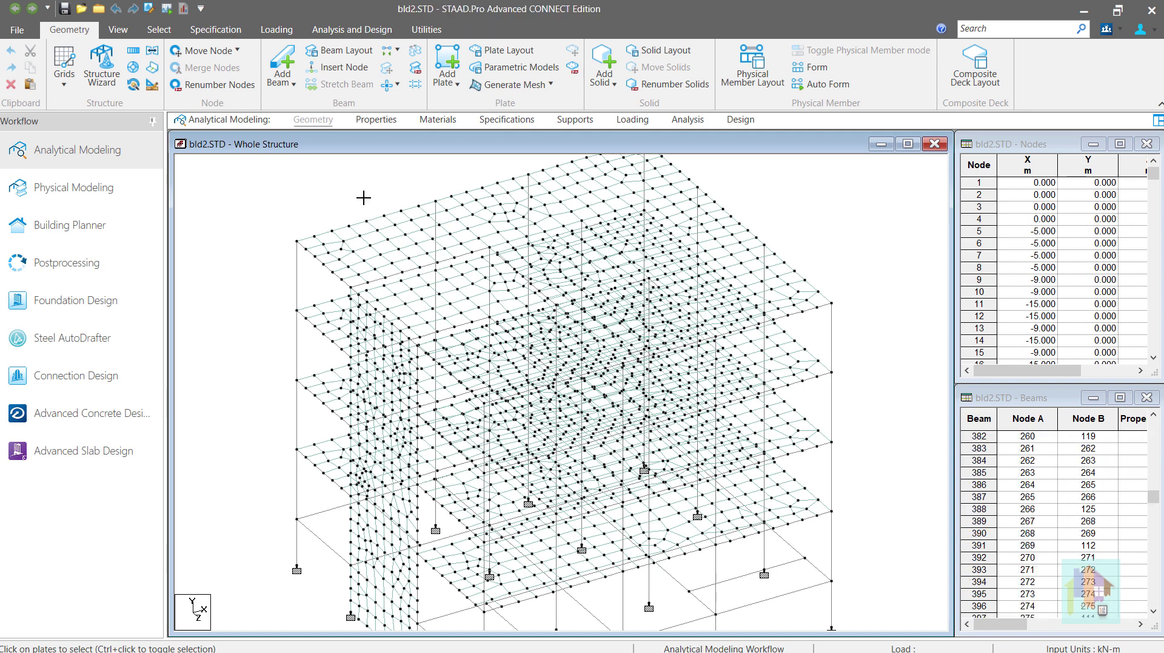
{"action": "left_click", "coordinate": [426, 31]}
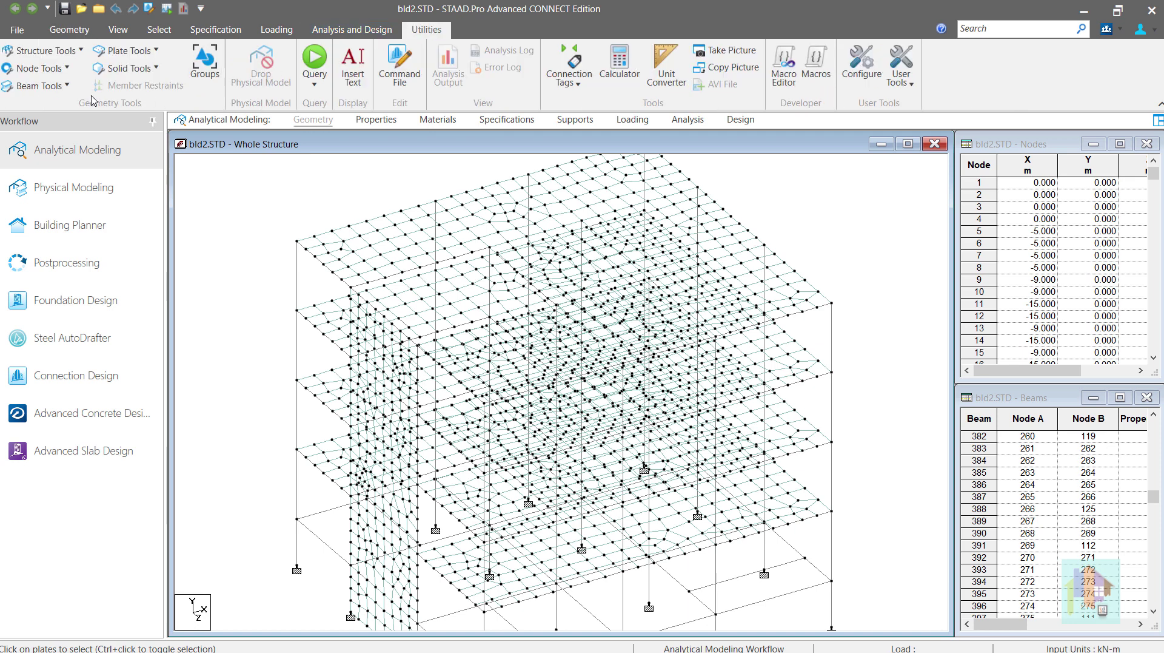
{"action": "left_click", "coordinate": [60, 50]}
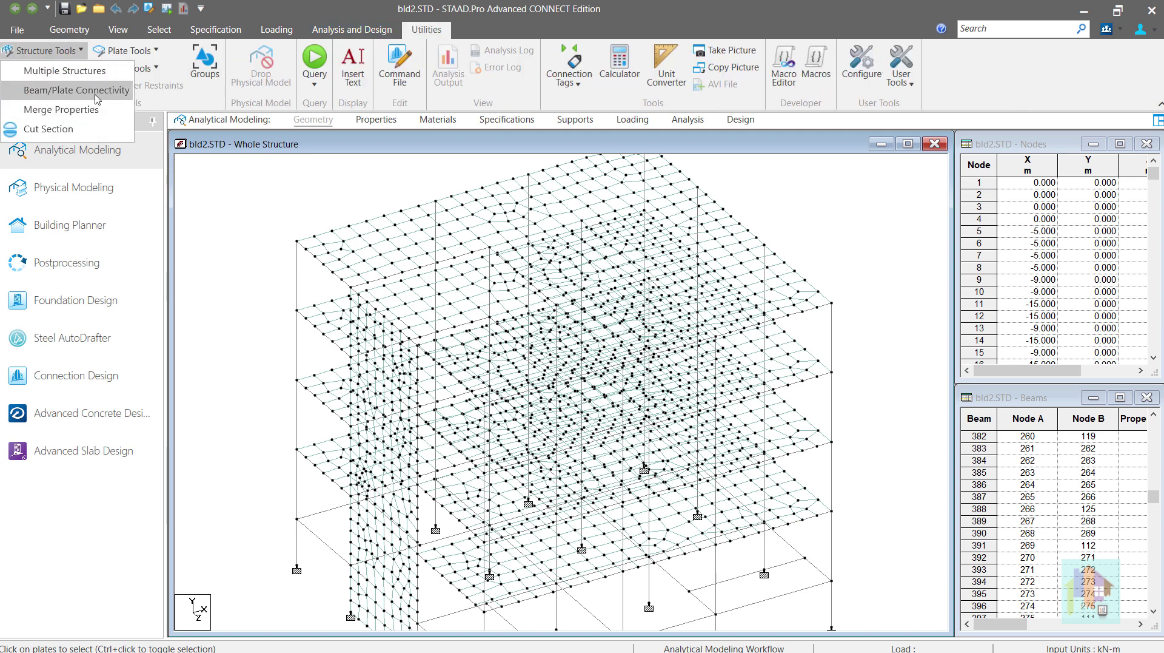
{"action": "left_click", "coordinate": [153, 51]}
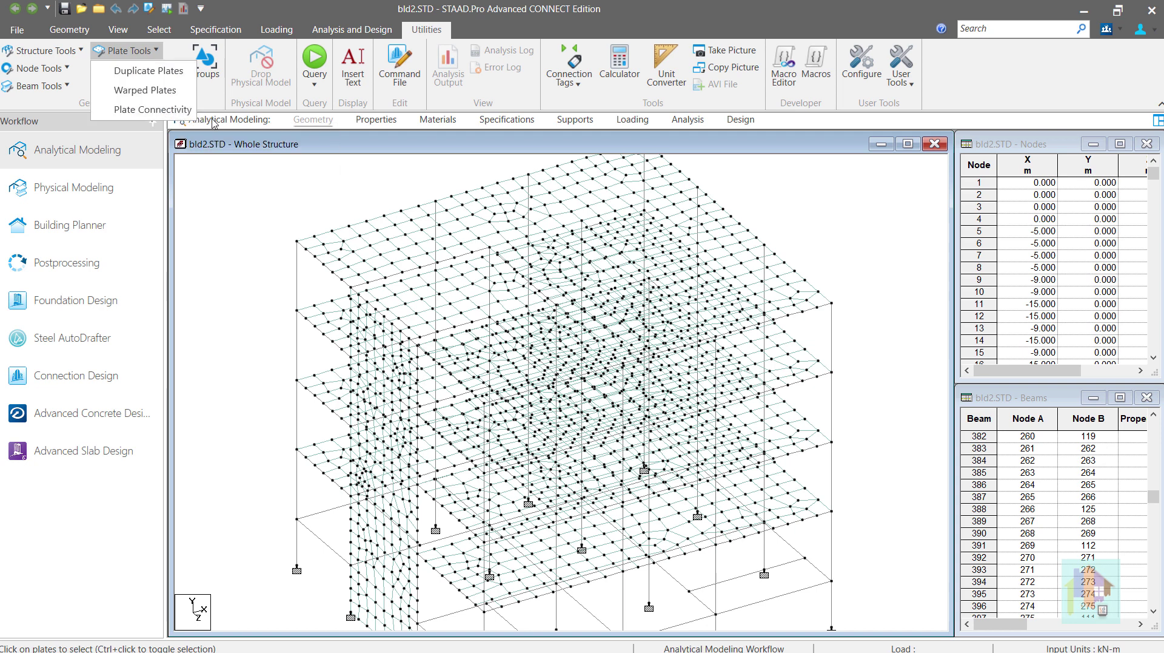
{"action": "left_click", "coordinate": [246, 177]}
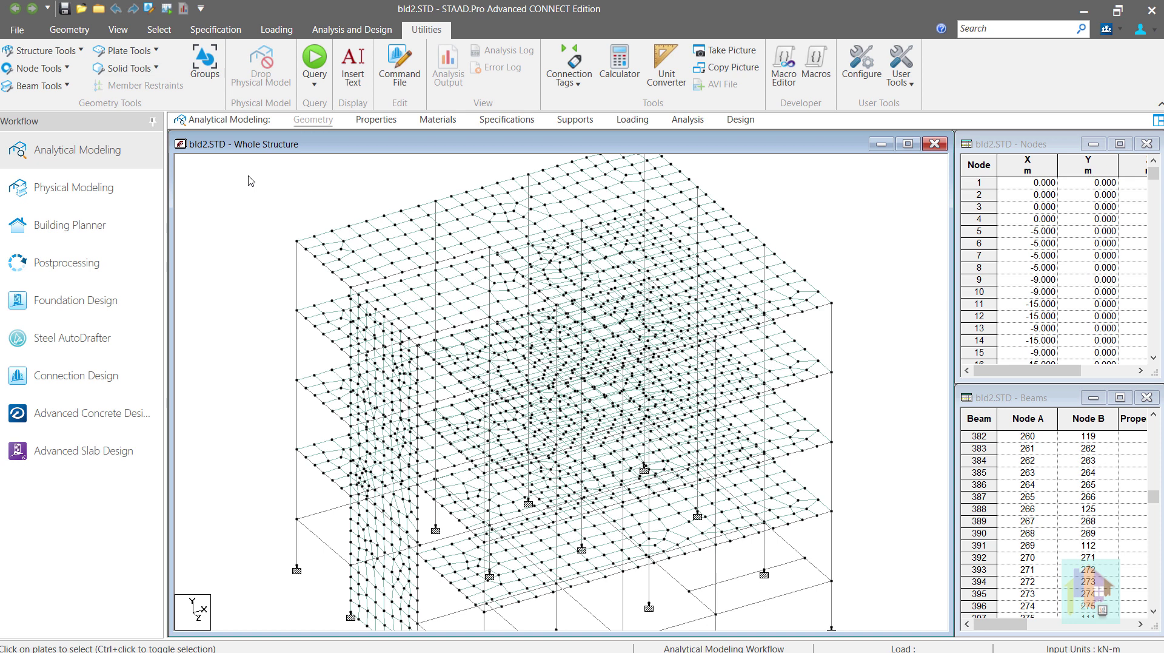
In a front elevation view, select the entire top storey, including its beams, columns and plates, with the Geometry Cursor
{"action": "scroll", "coordinate": [277, 226], "scroll_direction": "down", "scroll_amount": 2}
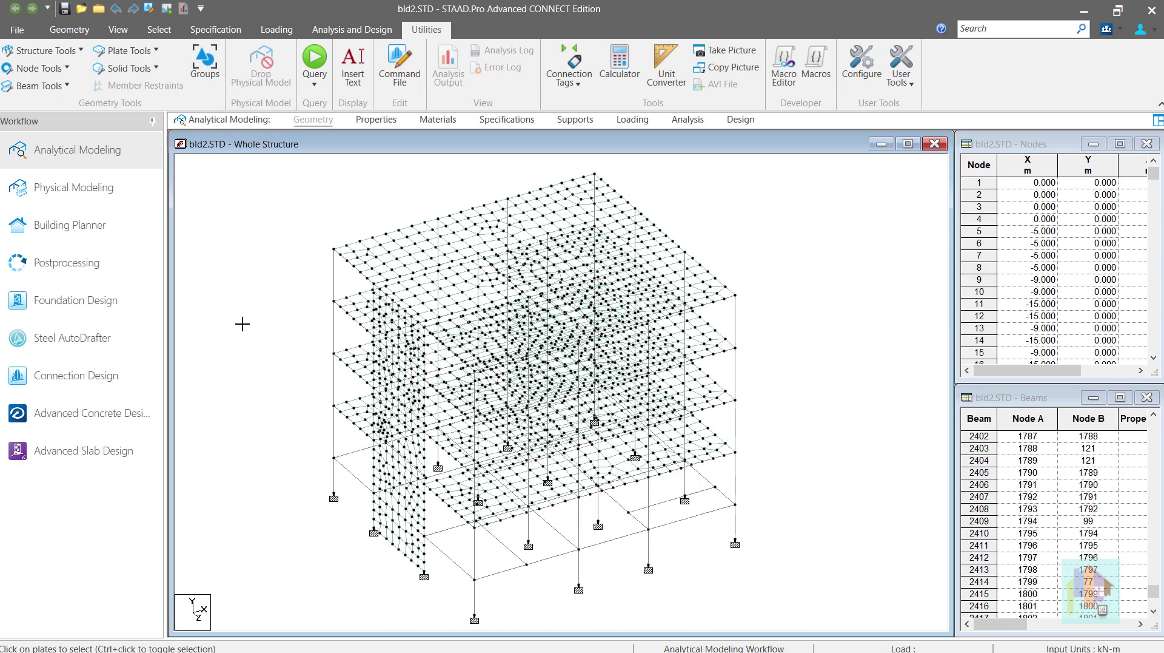
{"action": "right_click", "coordinate": [242, 324]}
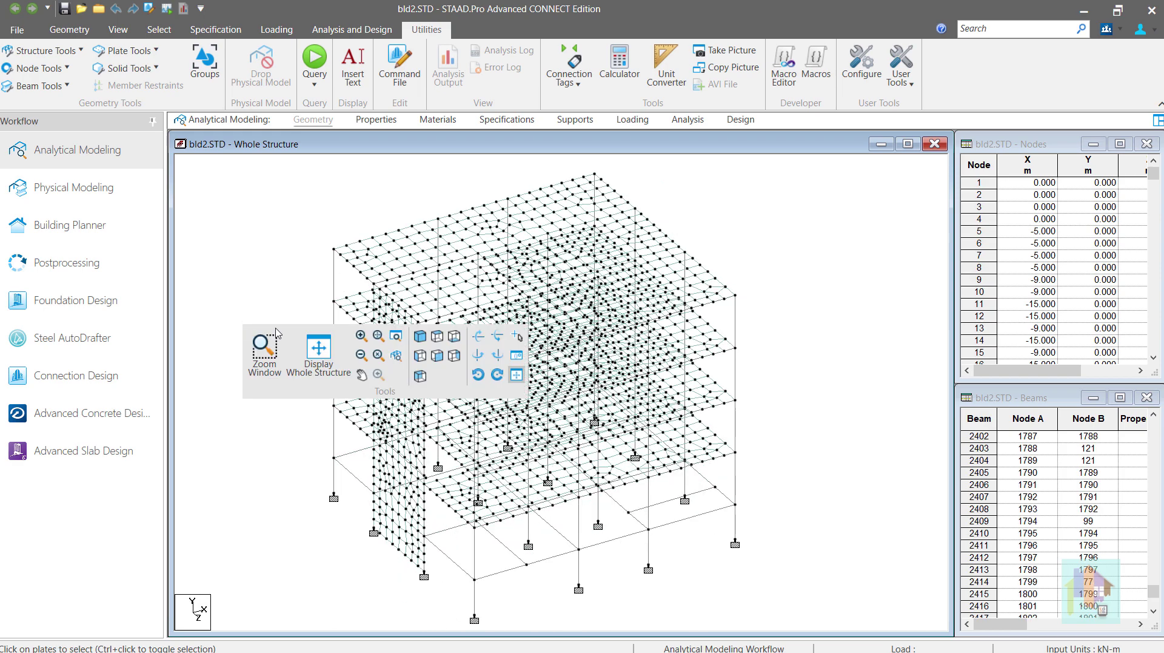
{"action": "left_click", "coordinate": [437, 356]}
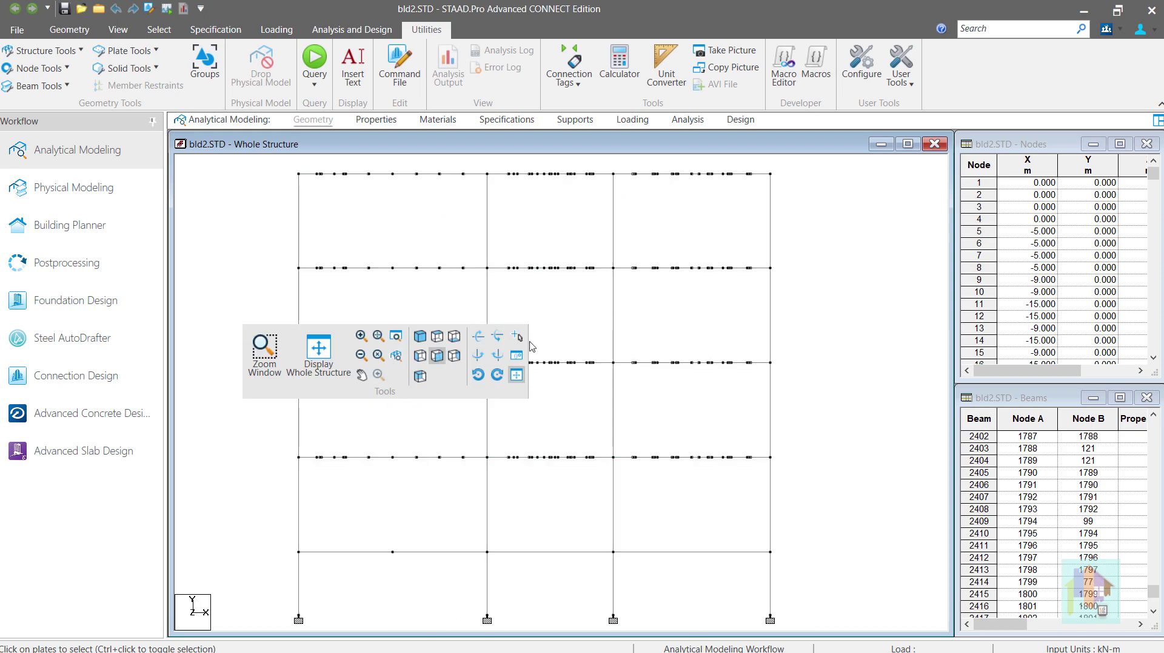
{"action": "right_click", "coordinate": [826, 302]}
{"action": "mouse_move", "coordinate": [990, 362]}
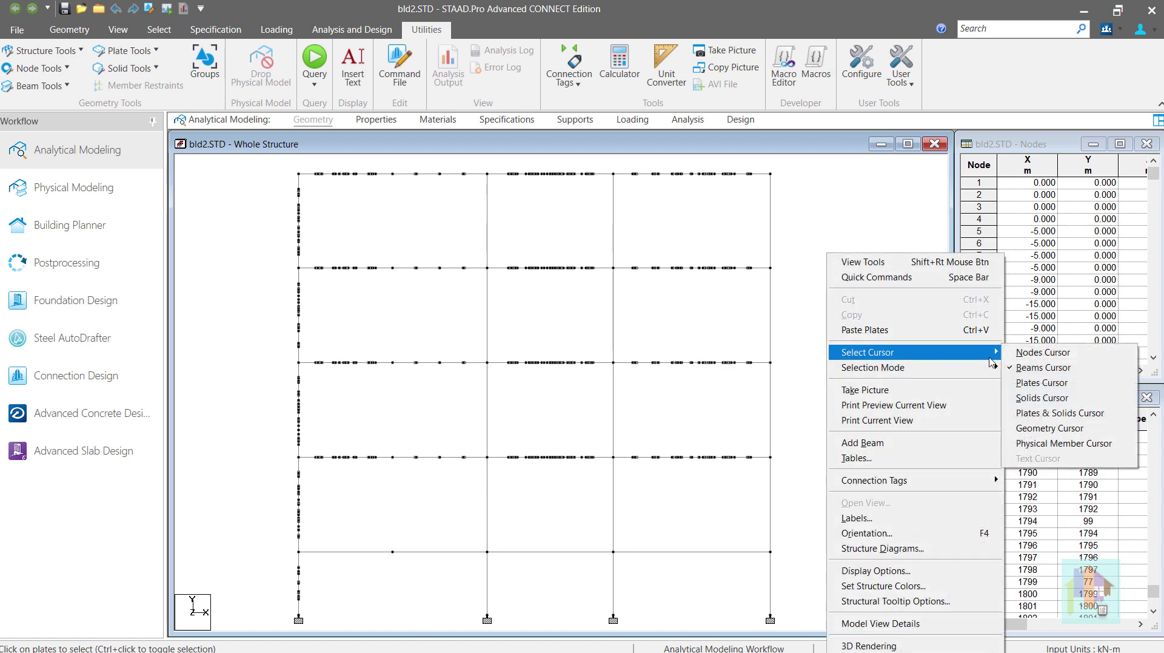
{"action": "left_click", "coordinate": [1049, 427]}
{"action": "left_click_drag", "start_coordinate": [279, 160], "coordinate": [824, 263]}
Open the selected top storey in a new view with an isometric orientation and clear the selection
{"action": "right_click", "coordinate": [824, 263]}
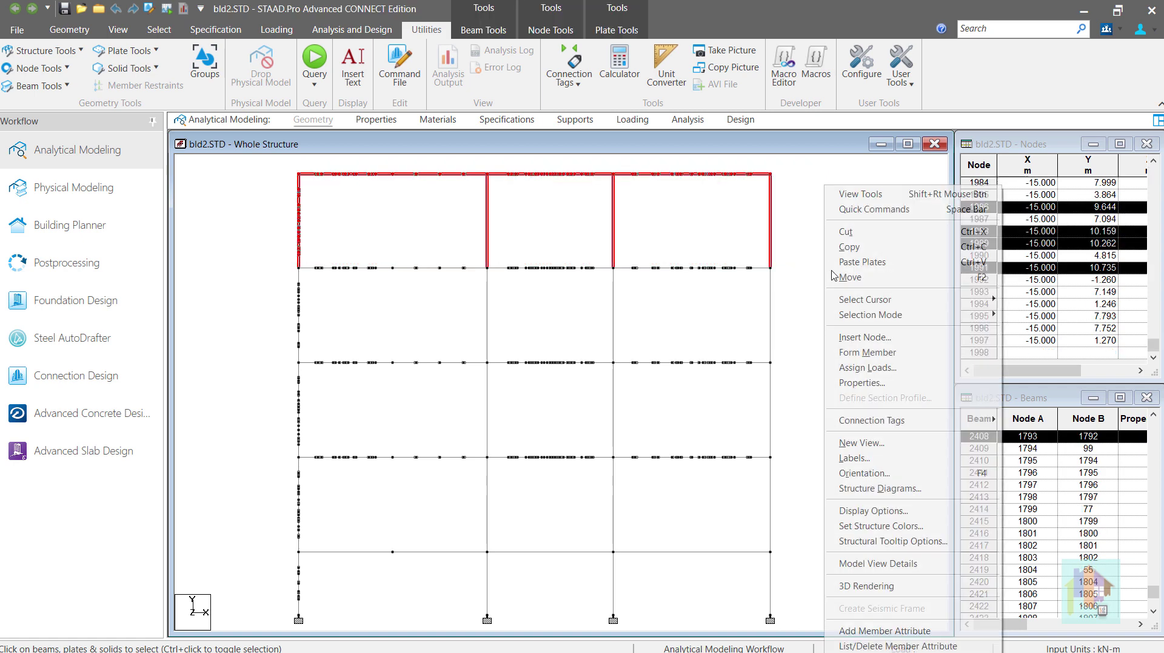
{"action": "left_click", "coordinate": [891, 442]}
{"action": "left_click", "coordinate": [771, 372]}
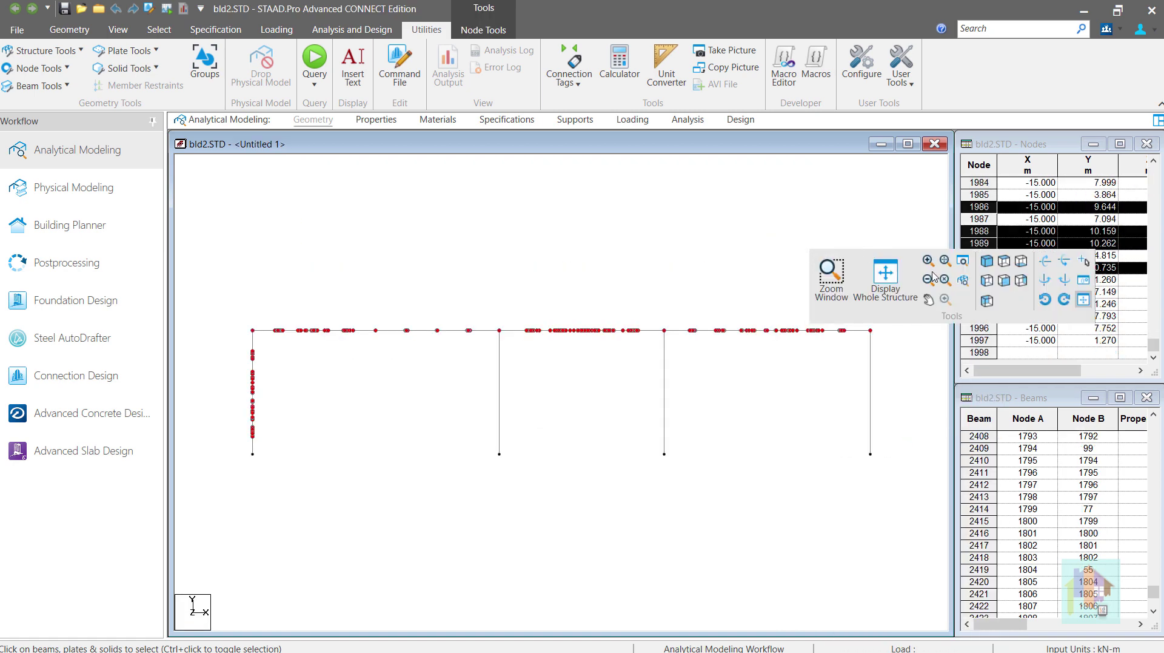
{"action": "left_click", "coordinate": [987, 261]}
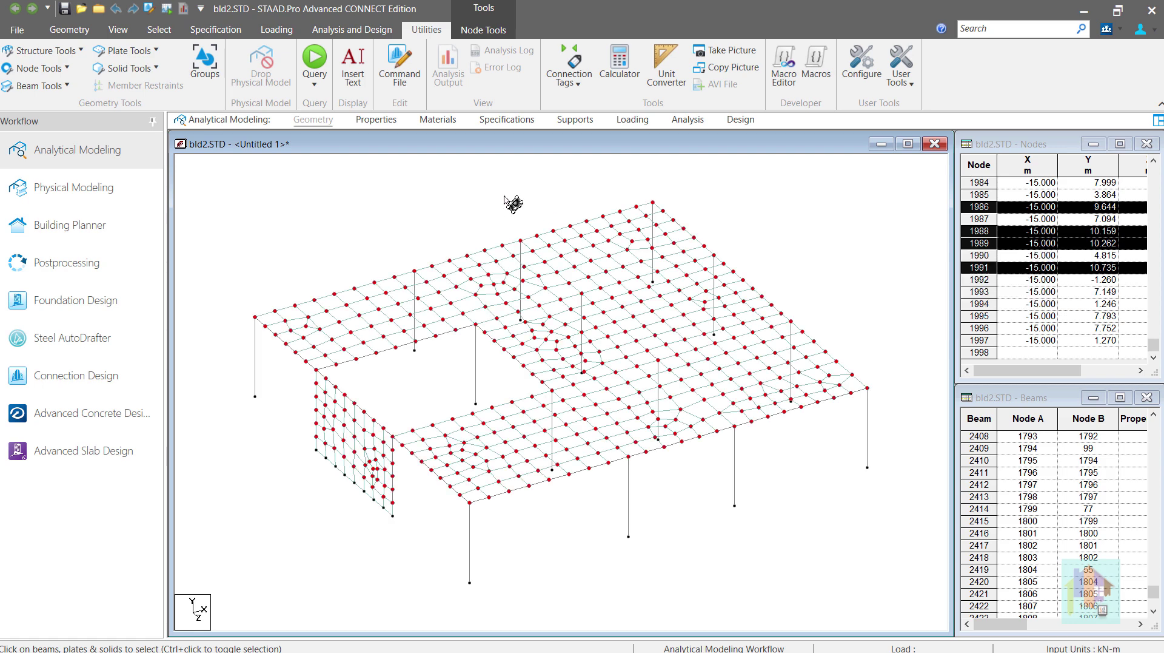
{"action": "left_click", "coordinate": [672, 537]}
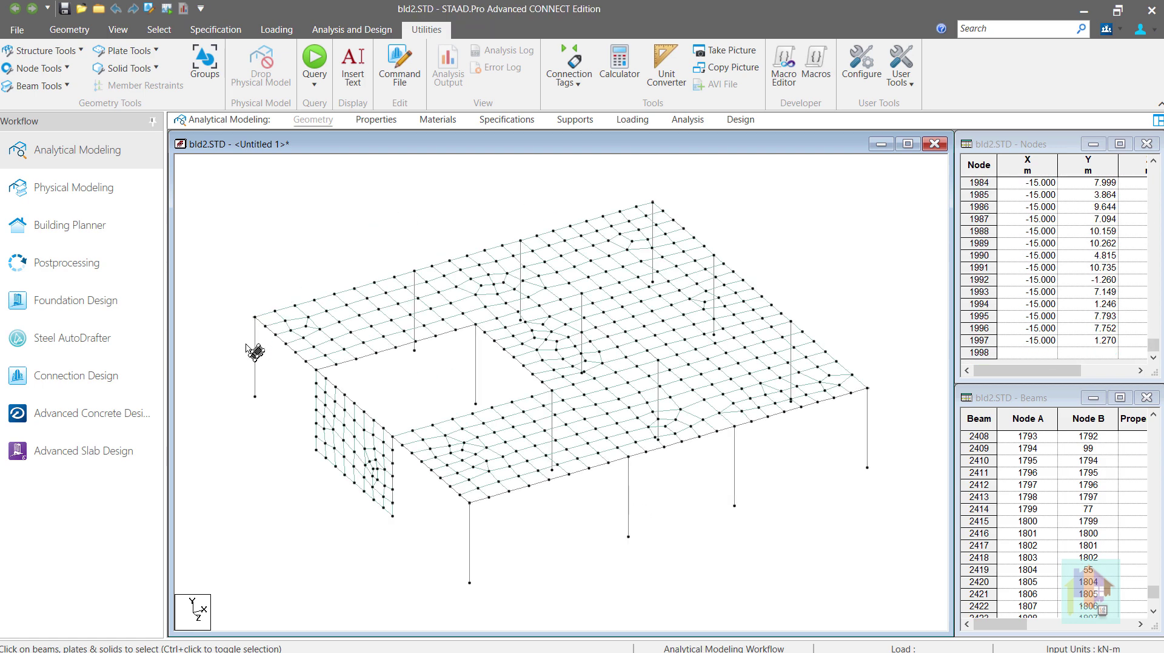
Select a beam segment at the isolated storey's outer corner and one on the interior beam bordering the slab opening, then clear the selection
{"action": "left_click", "coordinate": [260, 326]}
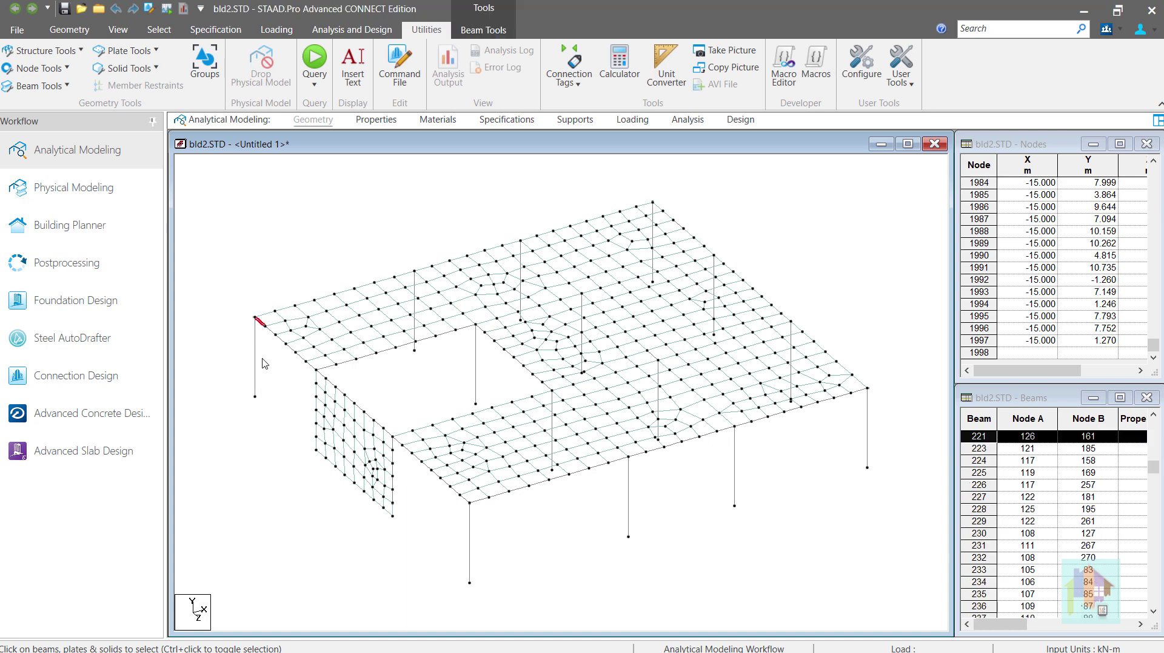
{"action": "left_click", "coordinate": [398, 375]}
{"action": "left_click", "coordinate": [389, 342]}
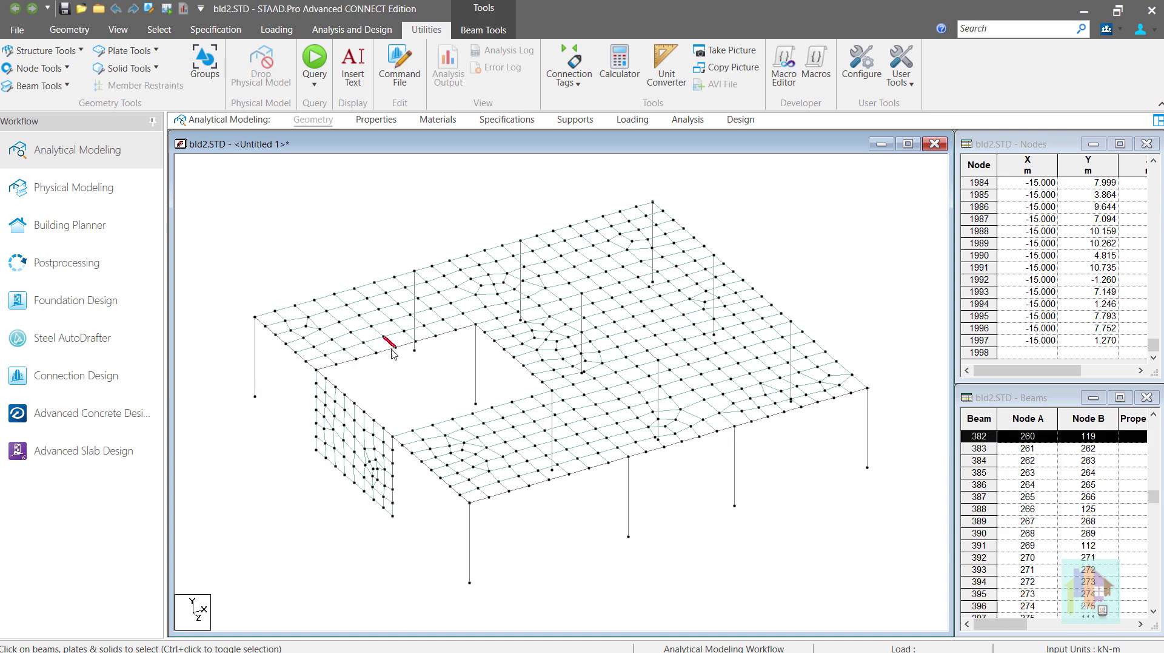
{"action": "left_click", "coordinate": [399, 384]}
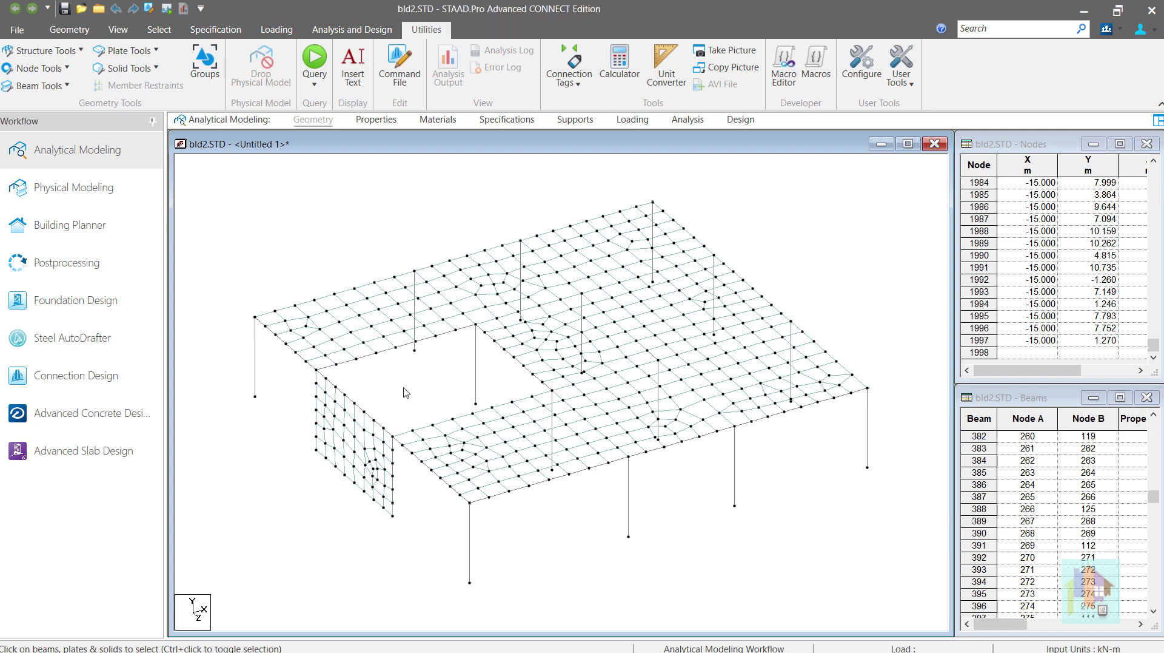
{"action": "scroll", "coordinate": [415, 395], "scroll_direction": "up", "scroll_amount": 1}
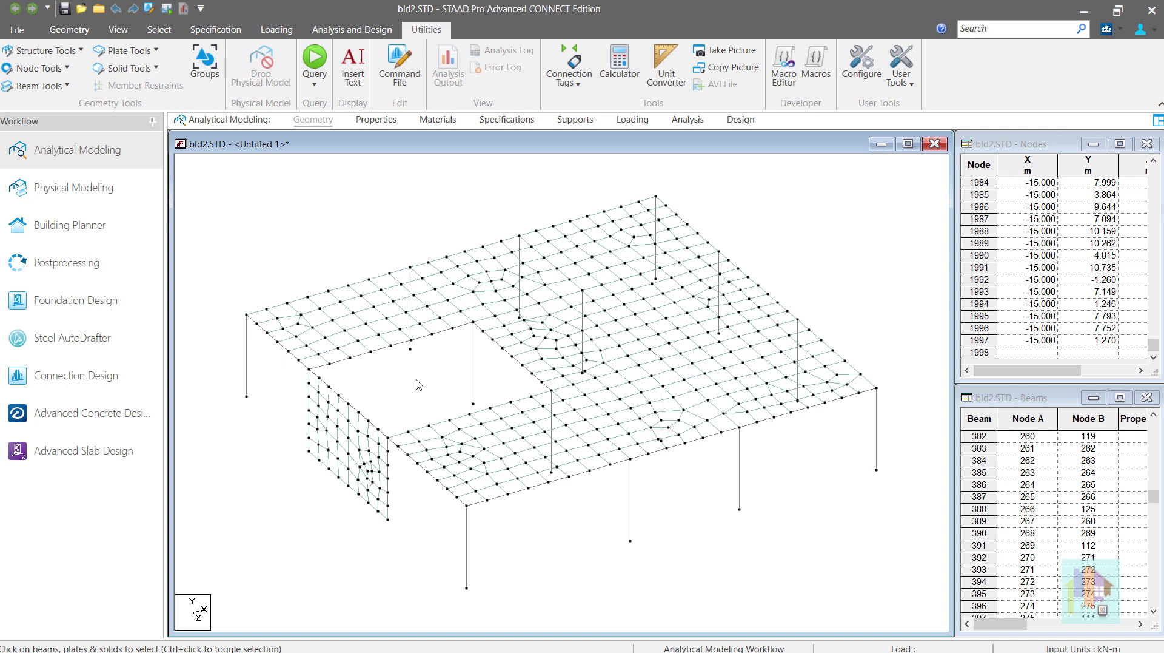
With the Plates Cursor, select single plates in the slab beside the opening and one in the wall, then clear the selection
{"action": "right_click", "coordinate": [418, 384]}
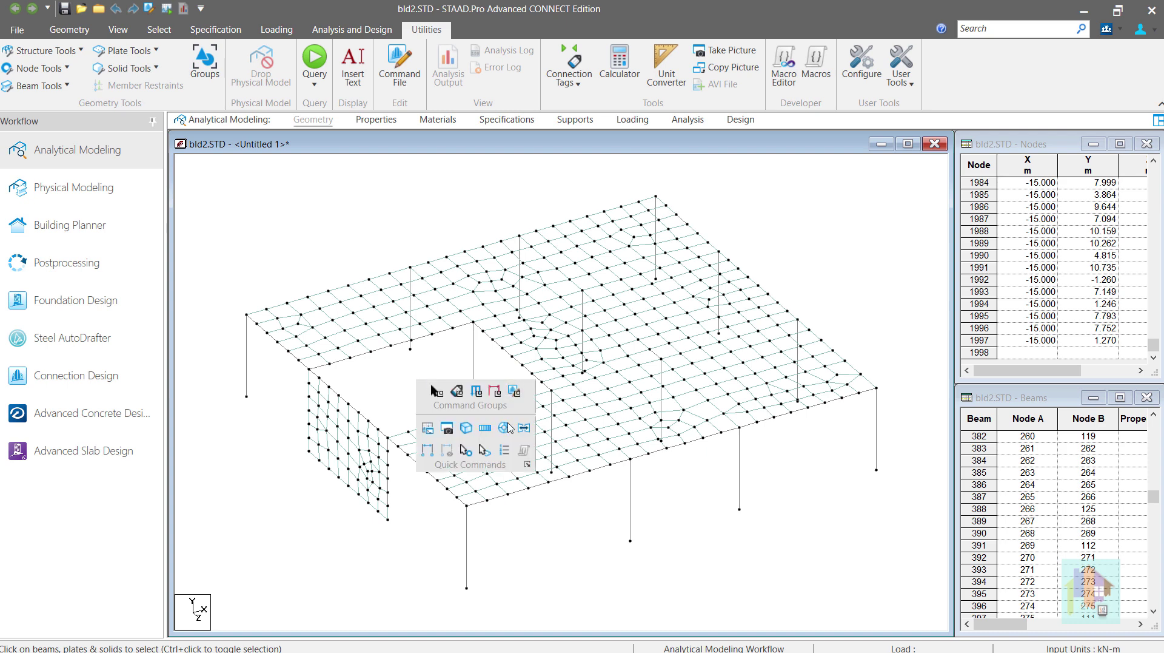
{"action": "left_click", "coordinate": [485, 449]}
{"action": "left_click", "coordinate": [383, 327]}
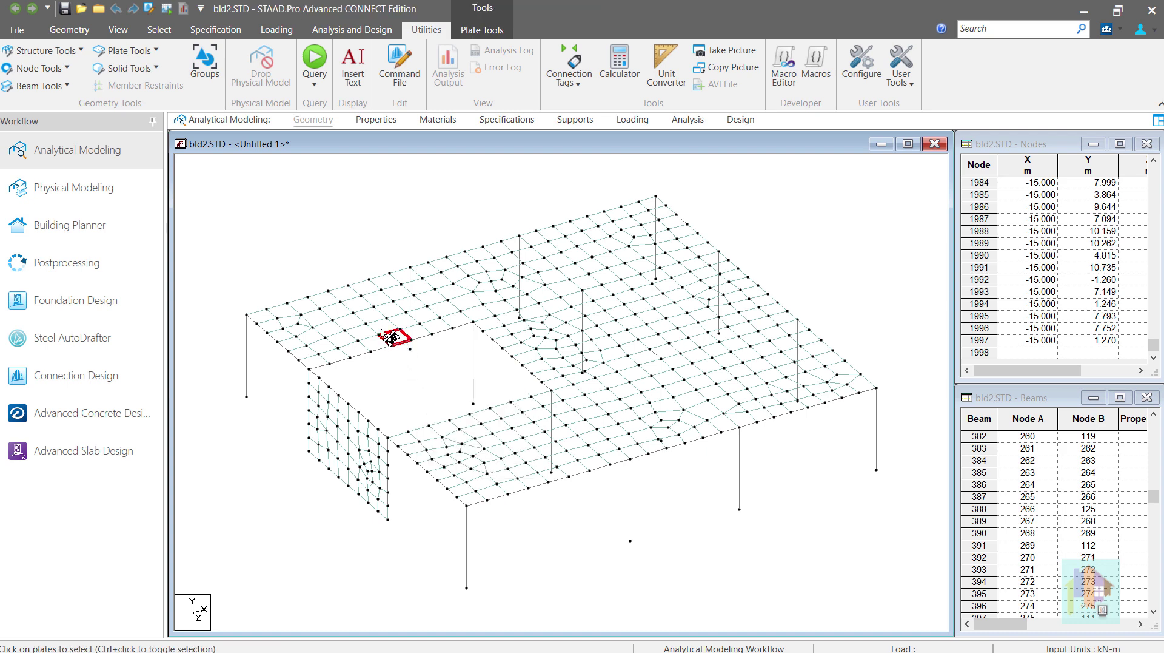
{"action": "left_click", "coordinate": [365, 289]}
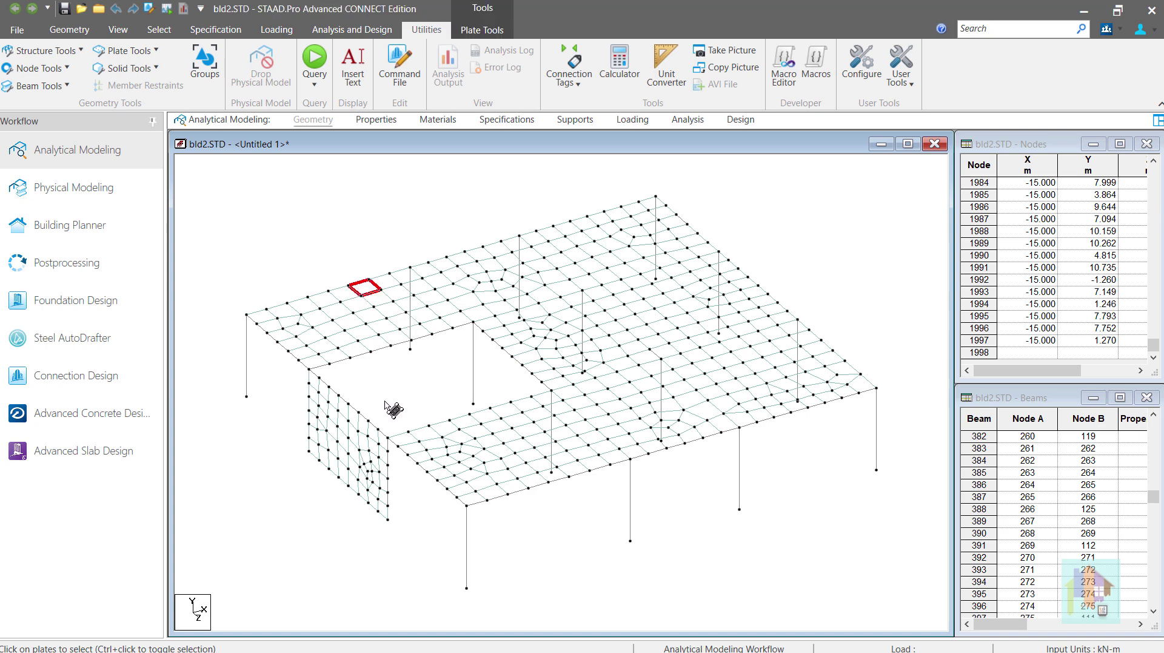
{"action": "left_click", "coordinate": [389, 448]}
{"action": "left_click", "coordinate": [389, 456]}
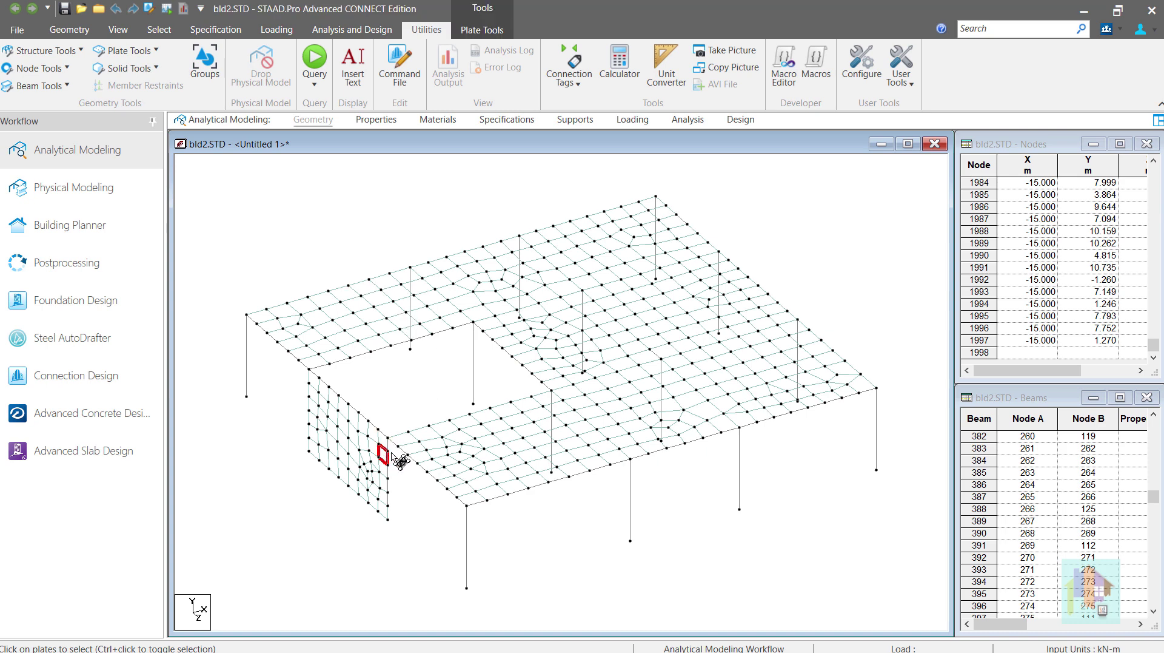
{"action": "left_click", "coordinate": [406, 374]}
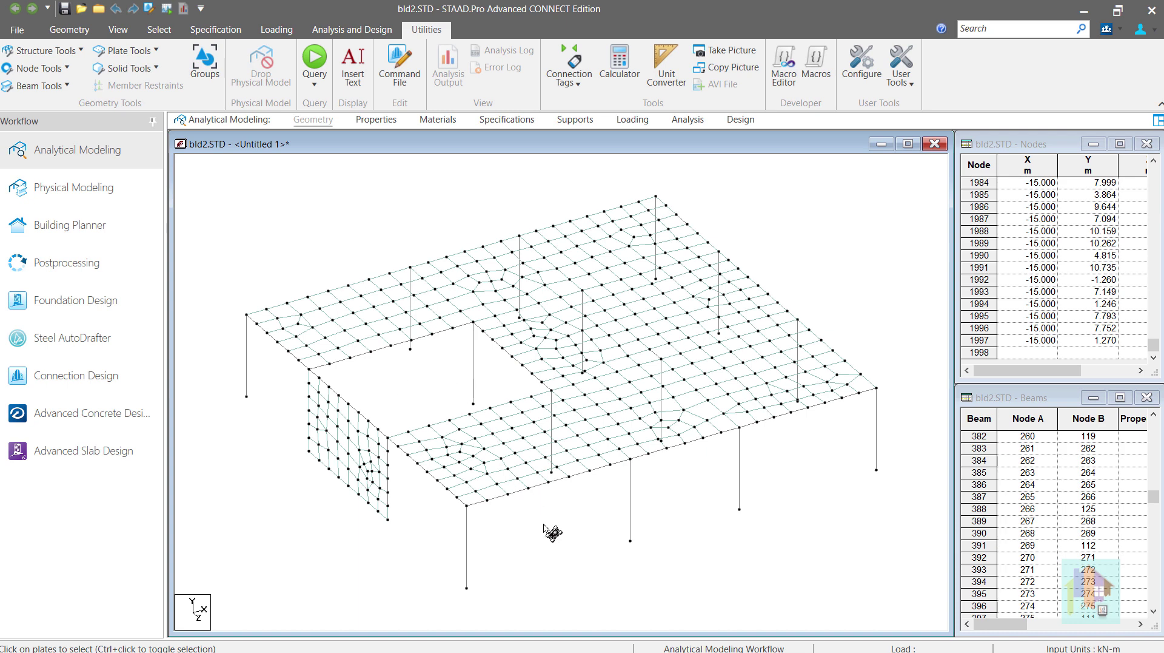
Window-select the slab and wall plates around the slab opening, then clear the selection
{"action": "left_click", "coordinate": [543, 466]}
{"action": "left_click_drag", "start_coordinate": [328, 235], "coordinate": [600, 492]}
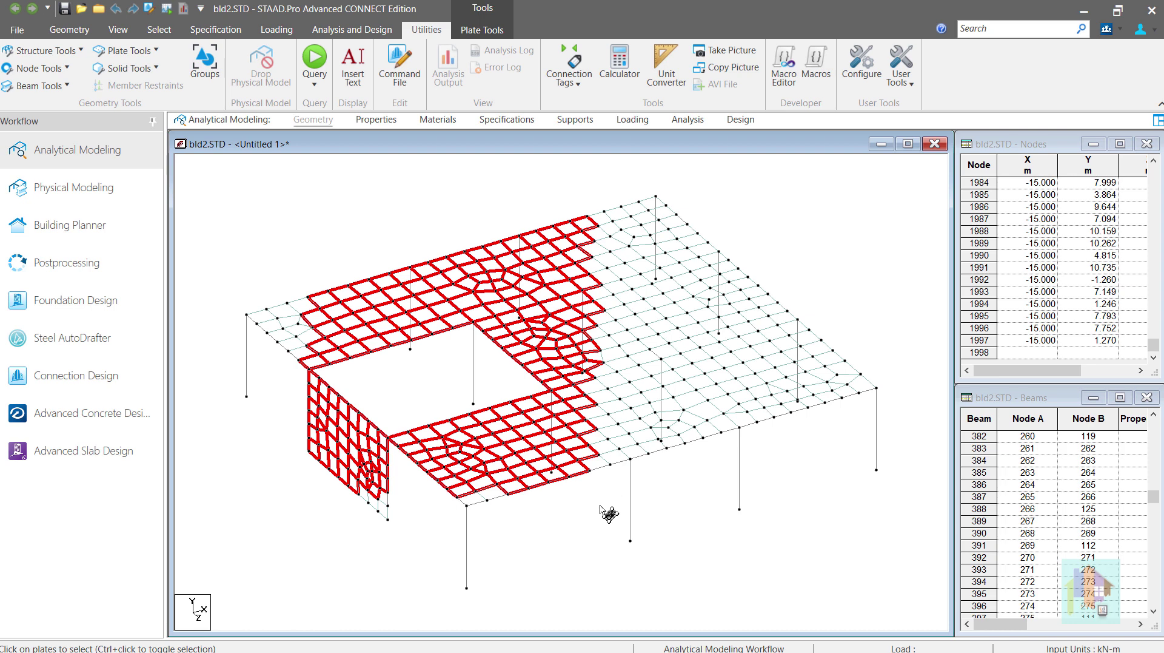
{"action": "left_click", "coordinate": [587, 532]}
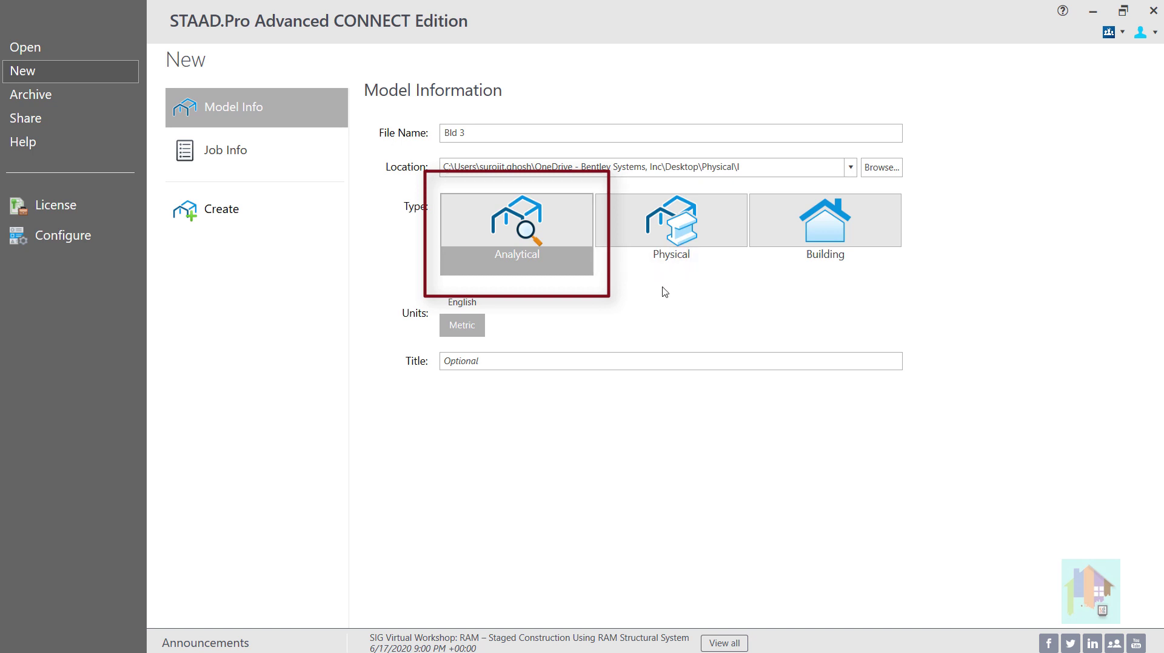
Look through the Physical and Building model types, then create the new model with the Physical type
{"action": "left_click", "coordinate": [672, 252]}
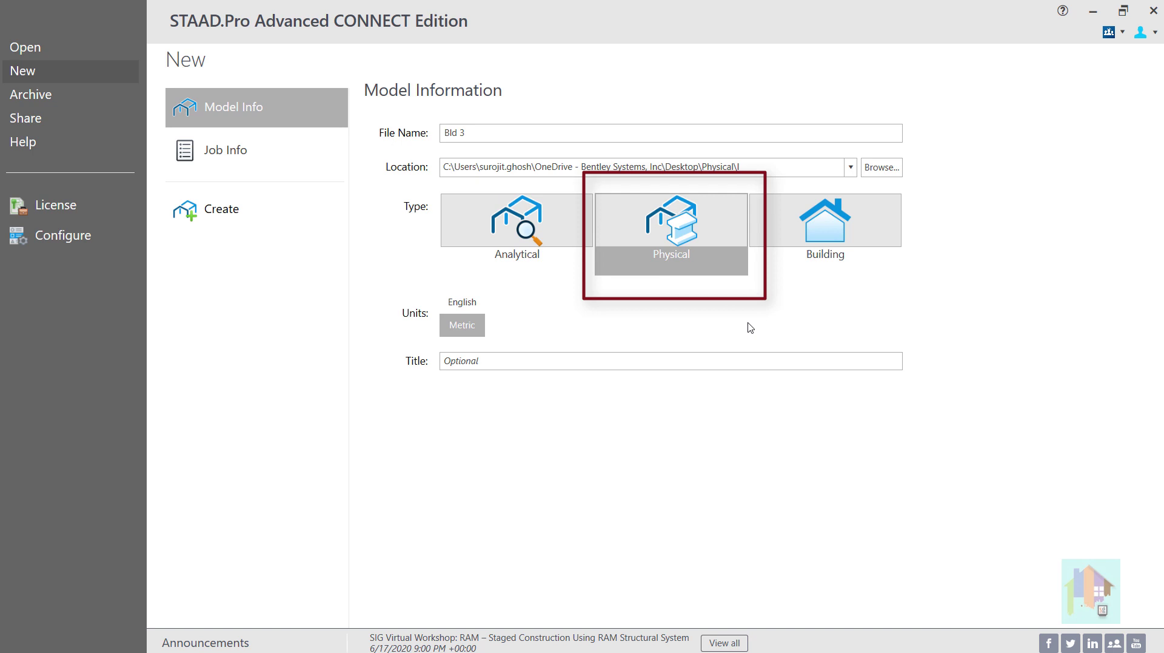
{"action": "left_click", "coordinate": [824, 229]}
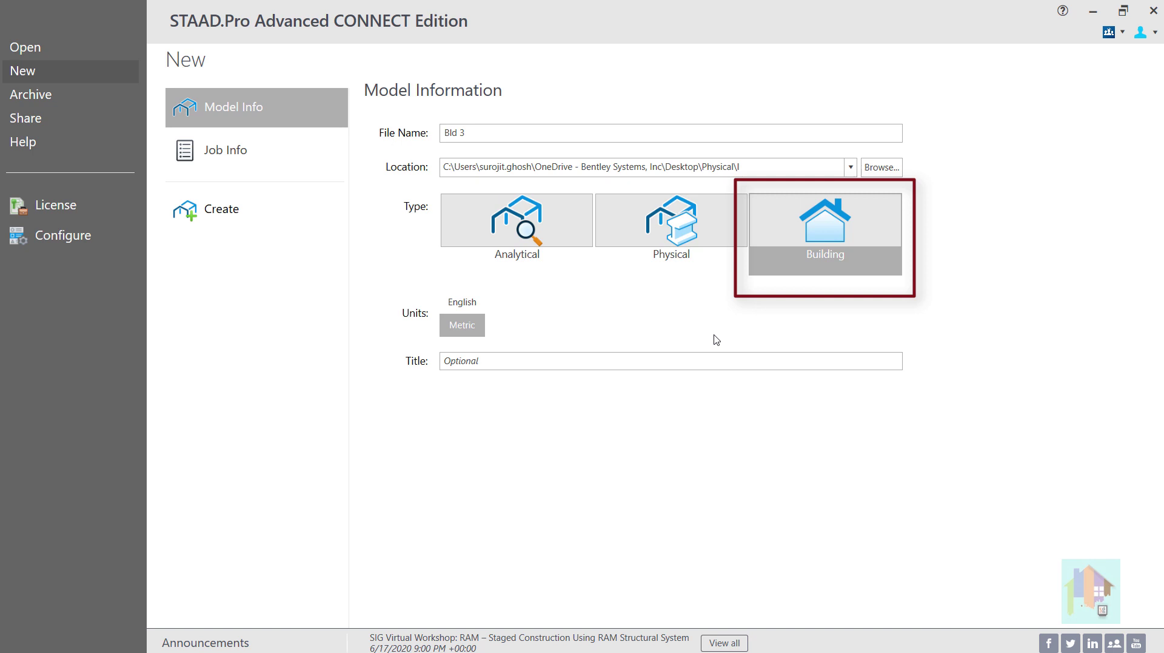
{"action": "left_click", "coordinate": [661, 229]}
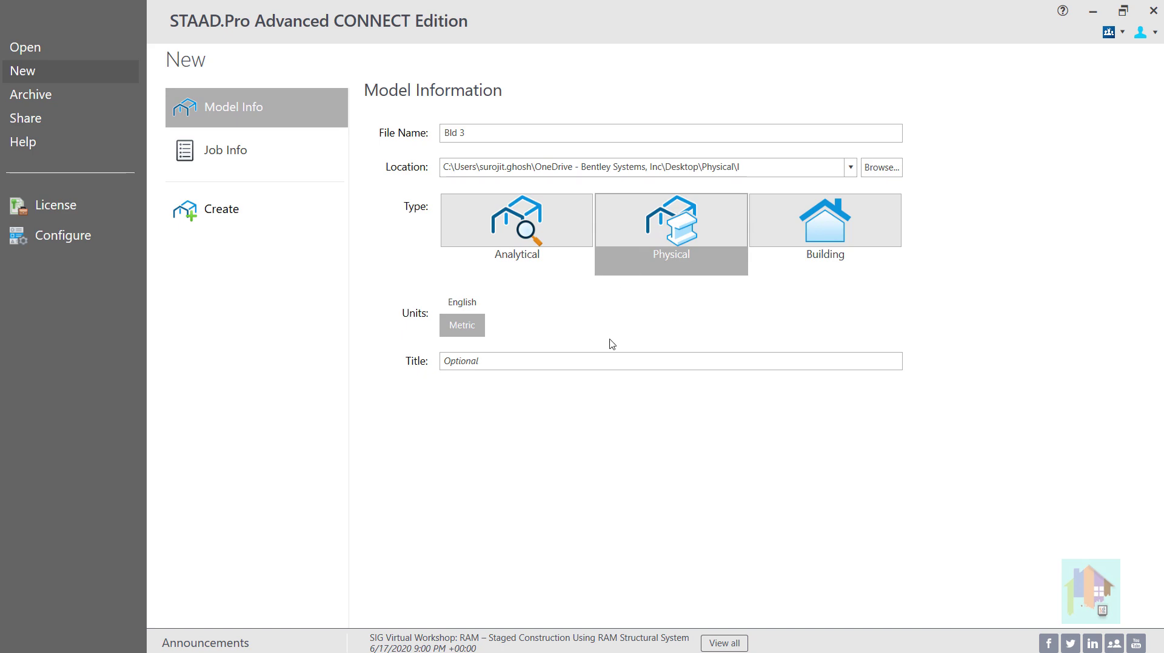
{"action": "left_click", "coordinate": [267, 220]}
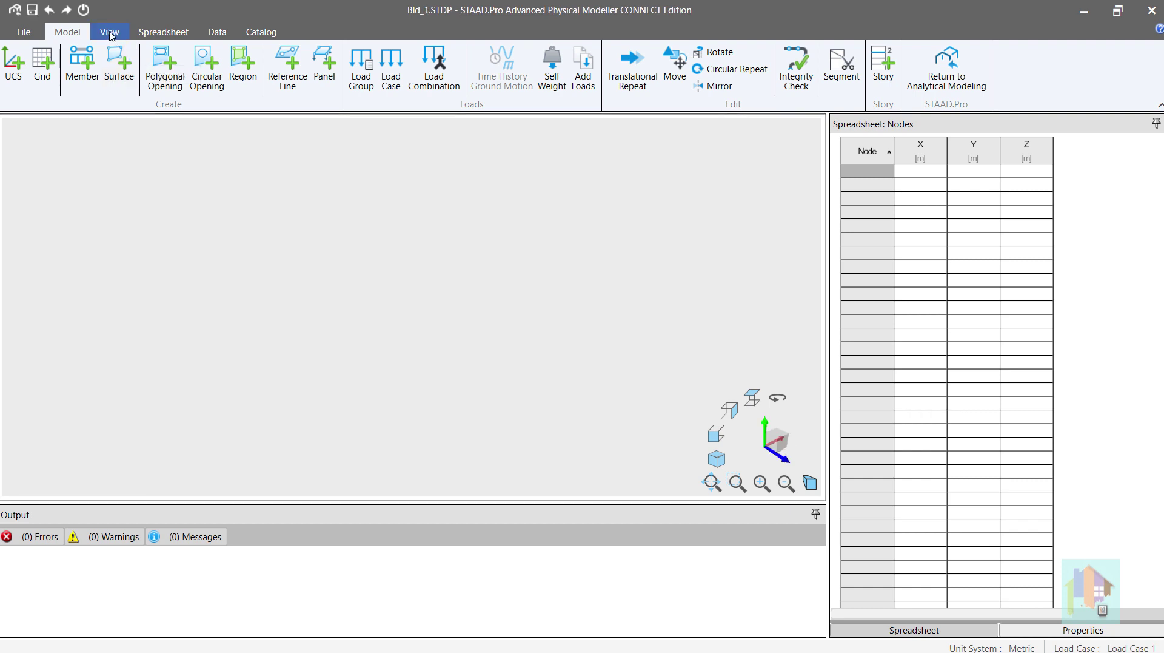
Turn on the display of user coordinate systems in the model view
{"action": "left_click", "coordinate": [110, 32]}
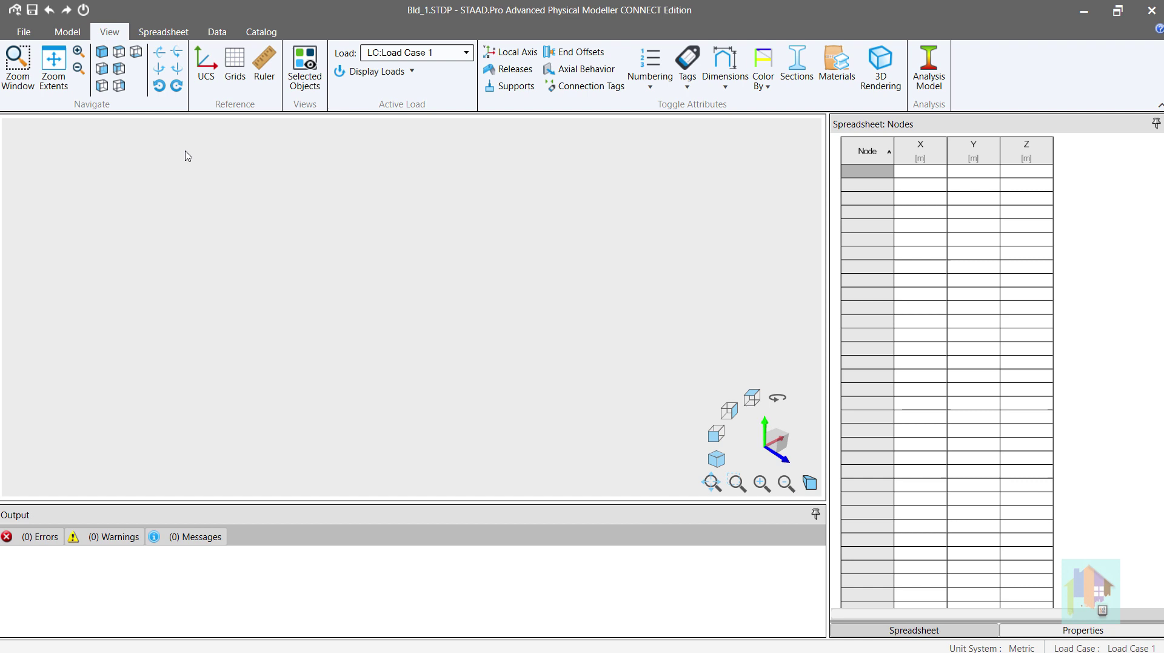
{"action": "left_click", "coordinate": [206, 76]}
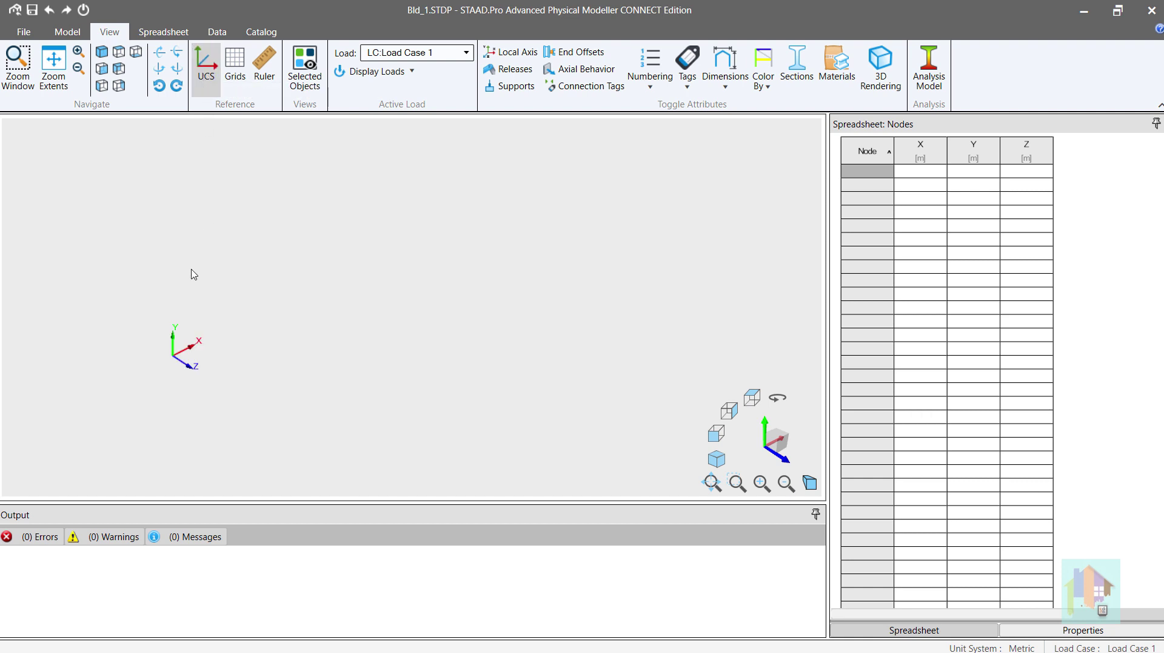
Start creating a user coordinate system and try the Three points alignment
{"action": "left_click", "coordinate": [69, 32]}
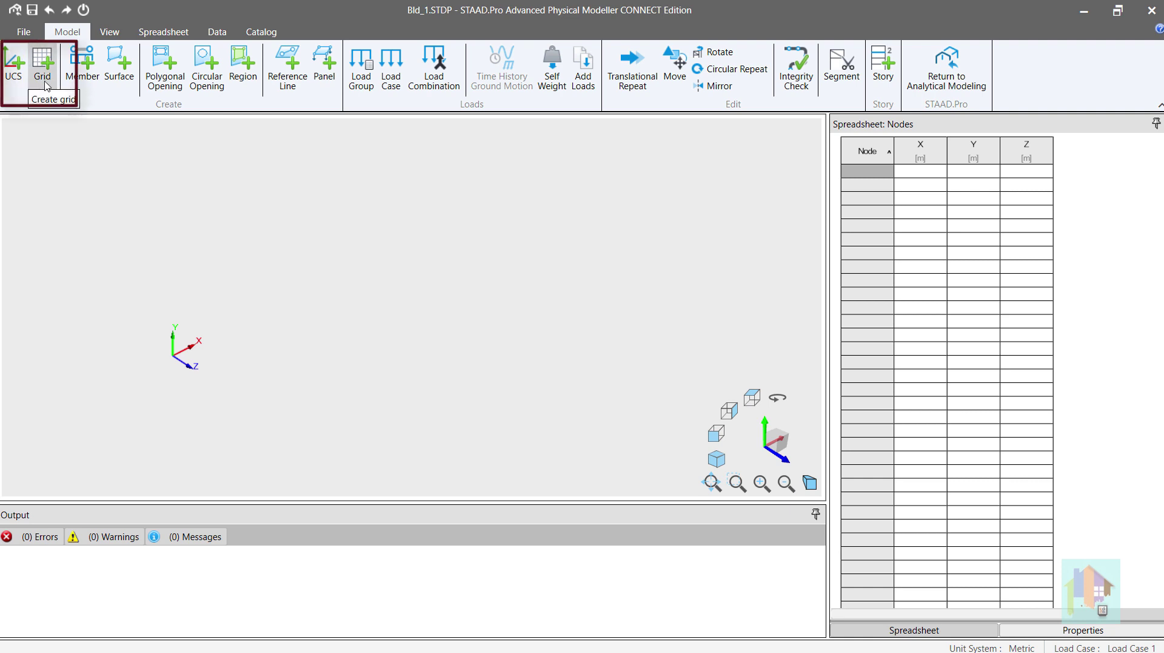
{"action": "left_click", "coordinate": [11, 68]}
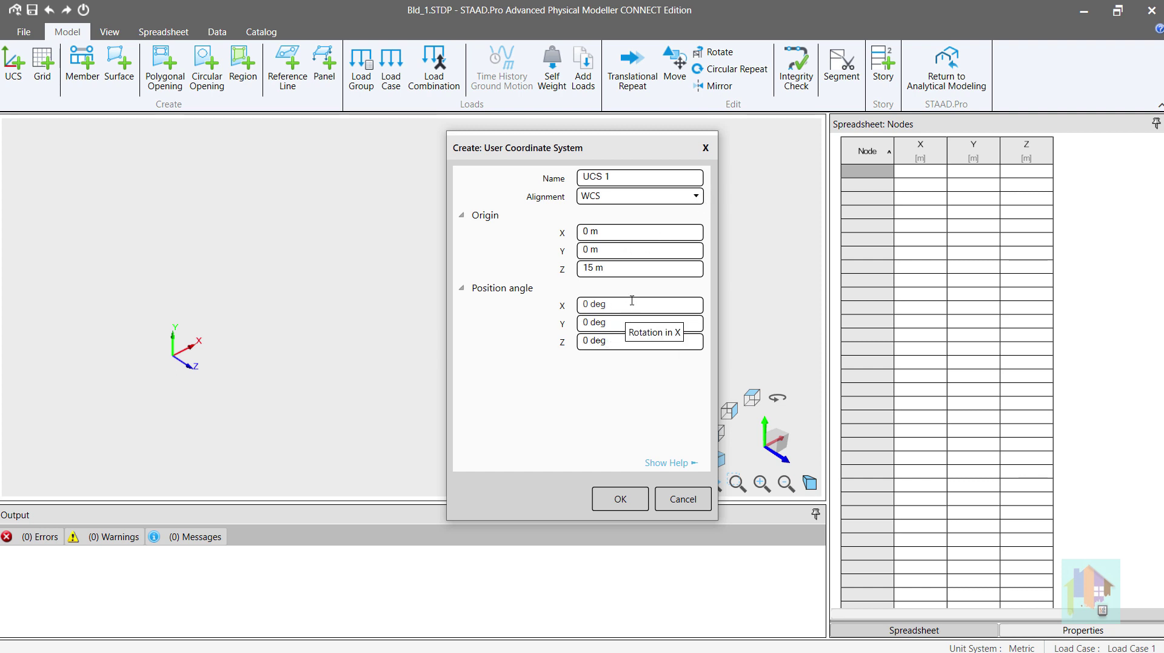
{"action": "left_click", "coordinate": [696, 197]}
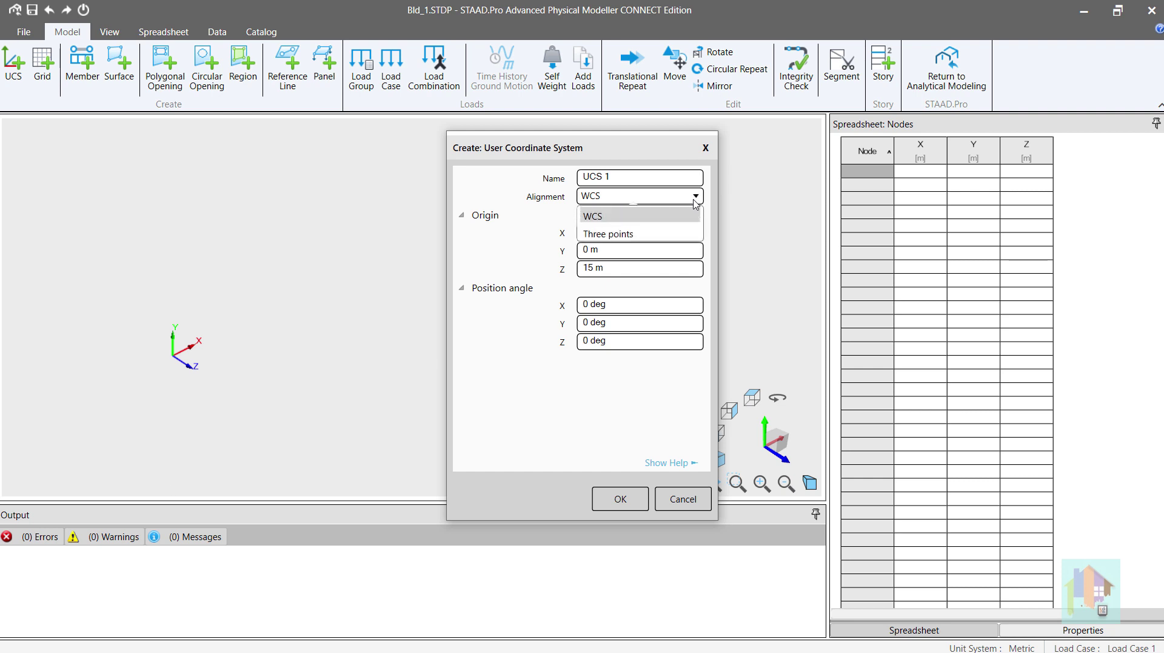
{"action": "left_click", "coordinate": [679, 234]}
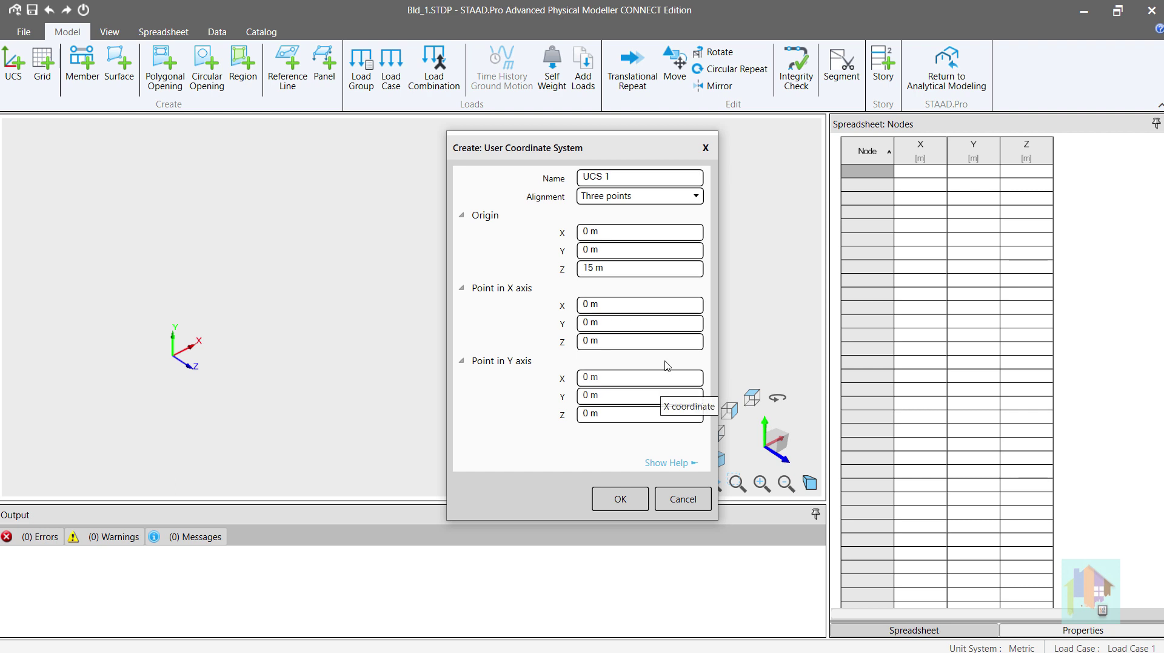
Set the alignment back to WCS, set the origin Z to 0 m, and create UCS 1
{"action": "left_click", "coordinate": [697, 197]}
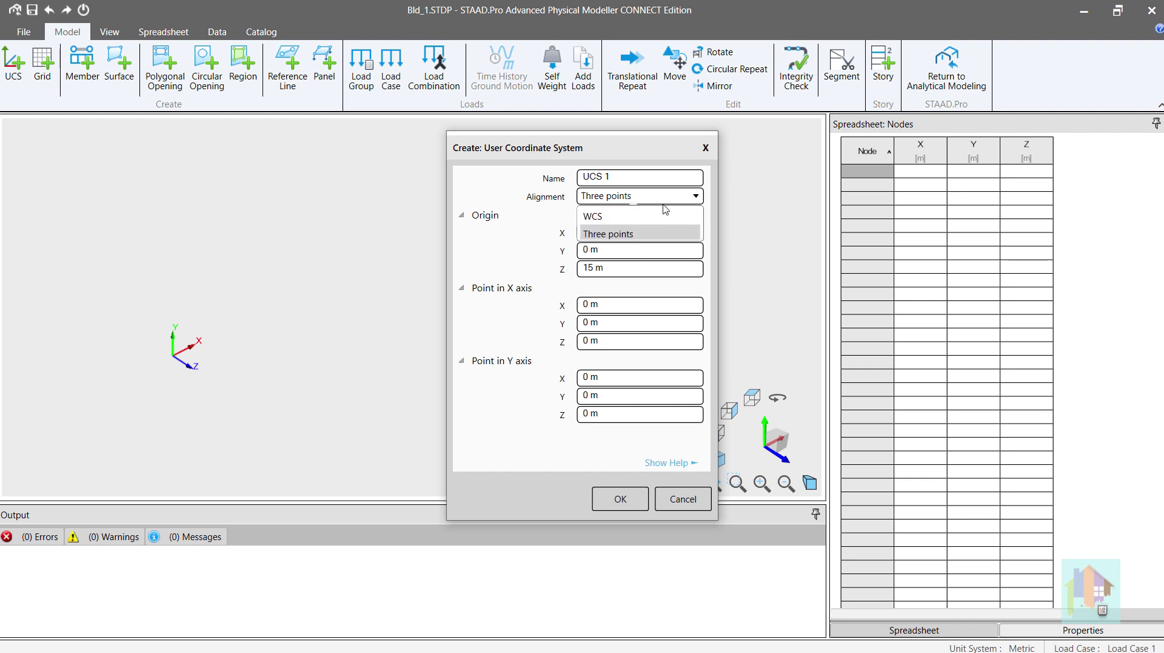
{"action": "left_click", "coordinate": [664, 219]}
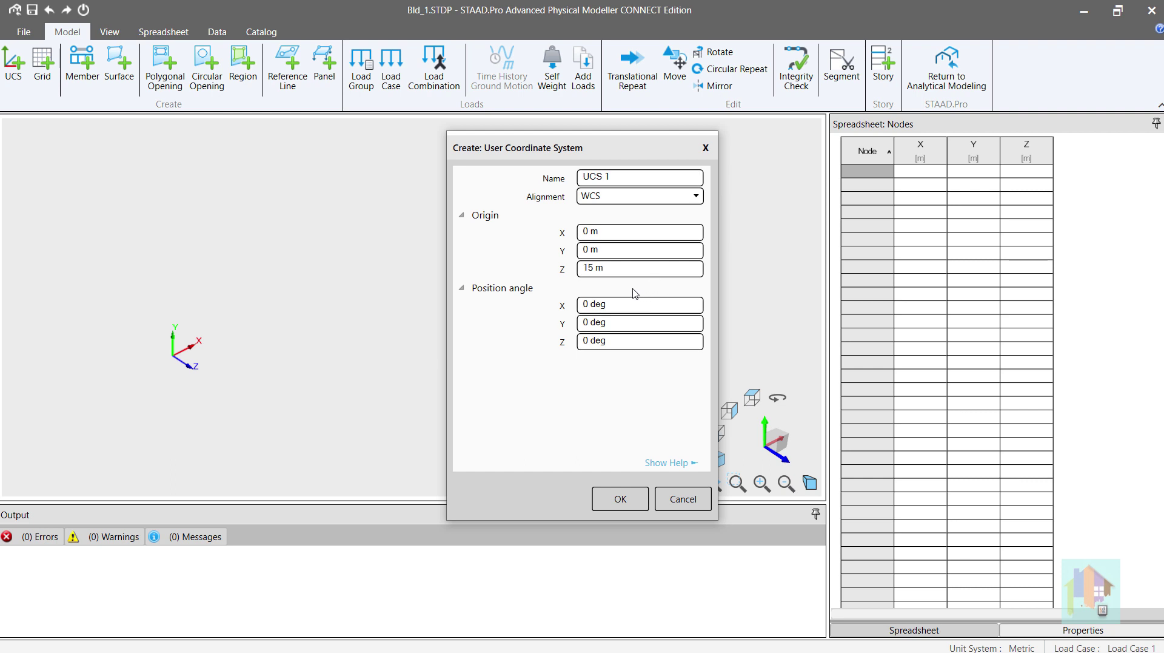
{"action": "triple_click", "coordinate": [615, 269]}
{"action": "type", "text": "0"}
{"action": "left_click", "coordinate": [619, 500]}
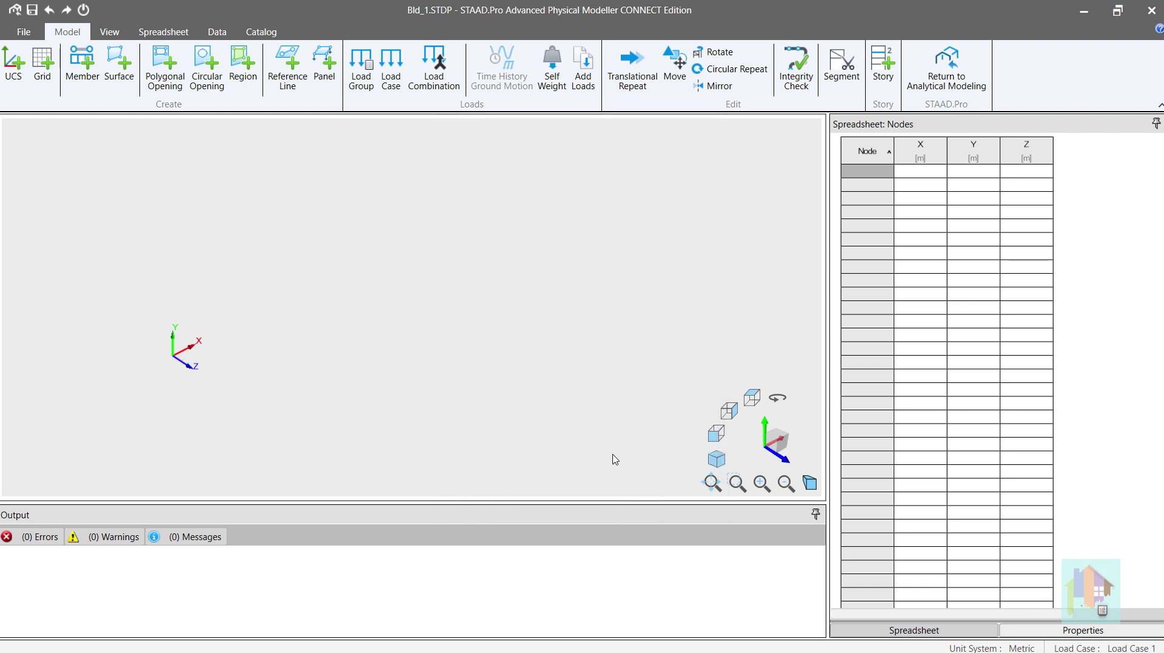
Create UCS 2 aligned to WCS with its origin Z at 15 m
{"action": "left_click", "coordinate": [13, 71]}
{"action": "triple_click", "coordinate": [609, 269]}
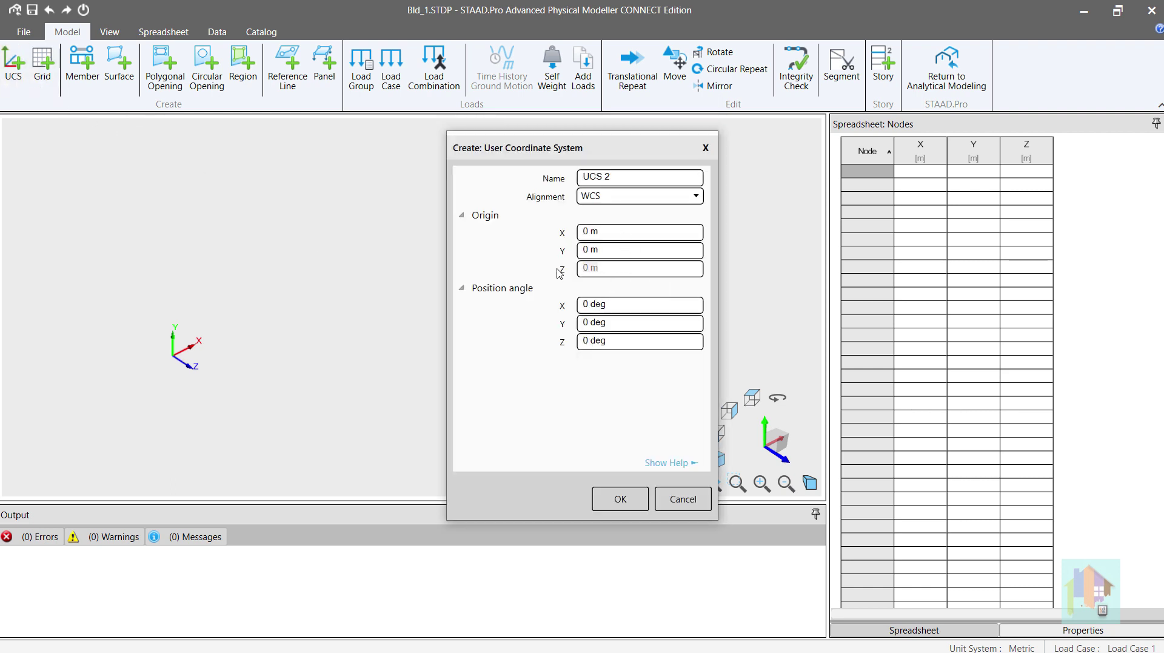
{"action": "type", "text": "15"}
{"action": "left_click", "coordinate": [619, 499]}
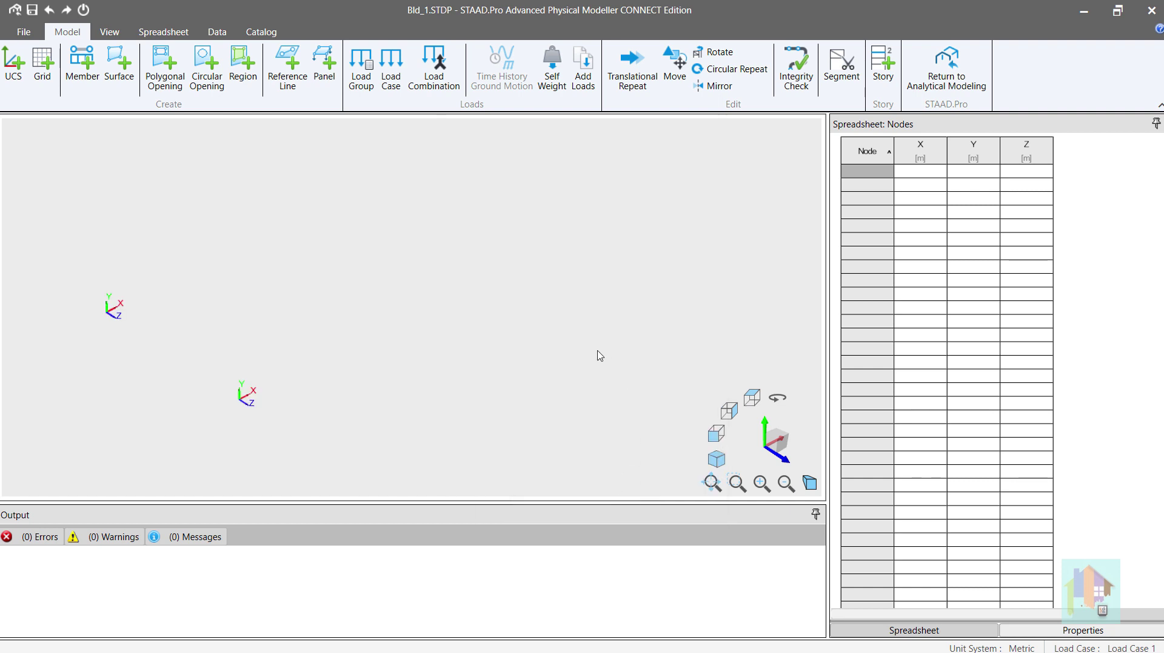
{"action": "scroll", "coordinate": [208, 395], "scroll_direction": "up", "scroll_amount": 2}
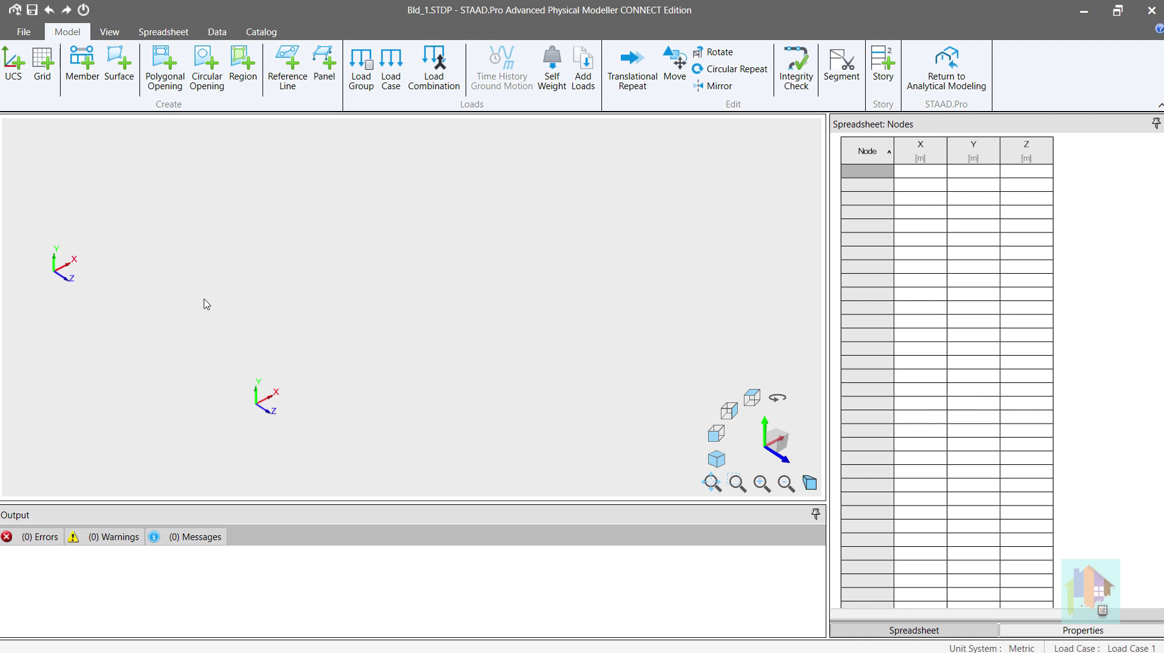
Create a grid in the YZ plane of UCS 1 with 6 spaces in Y and 15 in Z, at 1 m spacing
{"action": "left_click", "coordinate": [42, 61]}
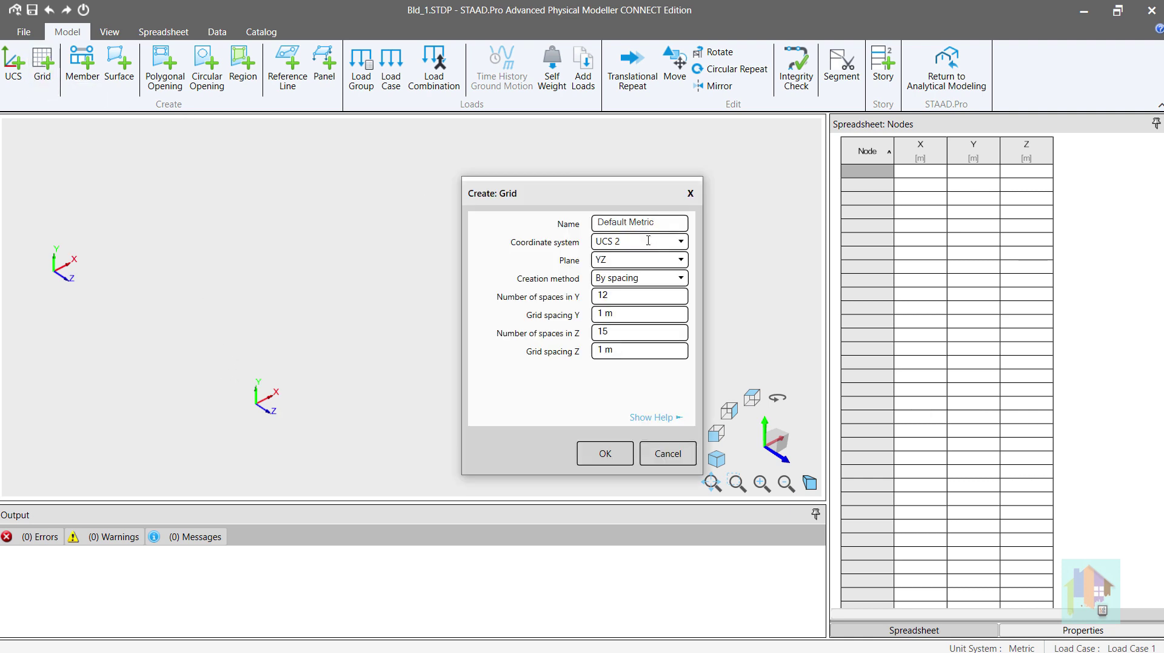
{"action": "left_click", "coordinate": [673, 241]}
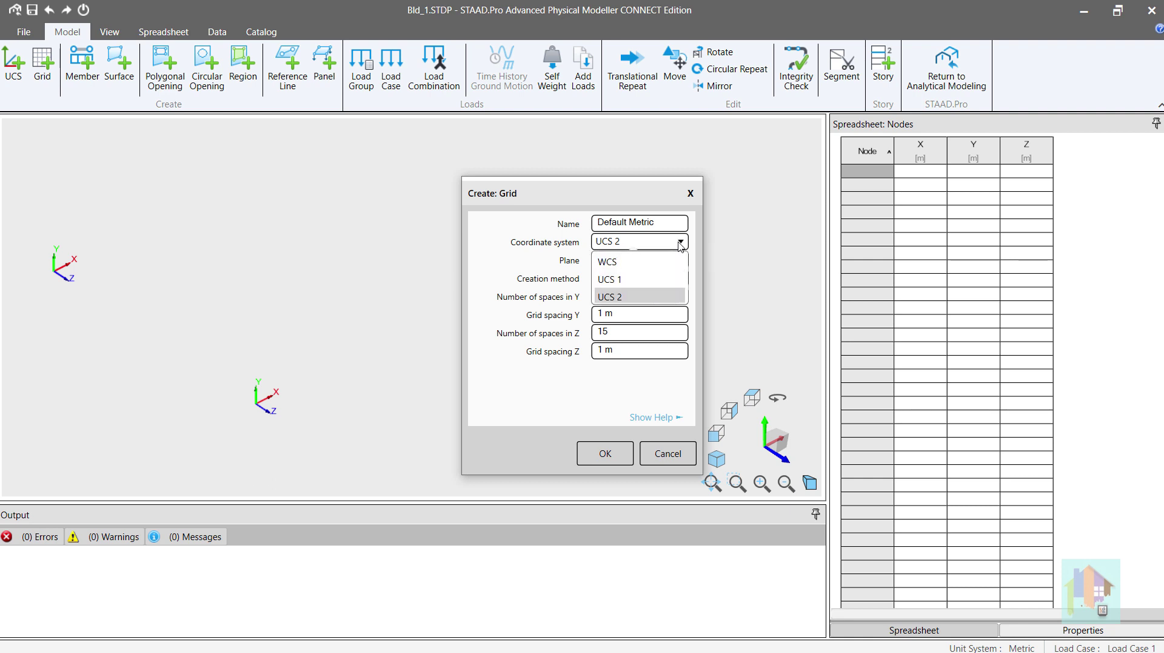
{"action": "left_click", "coordinate": [667, 280]}
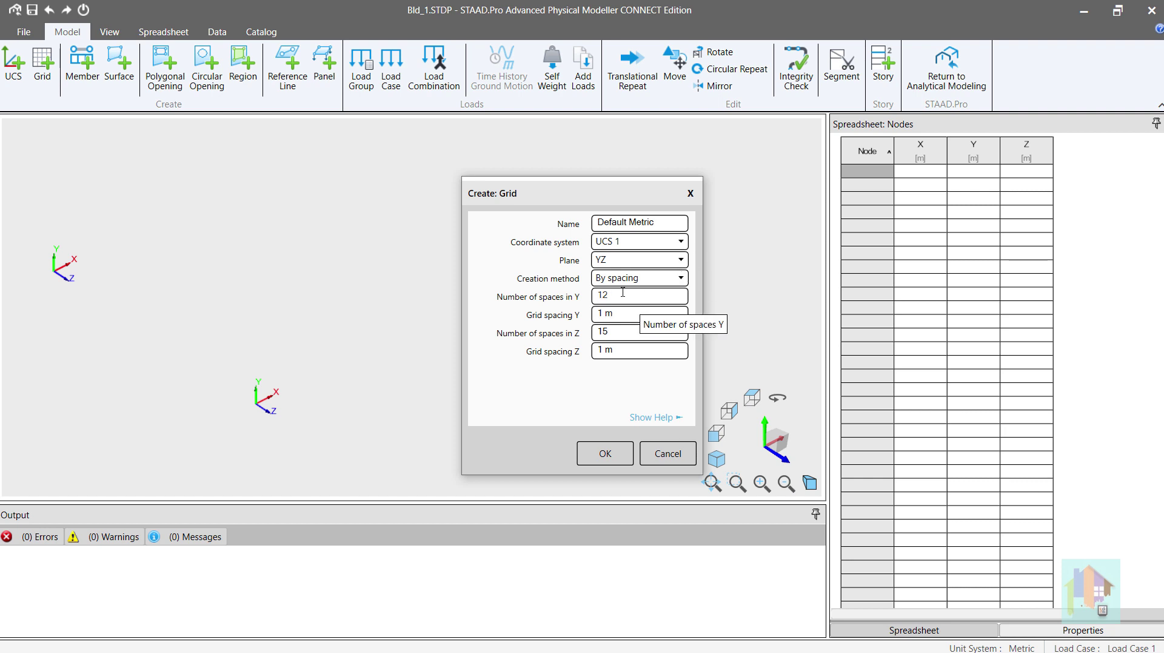
{"action": "type", "text": "6"}
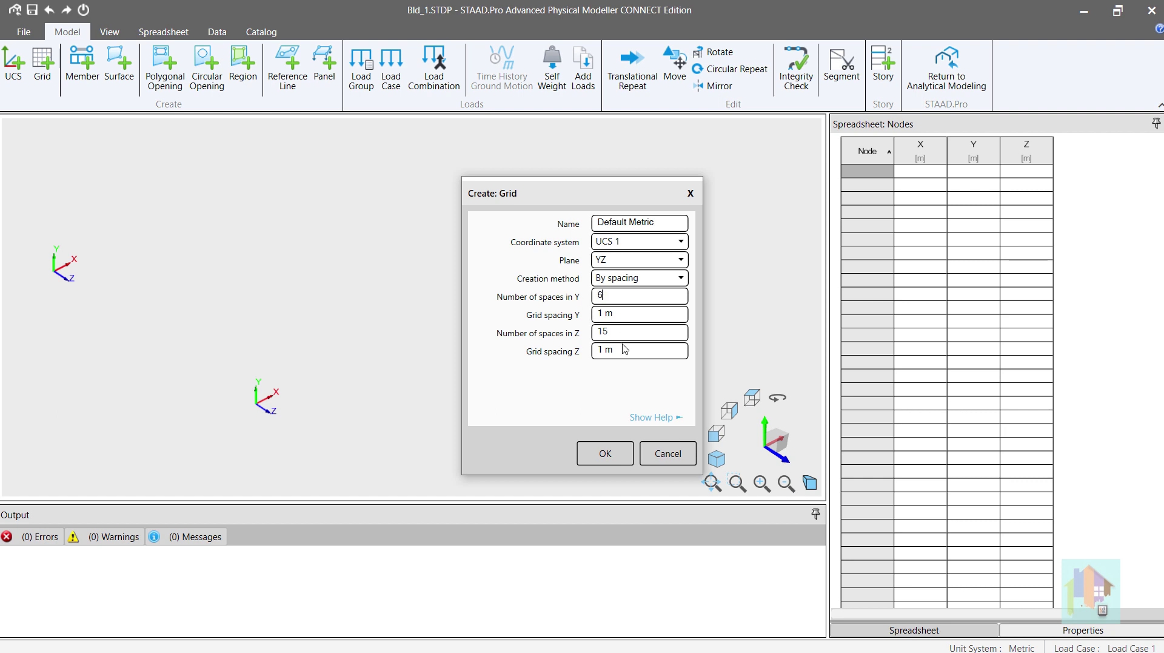
{"action": "left_click", "coordinate": [597, 456]}
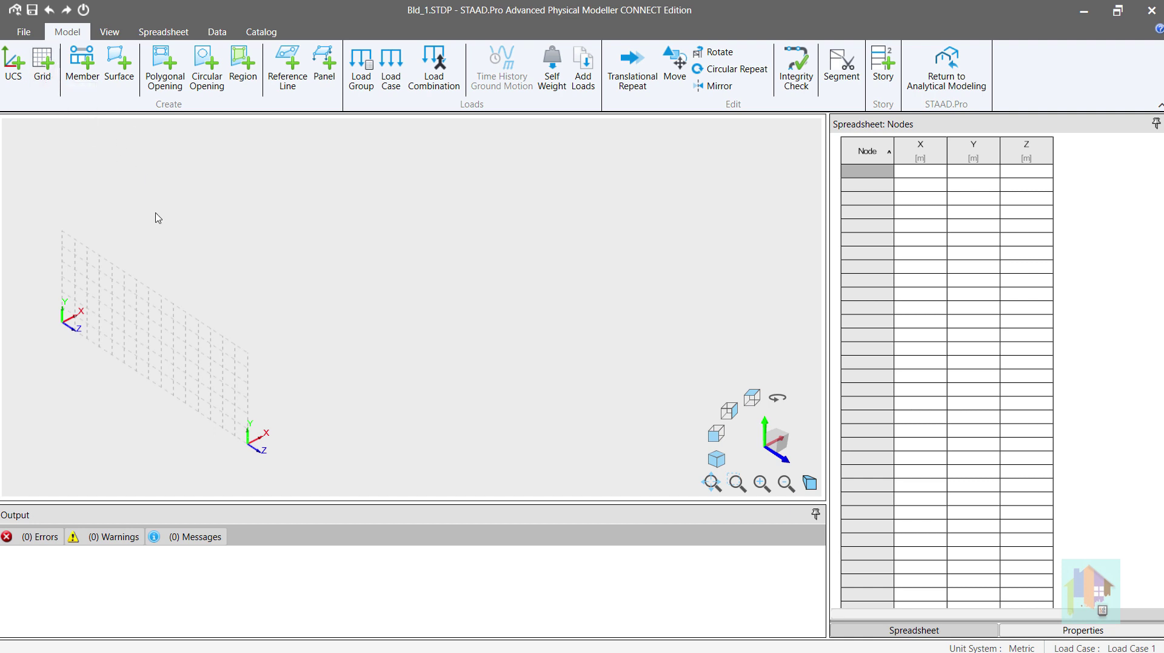
{"action": "middle_click_drag", "start_coordinate": [229, 313], "coordinate": [289, 281]}
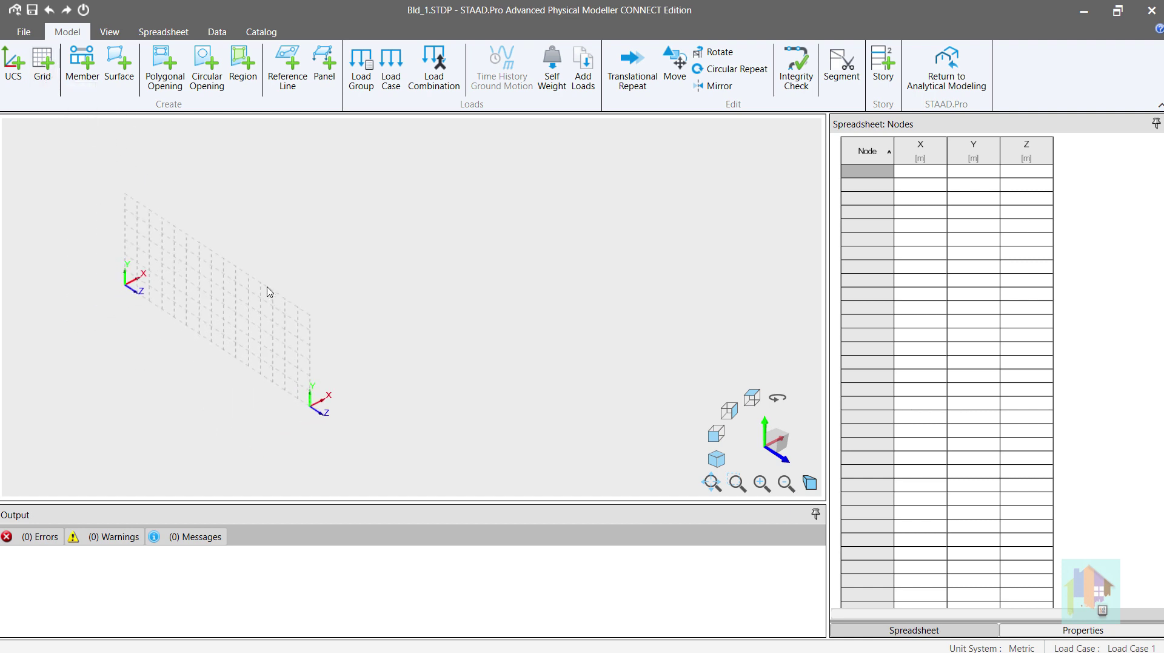
{"action": "scroll", "coordinate": [267, 286], "scroll_direction": "up", "scroll_amount": 2}
{"action": "scroll", "coordinate": [267, 288], "scroll_direction": "down", "scroll_amount": 1}
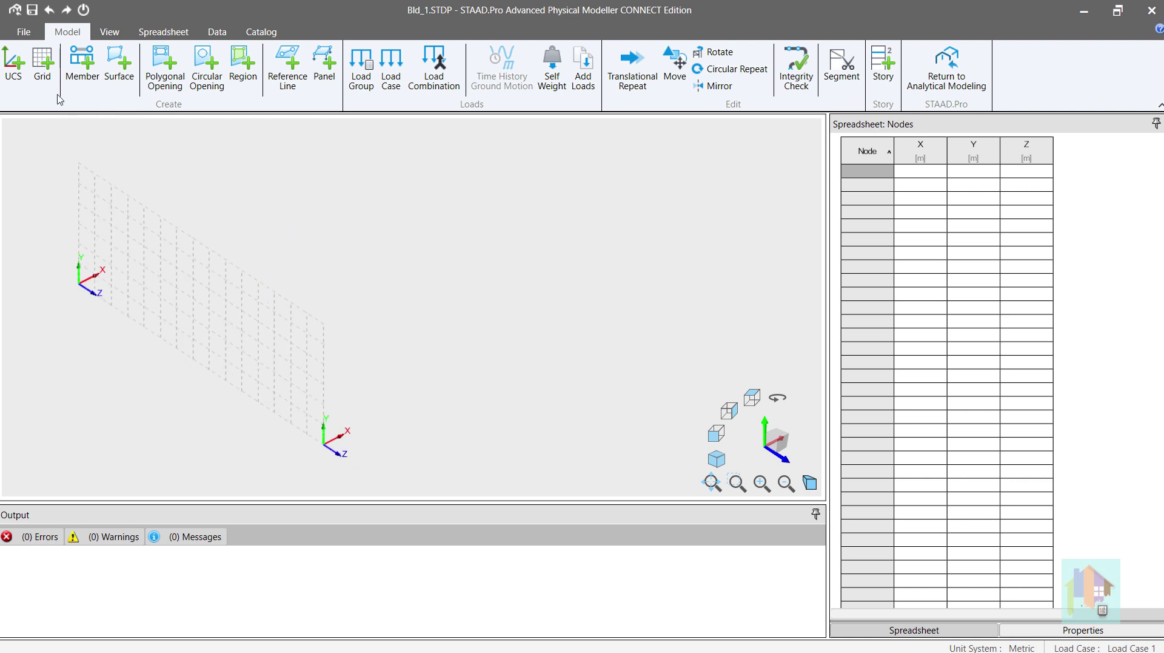
Create a second grid by spacing, using UCS 2 as its coordinate system and XY as its plane
{"action": "left_click", "coordinate": [49, 71]}
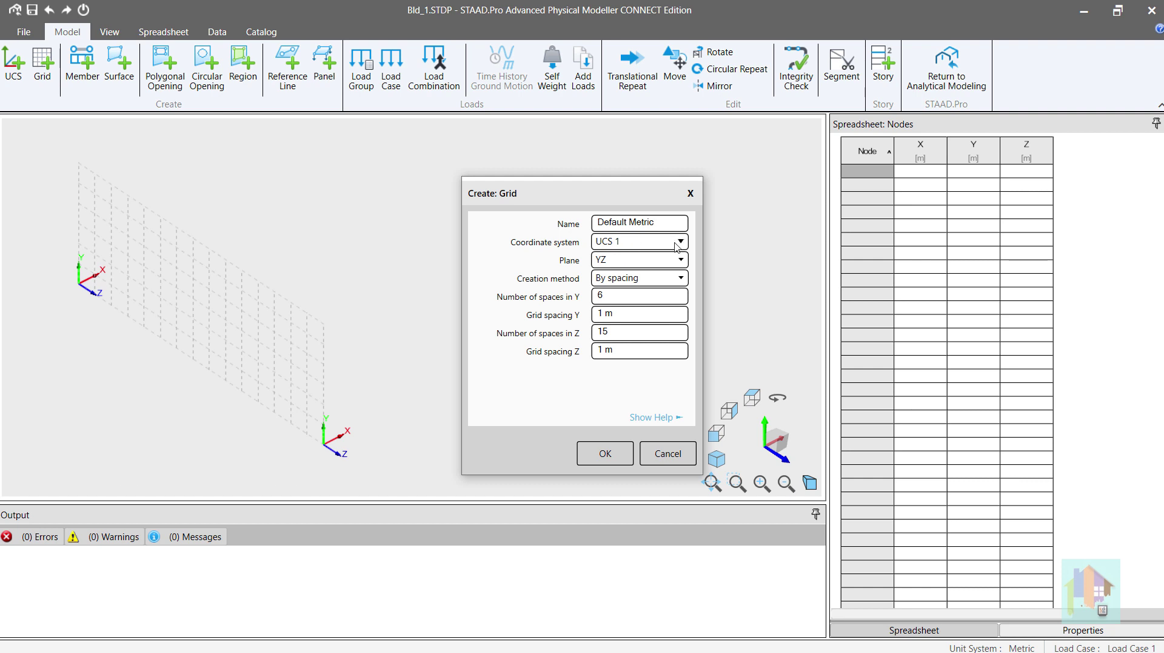
{"action": "left_click", "coordinate": [676, 242]}
{"action": "left_click", "coordinate": [640, 297]}
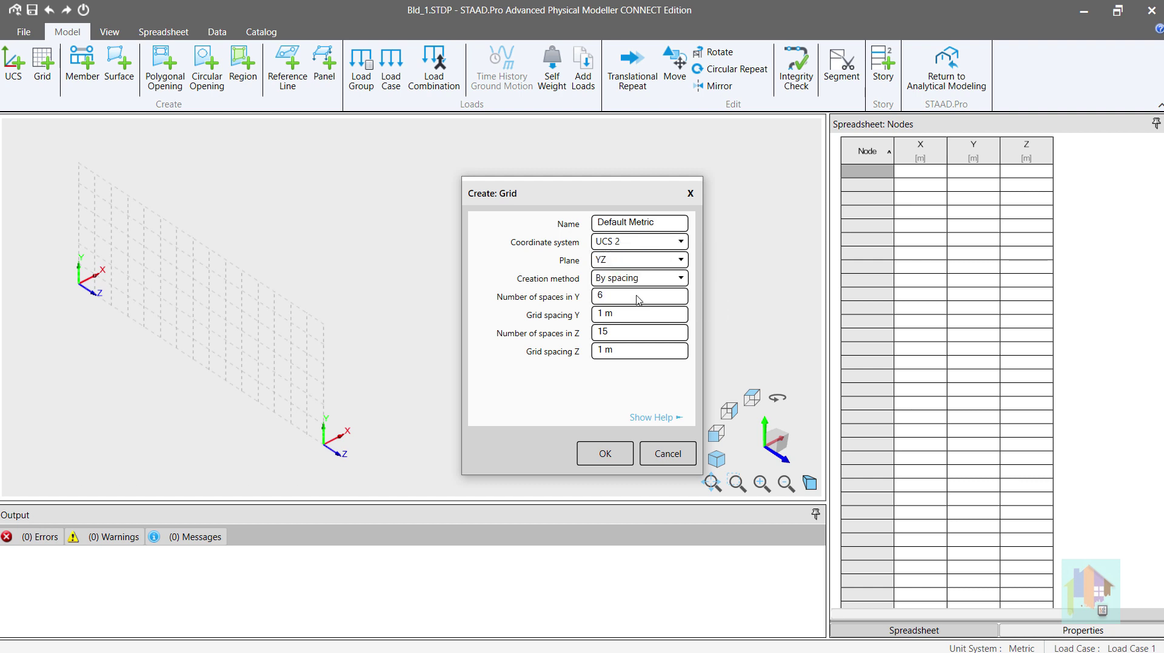
{"action": "left_click", "coordinate": [681, 261]}
{"action": "left_click", "coordinate": [643, 282]}
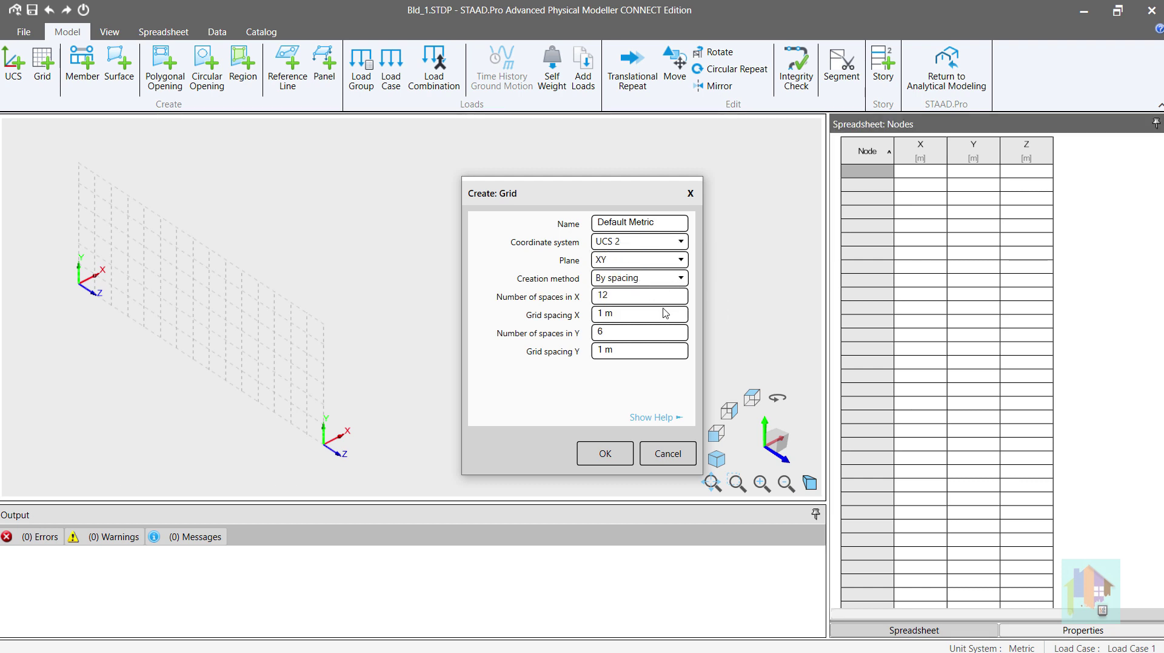
{"action": "left_click", "coordinate": [607, 455]}
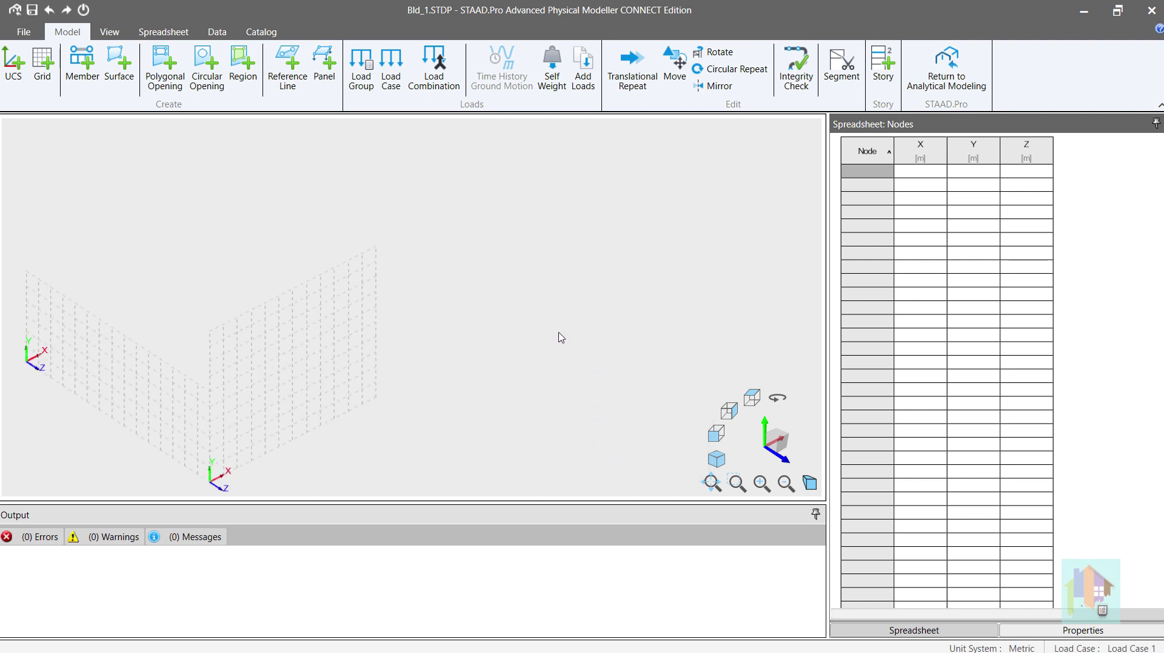
{"action": "middle_click_drag", "start_coordinate": [535, 326], "coordinate": [591, 293]}
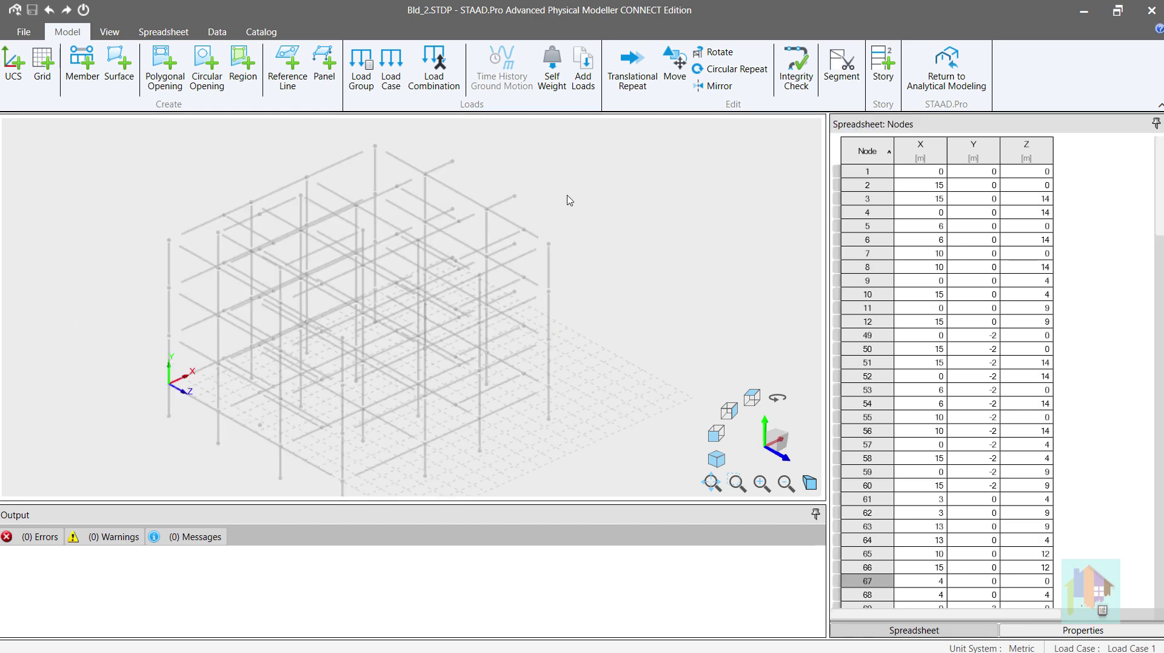
Display the whole building frame in 3D rendering to examine its beams and columns, and return to the line view
{"action": "left_click_drag", "start_coordinate": [119, 139], "coordinate": [623, 489]}
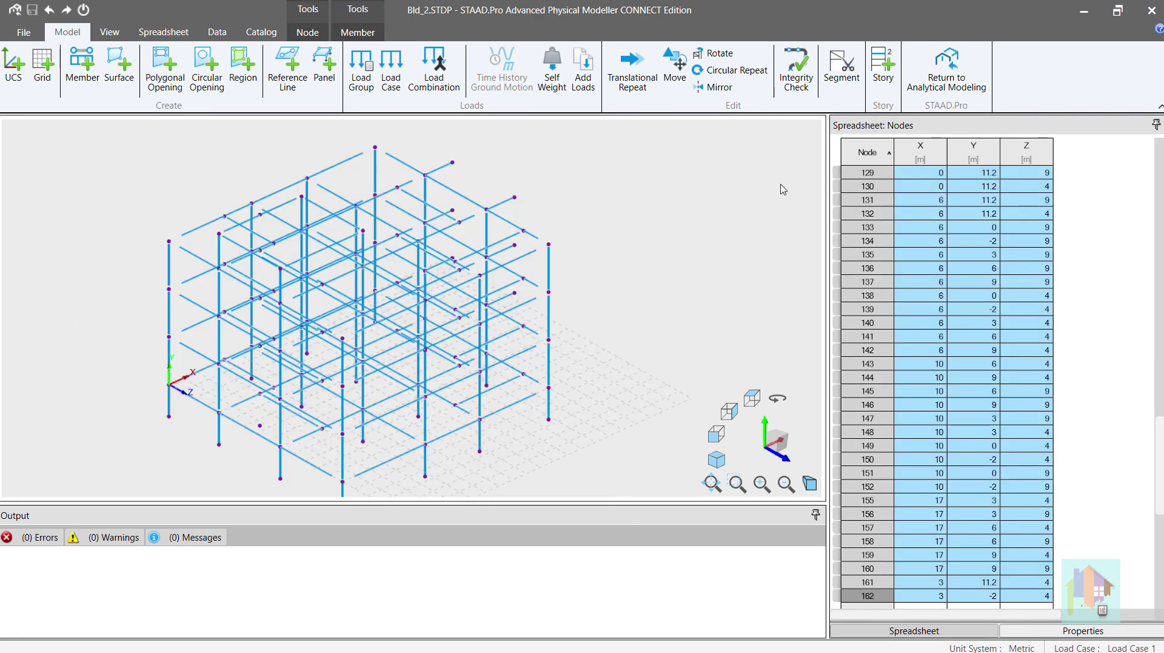
{"action": "left_click", "coordinate": [110, 32]}
{"action": "left_click", "coordinate": [884, 84]}
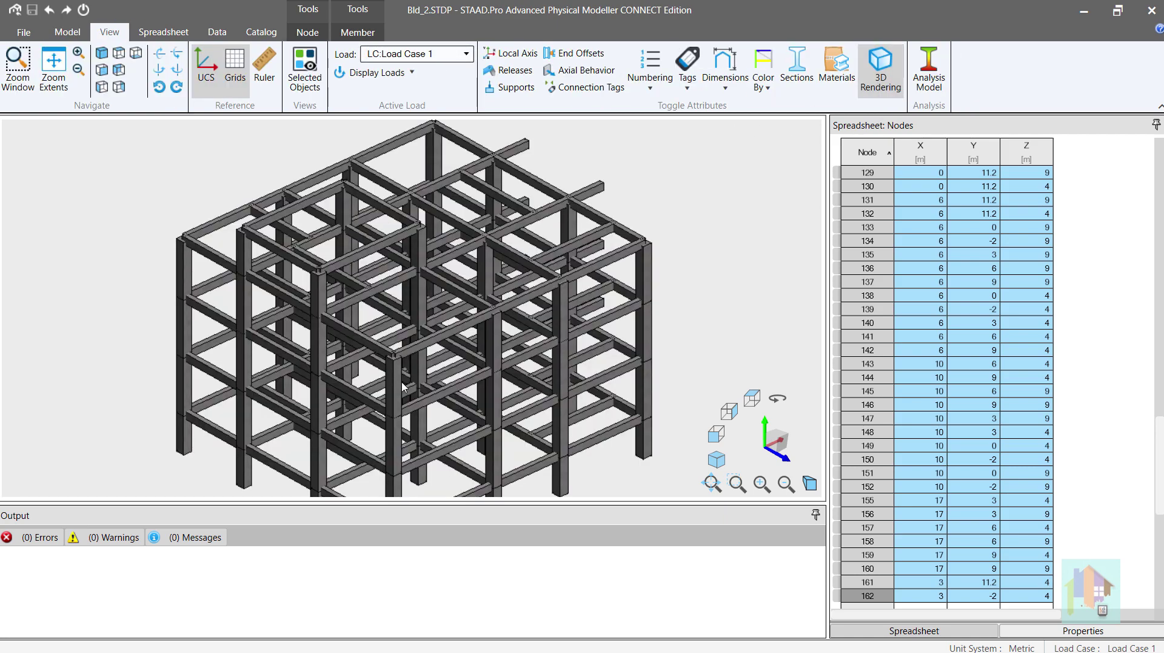
{"action": "scroll", "coordinate": [401, 381], "scroll_direction": "down", "scroll_amount": 1}
{"action": "middle_click_drag", "start_coordinate": [422, 371], "coordinate": [389, 348]}
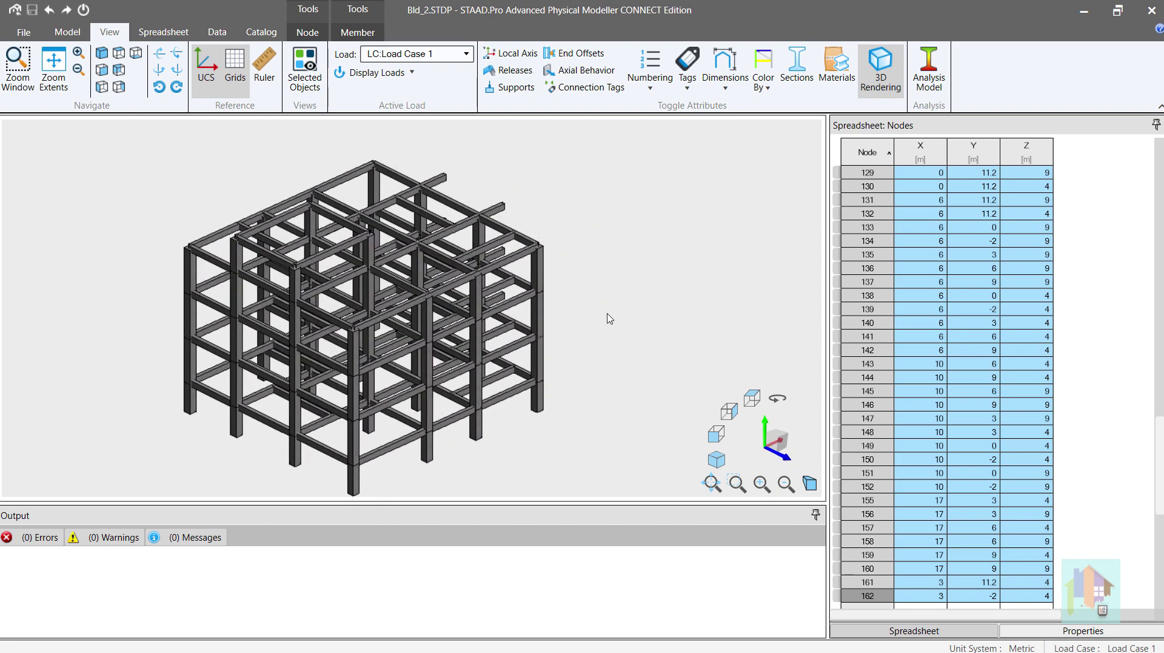
{"action": "left_click", "coordinate": [798, 194]}
{"action": "left_click", "coordinate": [880, 67]}
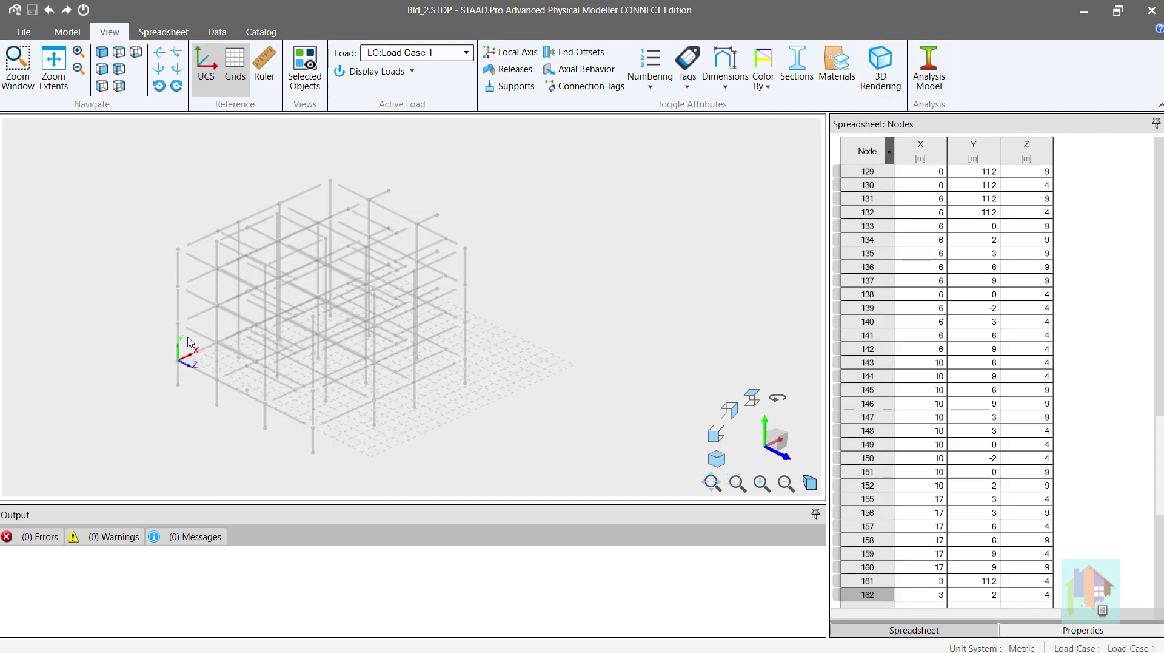
Select individual beams and a top-storey column one at a time to check the extent of each physical member
{"action": "scroll", "coordinate": [174, 376], "scroll_direction": "up", "scroll_amount": 3}
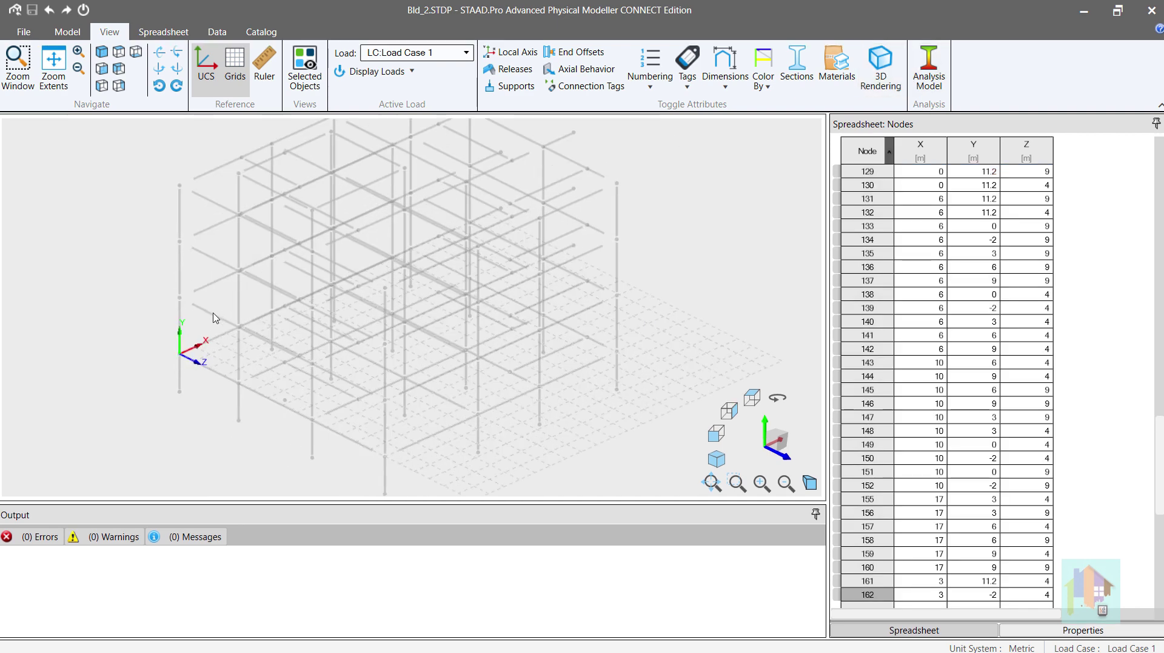
{"action": "left_click", "coordinate": [213, 317]}
{"action": "left_click", "coordinate": [217, 265]}
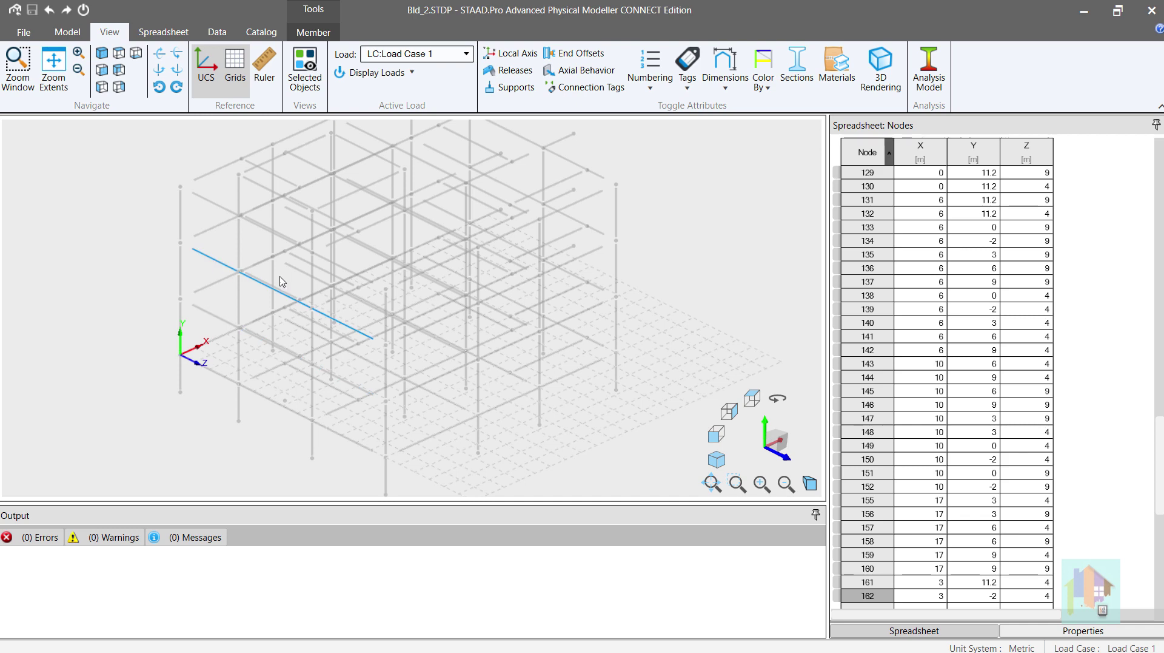
{"action": "scroll", "coordinate": [280, 279], "scroll_direction": "down", "scroll_amount": 1}
{"action": "left_click", "coordinate": [225, 186]}
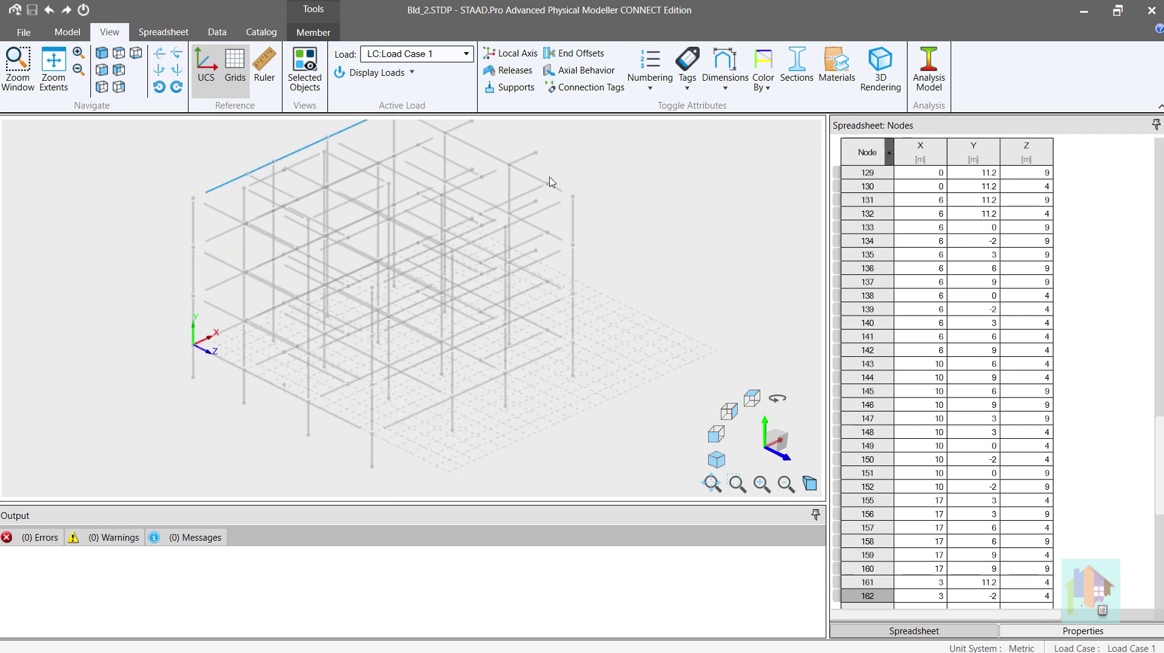
{"action": "left_click", "coordinate": [530, 179]}
{"action": "left_click", "coordinate": [539, 202]}
{"action": "left_click", "coordinate": [574, 234]}
{"action": "scroll", "coordinate": [429, 363], "scroll_direction": "down", "scroll_amount": 1}
{"action": "scroll", "coordinate": [429, 358], "scroll_direction": "down", "scroll_amount": 1}
{"action": "middle_click_drag", "start_coordinate": [444, 341], "coordinate": [358, 346]}
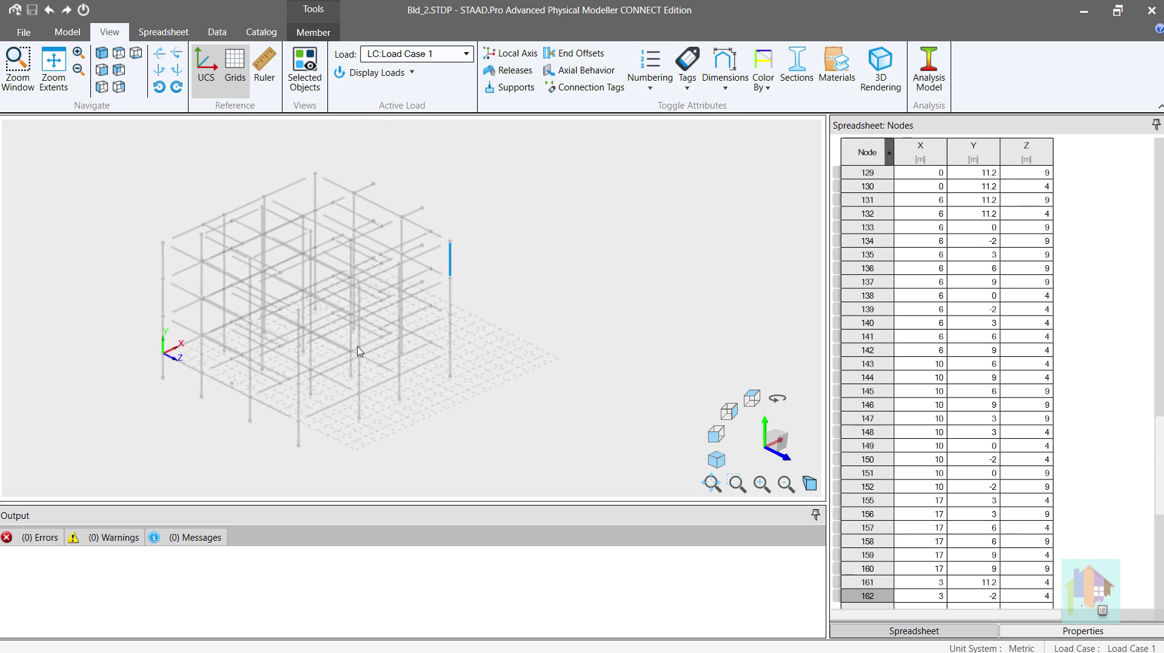
{"action": "left_click", "coordinate": [609, 285]}
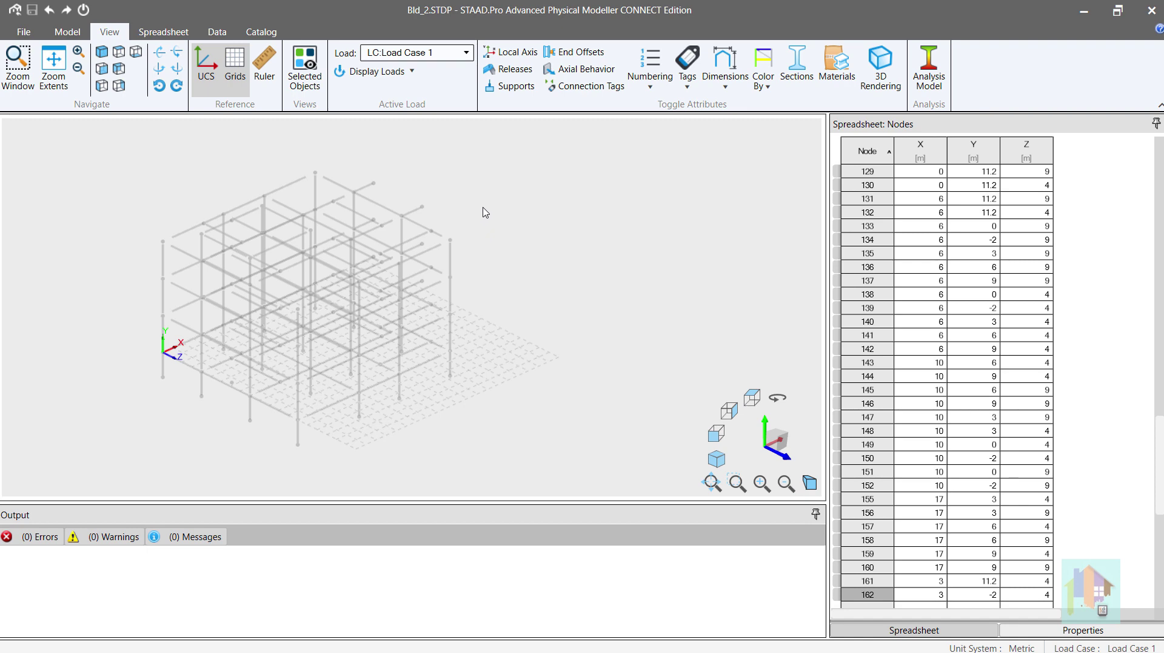
Create a slab surface over the floor at Y 9 m, tracing its outer corners and leaving out the recessed bay with inner corner (6; 9; 4)
{"action": "left_click", "coordinate": [68, 34]}
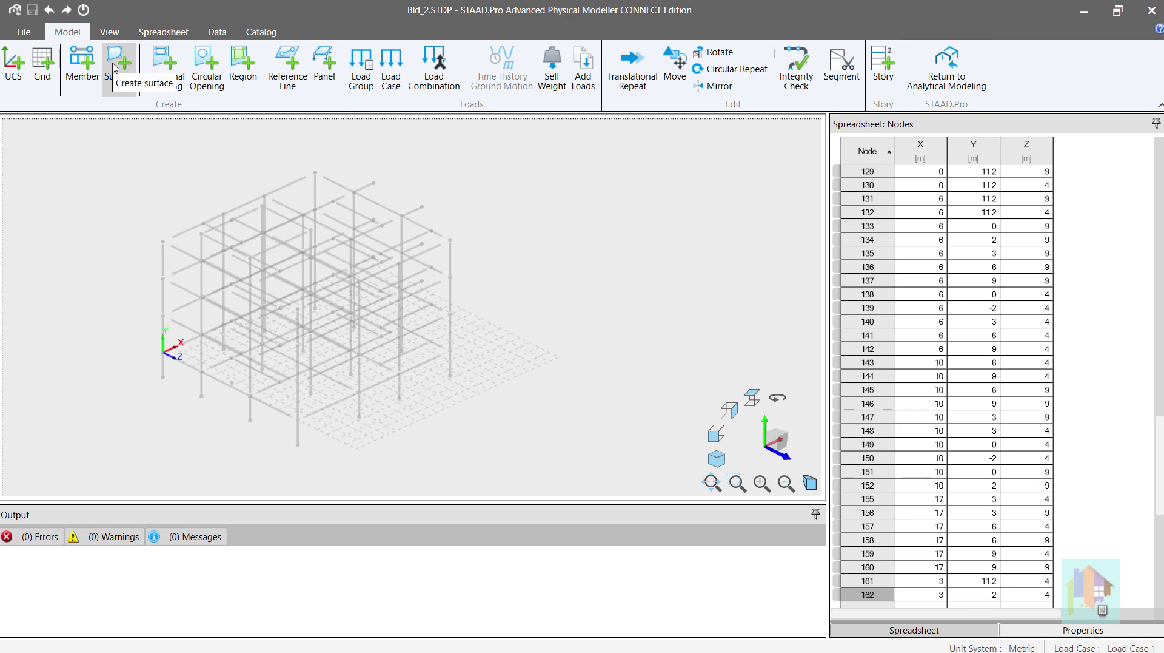
{"action": "left_click", "coordinate": [114, 67]}
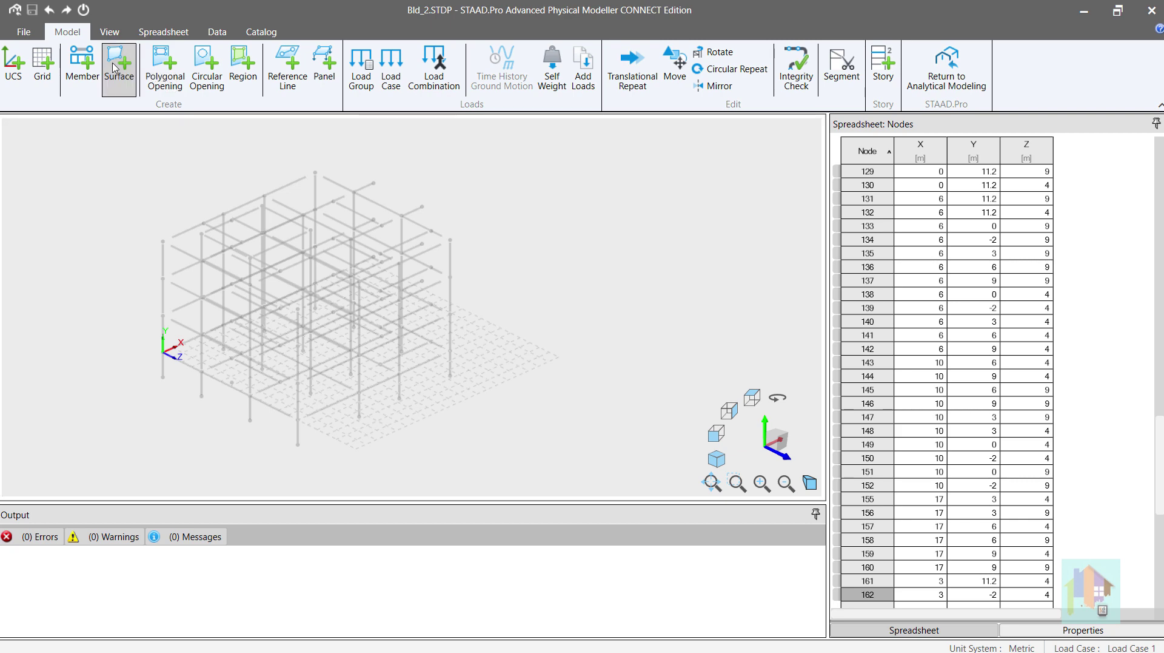
{"action": "middle_click_drag", "start_coordinate": [164, 199], "coordinate": [146, 178]}
{"action": "left_click", "coordinate": [168, 229]}
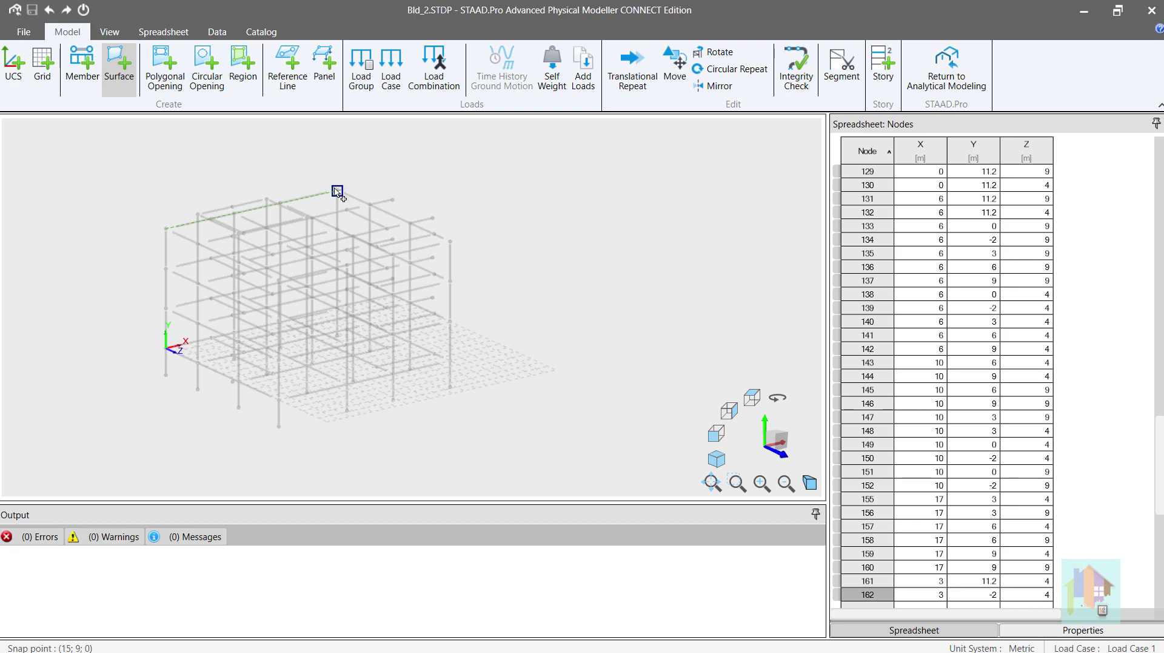
{"action": "left_click", "coordinate": [337, 189]}
{"action": "left_click", "coordinate": [450, 242]}
{"action": "middle_click_drag", "start_coordinate": [347, 288], "coordinate": [316, 270]}
{"action": "left_click", "coordinate": [508, 256]}
{"action": "left_click", "coordinate": [303, 248]}
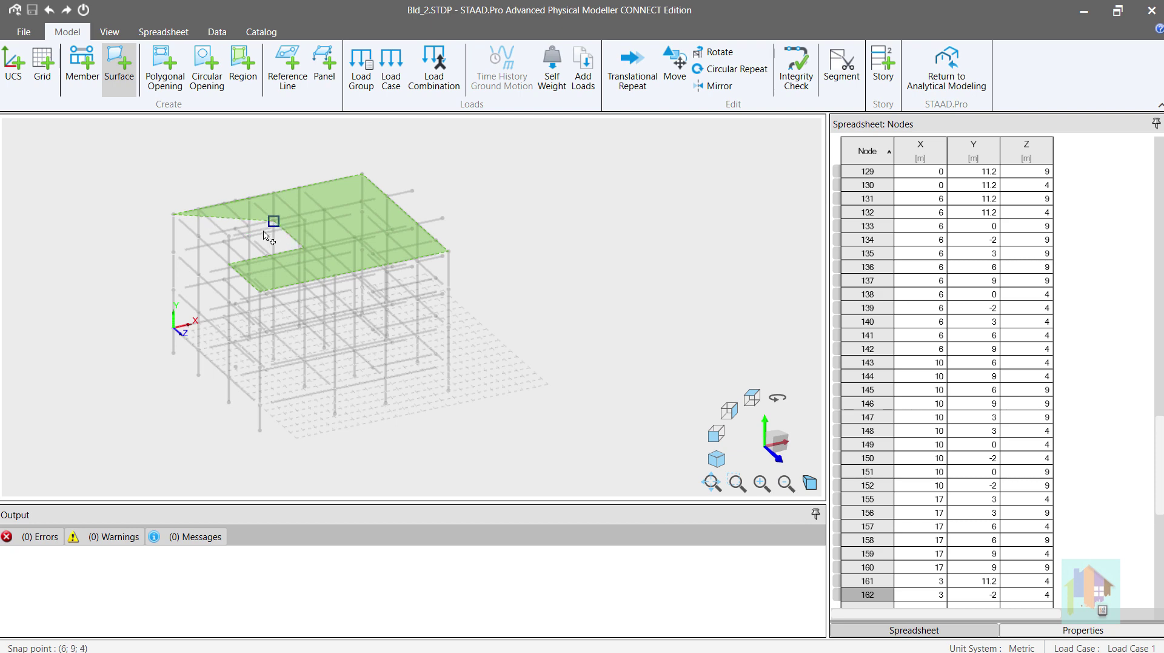
{"action": "left_click", "coordinate": [273, 221]}
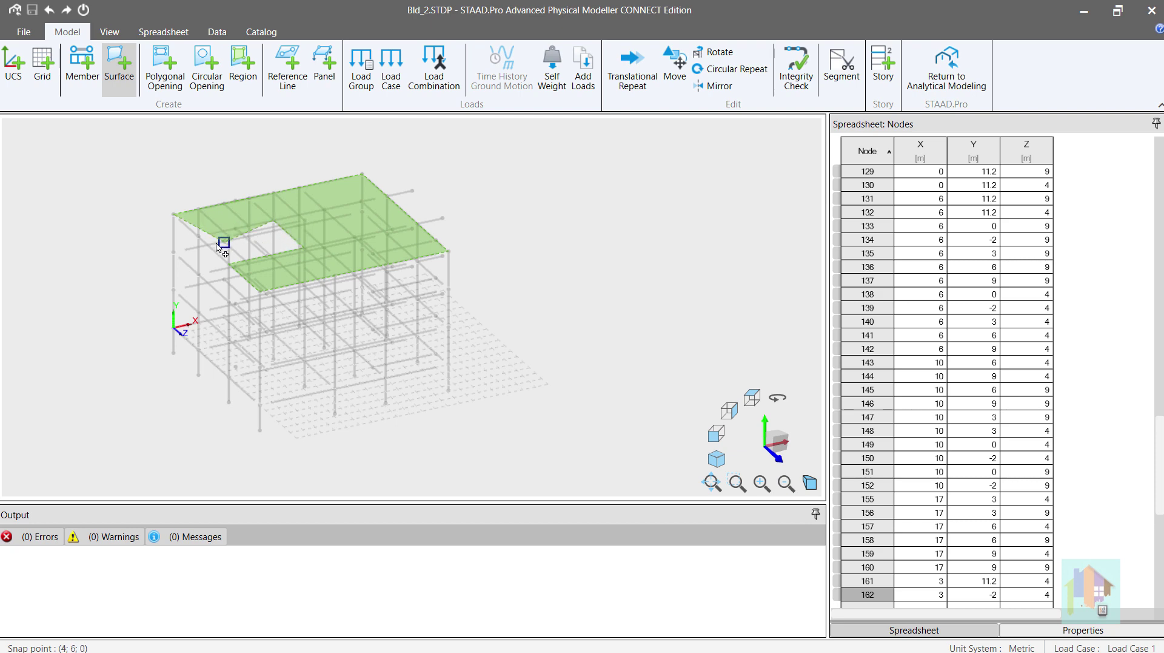
{"action": "left_click", "coordinate": [199, 237]}
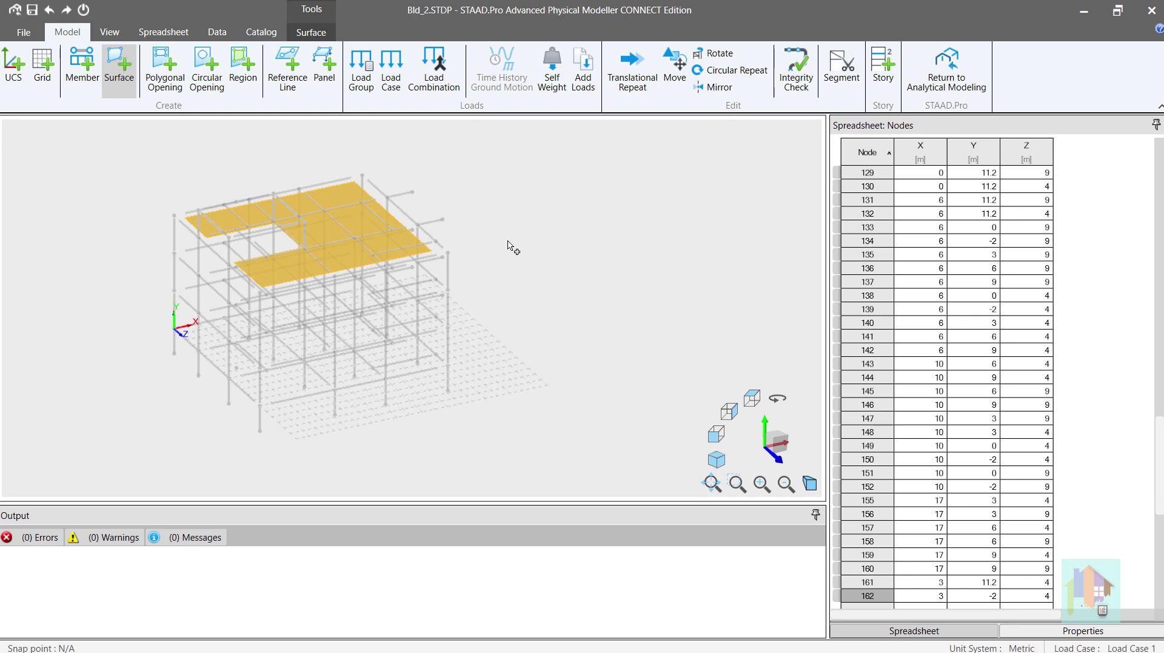
{"action": "key", "text": "Escape"}
{"action": "mouse_move", "coordinate": [425, 273]}
{"action": "middle_mouse_down"}
{"action": "mouse_move", "coordinate": [506, 287]}
{"action": "mouse_move", "coordinate": [437, 274]}
{"action": "middle_mouse_up"}
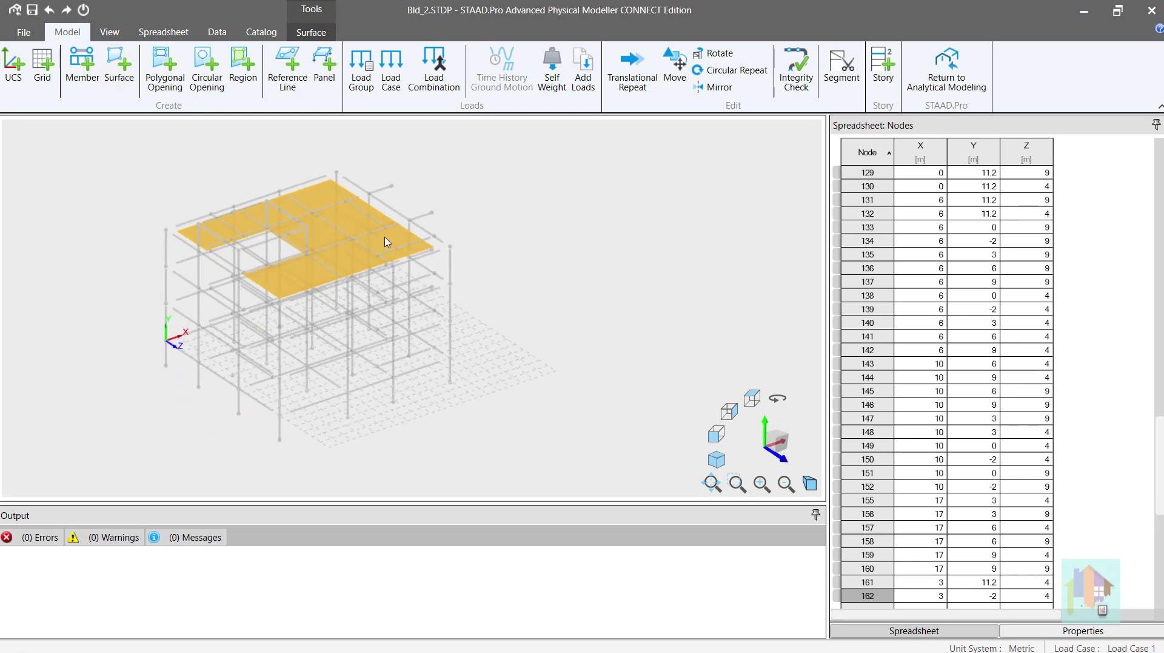
{"action": "left_click", "coordinate": [508, 222]}
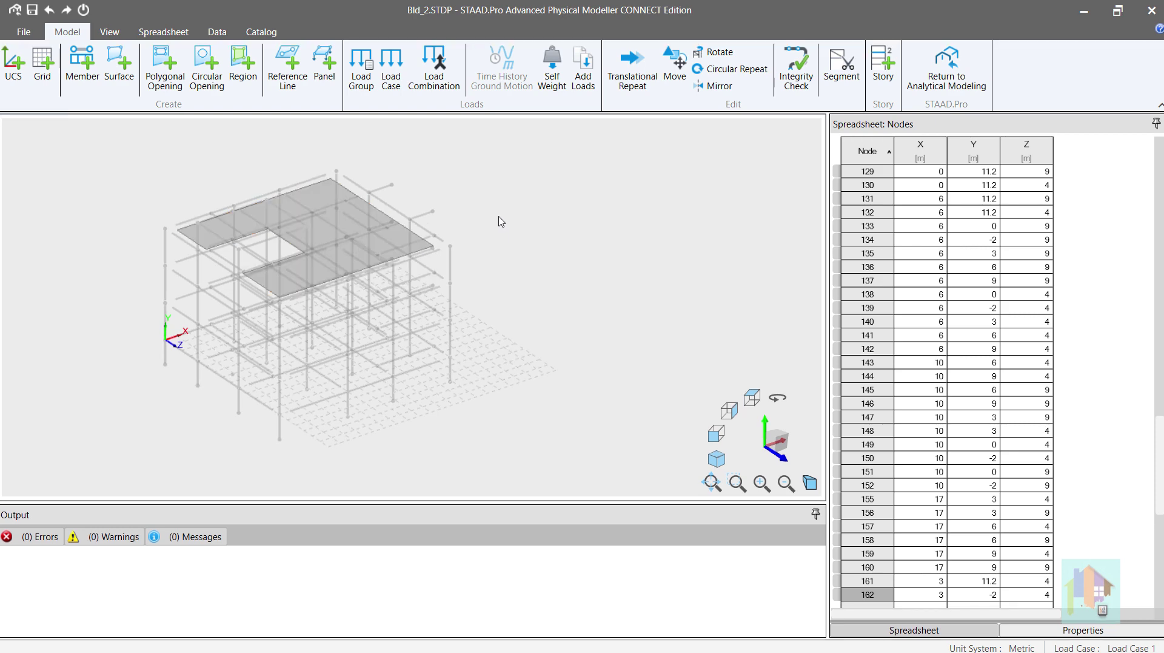
Show the analysis model and examine how the slab surface is meshed and the members are split, and return to the physical model
{"action": "left_click", "coordinate": [113, 33]}
{"action": "left_click", "coordinate": [930, 65]}
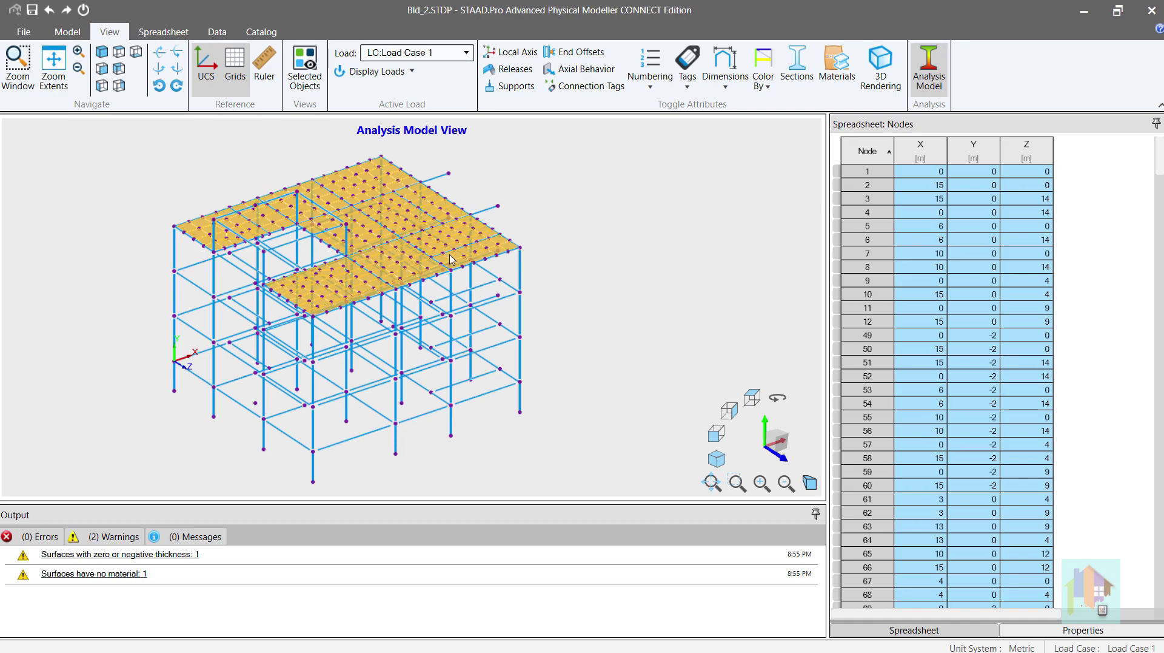
{"action": "scroll", "coordinate": [376, 221], "scroll_direction": "up", "scroll_amount": 5}
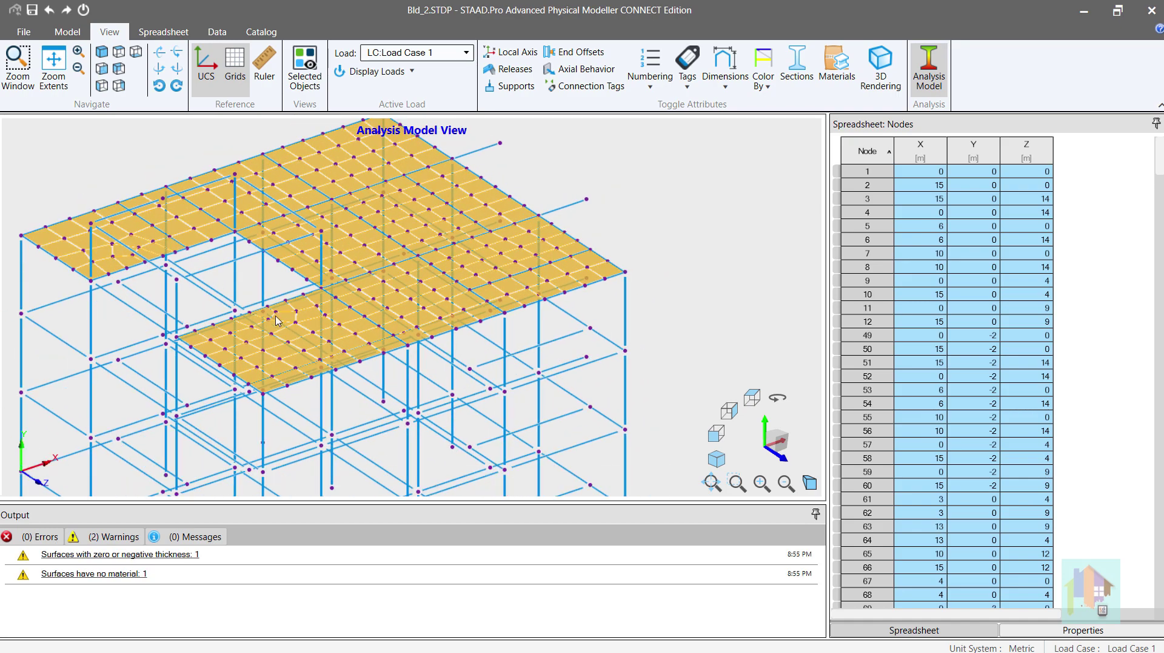
{"action": "middle_click_drag", "start_coordinate": [285, 318], "coordinate": [248, 332], "text": "shift"}
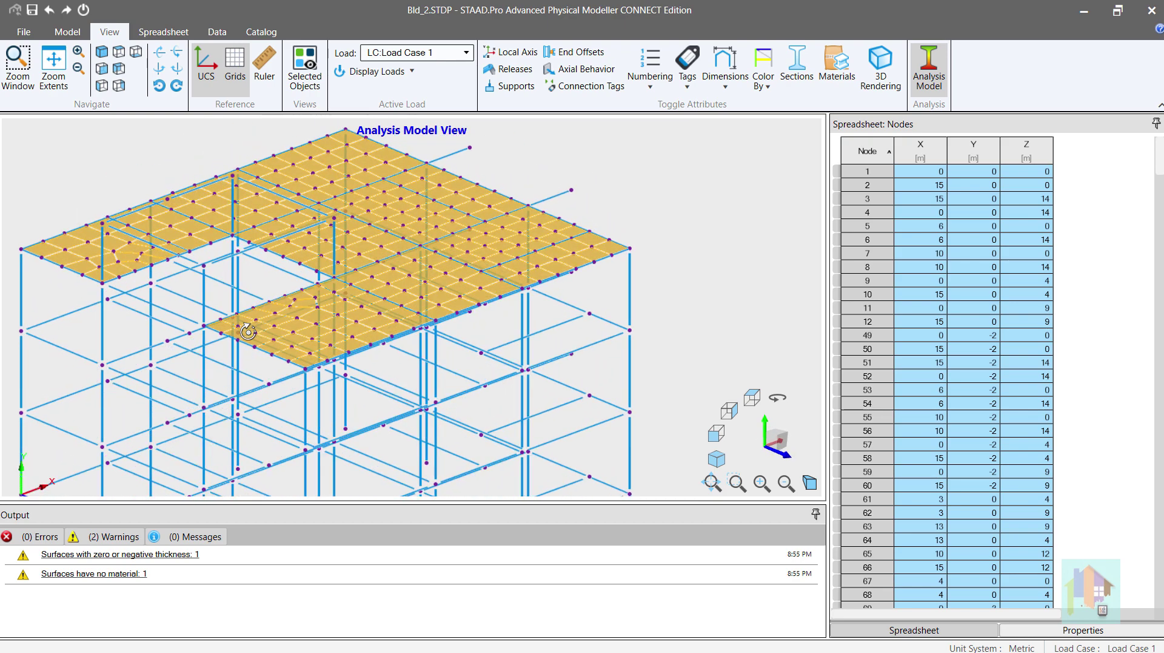
{"action": "scroll", "coordinate": [361, 314], "scroll_direction": "down", "scroll_amount": 2}
{"action": "middle_click_drag", "start_coordinate": [468, 306], "coordinate": [464, 327], "text": "shift"}
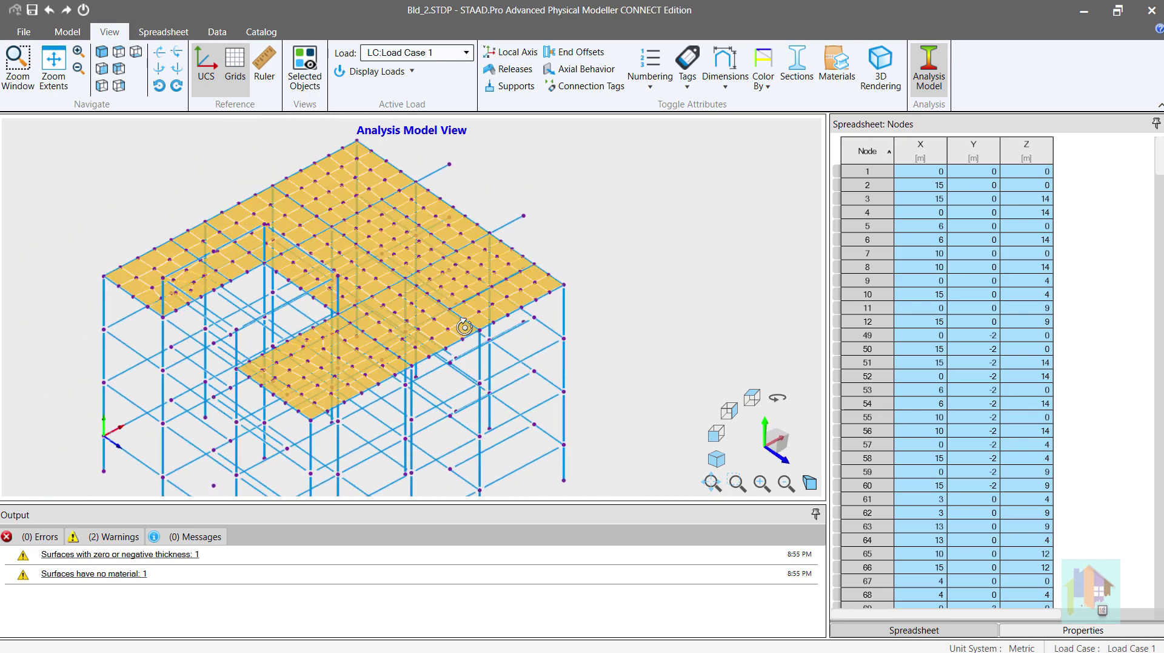
{"action": "left_click", "coordinate": [510, 312]}
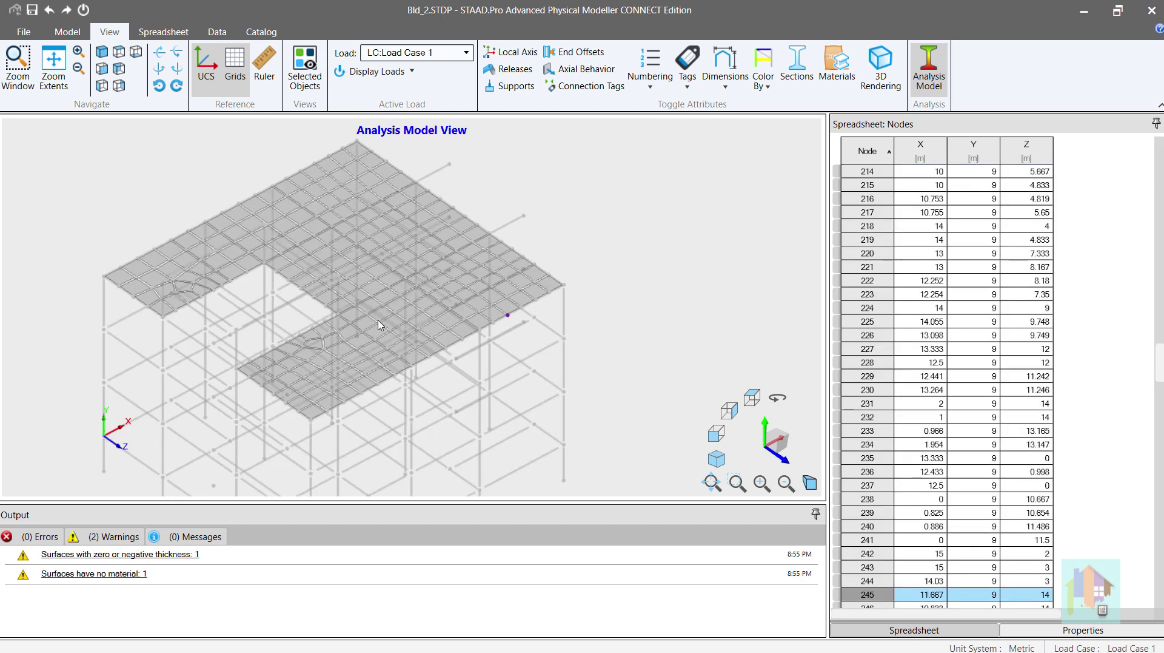
{"action": "middle_click_drag", "start_coordinate": [318, 330], "coordinate": [317, 324], "text": "shift"}
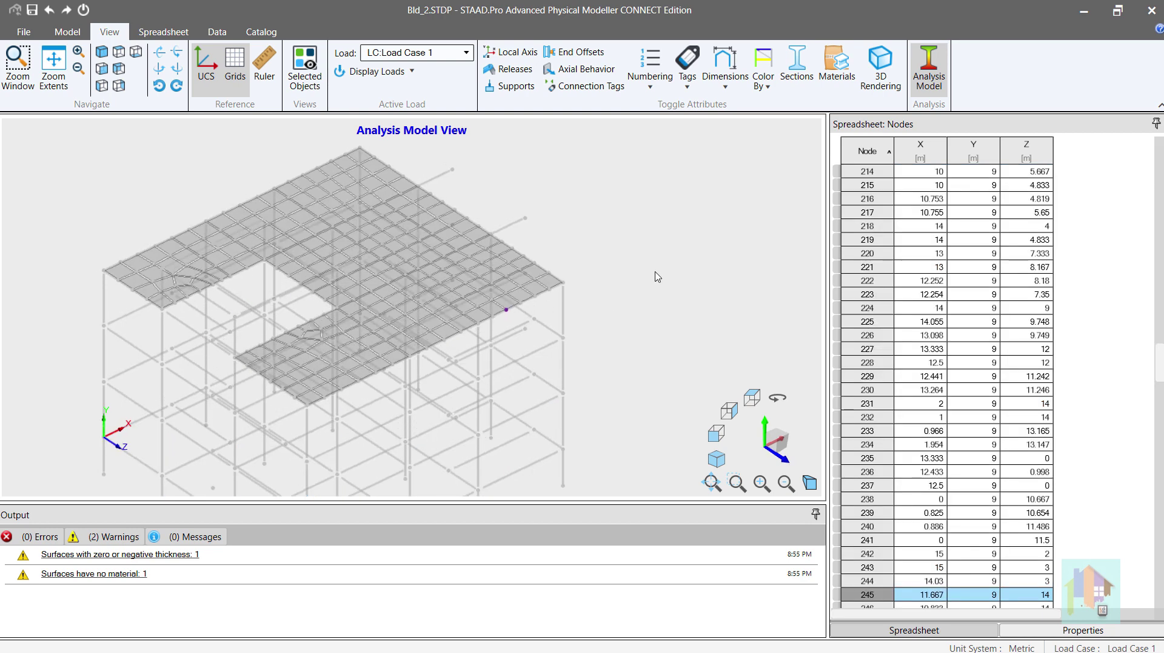
{"action": "key", "text": "ctrl+a"}
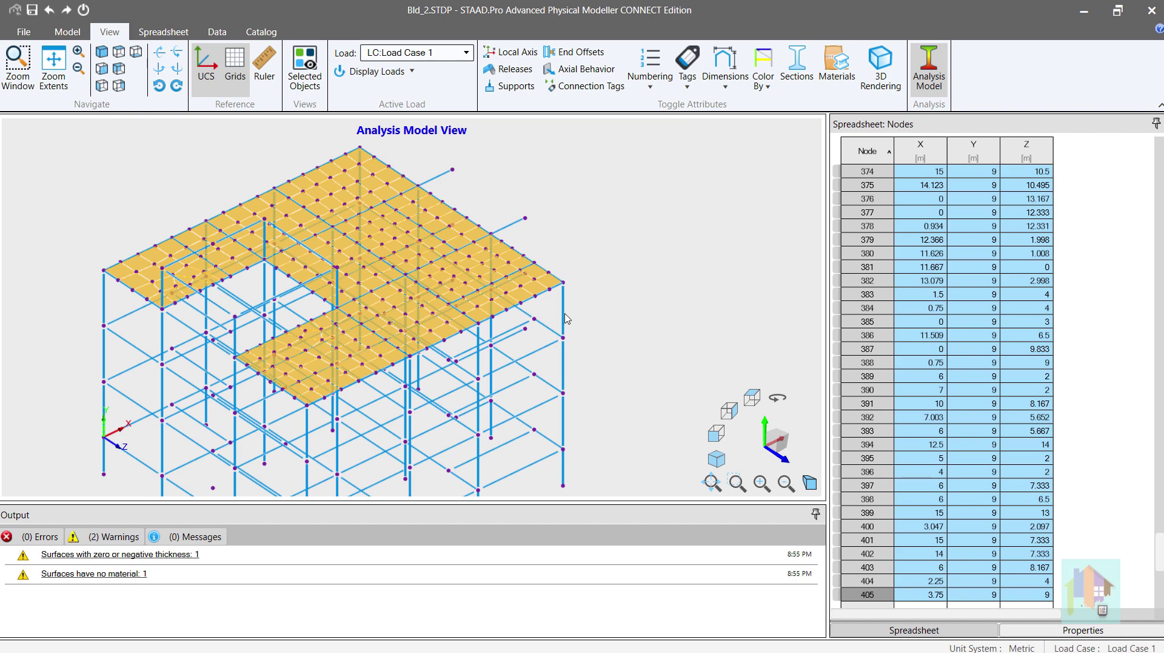
{"action": "middle_click_drag", "start_coordinate": [569, 320], "coordinate": [573, 329], "text": "shift"}
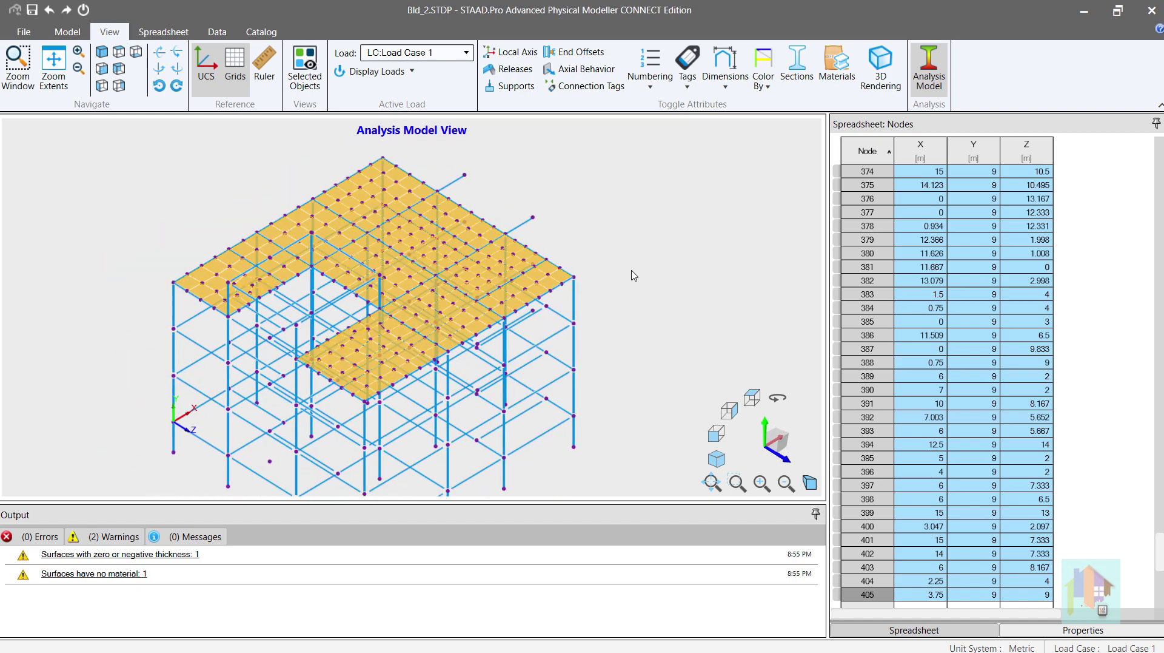
{"action": "scroll", "coordinate": [503, 316], "scroll_direction": "down", "scroll_amount": 1}
{"action": "middle_click_drag", "start_coordinate": [442, 310], "coordinate": [387, 291]}
{"action": "left_click", "coordinate": [928, 71]}
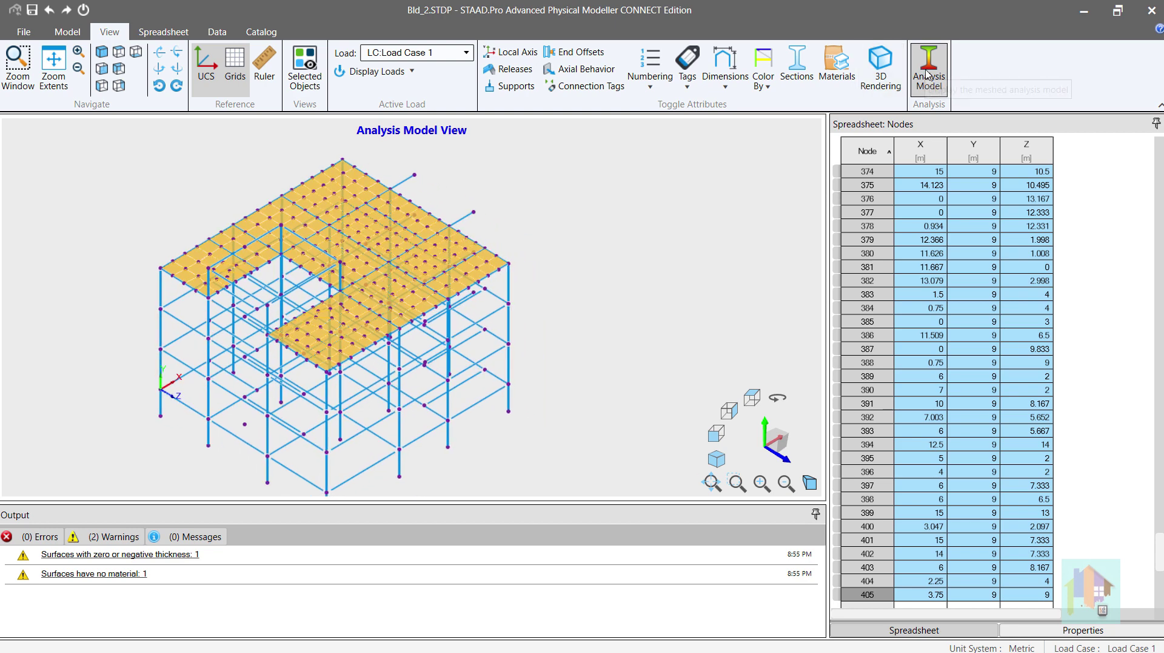
Try deleting the slab surface to check the physical members of the bare frame, and undo the deletion
{"action": "left_click", "coordinate": [326, 258]}
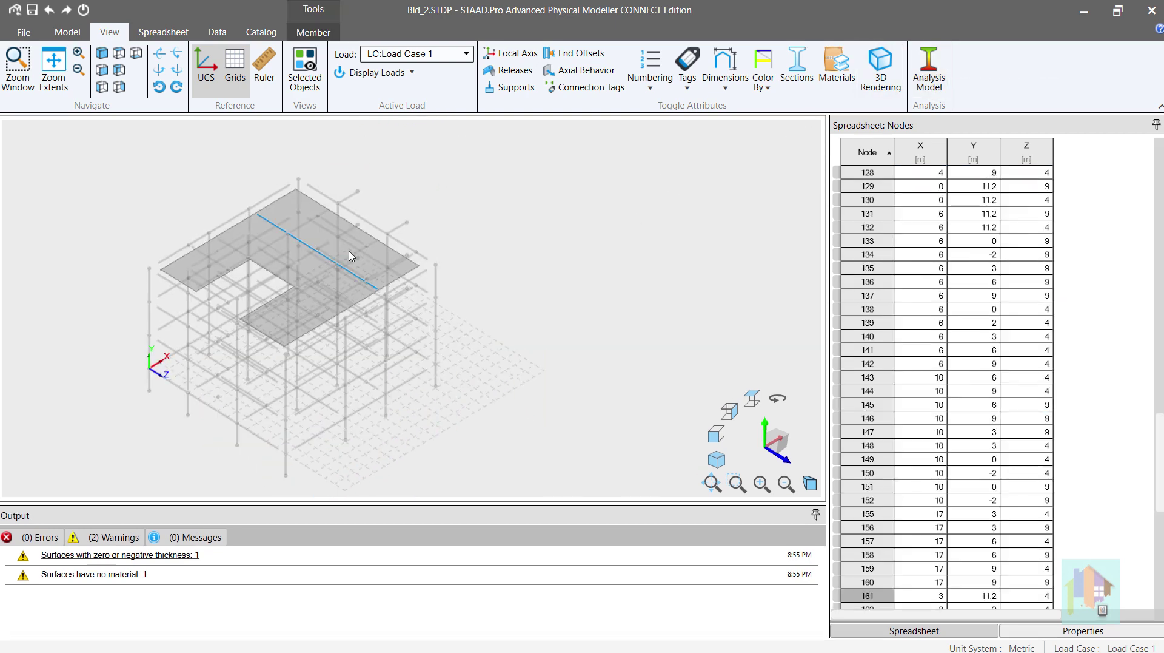
{"action": "left_click", "coordinate": [455, 251]}
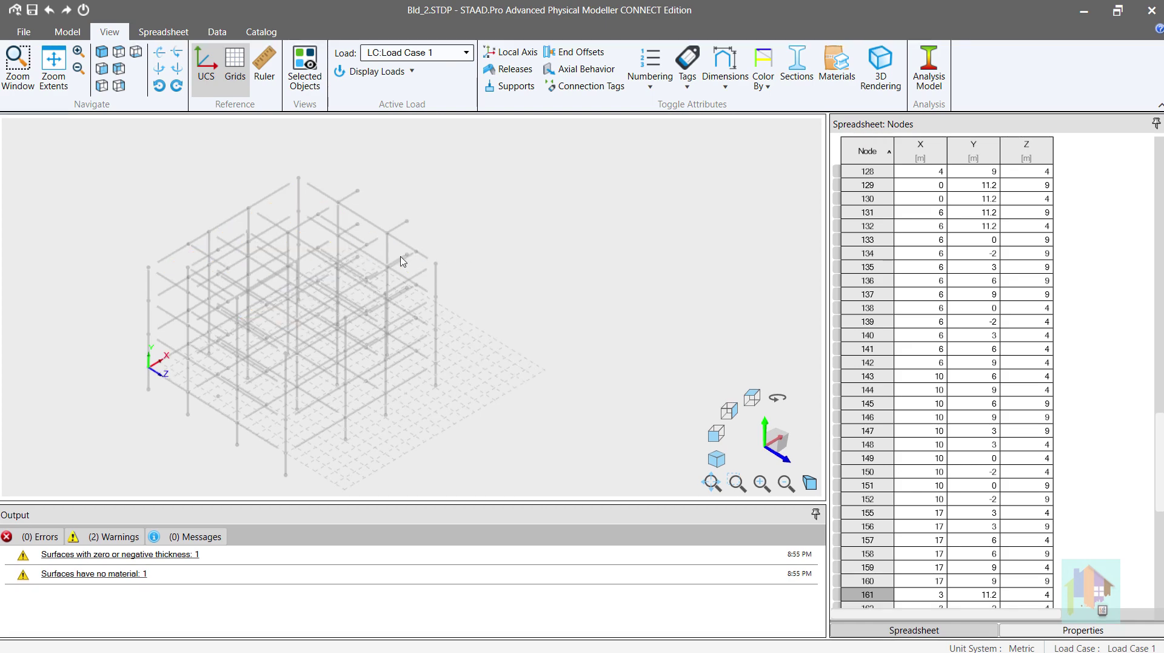
{"action": "left_click_drag", "start_coordinate": [85, 158], "coordinate": [497, 398]}
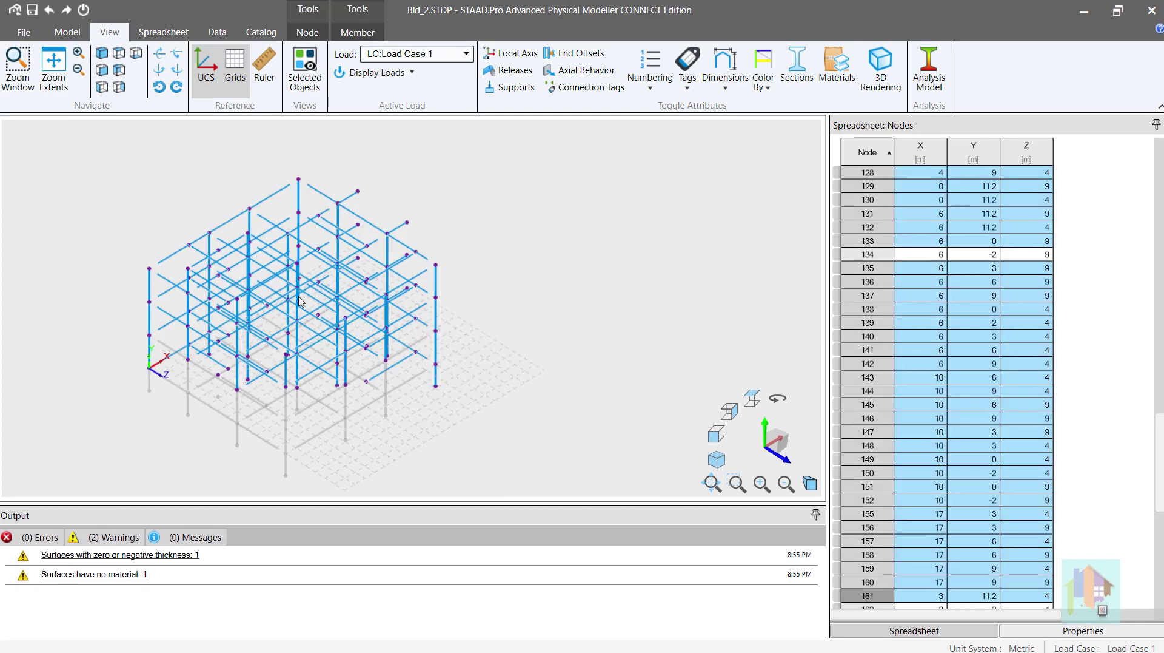
{"action": "left_click", "coordinate": [220, 230]}
{"action": "left_click", "coordinate": [350, 219]}
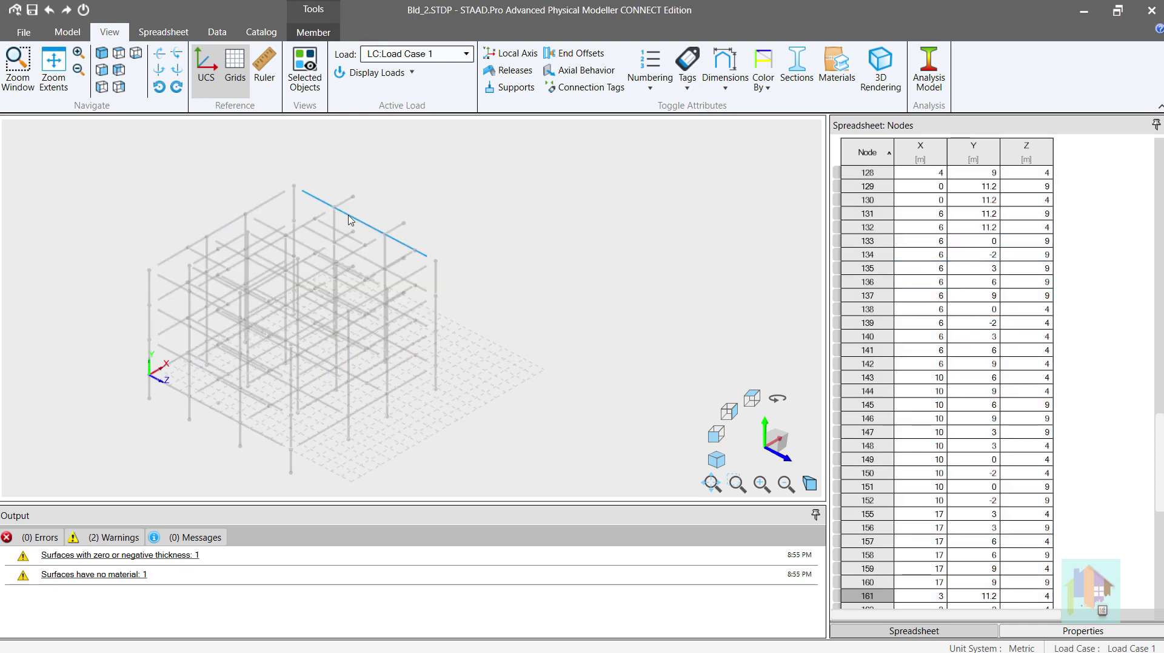
{"action": "left_click", "coordinate": [421, 277]}
{"action": "left_click", "coordinate": [494, 276]}
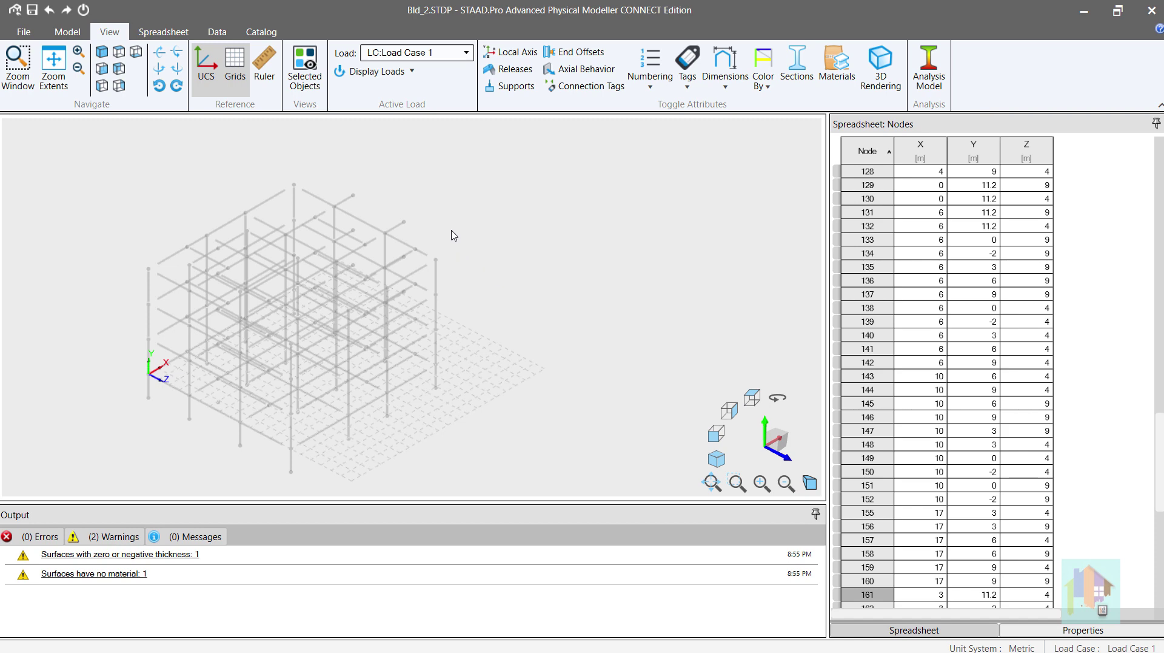
{"action": "left_click", "coordinate": [49, 10]}
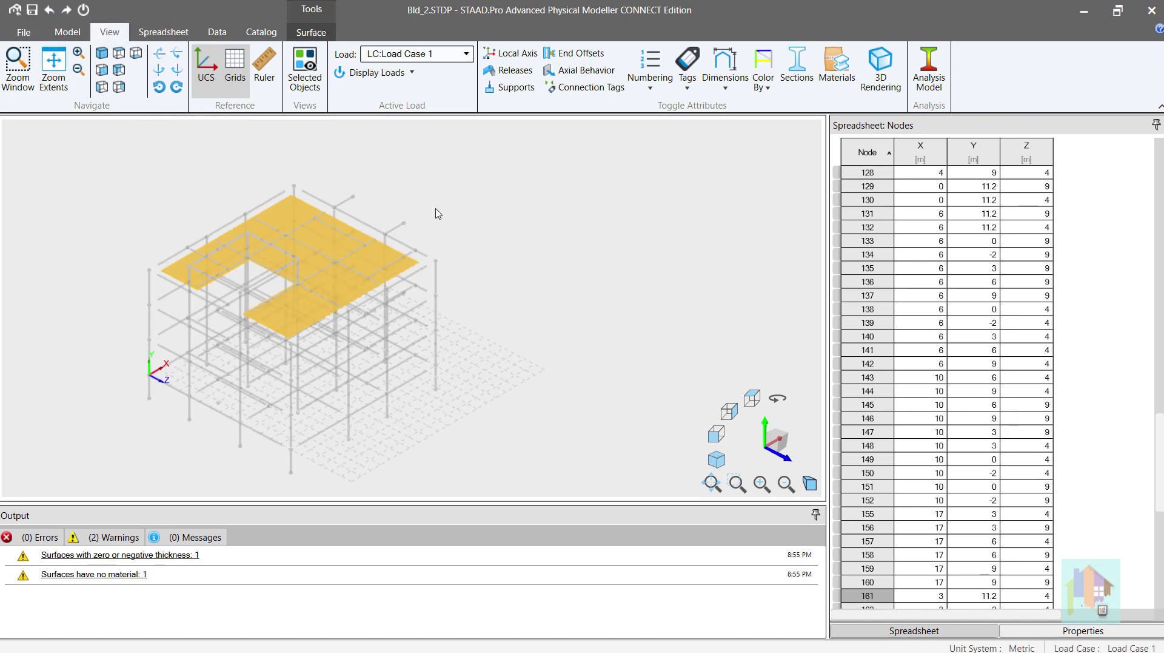
{"action": "left_click", "coordinate": [482, 217]}
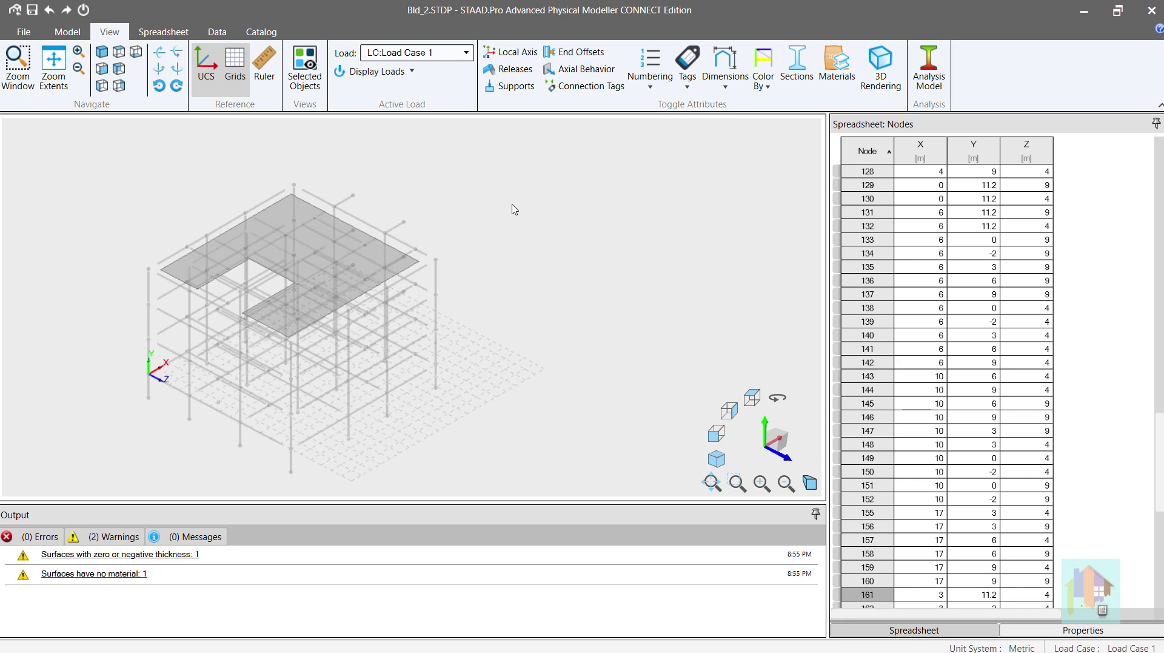
Show the analysis model again to examine the slab mesh together with the building frame
{"action": "left_click_drag", "start_coordinate": [55, 126], "coordinate": [483, 388]}
{"action": "left_click", "coordinate": [930, 67]}
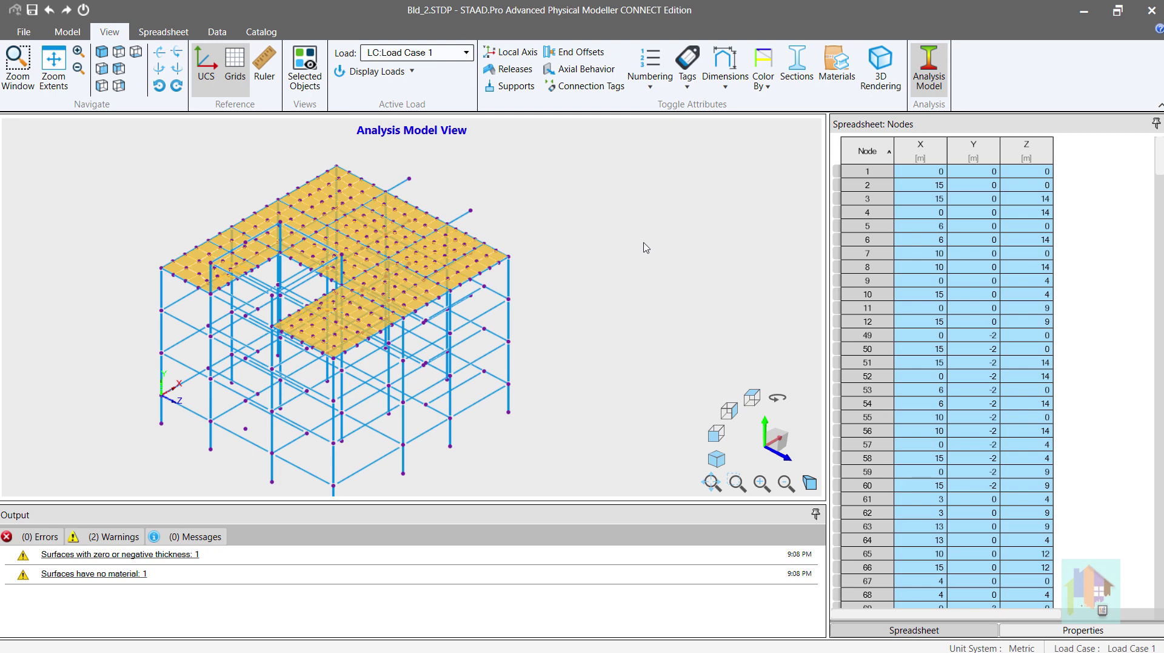
{"action": "left_click", "coordinate": [639, 246]}
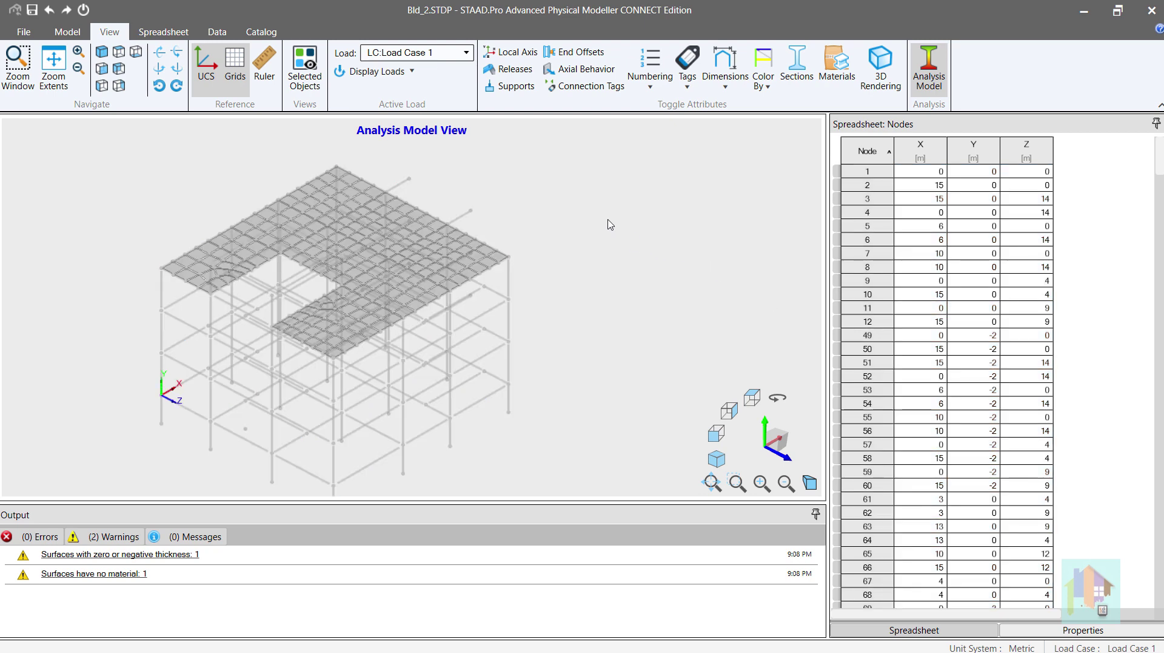
Check the analysis model options for the mesh type and the maximum allowed distance between nodes, and accept them
{"action": "right_click", "coordinate": [608, 219]}
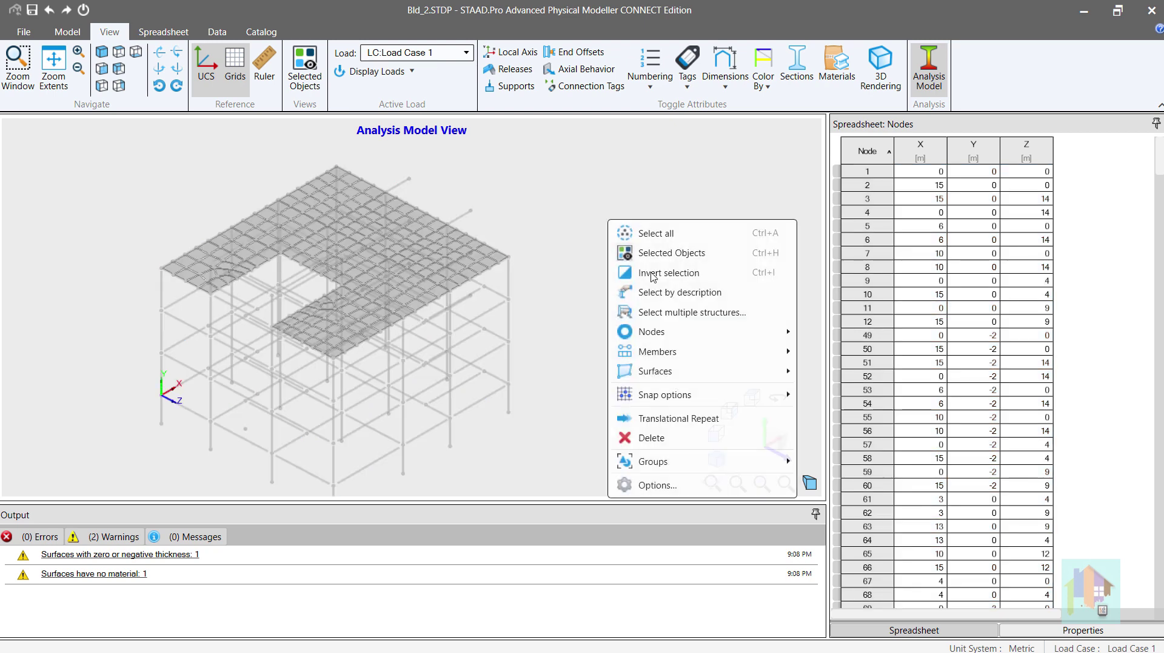
{"action": "left_click", "coordinate": [658, 486]}
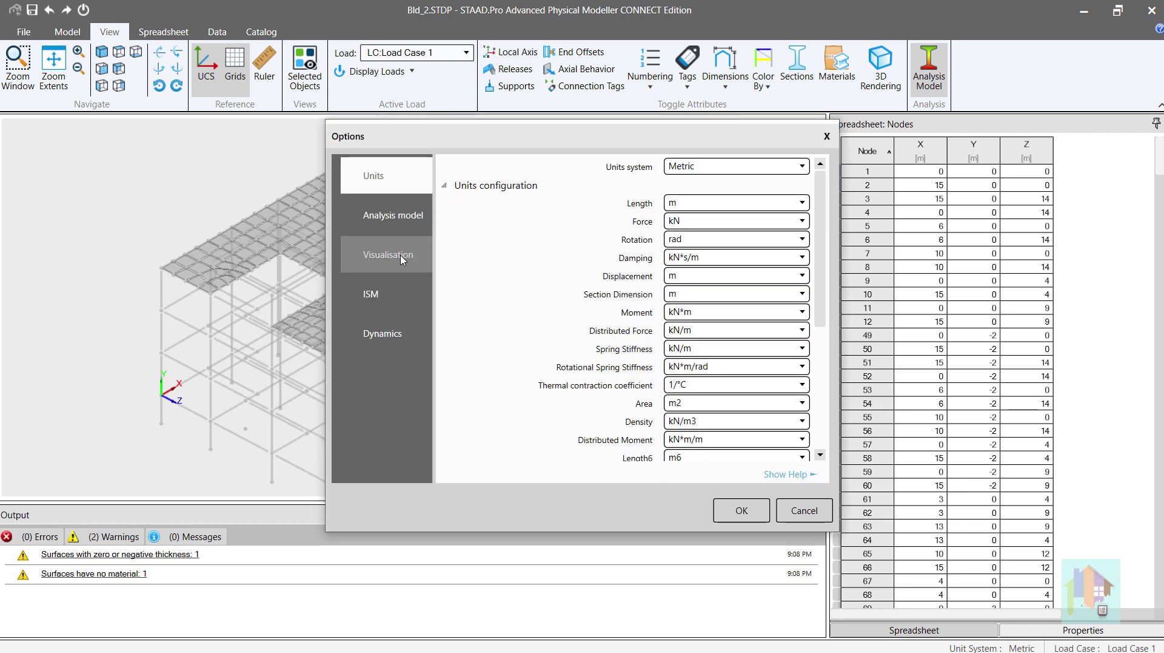
{"action": "left_click", "coordinate": [403, 225]}
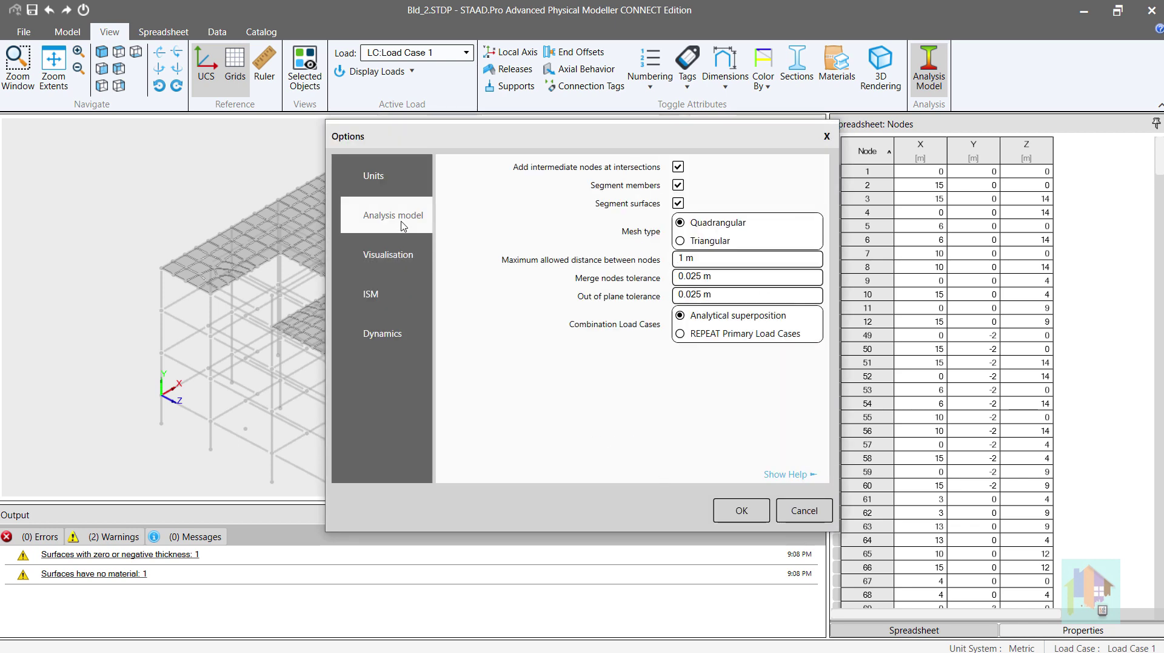
{"action": "left_click", "coordinate": [707, 243]}
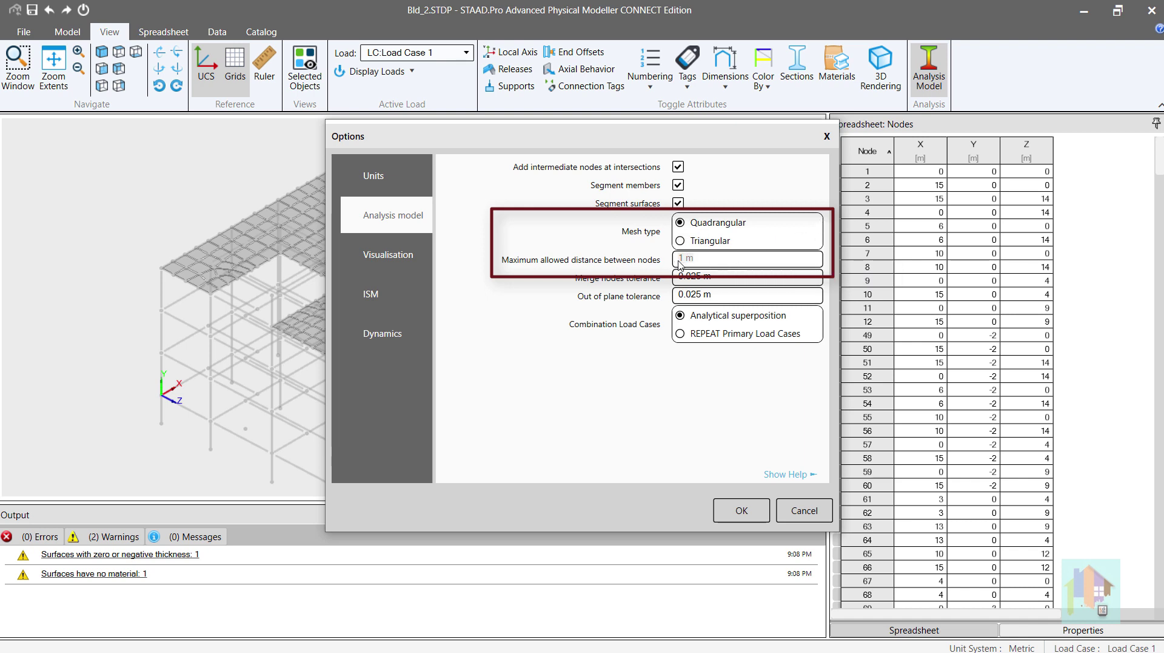
{"action": "left_click", "coordinate": [712, 258]}
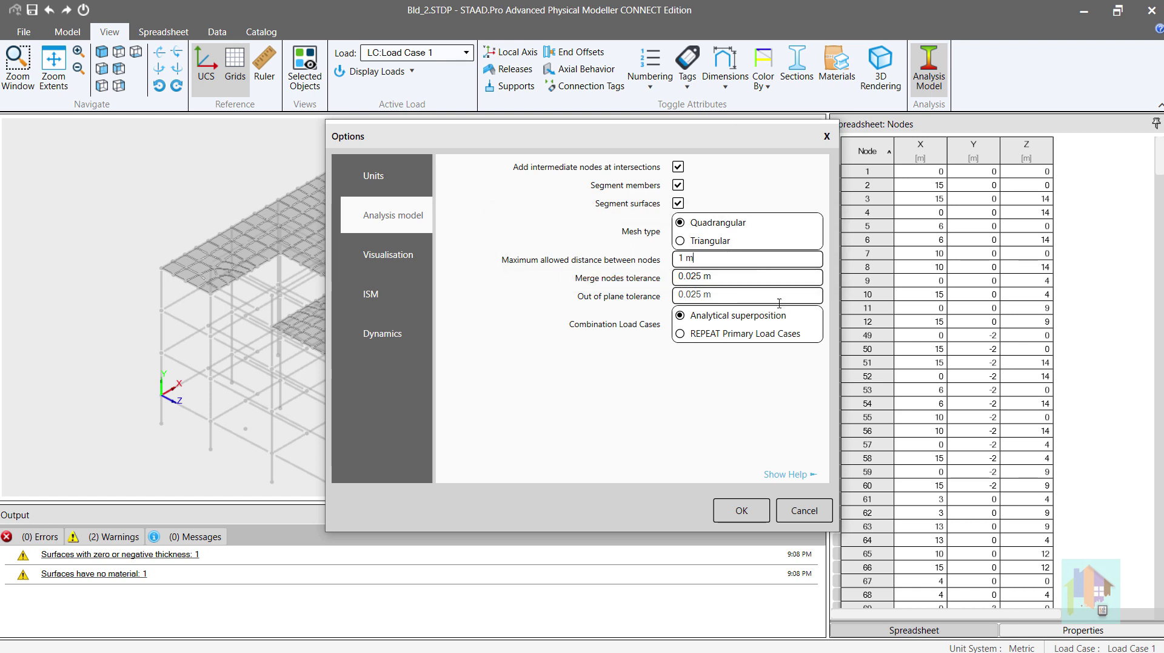
{"action": "left_click", "coordinate": [749, 512]}
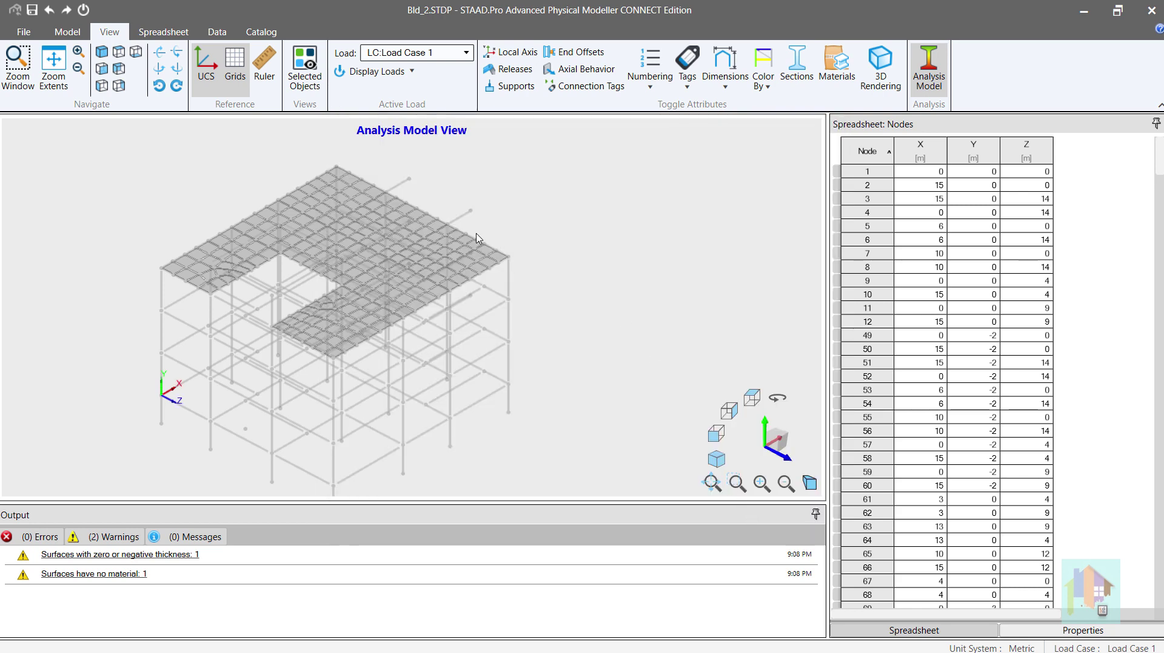
Return to the physical model and translationally repeat the slab surface along Y with 3 copies at -3 m spacing
{"action": "left_click_drag", "start_coordinate": [155, 159], "coordinate": [577, 380]}
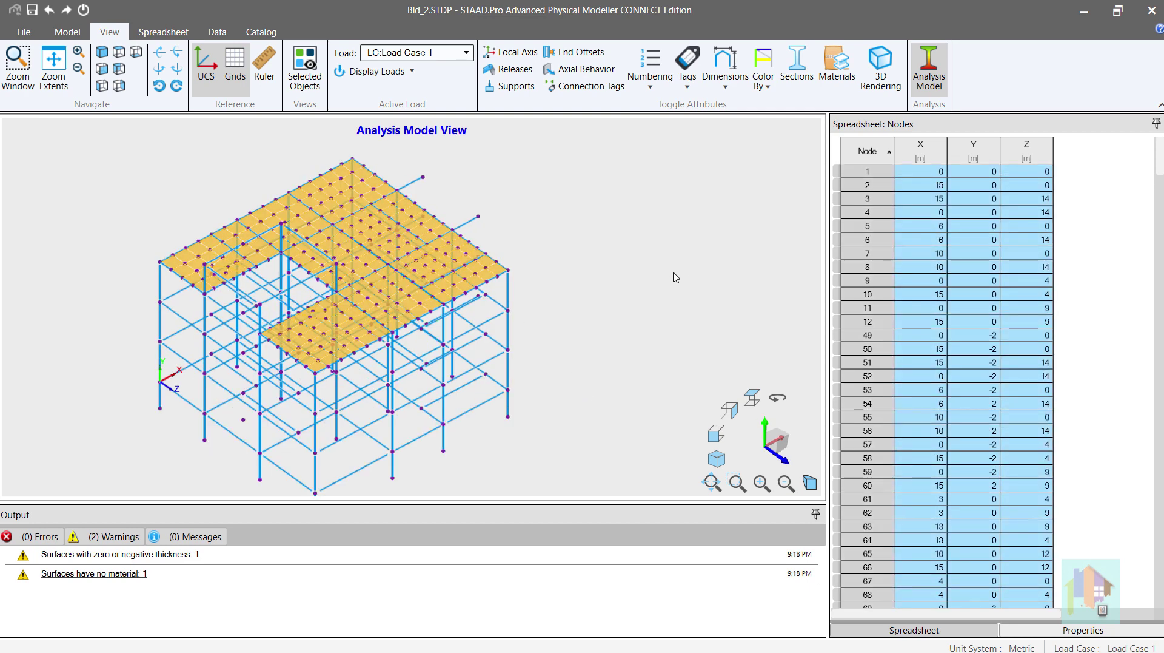
{"action": "left_click", "coordinate": [931, 77]}
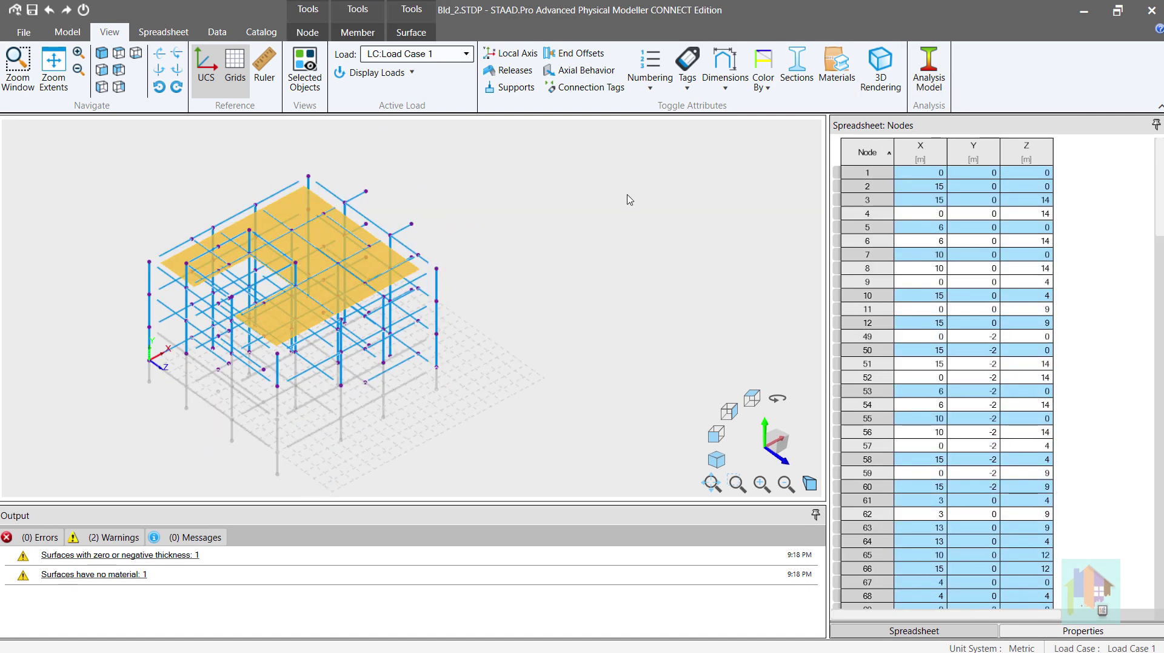
{"action": "left_click", "coordinate": [367, 286]}
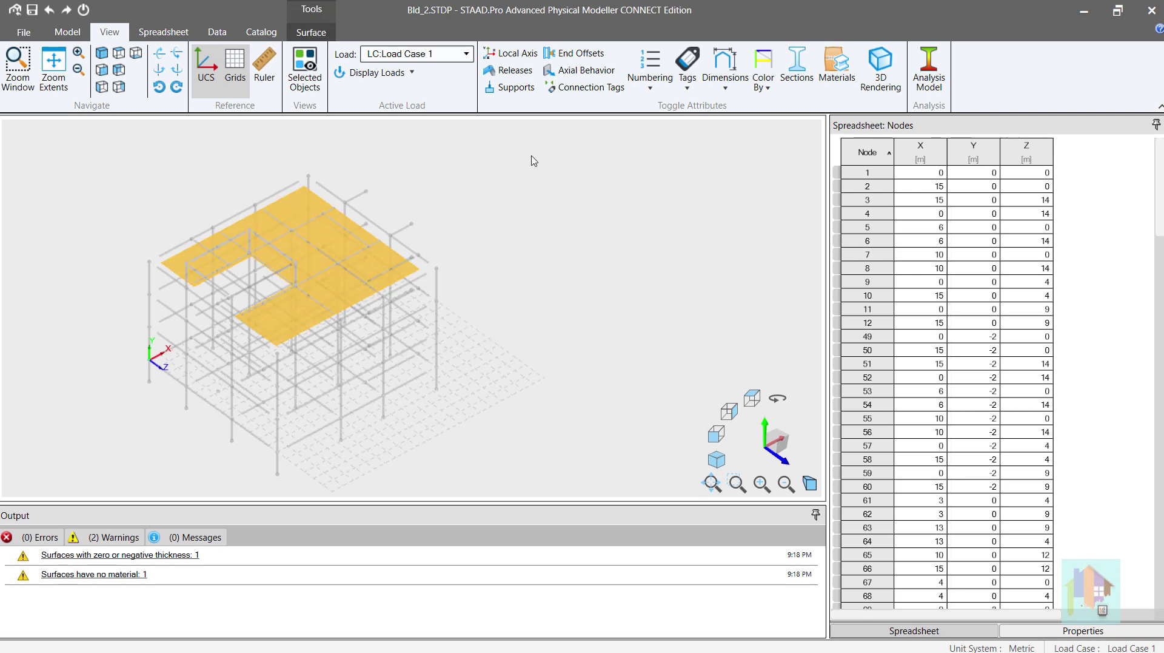
{"action": "left_click", "coordinate": [67, 31]}
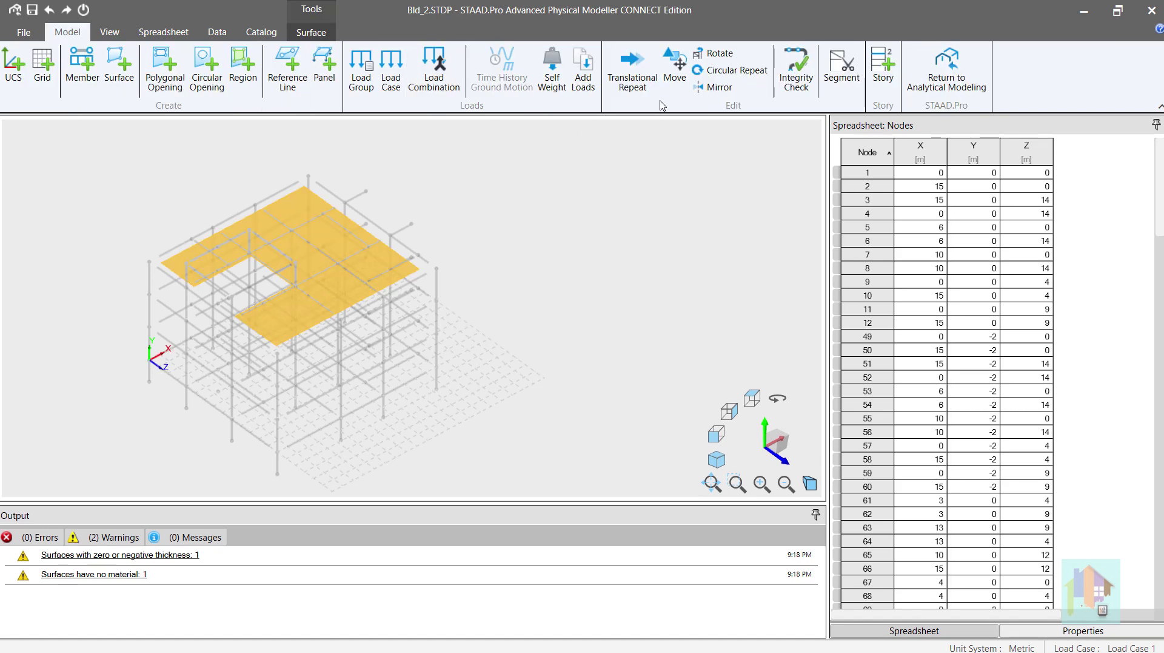
{"action": "left_click", "coordinate": [642, 85]}
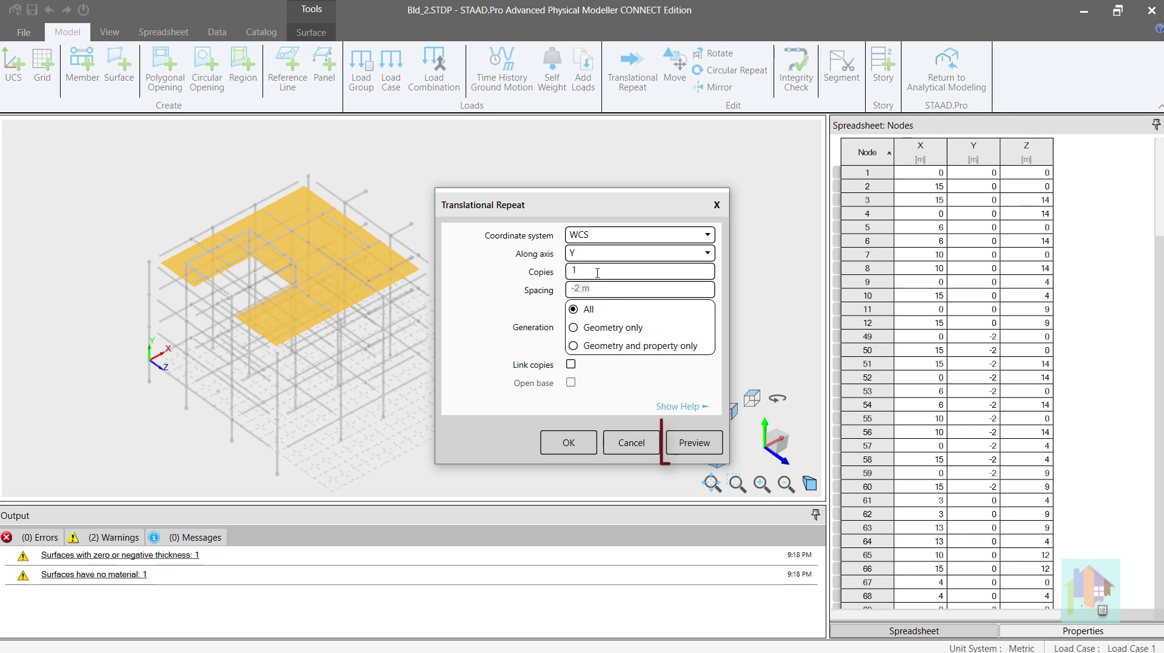
{"action": "type", "text": "3"}
{"action": "left_click_drag", "start_coordinate": [596, 274], "coordinate": [554, 266]}
{"action": "type", "text": "3"}
{"action": "left_click", "coordinate": [698, 447]}
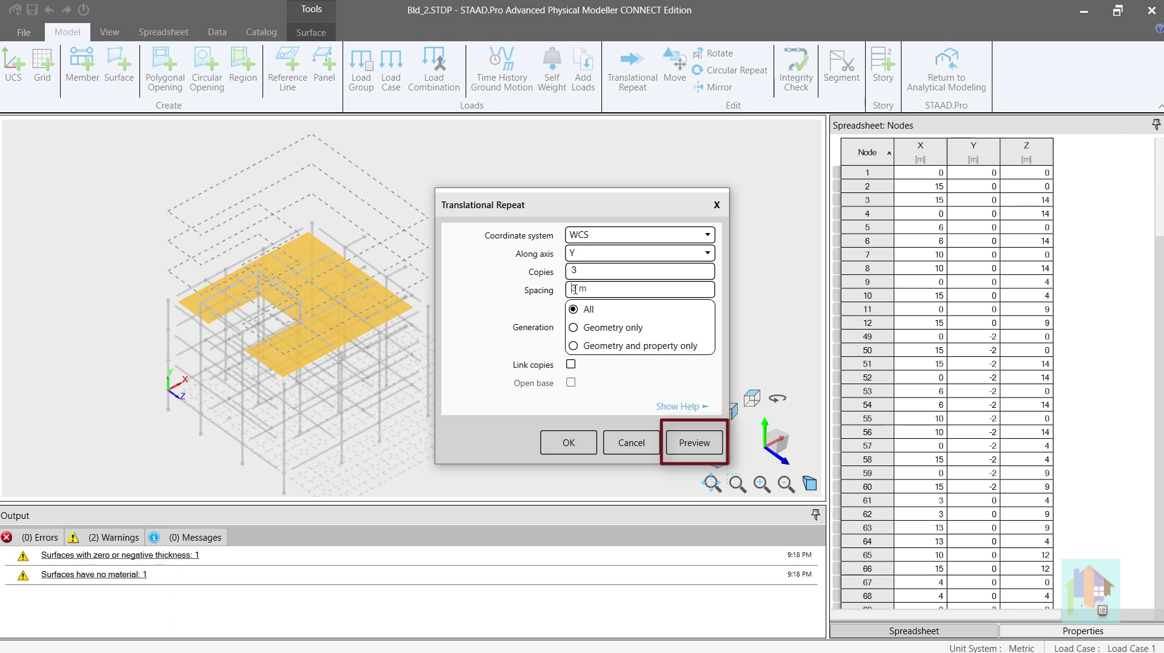
{"action": "type", "text": "-"}
{"action": "left_click", "coordinate": [685, 447]}
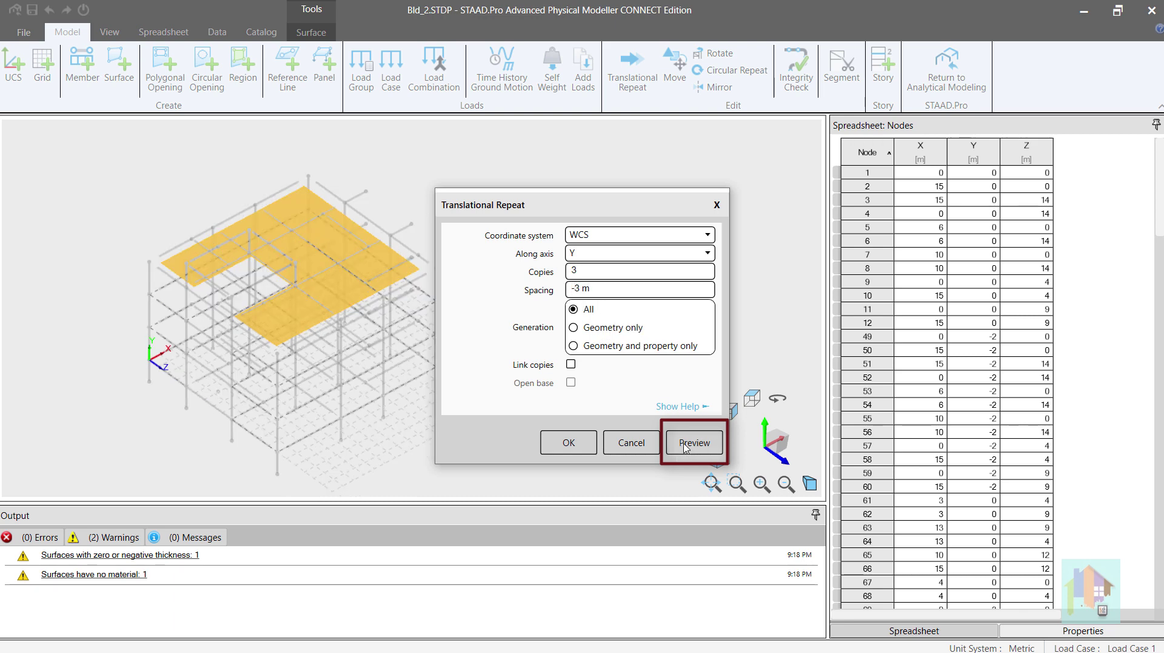
{"action": "left_click", "coordinate": [581, 447]}
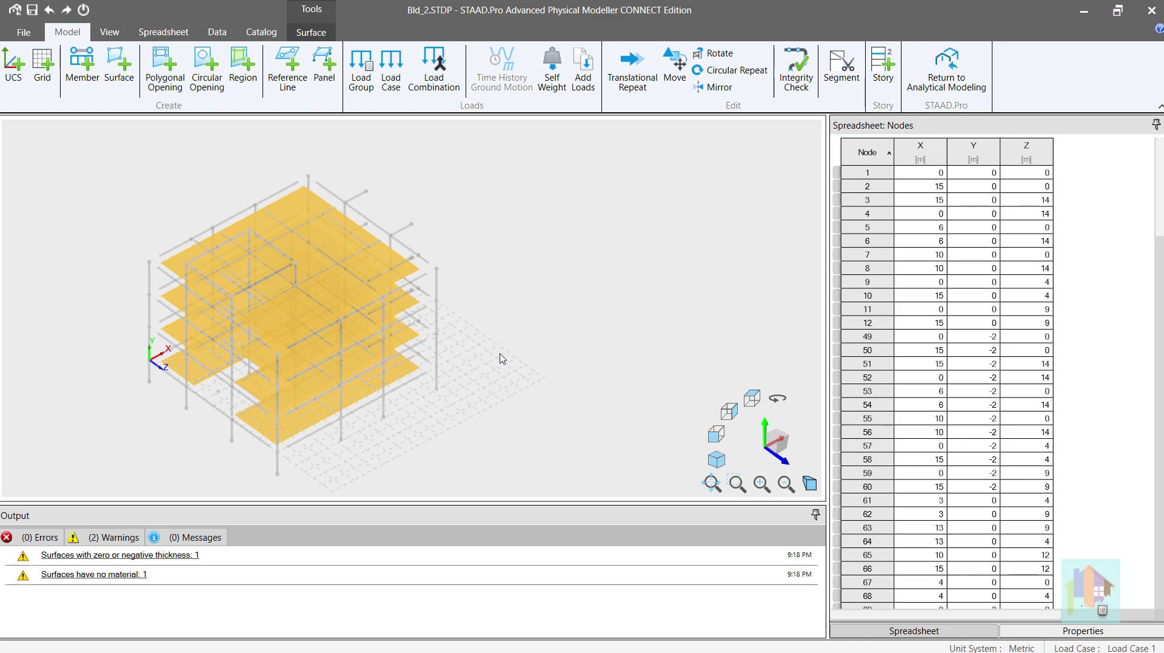
Create a roof slab surface over the raised bay at Y 11.2 m, tracing its four corners including (6; 11.2; 9)
{"action": "middle_click_drag", "start_coordinate": [447, 385], "coordinate": [441, 328]}
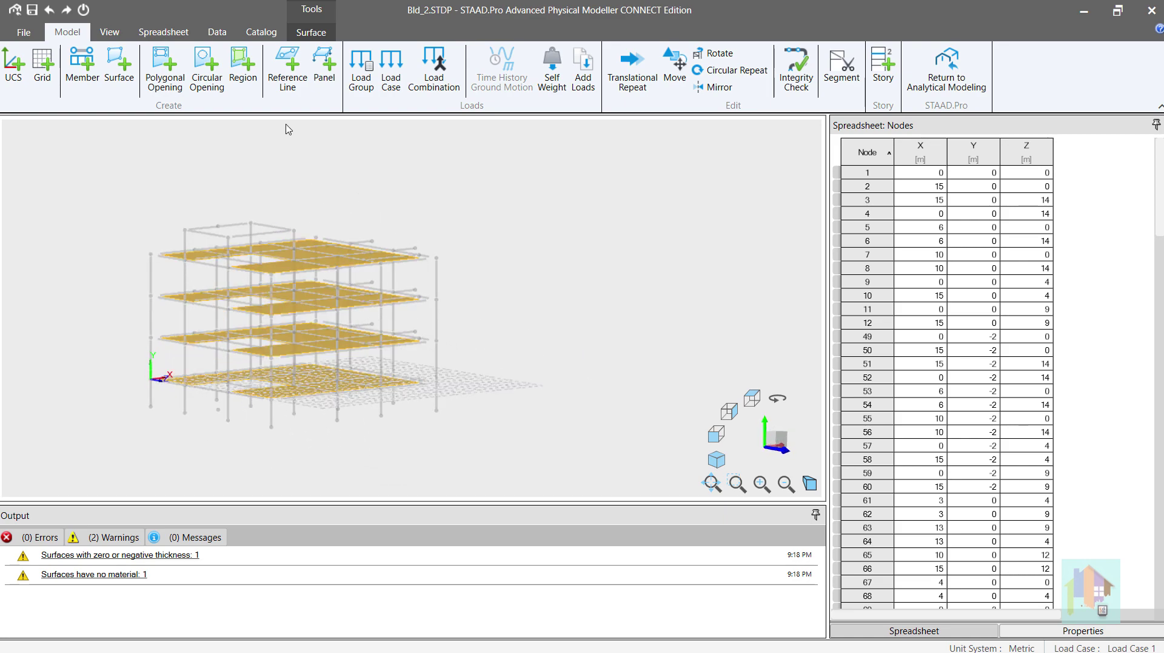
{"action": "left_click", "coordinate": [118, 67]}
{"action": "left_click", "coordinate": [229, 237]}
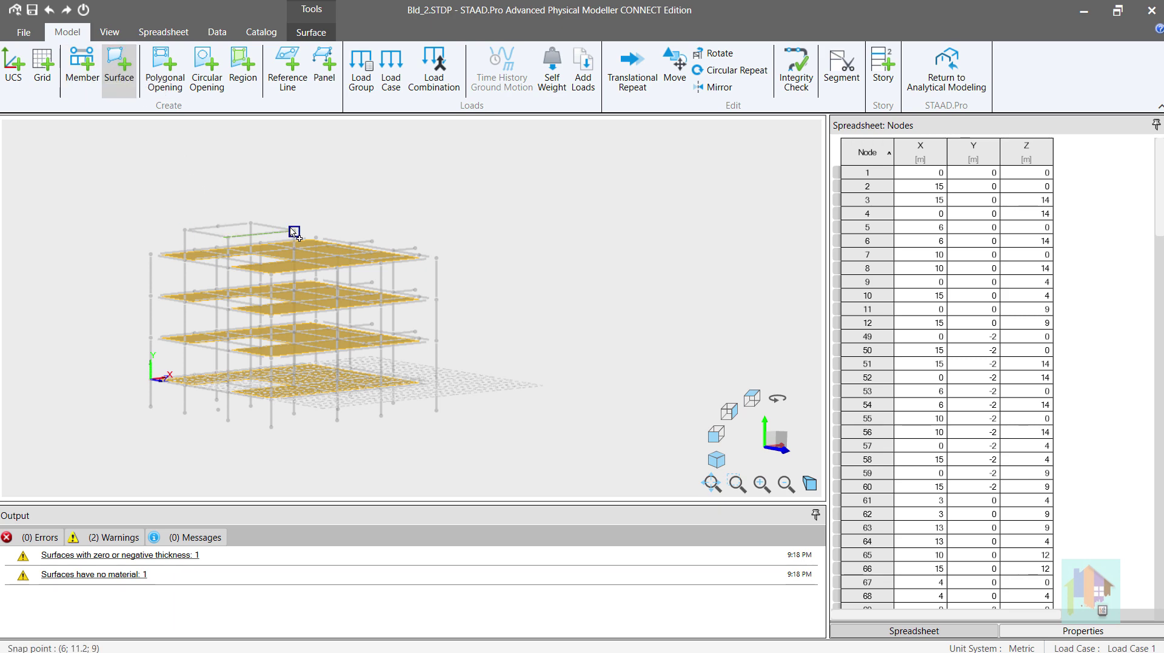
{"action": "left_click", "coordinate": [295, 231]}
{"action": "left_click", "coordinate": [251, 223]}
{"action": "left_click", "coordinate": [185, 229]}
{"action": "left_click", "coordinate": [229, 237]}
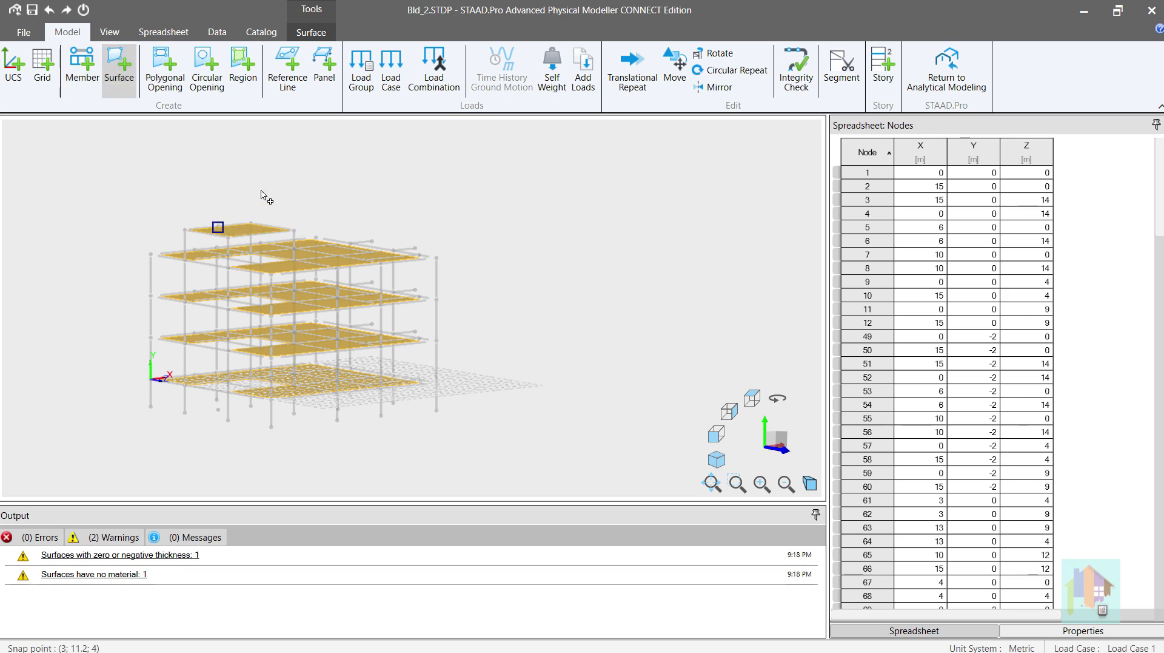
{"action": "middle_click_drag", "start_coordinate": [328, 201], "coordinate": [337, 230]}
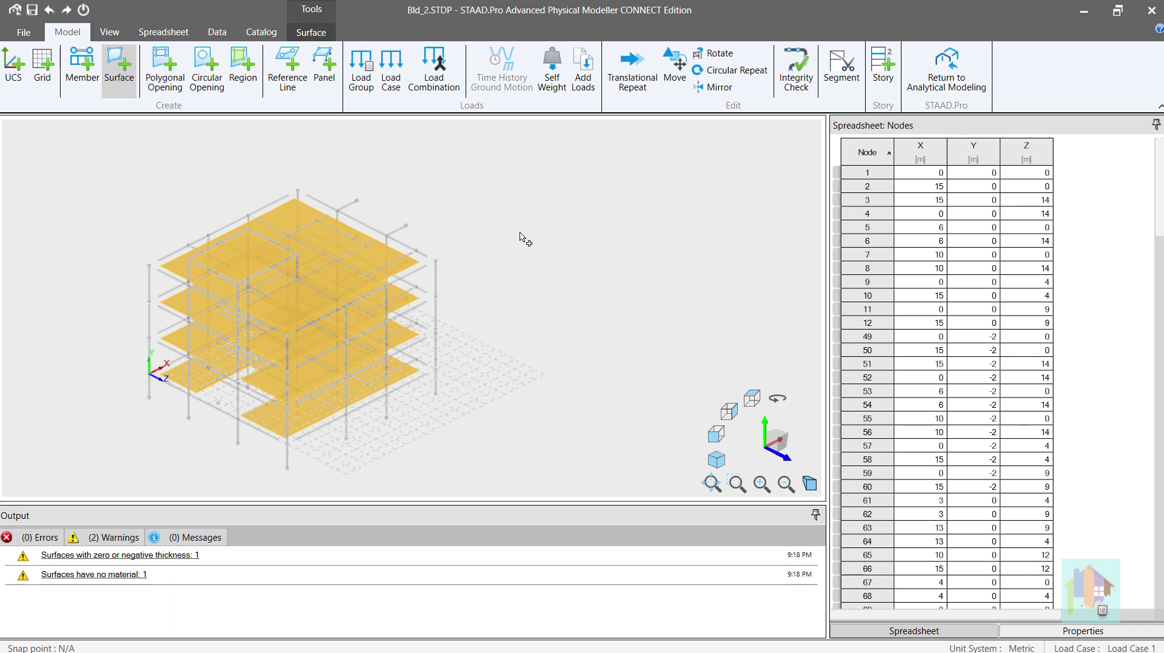
{"action": "key", "text": "Escape"}
Create a vertical wall surface in the Z 4 m plane, from the column base (0; -2; 4) up to (3; 11.2; 4)
{"action": "middle_click_drag", "start_coordinate": [262, 352], "coordinate": [248, 321]}
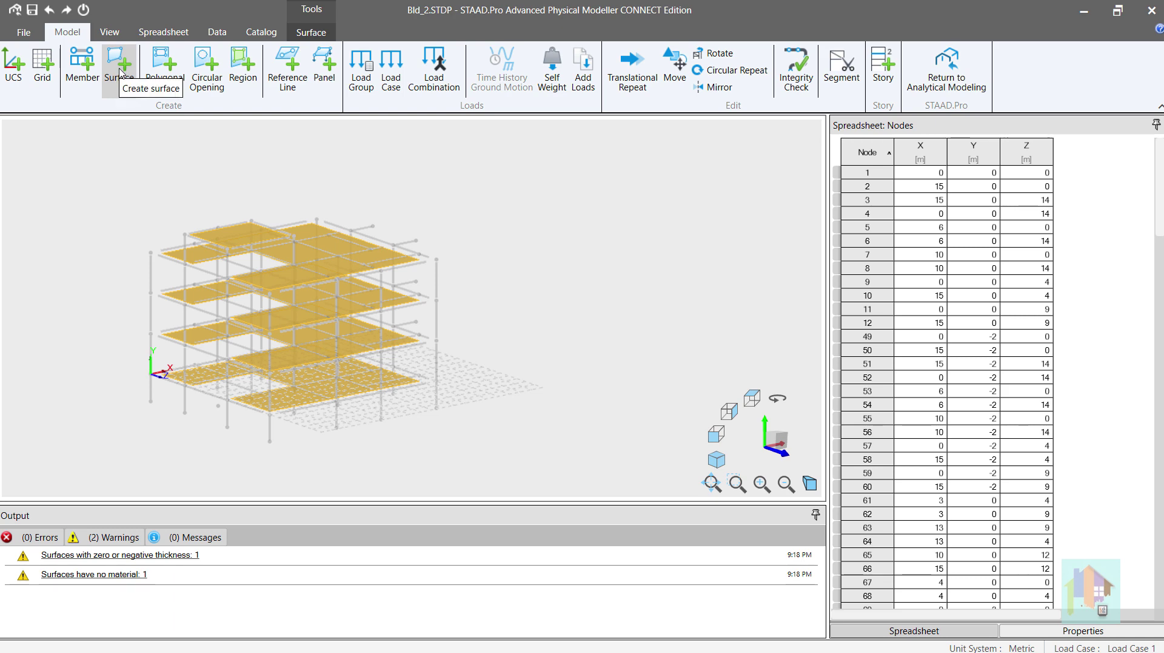
{"action": "mouse_move", "coordinate": [261, 304]}
{"action": "middle_mouse_down"}
{"action": "mouse_move", "coordinate": [262, 329]}
{"action": "mouse_move", "coordinate": [270, 317]}
{"action": "middle_mouse_up"}
{"action": "scroll", "coordinate": [222, 325], "scroll_direction": "up", "scroll_amount": 2}
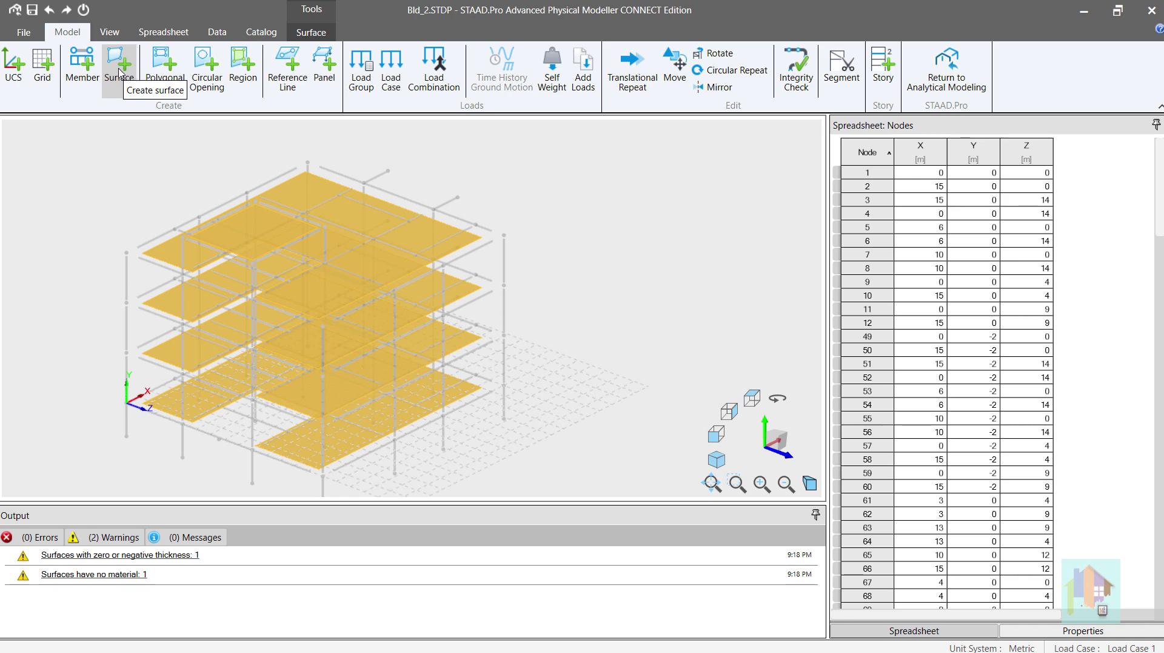
{"action": "left_click", "coordinate": [120, 71]}
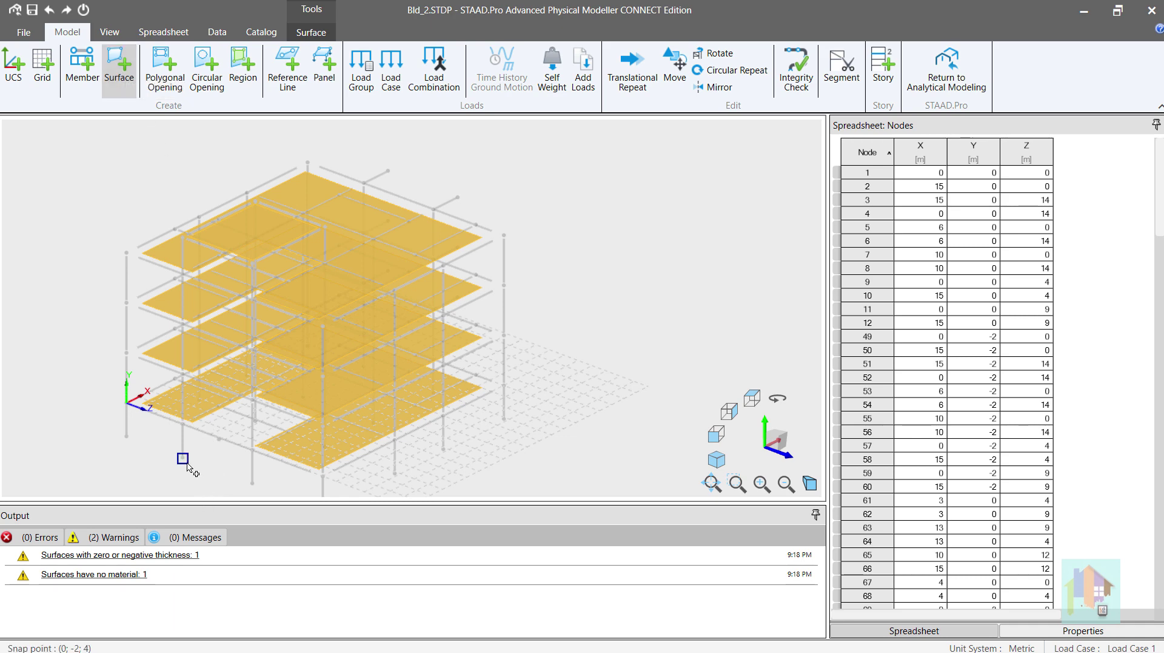
{"action": "left_click", "coordinate": [182, 236]}
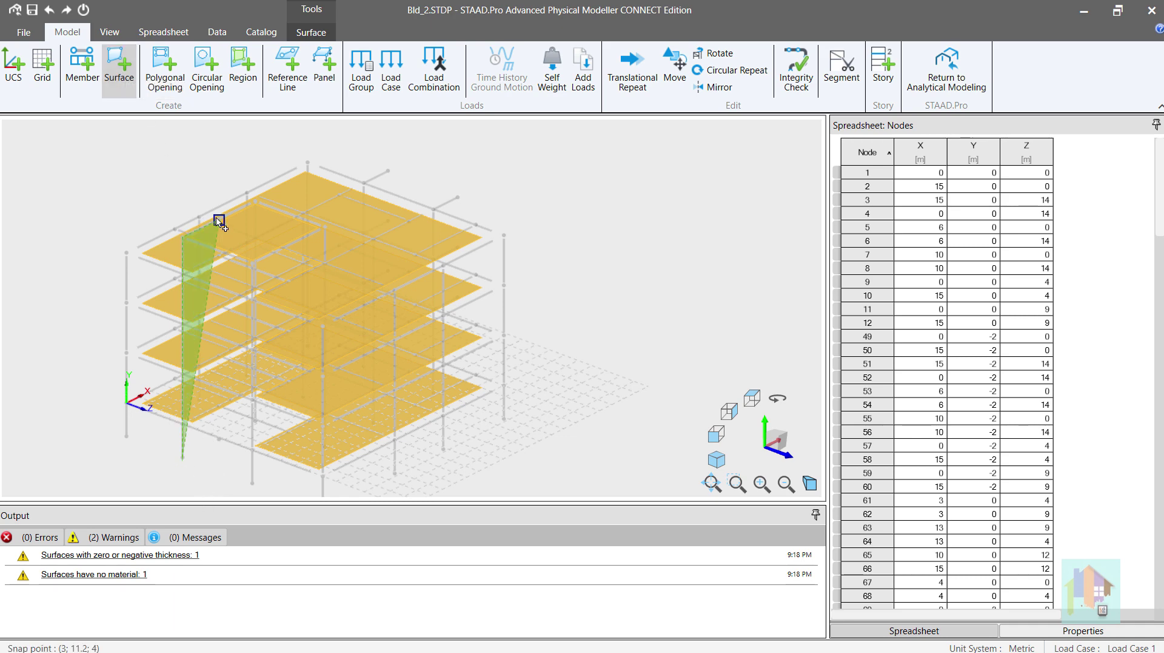
{"action": "left_click", "coordinate": [220, 218]}
{"action": "double_click", "coordinate": [219, 441]}
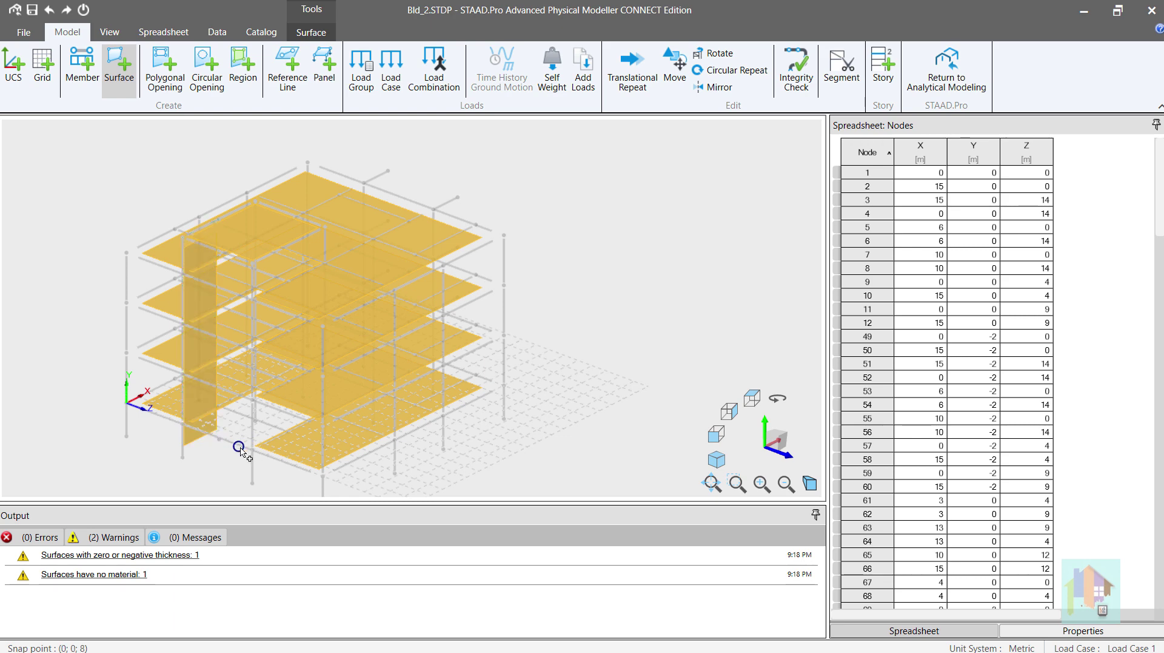
Show the analysis model and examine how the wall mesh connects with the floor slab meshes, and clear the selection
{"action": "left_click", "coordinate": [110, 32]}
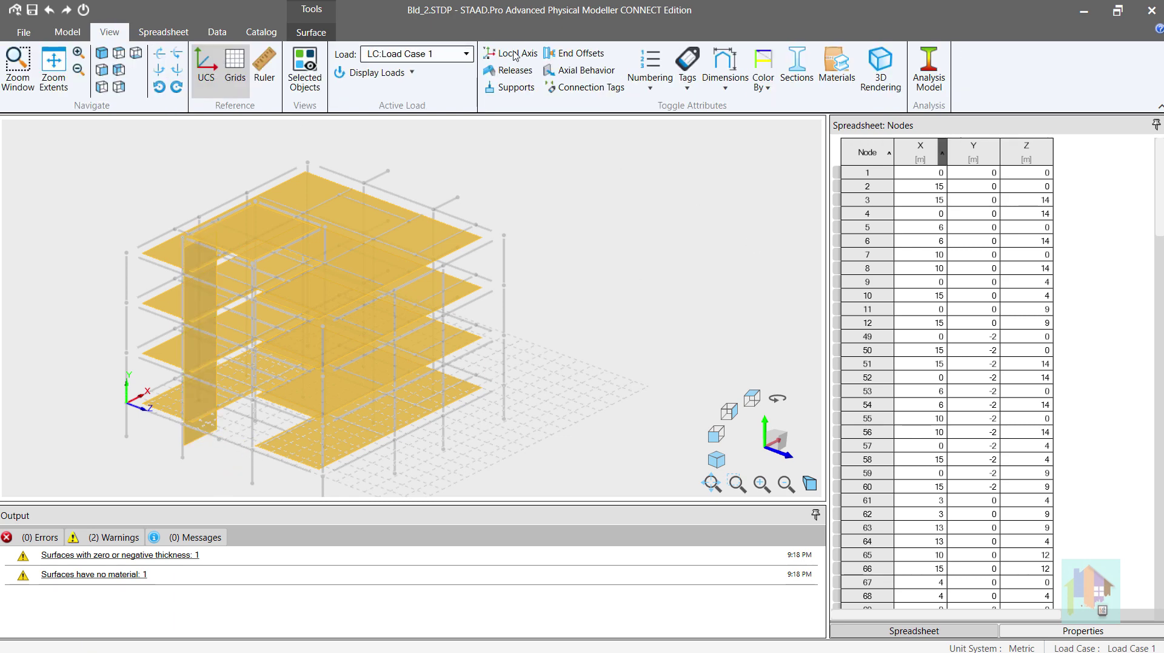
{"action": "left_click", "coordinate": [920, 89]}
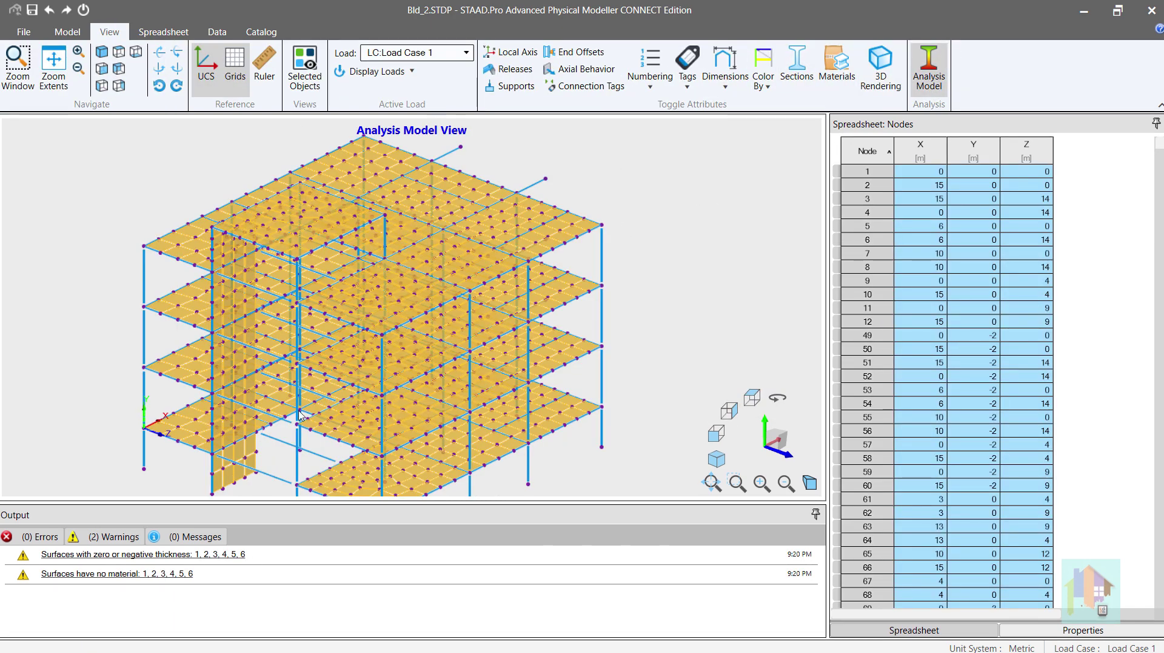
{"action": "middle_click_drag", "start_coordinate": [299, 415], "coordinate": [444, 408]}
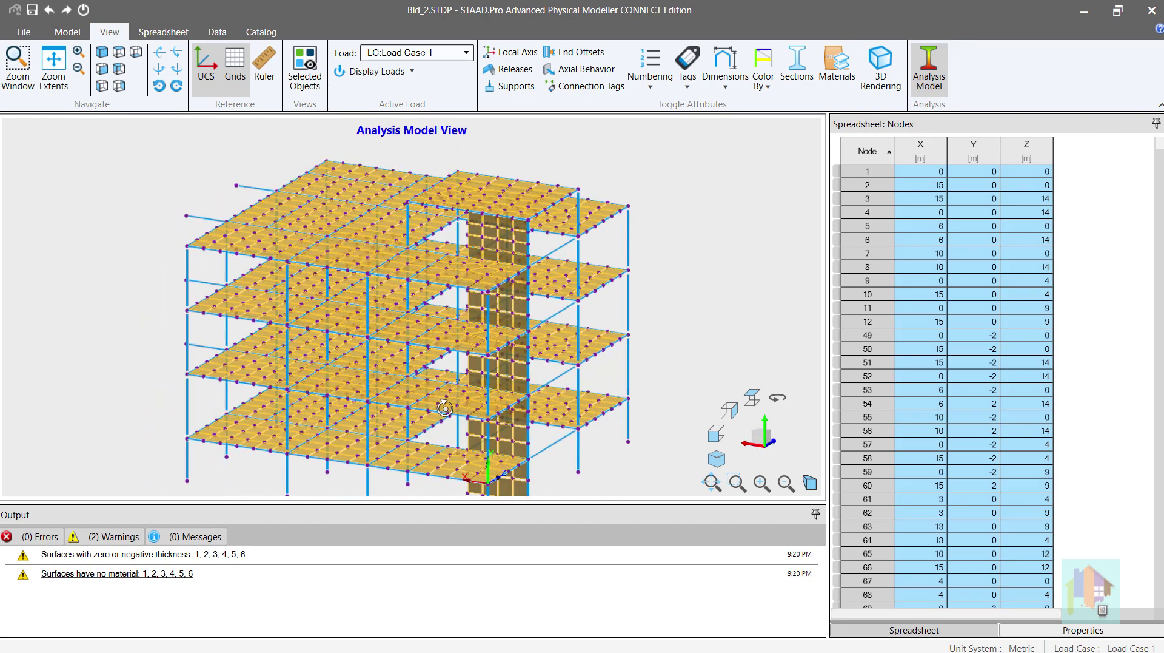
{"action": "scroll", "coordinate": [445, 407], "scroll_direction": "up", "scroll_amount": 5}
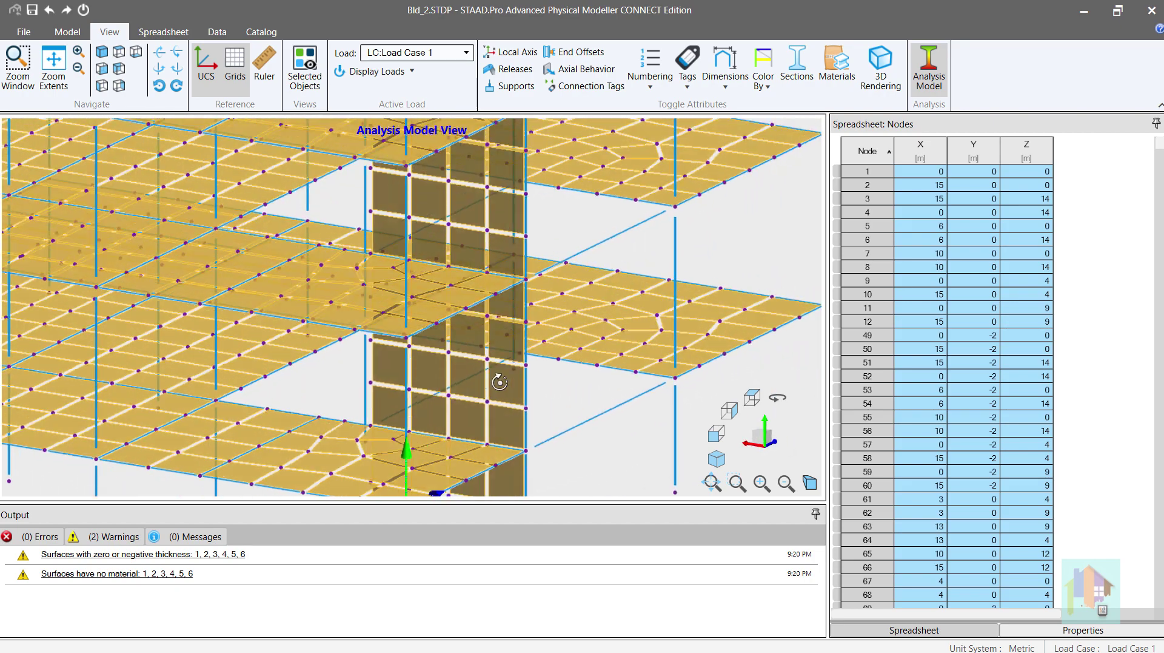
{"action": "middle_click_drag", "start_coordinate": [499, 381], "coordinate": [455, 399]}
{"action": "scroll", "coordinate": [440, 375], "scroll_direction": "down", "scroll_amount": 1}
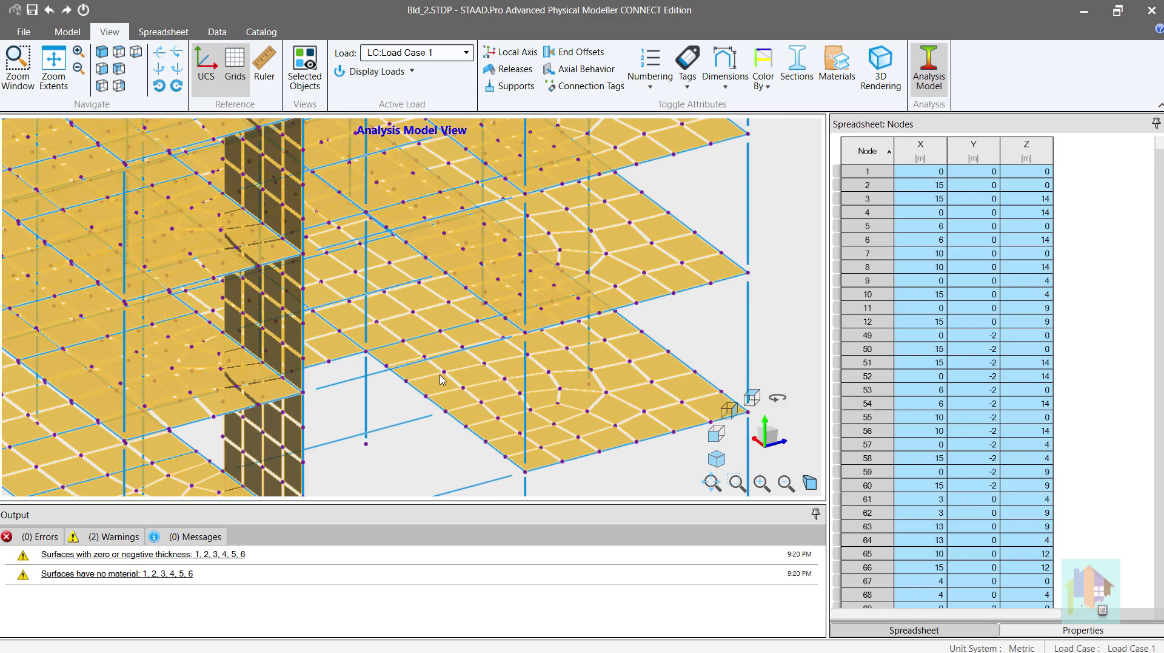
{"action": "scroll", "coordinate": [438, 371], "scroll_direction": "down", "scroll_amount": 3}
{"action": "middle_click_drag", "start_coordinate": [381, 266], "coordinate": [399, 285]}
{"action": "middle_click_drag", "start_coordinate": [456, 348], "coordinate": [358, 359]}
{"action": "left_click", "coordinate": [597, 316]}
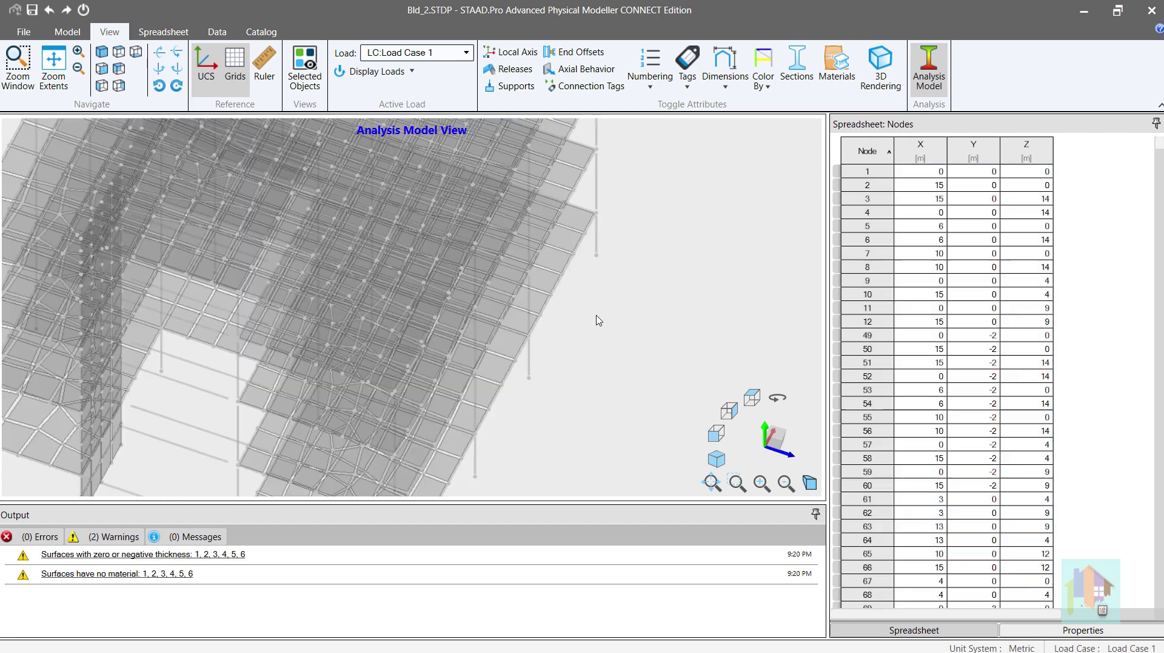
Leave the analysis mesh display and return to the physical model view
{"action": "scroll", "coordinate": [434, 297], "scroll_direction": "down", "scroll_amount": 2}
{"action": "middle_click_drag", "start_coordinate": [402, 341], "coordinate": [390, 315]}
{"action": "left_click", "coordinate": [927, 74]}
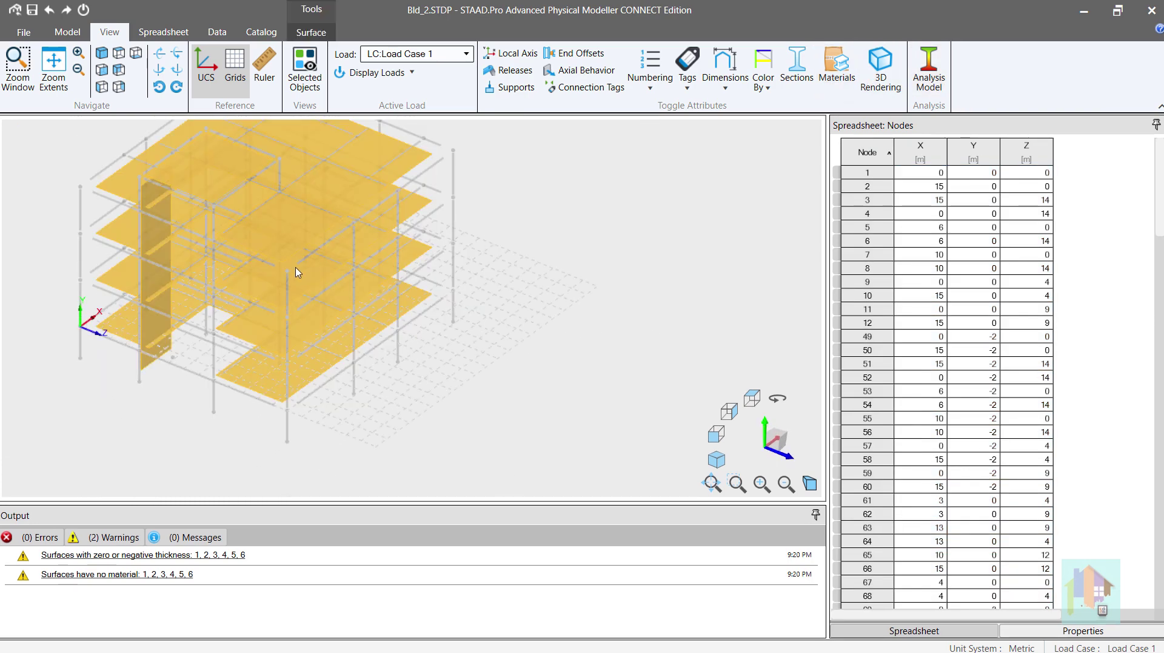
Copy the shear wall surface once along the Z axis with Translational Repeat, placing the copy at Z = 9 m
{"action": "left_click", "coordinate": [154, 287]}
{"action": "left_click", "coordinate": [78, 33]}
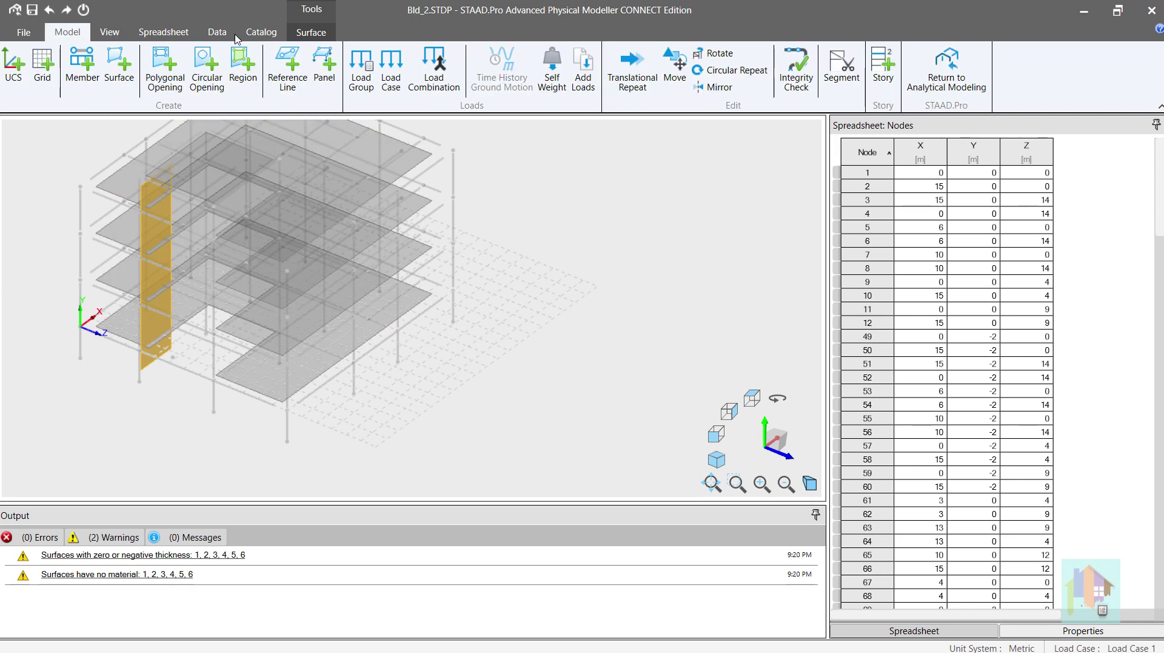
{"action": "left_click", "coordinate": [633, 69]}
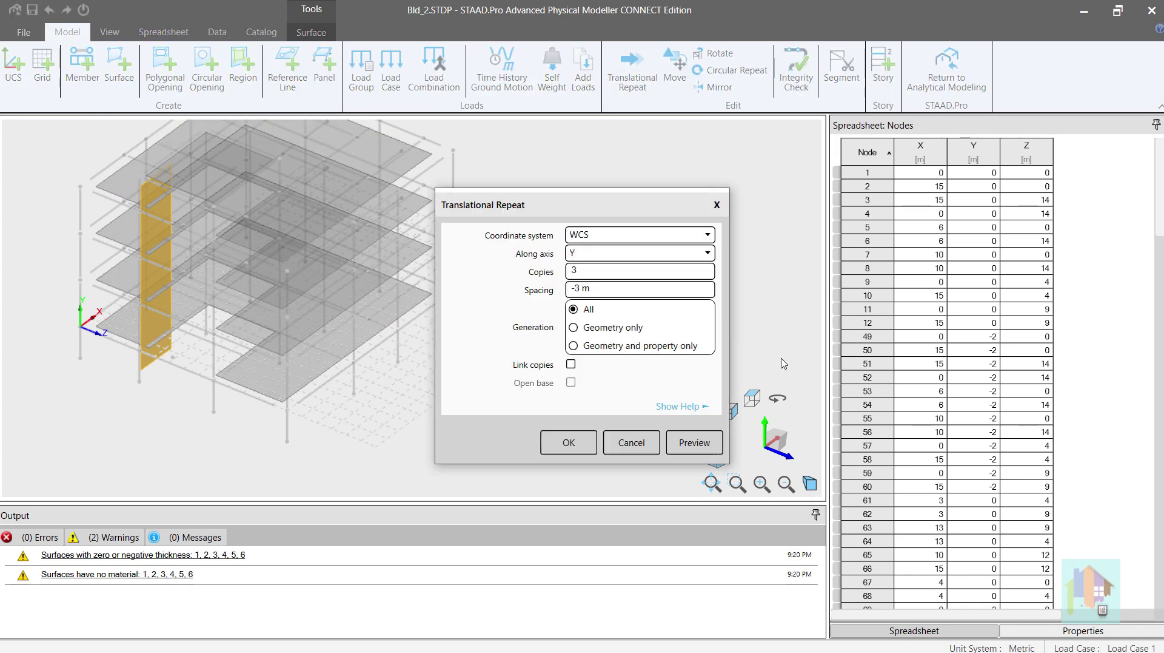
{"action": "left_click", "coordinate": [694, 443]}
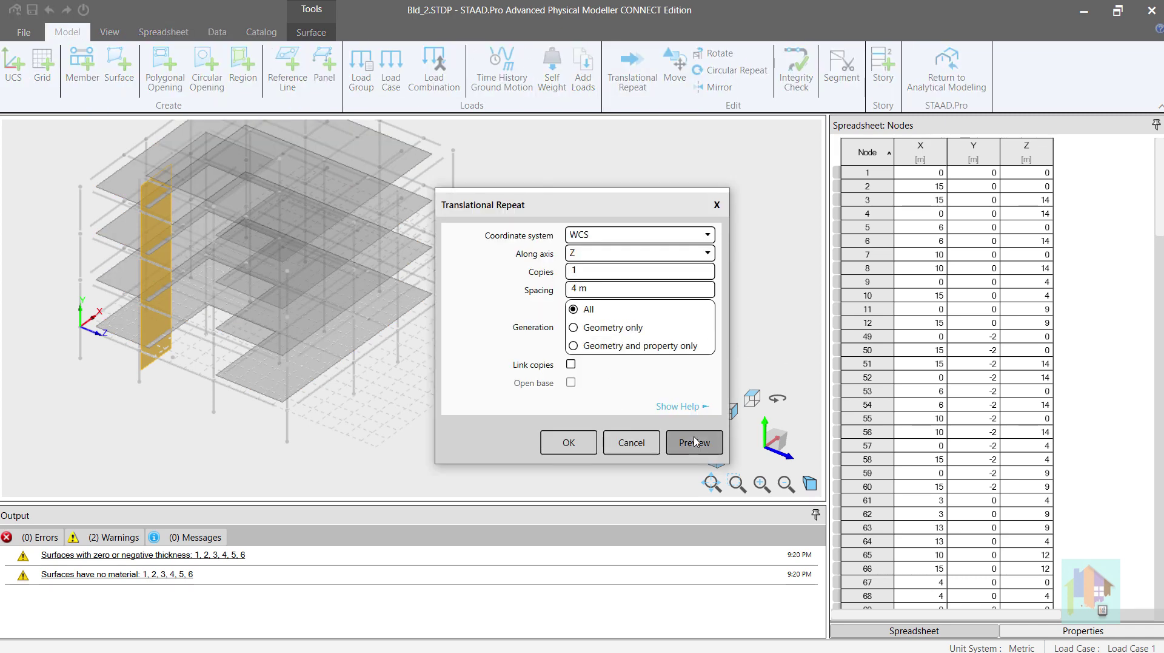
{"action": "left_click", "coordinate": [569, 442]}
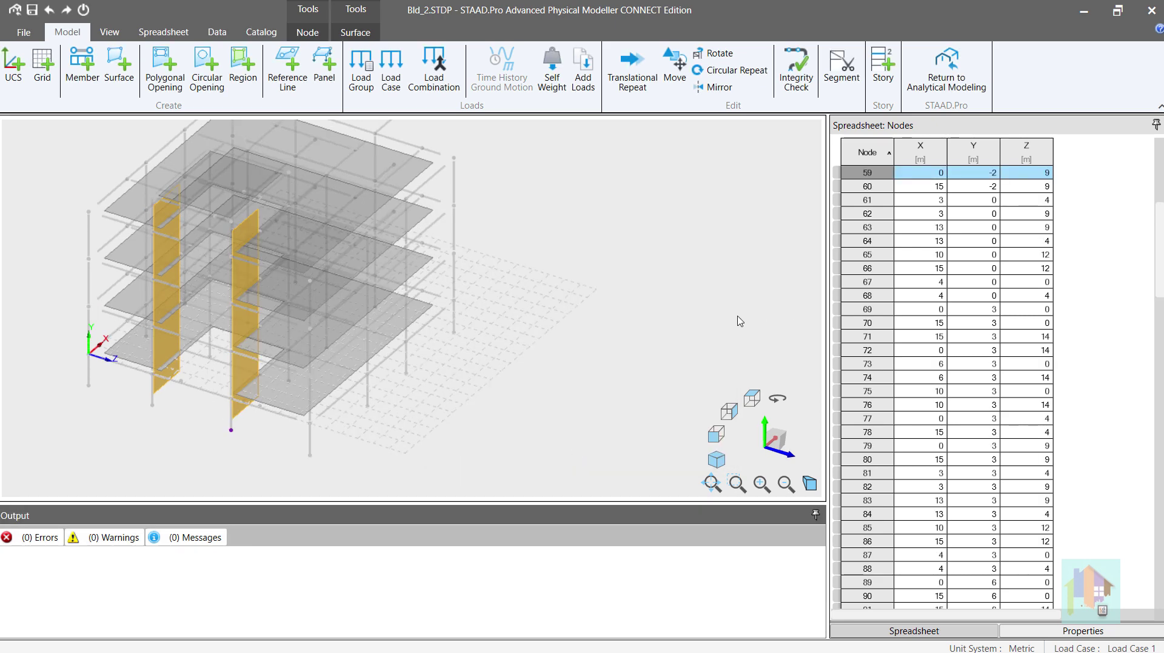
Draw a four-corner wall surface at X = 0 between Z = 4 and Z = 9 m, joining the two parallel walls over their full height
{"action": "left_click", "coordinate": [118, 68]}
{"action": "left_click", "coordinate": [231, 431]}
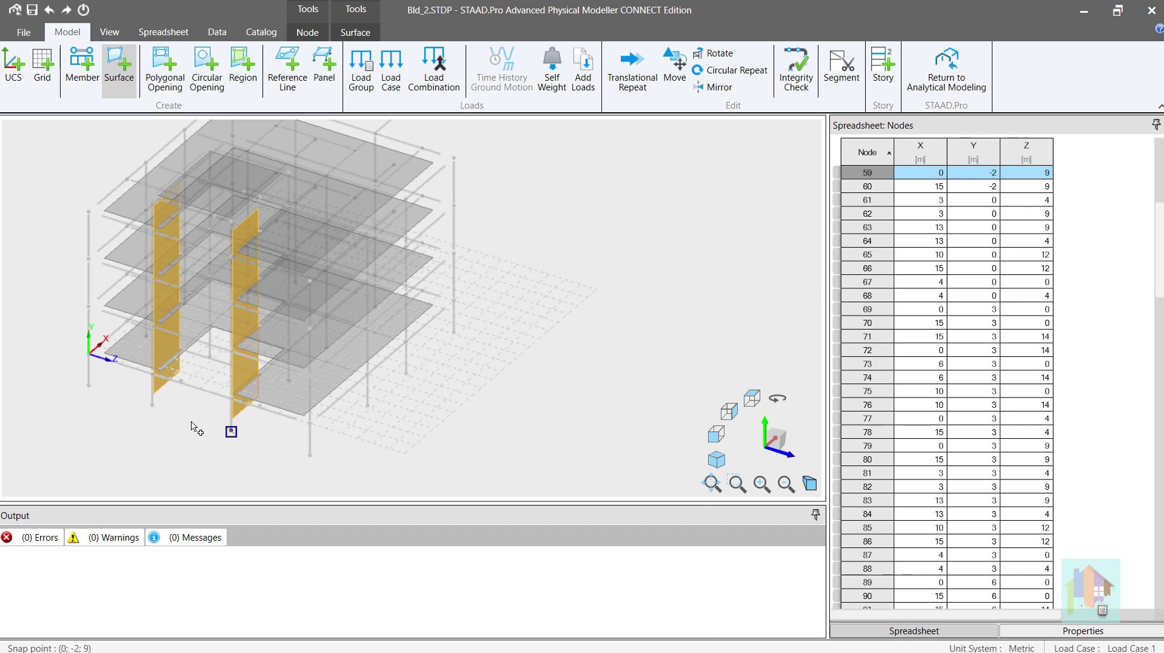
{"action": "left_click", "coordinate": [151, 406]}
{"action": "left_click", "coordinate": [184, 209]}
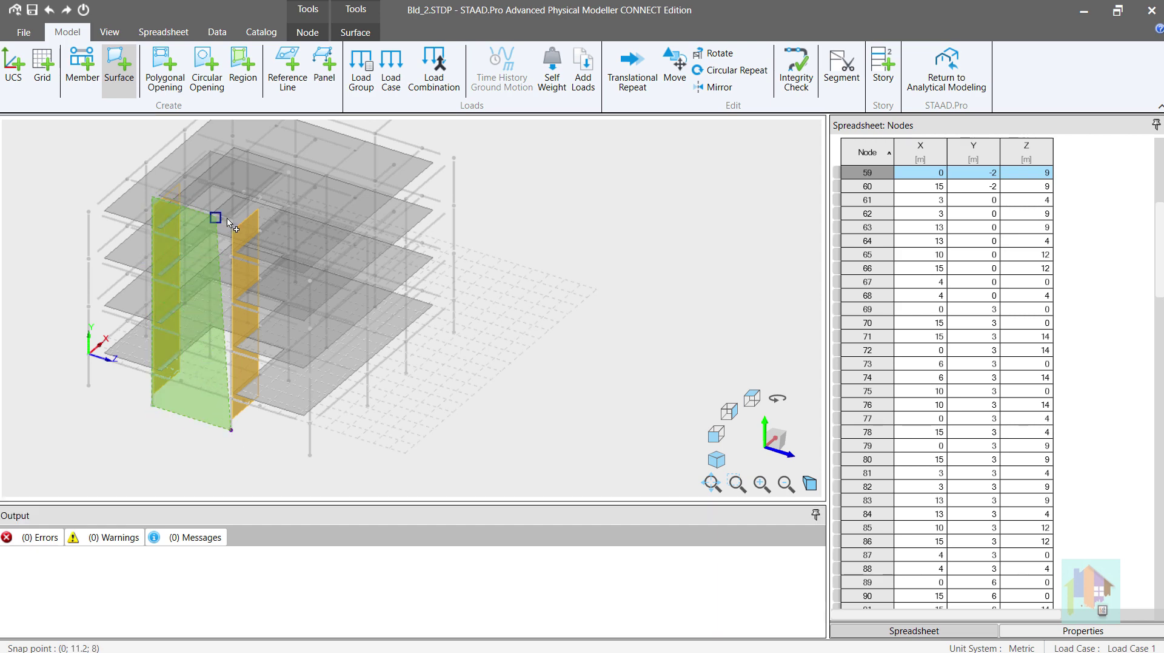
{"action": "left_click", "coordinate": [231, 223]}
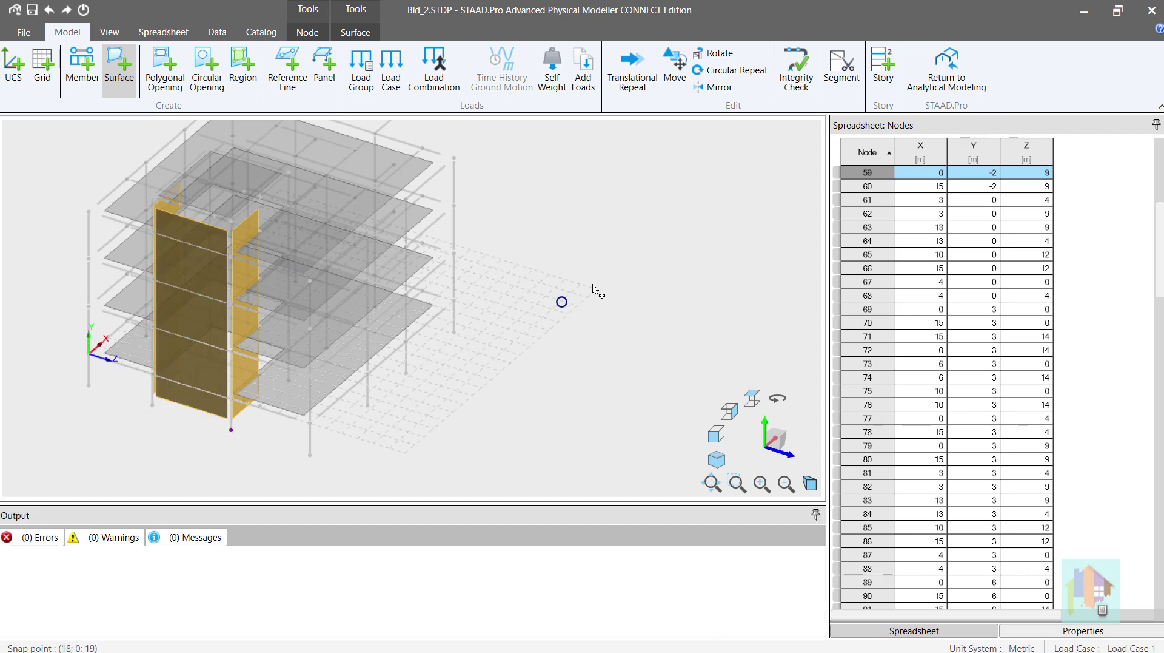
{"action": "key", "text": "Escape"}
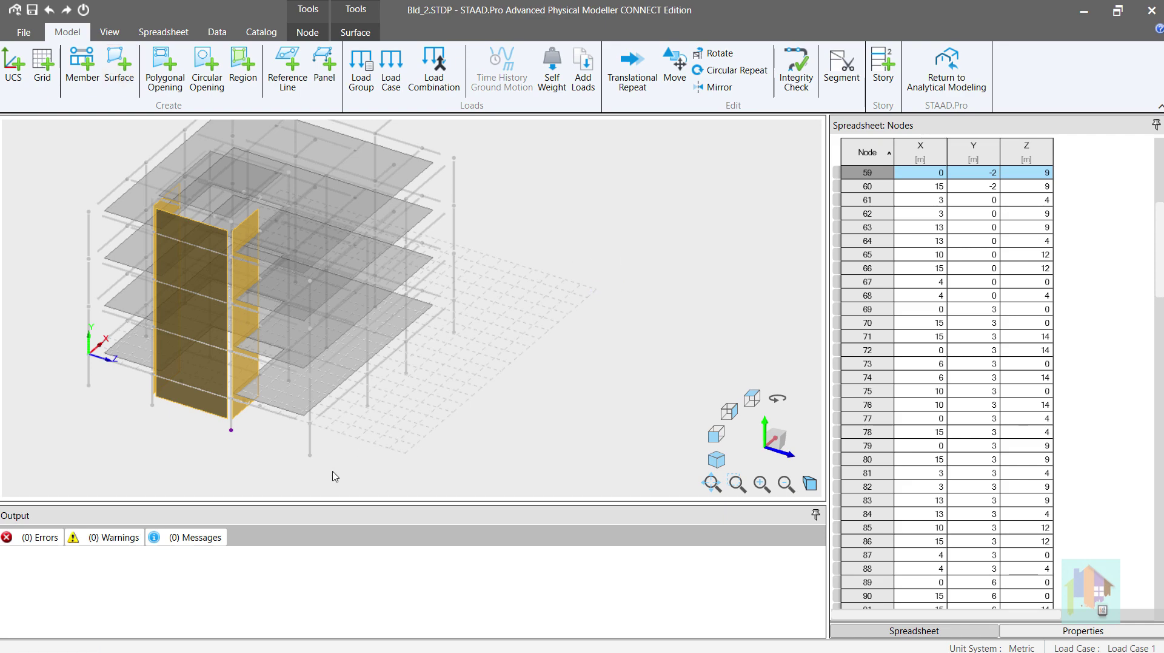
{"action": "left_click_drag", "start_coordinate": [376, 467], "coordinate": [75, 141]}
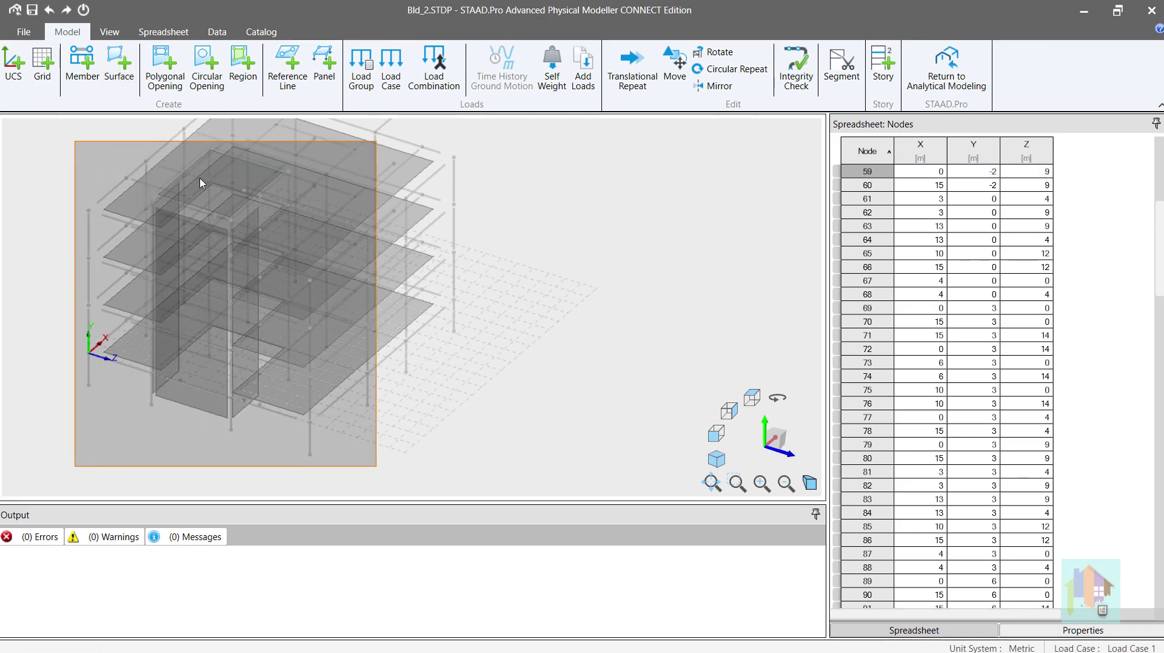
{"action": "mouse_move", "coordinate": [336, 353]}
{"action": "middle_mouse_down"}
{"action": "mouse_move", "coordinate": [265, 351]}
{"action": "mouse_move", "coordinate": [291, 396]}
{"action": "mouse_move", "coordinate": [346, 341]}
{"action": "middle_mouse_up"}
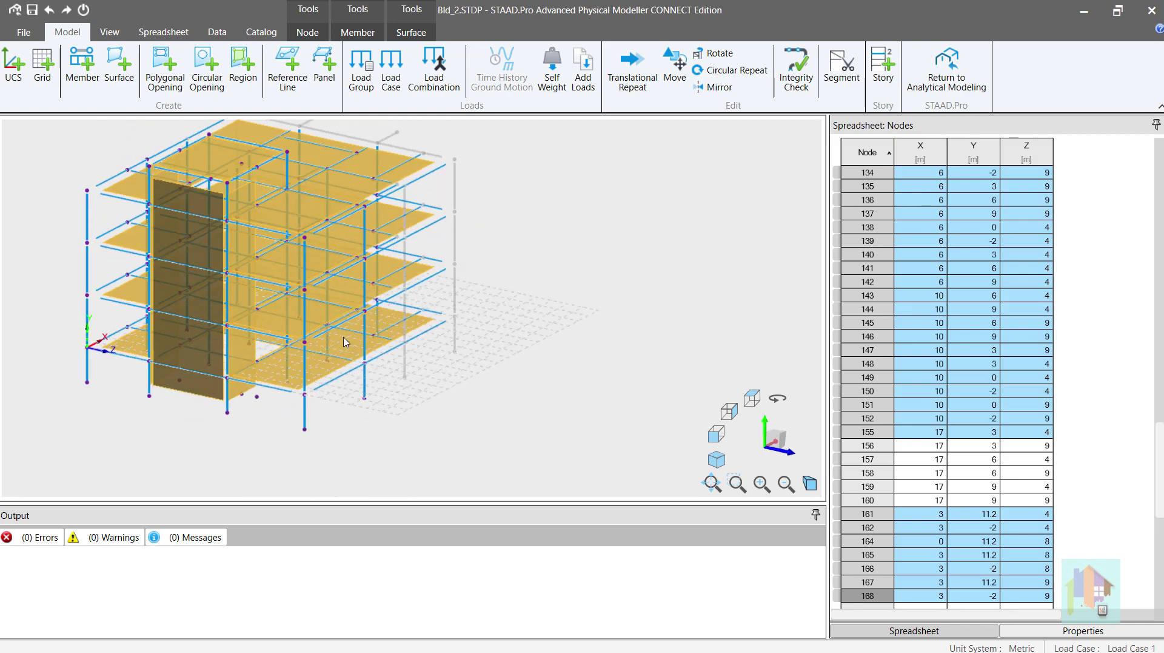
{"action": "left_click", "coordinate": [566, 348]}
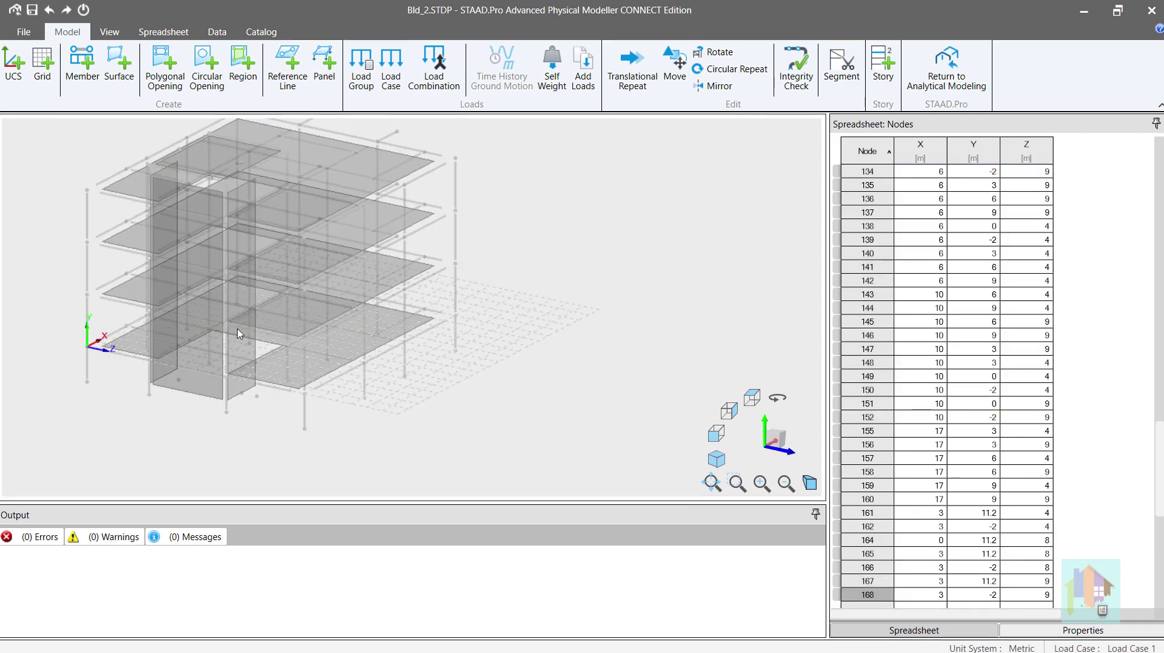
{"action": "scroll", "coordinate": [167, 369], "scroll_direction": "up", "scroll_amount": 1}
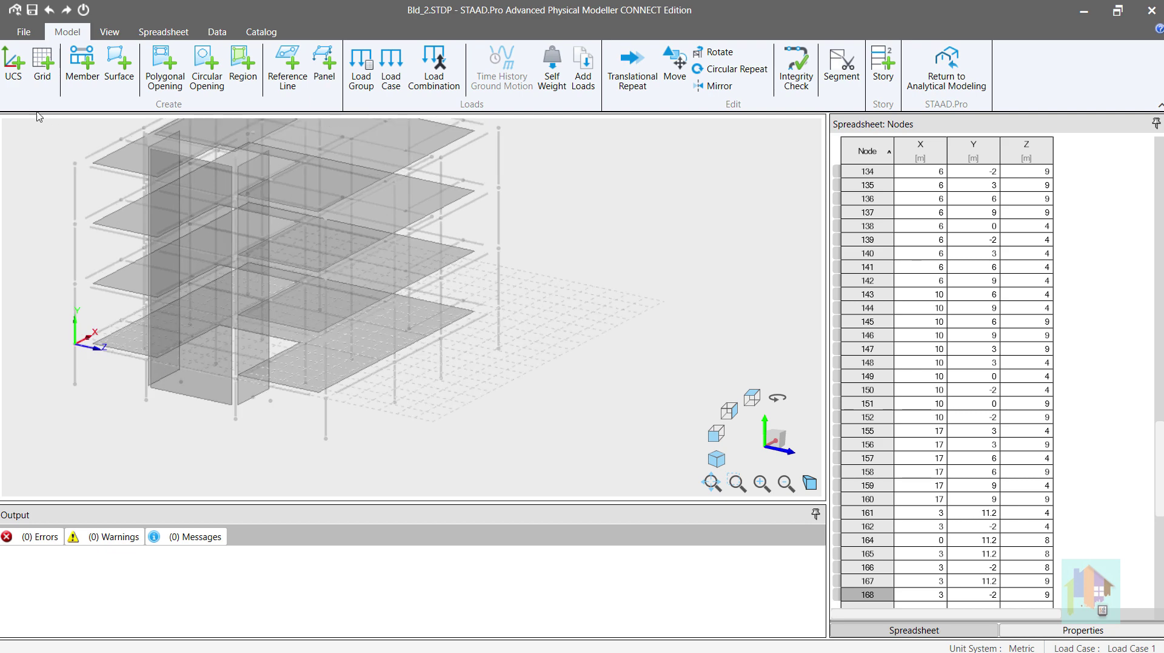
Create UCS 2 with its origin at Z = 4 m, and add a YZ grid on it with 6 by 10 spaces of 0.5 m
{"action": "left_click", "coordinate": [13, 60]}
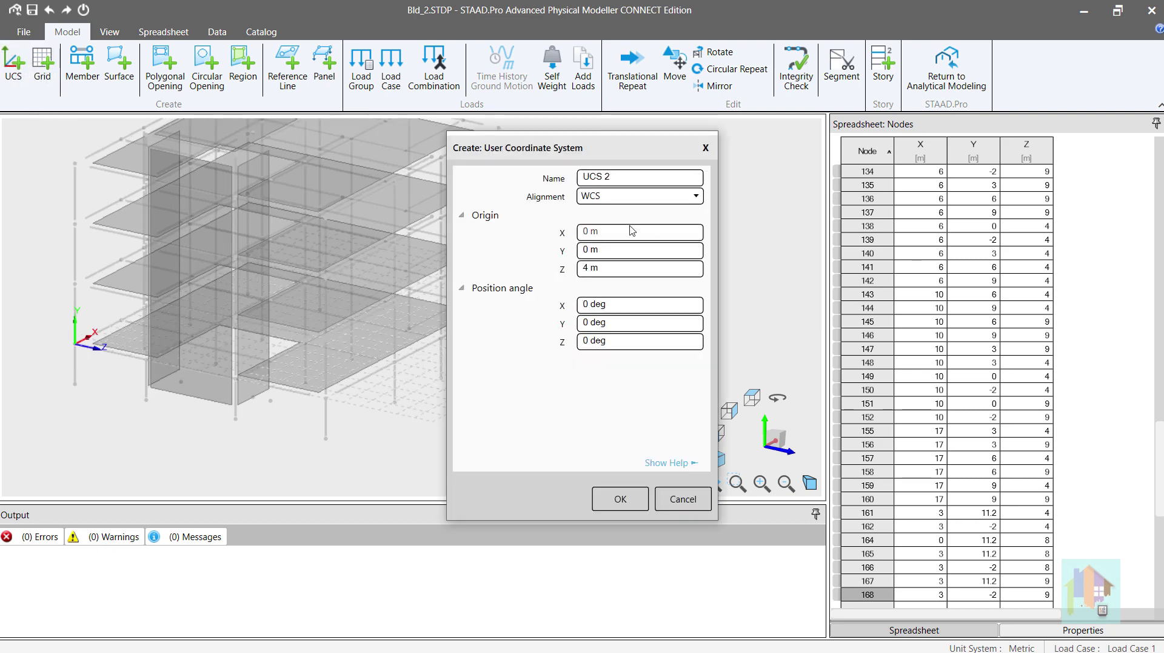
{"action": "left_click", "coordinate": [621, 498]}
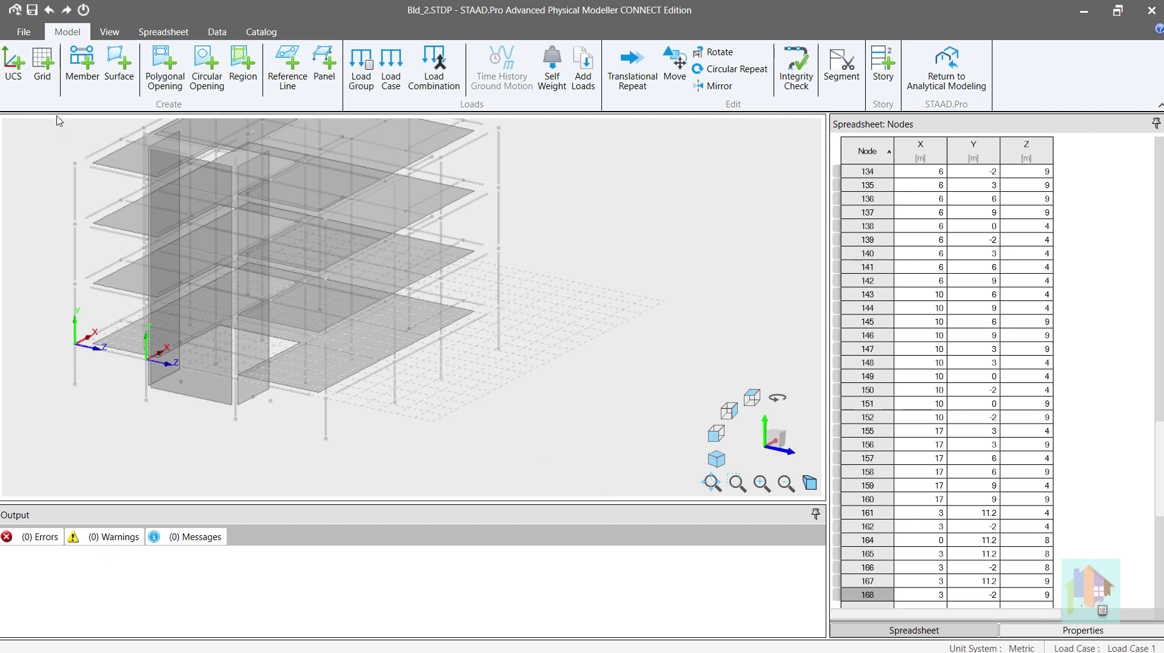
{"action": "left_click", "coordinate": [43, 65]}
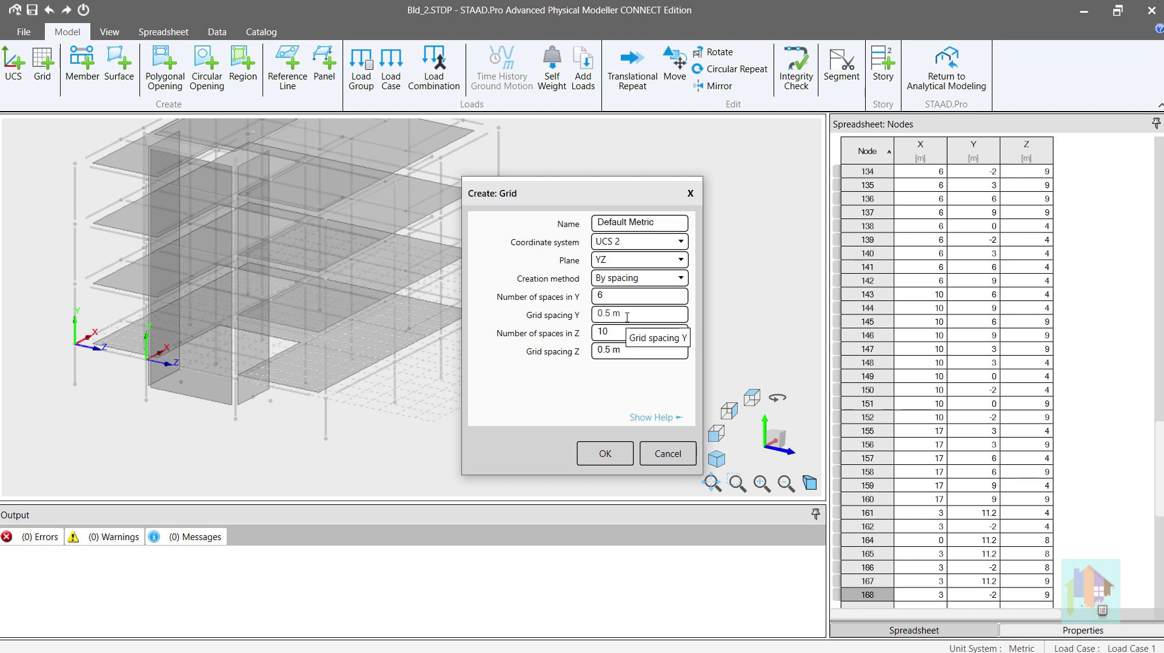
{"action": "left_click", "coordinate": [686, 263]}
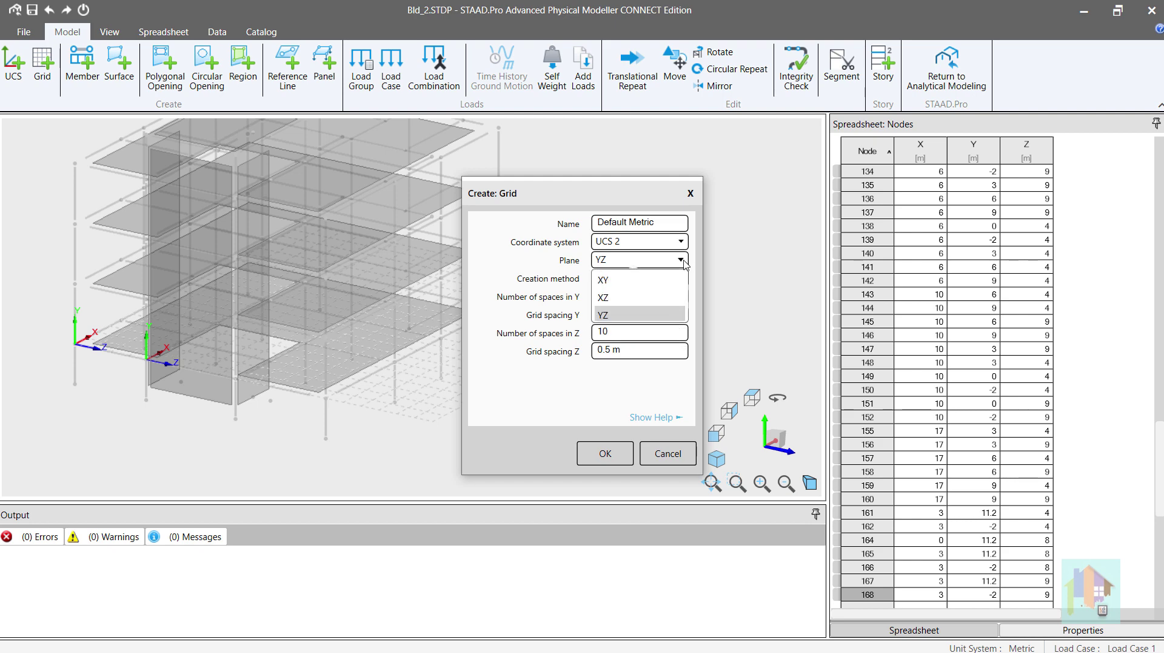
{"action": "left_click", "coordinate": [685, 263]}
{"action": "left_click", "coordinate": [607, 455]}
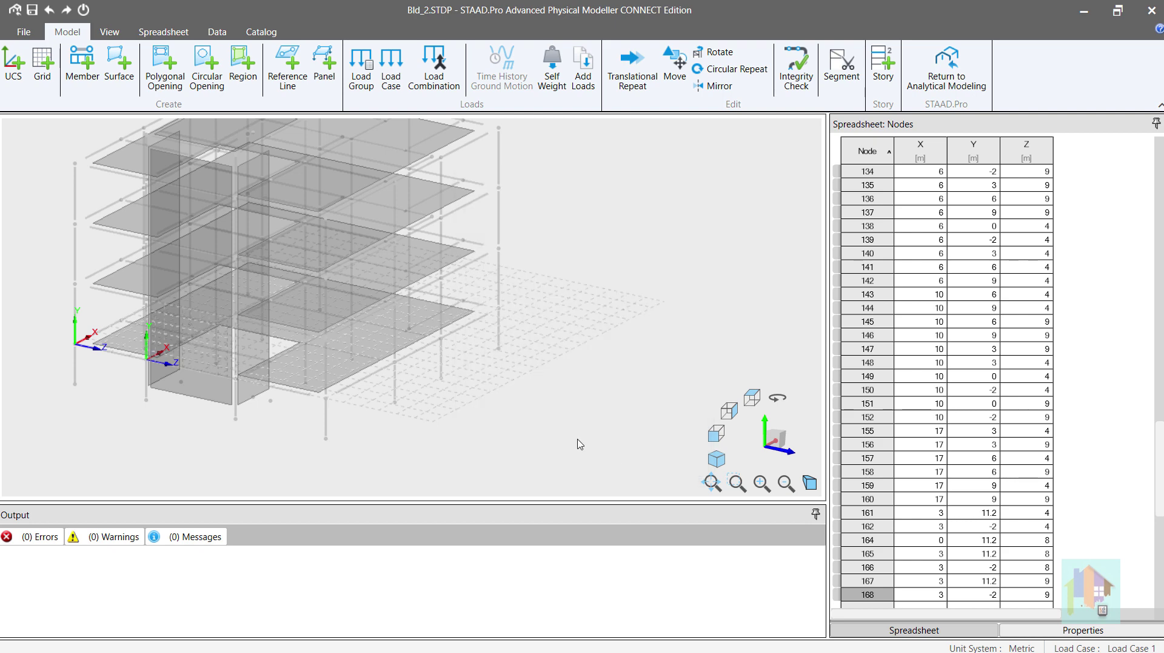
Create a rectangular polygonal opening in the new wall at X = 0, from Y 0.5 to 2.5 m and Z 6 to 7.5 m
{"action": "scroll", "coordinate": [194, 352], "scroll_direction": "up", "scroll_amount": 5}
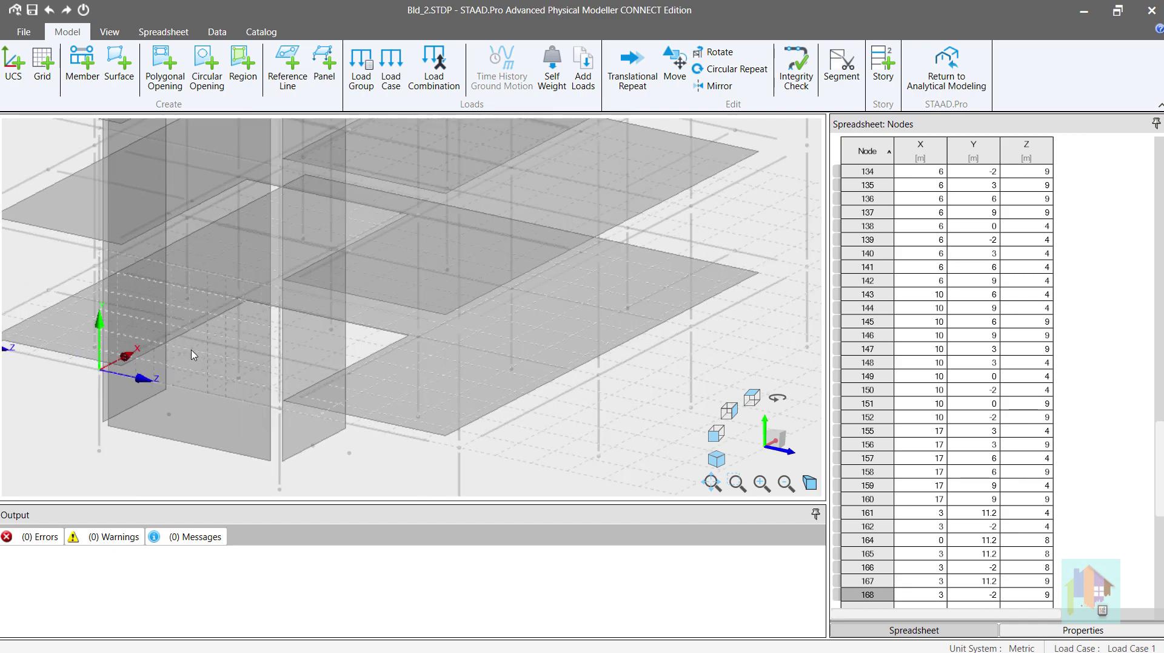
{"action": "middle_click_drag", "start_coordinate": [222, 363], "coordinate": [228, 321]}
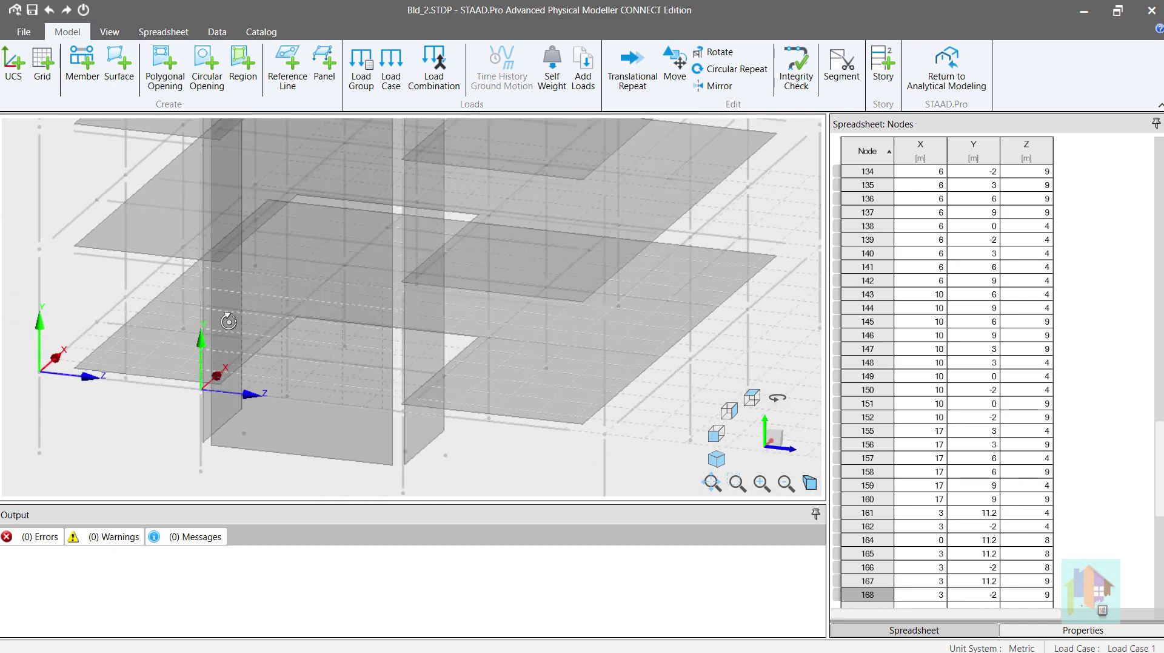
{"action": "left_click", "coordinate": [172, 78]}
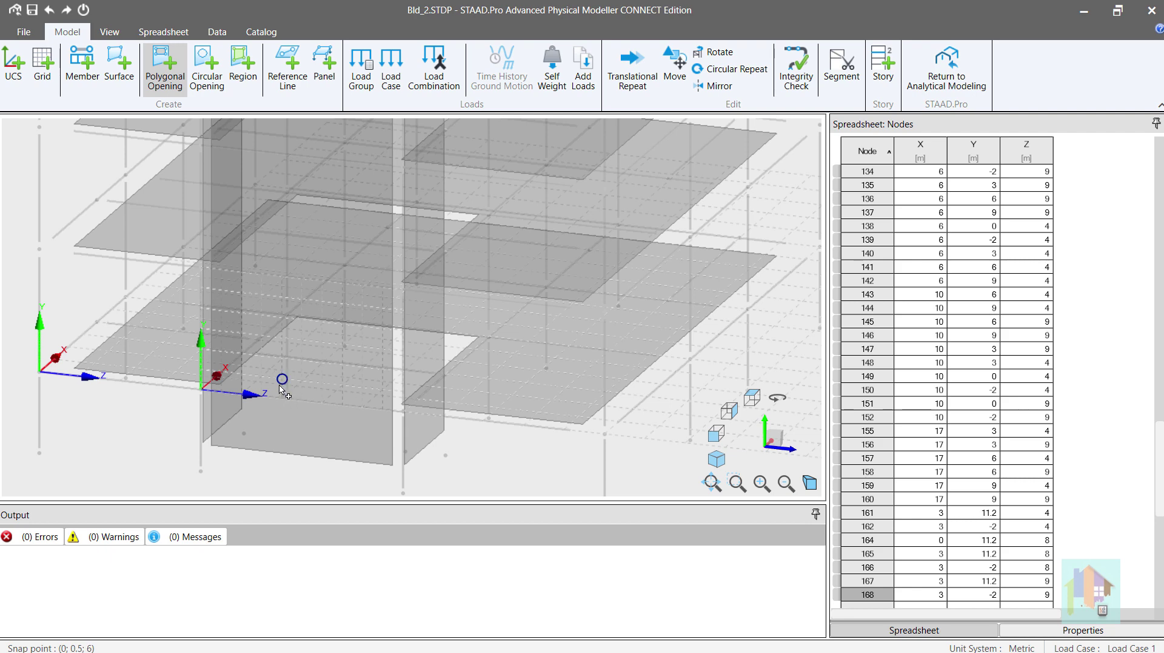
{"action": "left_click", "coordinate": [282, 297]}
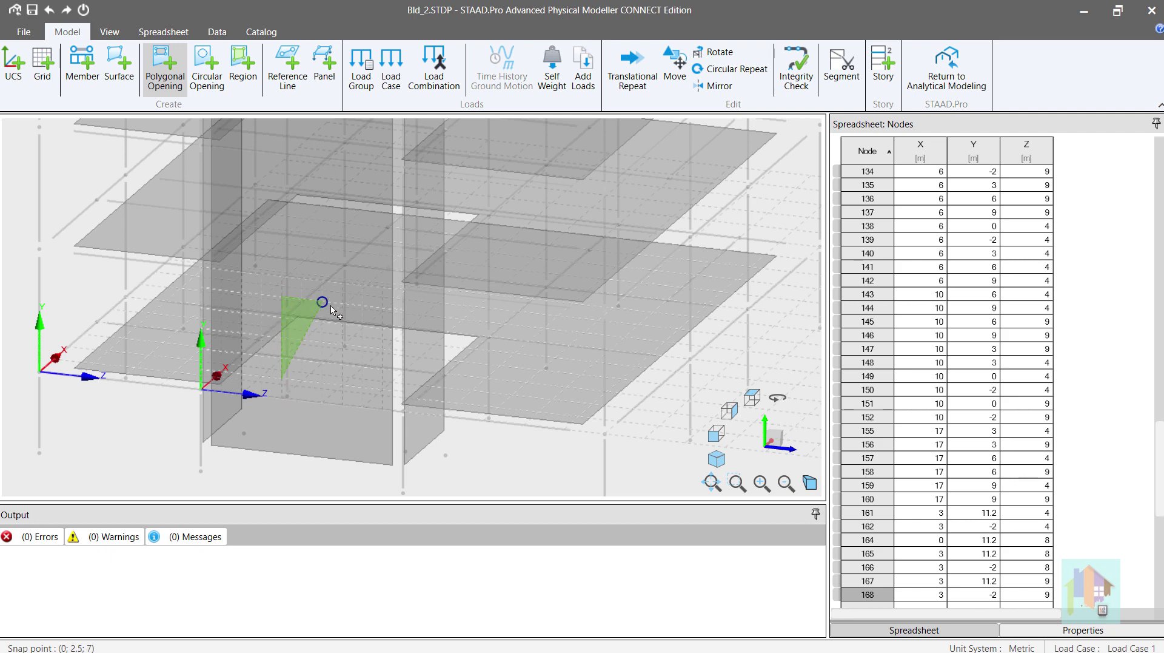
{"action": "left_click", "coordinate": [343, 303]}
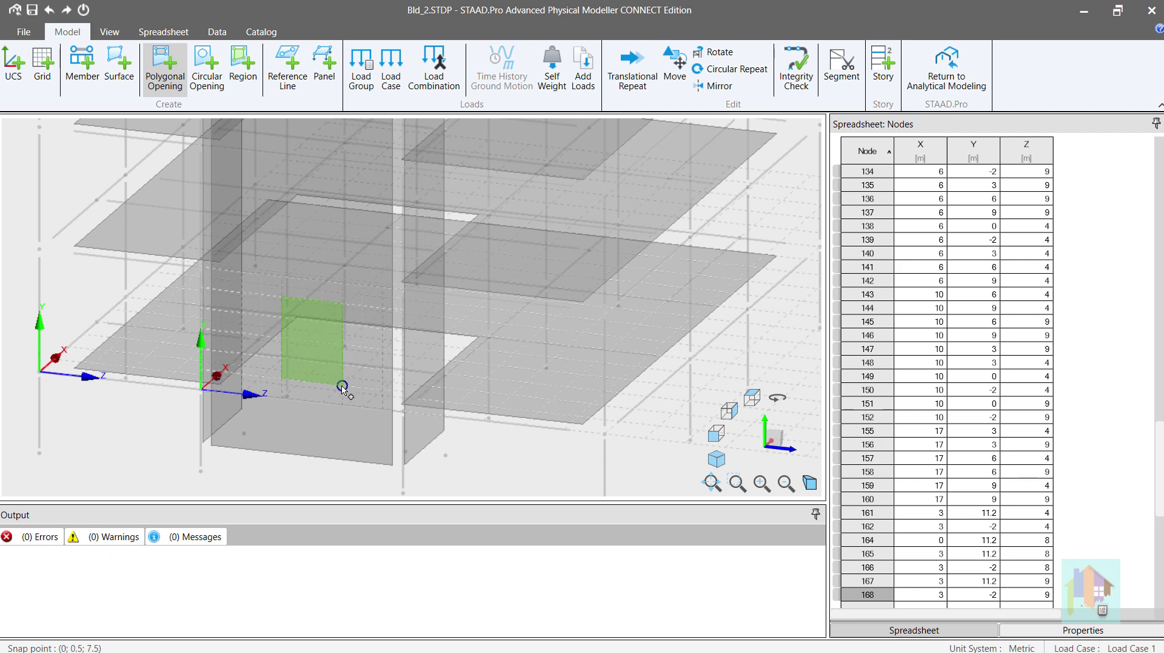
{"action": "double_click", "coordinate": [342, 385]}
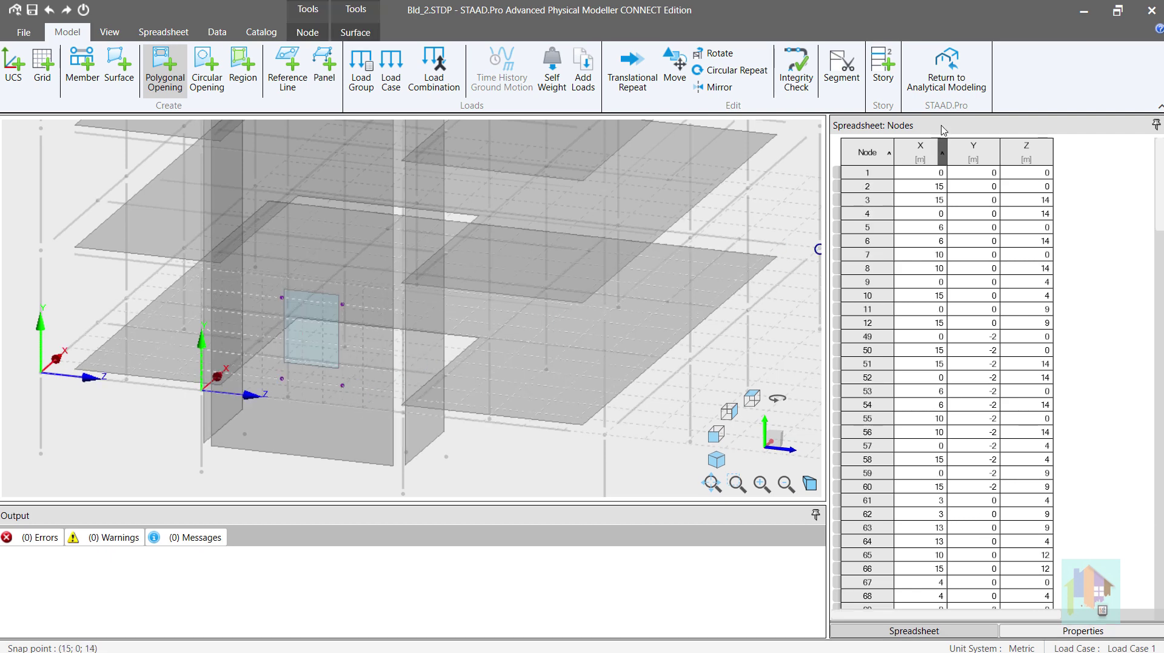
Show the analysis model and examine the meshing around the wall opening
{"action": "left_click", "coordinate": [110, 32]}
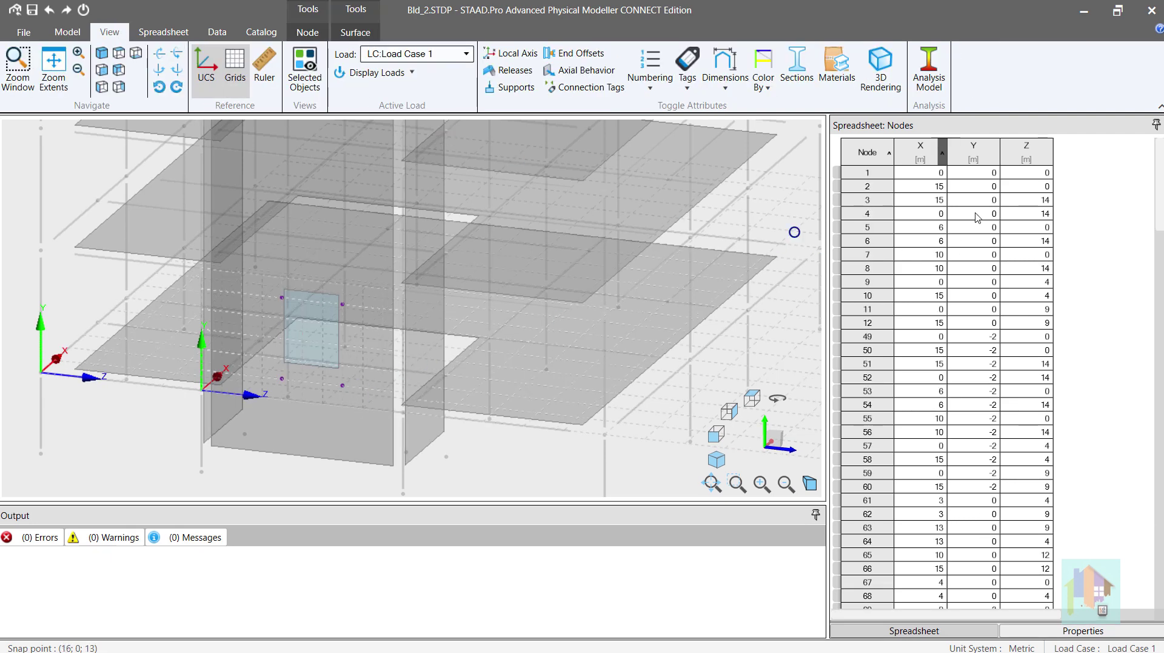
{"action": "left_click", "coordinate": [930, 79]}
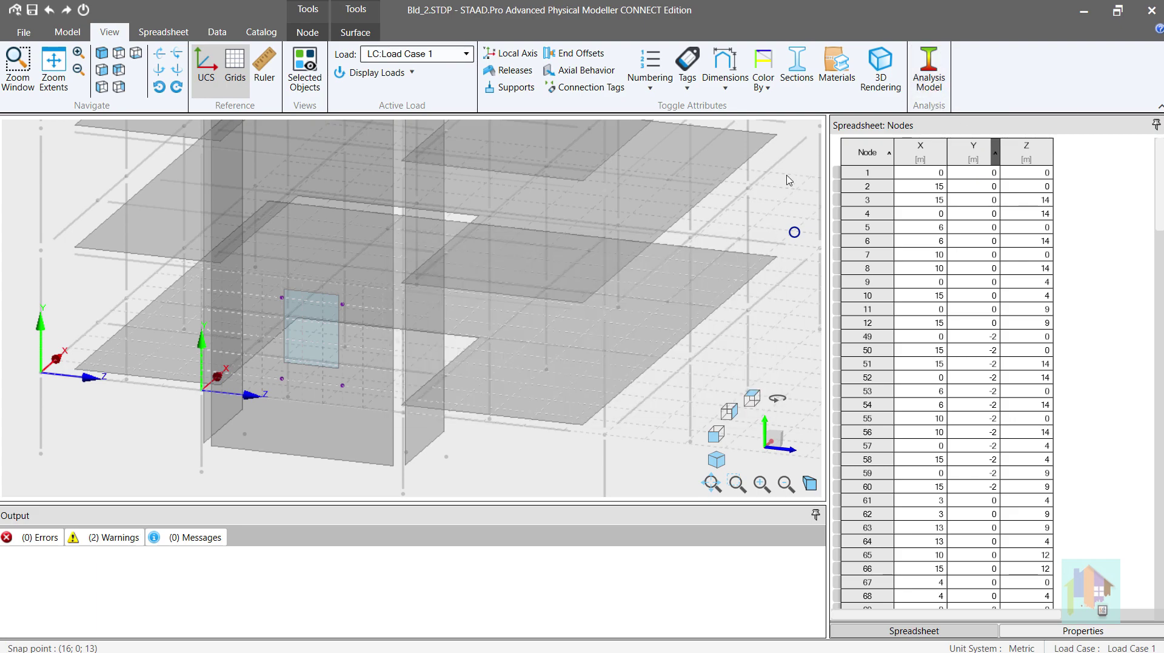
{"action": "scroll", "coordinate": [597, 389], "scroll_direction": "down", "scroll_amount": 4}
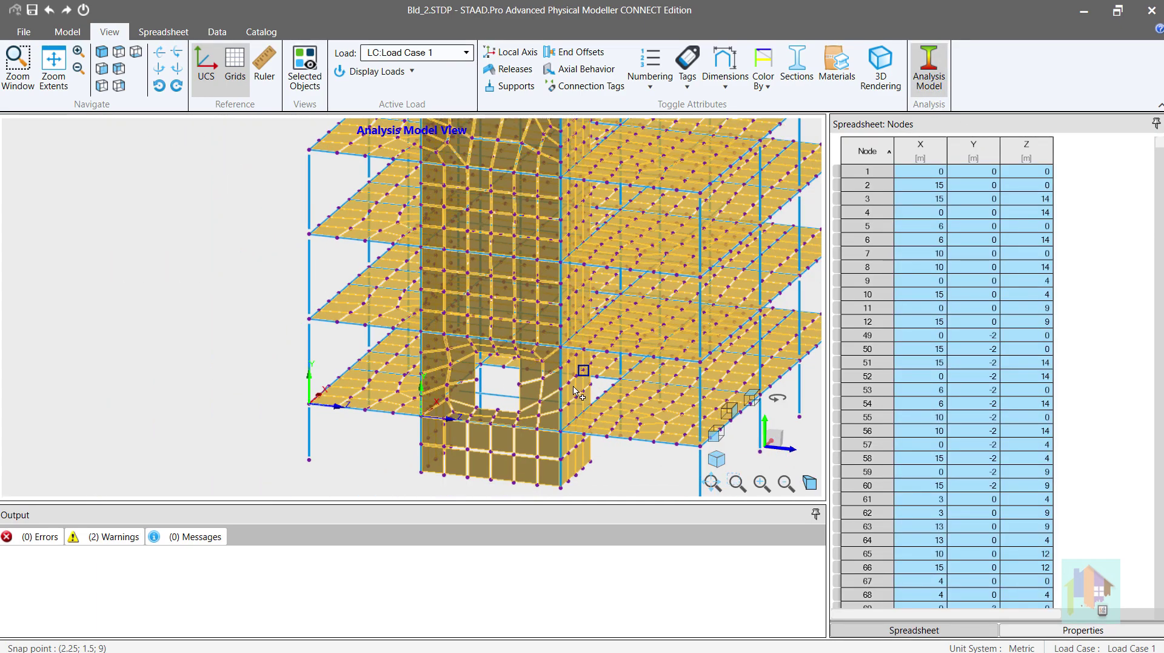
{"action": "mouse_move", "coordinate": [575, 386]}
{"action": "middle_mouse_down"}
{"action": "mouse_move", "coordinate": [515, 391]}
{"action": "mouse_move", "coordinate": [554, 380]}
{"action": "middle_mouse_up"}
{"action": "scroll", "coordinate": [523, 374], "scroll_direction": "up", "scroll_amount": 5}
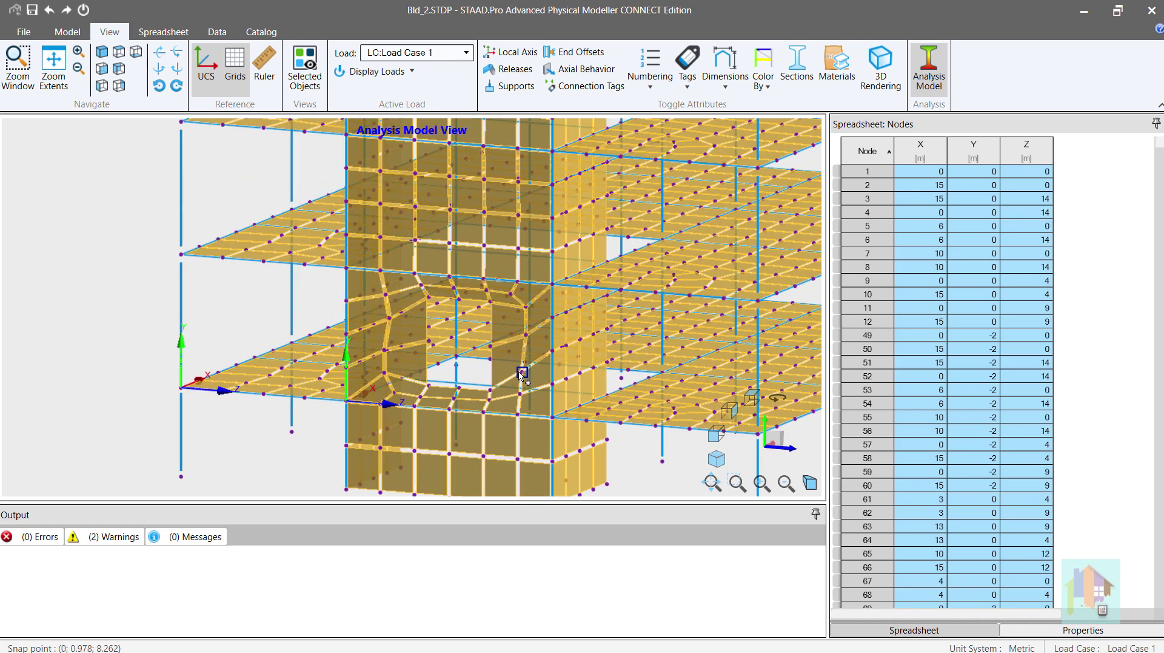
{"action": "scroll", "coordinate": [523, 374], "scroll_direction": "down", "scroll_amount": 5}
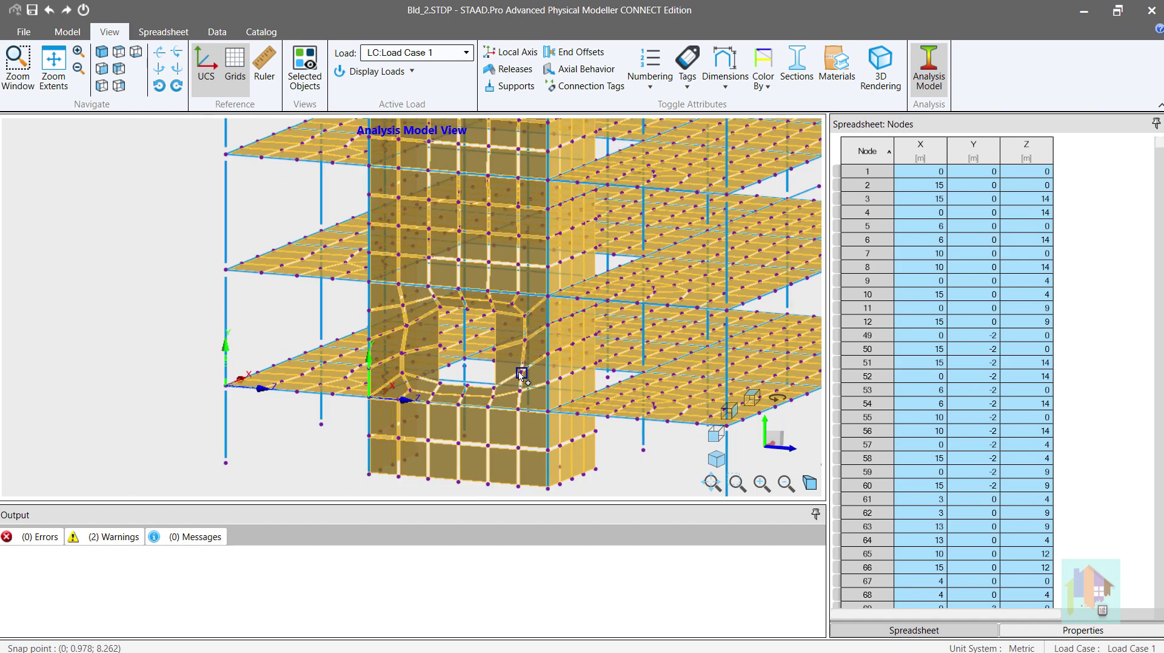
Turn off the analysis model display and transfer the building back to analytical modeling
{"action": "left_click", "coordinate": [930, 70]}
{"action": "left_click", "coordinate": [67, 33]}
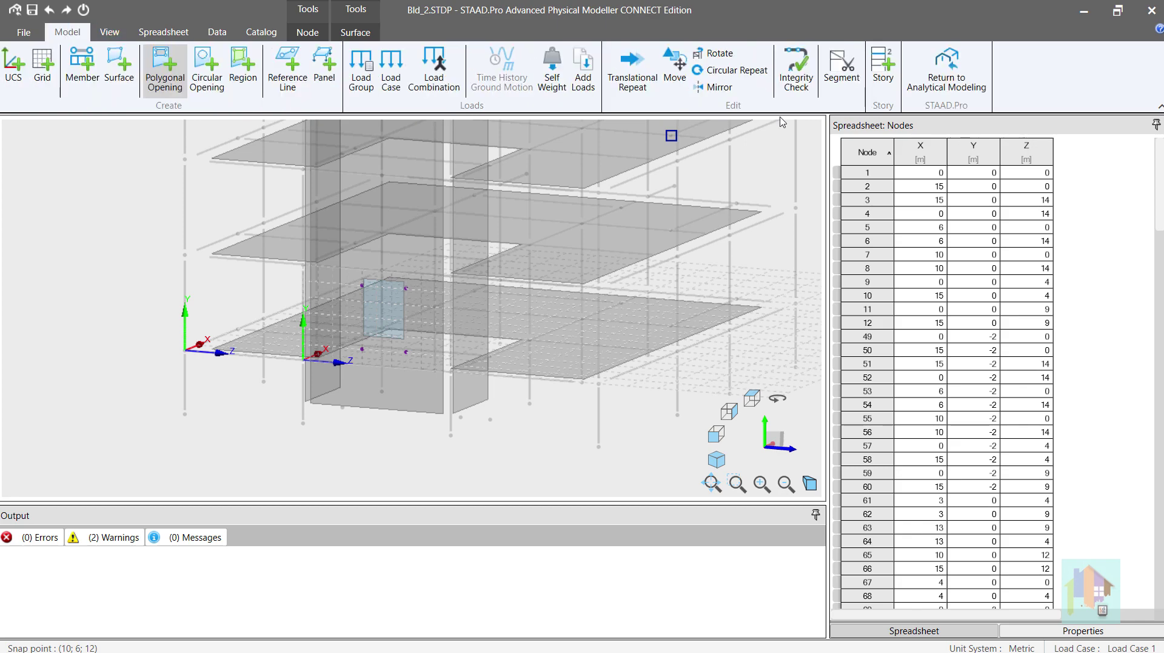
{"action": "left_click", "coordinate": [945, 72]}
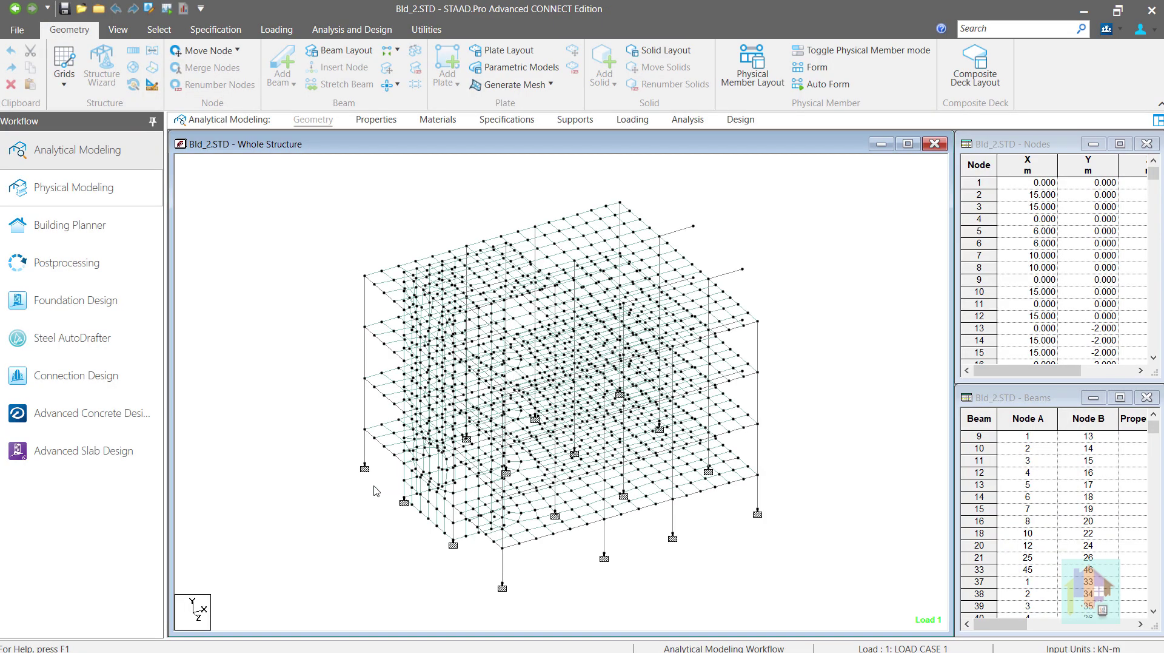
Open the 3D rendering of the whole structure and inspect the shear walls and opening from several sides
{"action": "right_click", "coordinate": [271, 310]}
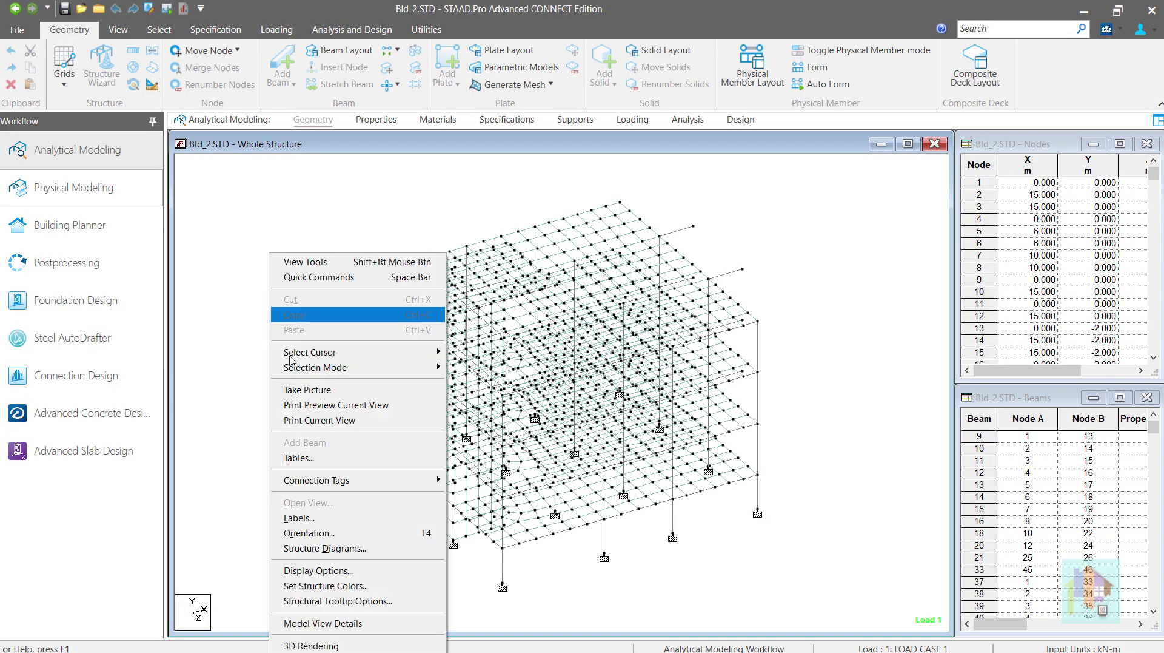
{"action": "left_click", "coordinate": [318, 646]}
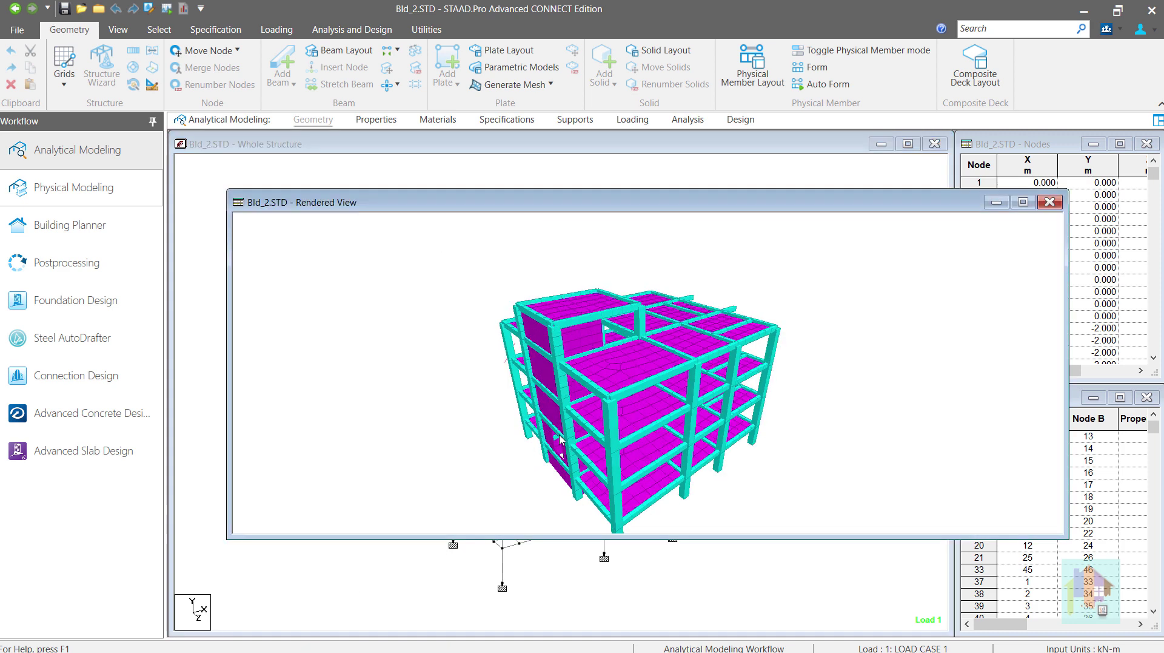
{"action": "left_click_drag", "start_coordinate": [547, 459], "coordinate": [817, 395]}
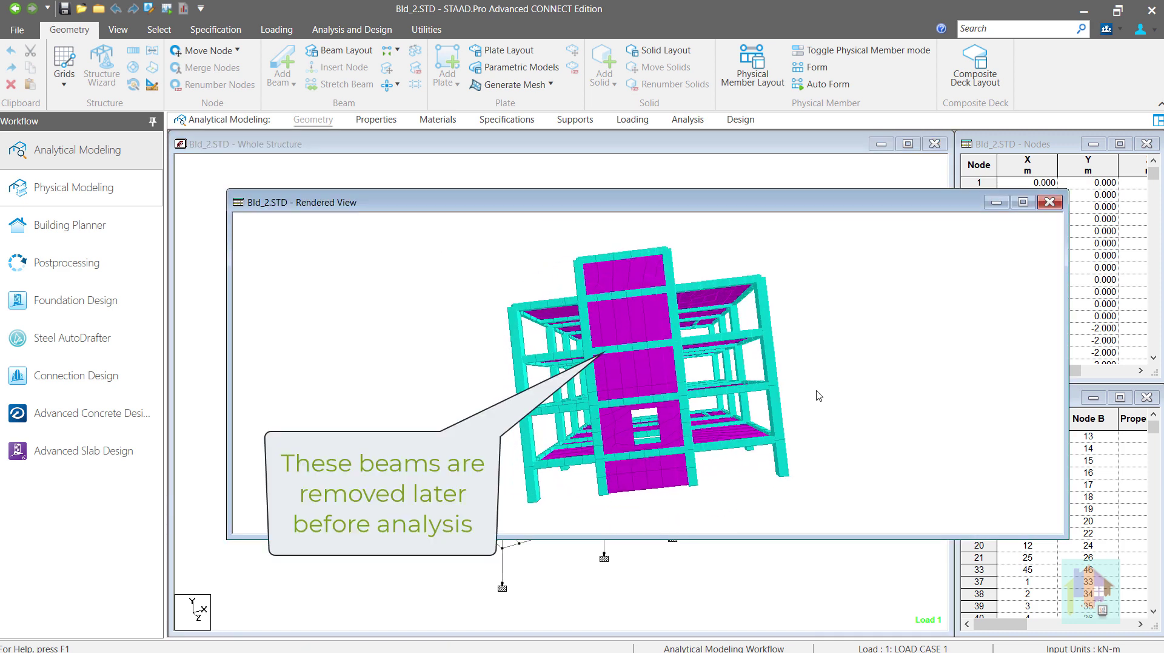
{"action": "left_click_drag", "start_coordinate": [607, 407], "coordinate": [654, 444]}
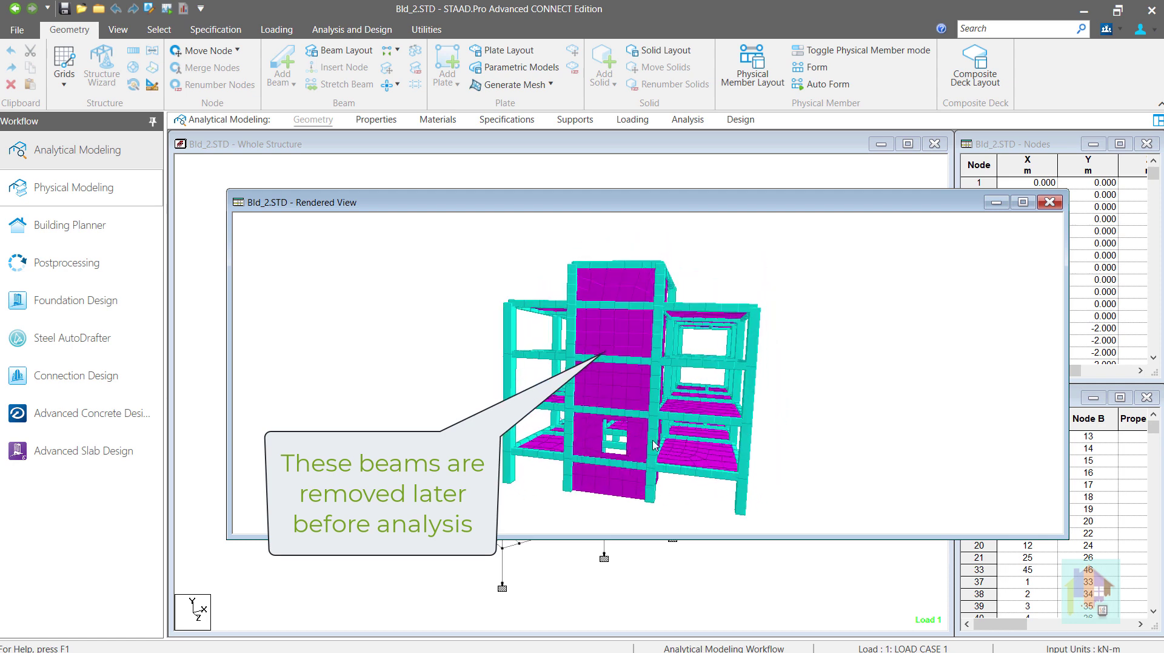
Close the rendered view, select the plates around the core's lower walls and examine the mesh around the opening, then clear the selection
{"action": "left_click", "coordinate": [1050, 201]}
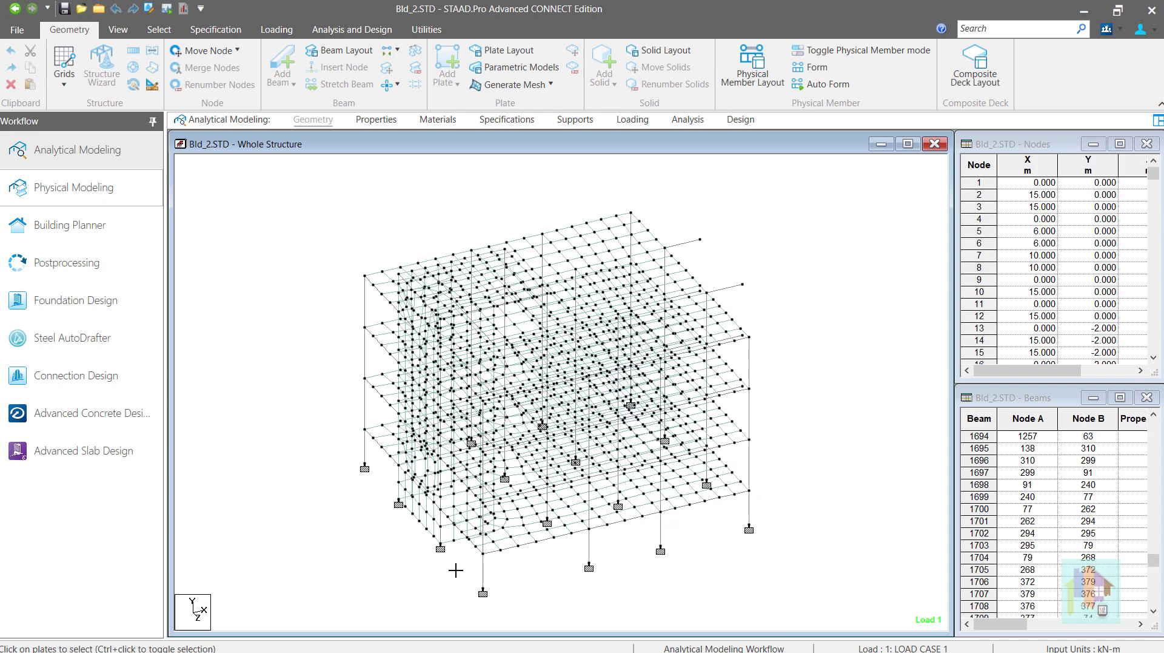
{"action": "left_click_drag", "start_coordinate": [454, 570], "coordinate": [364, 392]}
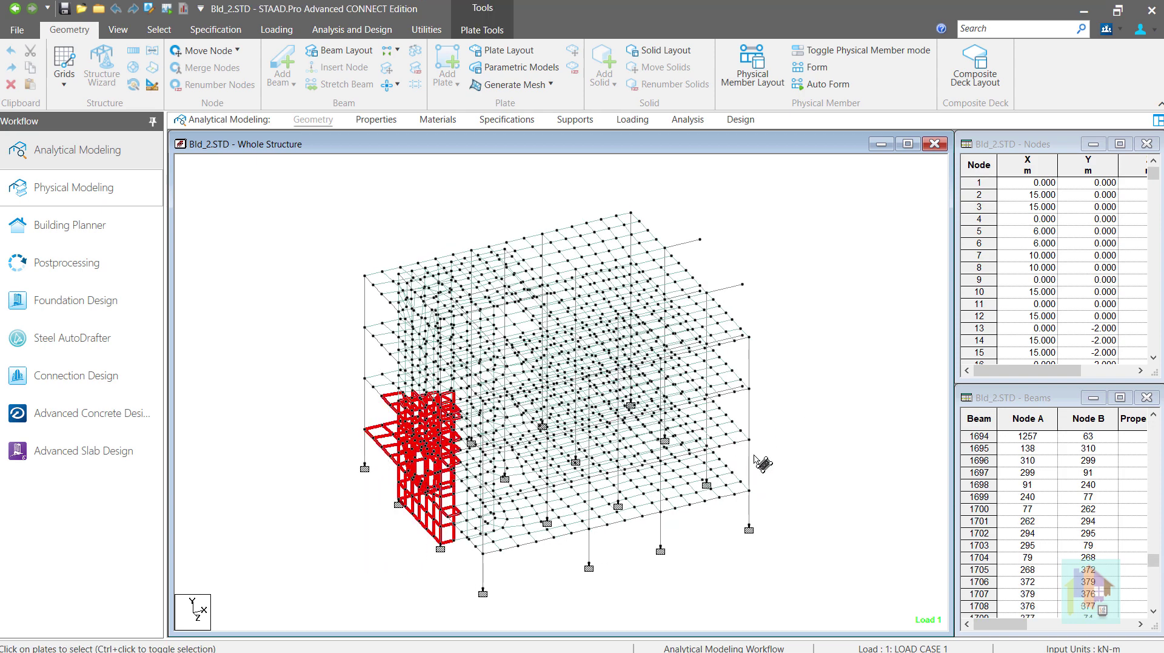
{"action": "key", "text": "Right"}
{"action": "key", "text": "Right"}
{"action": "key", "text": "Right"}
{"action": "key", "text": "Down"}
{"action": "key", "text": "Down"}
{"action": "key", "text": "Down"}
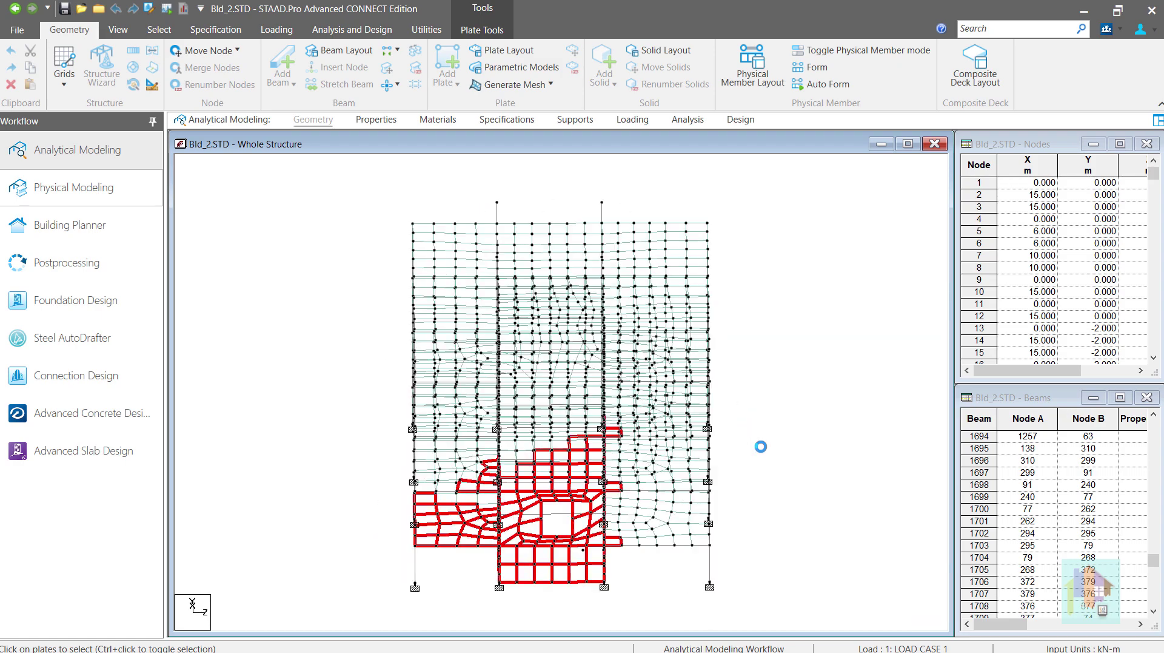
{"action": "key", "text": "Right"}
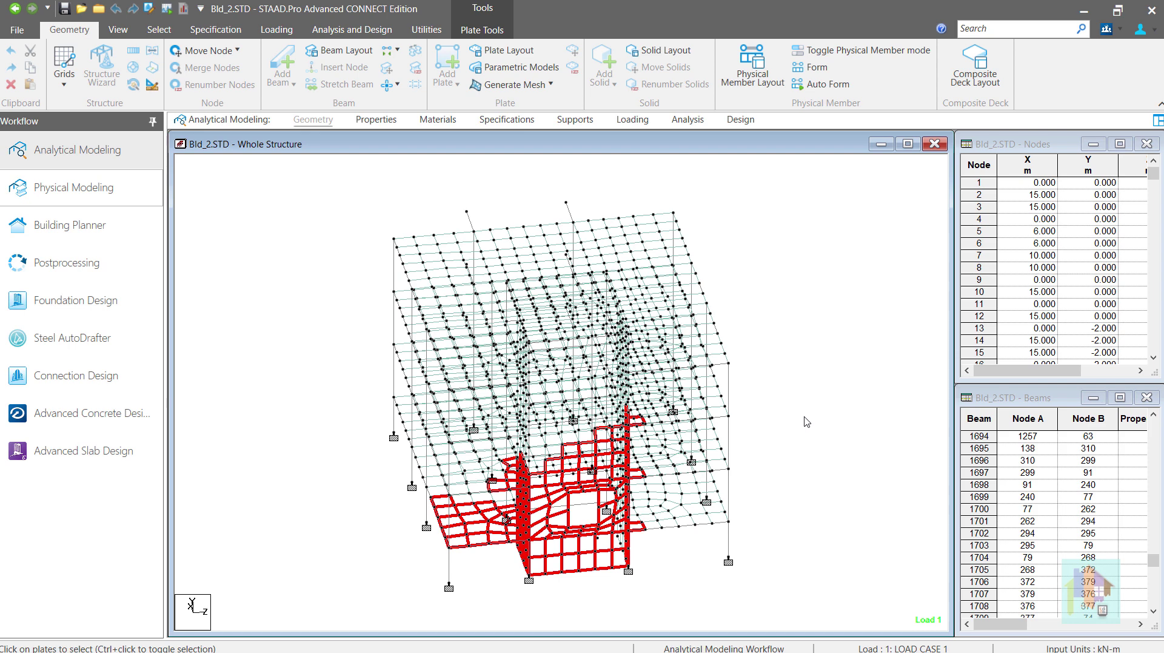
{"action": "key", "text": "Right"}
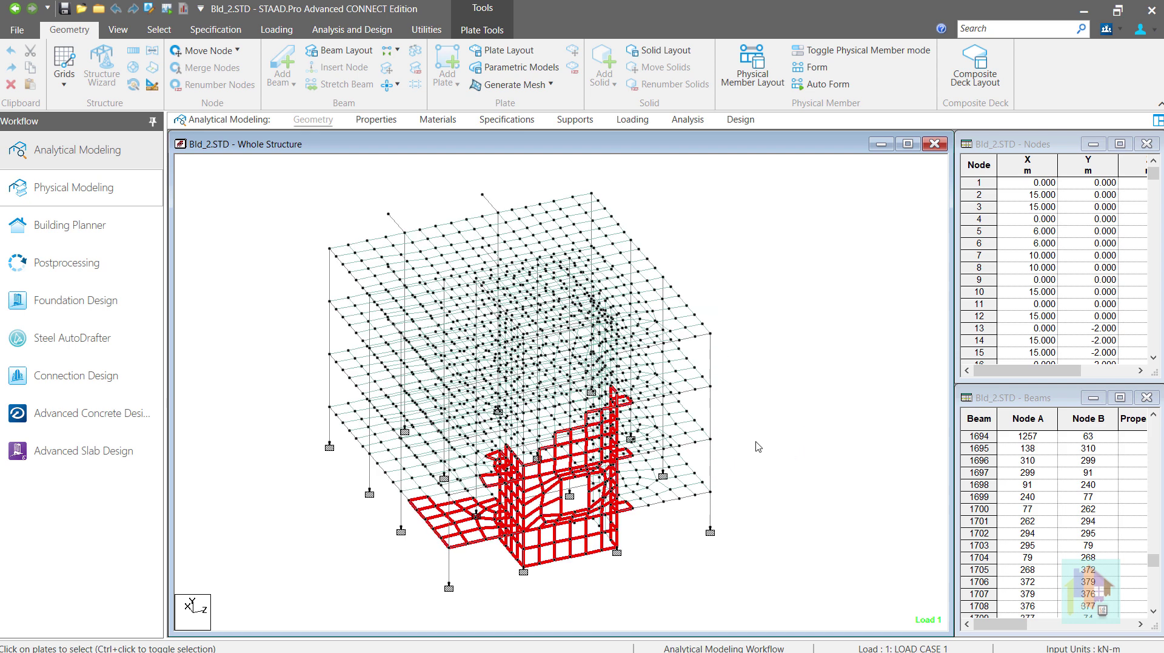
{"action": "key", "text": "Right"}
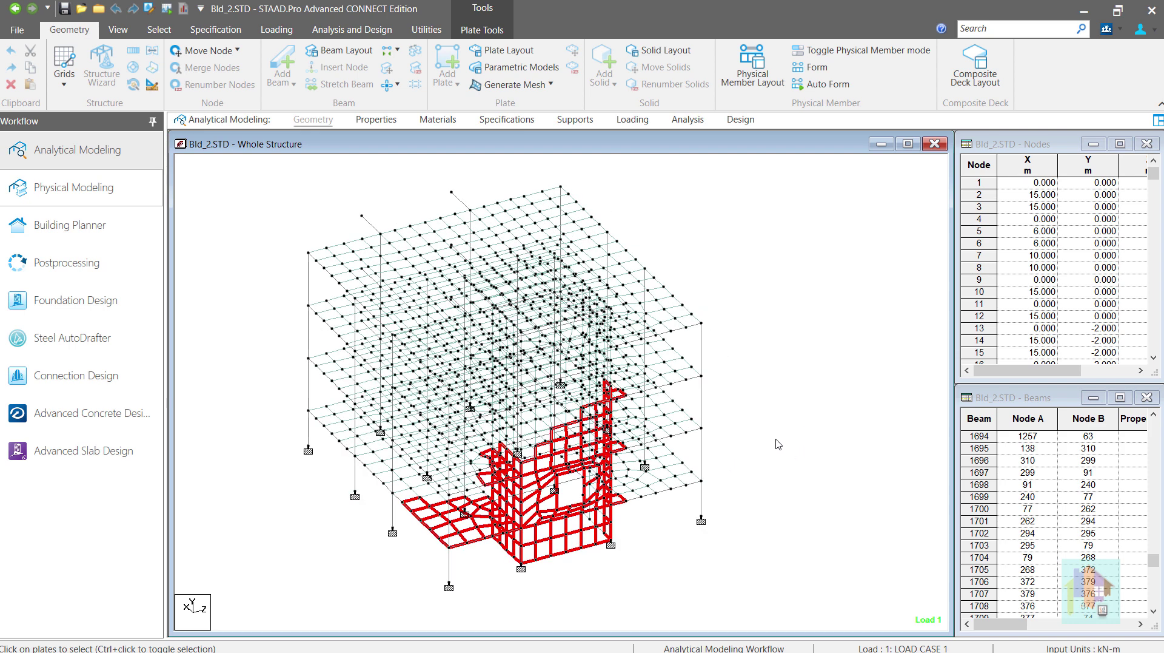
{"action": "left_click", "coordinate": [777, 441]}
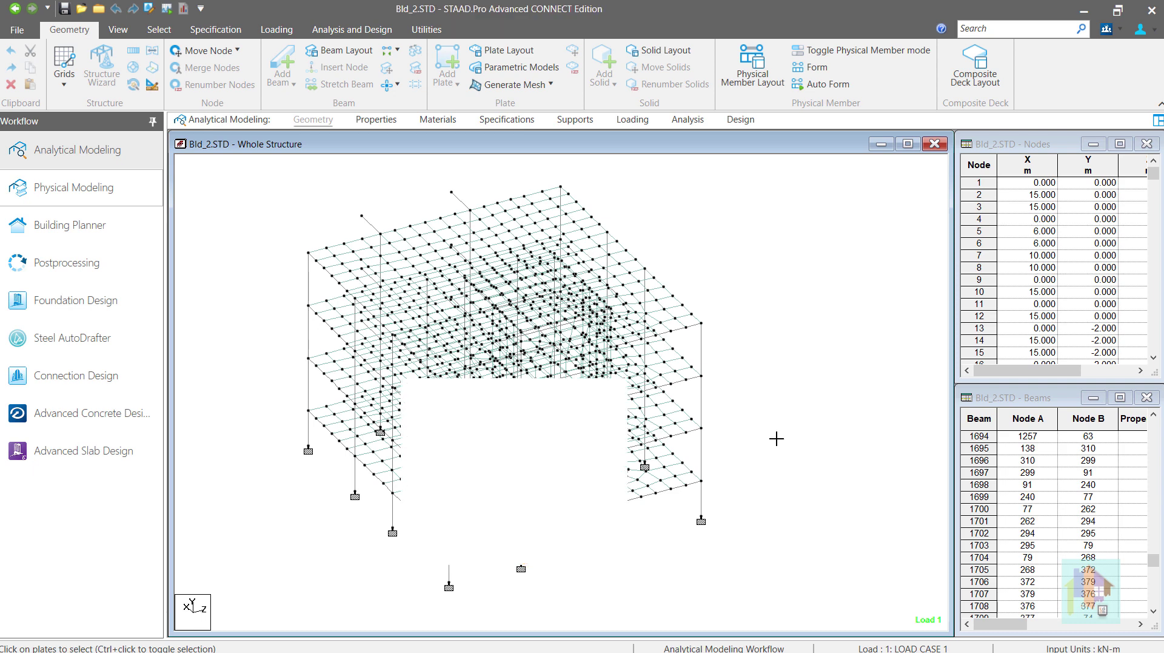
Select a beam segment at a slab's outer corner to check it, then restore the isometric view and clear the selection
{"action": "left_click", "coordinate": [681, 331]}
{"action": "left_click", "coordinate": [745, 343]}
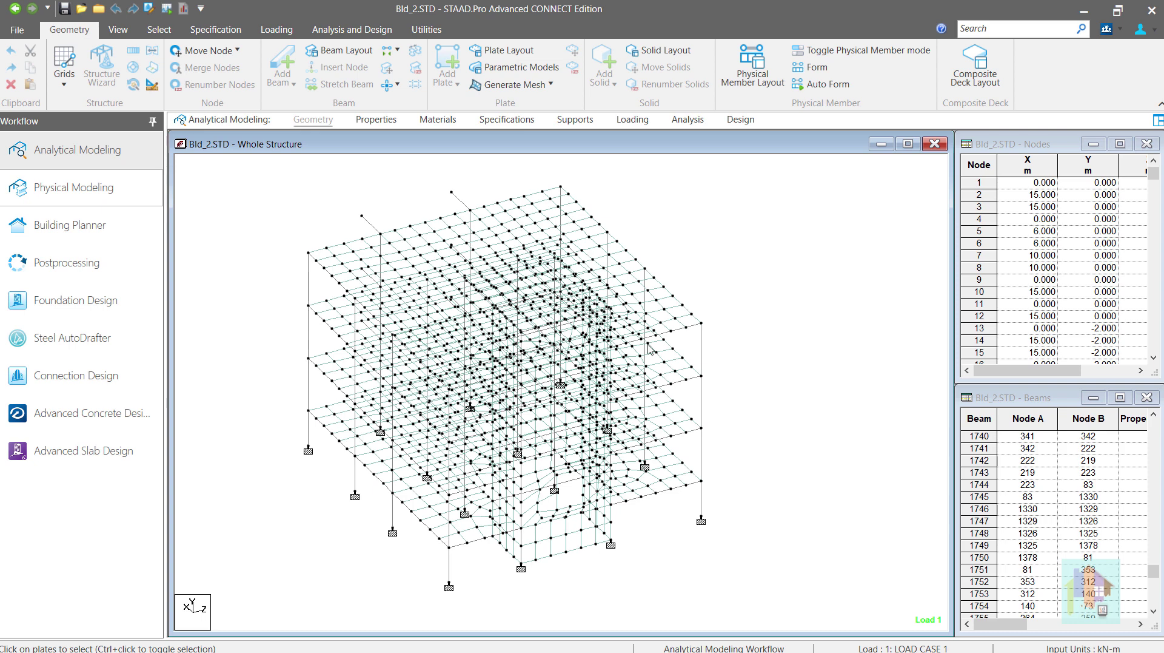
{"action": "left_click", "coordinate": [310, 260]}
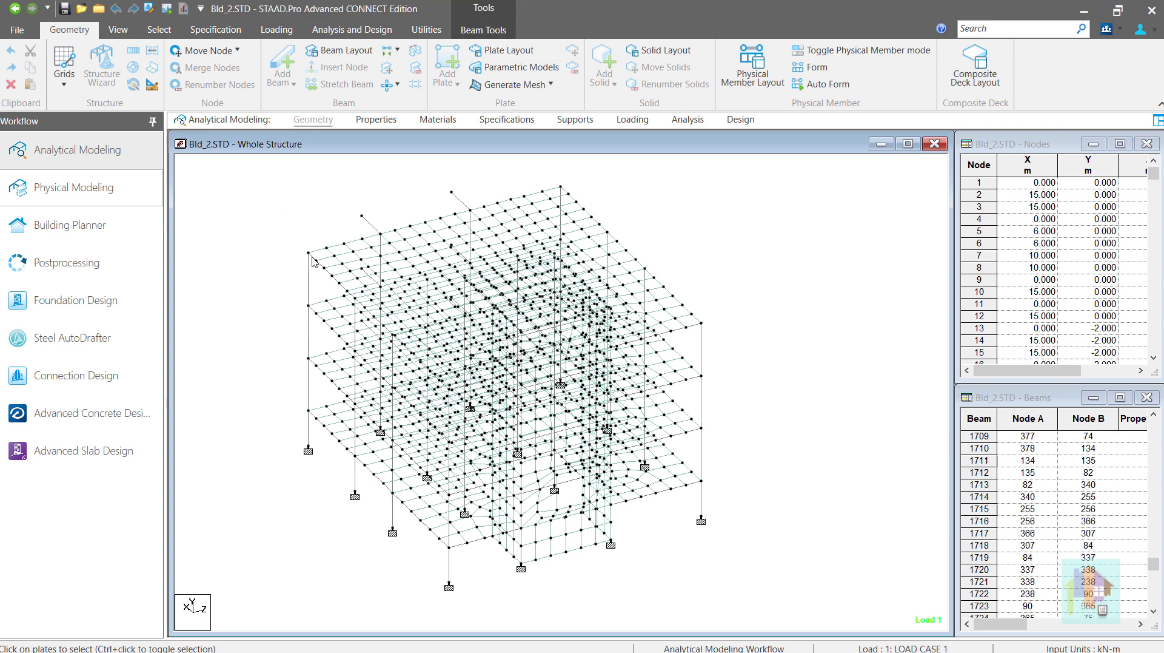
{"action": "left_click", "coordinate": [287, 340]}
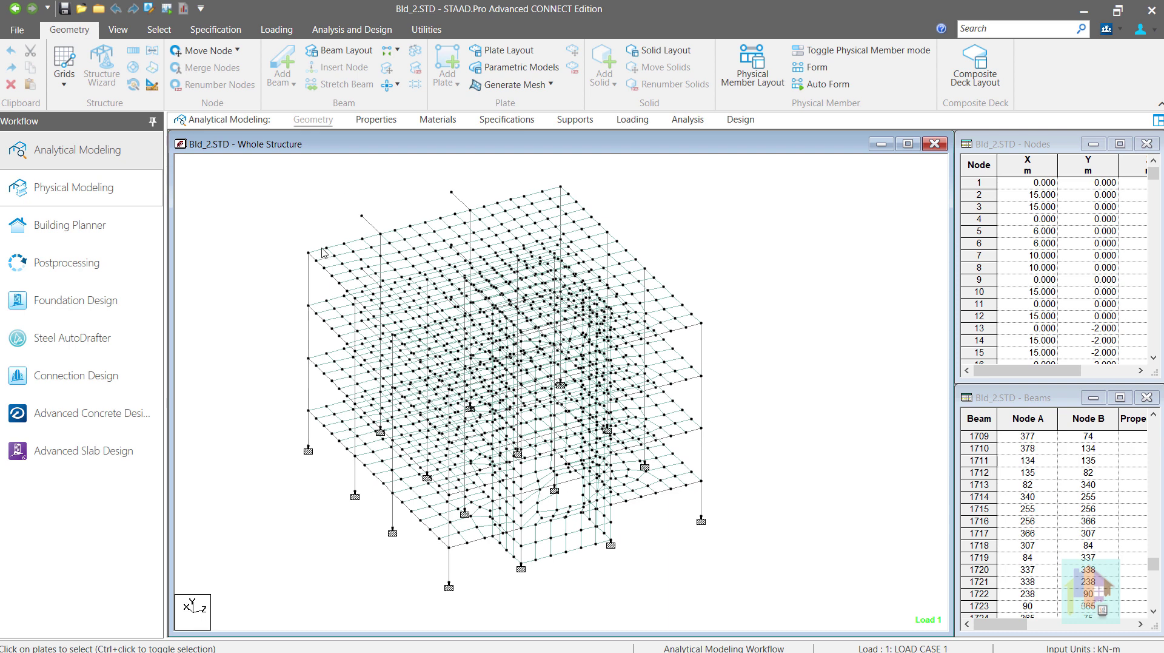
{"action": "left_click", "coordinate": [322, 267]}
{"action": "left_click", "coordinate": [317, 308]}
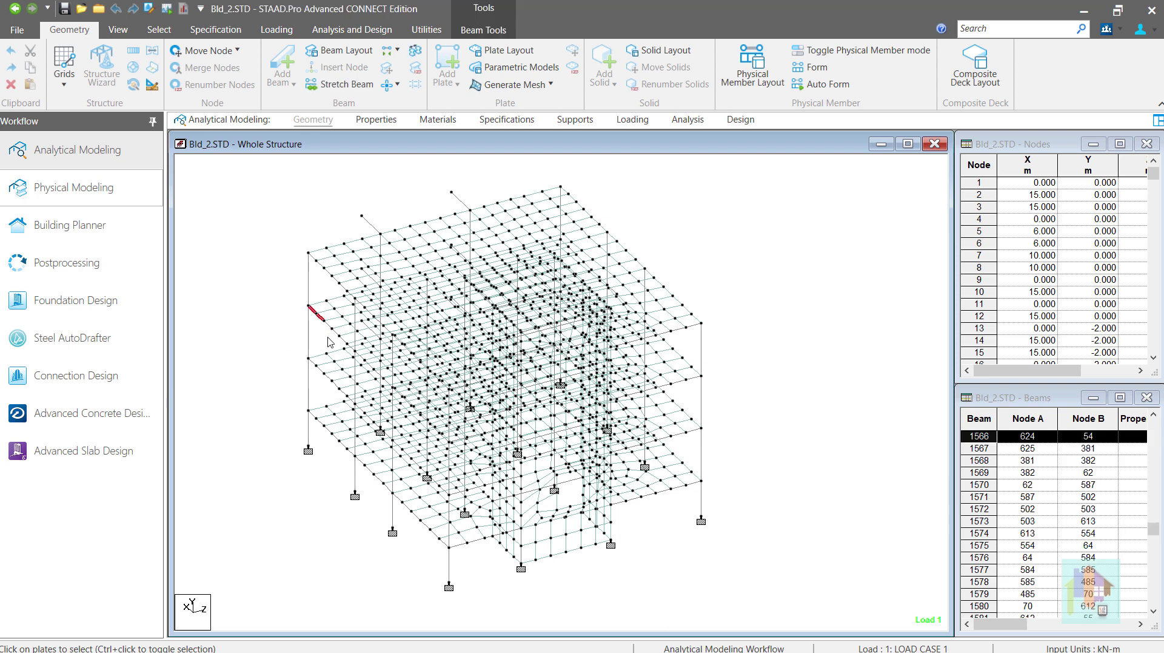
{"action": "right_click", "coordinate": [762, 274]}
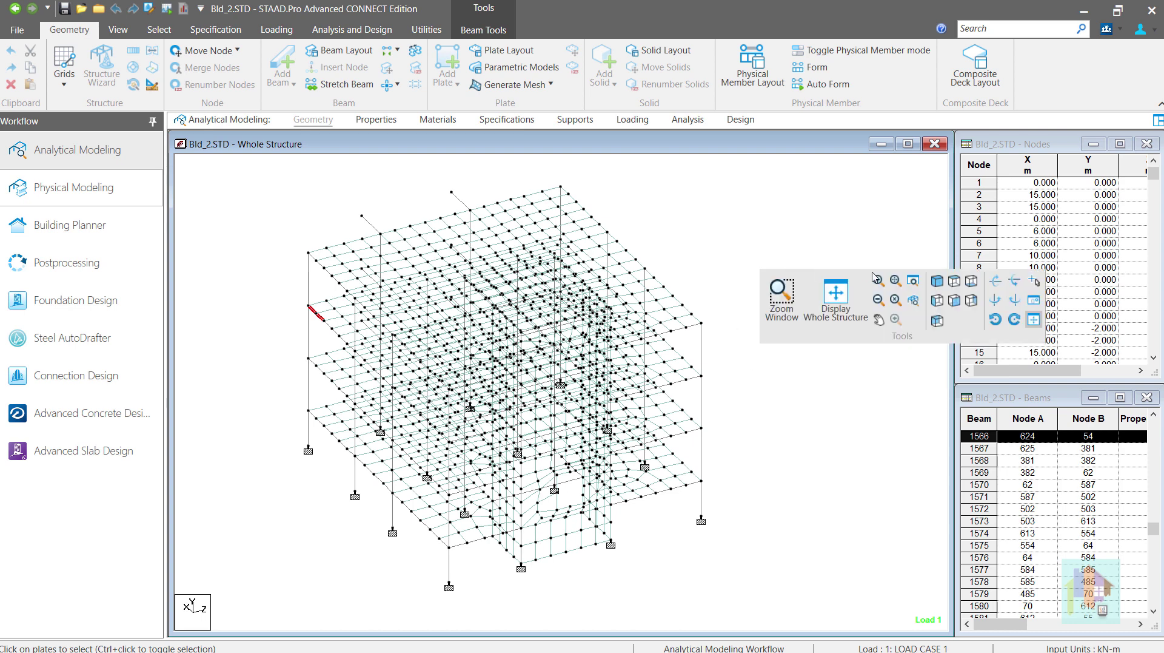
{"action": "left_click", "coordinate": [938, 280]}
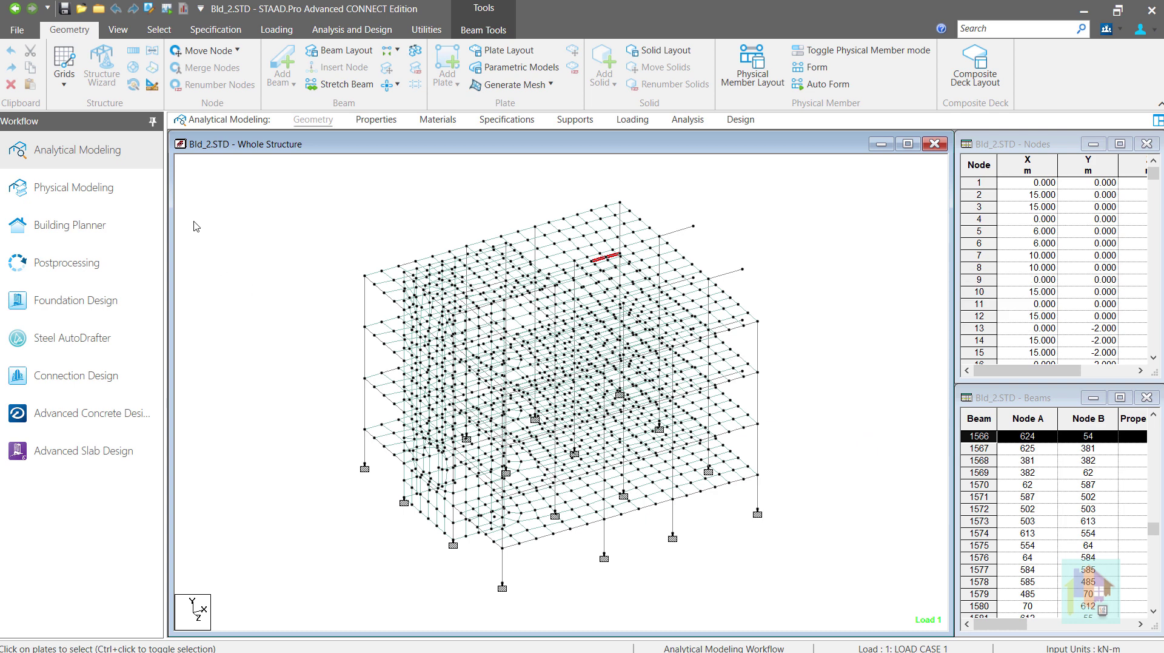
{"action": "left_click", "coordinate": [216, 220]}
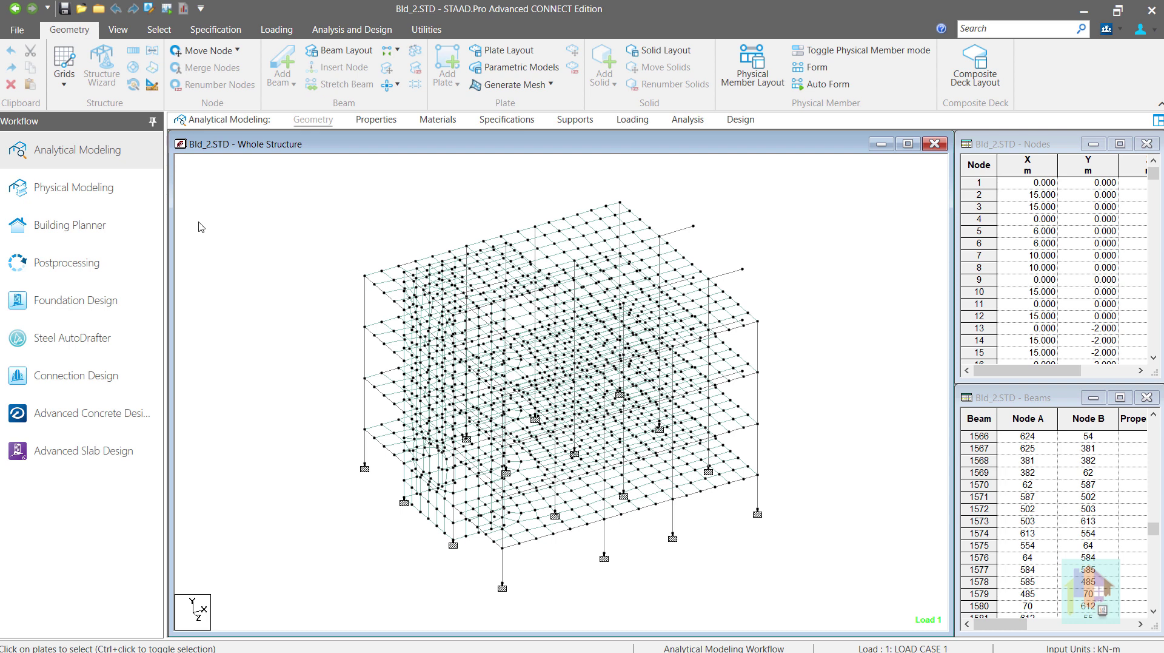
Return to physical modeling and delete polygonal opening 1 from the shear wall
{"action": "left_click", "coordinate": [73, 187]}
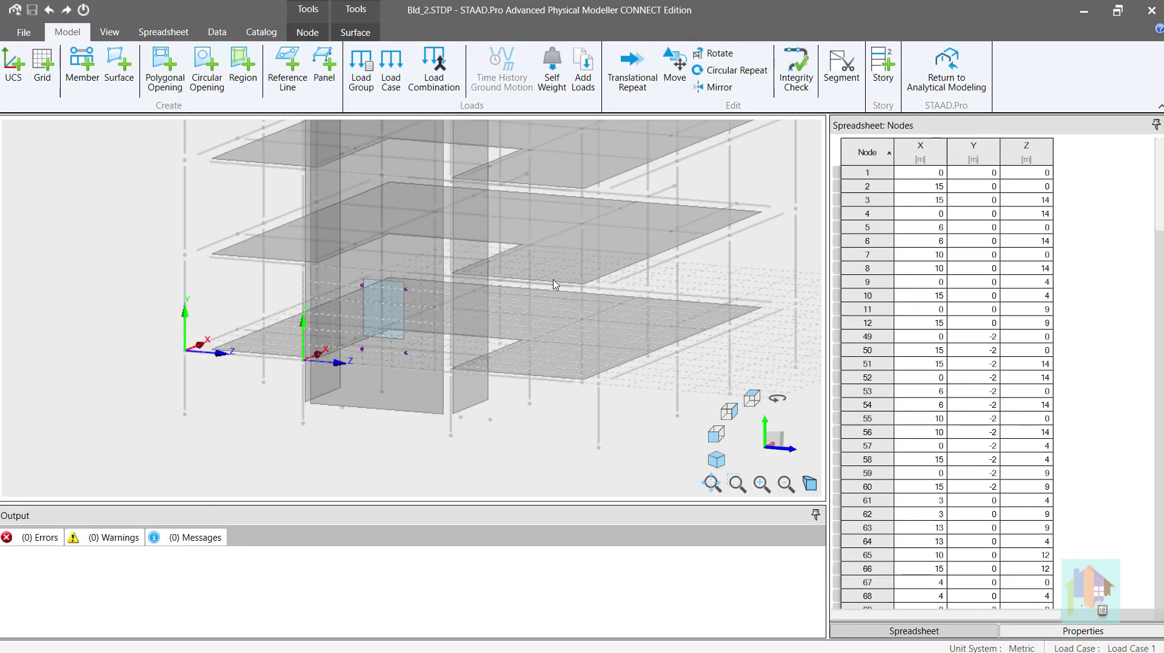
{"action": "left_click", "coordinate": [180, 33]}
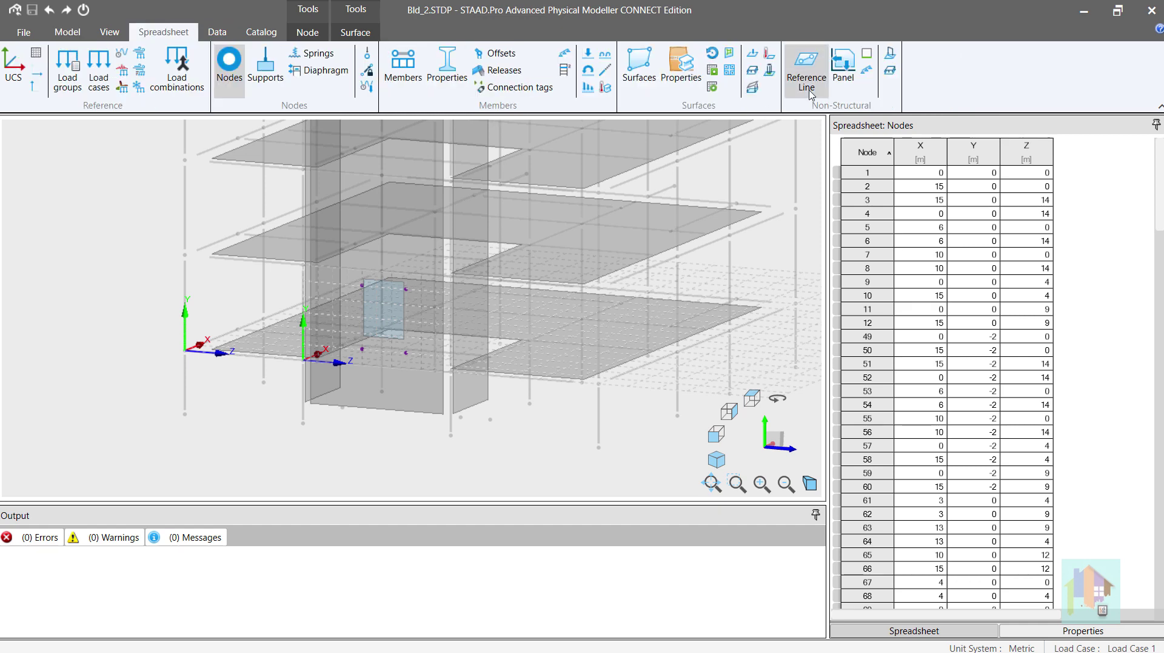
{"action": "left_click", "coordinate": [713, 70]}
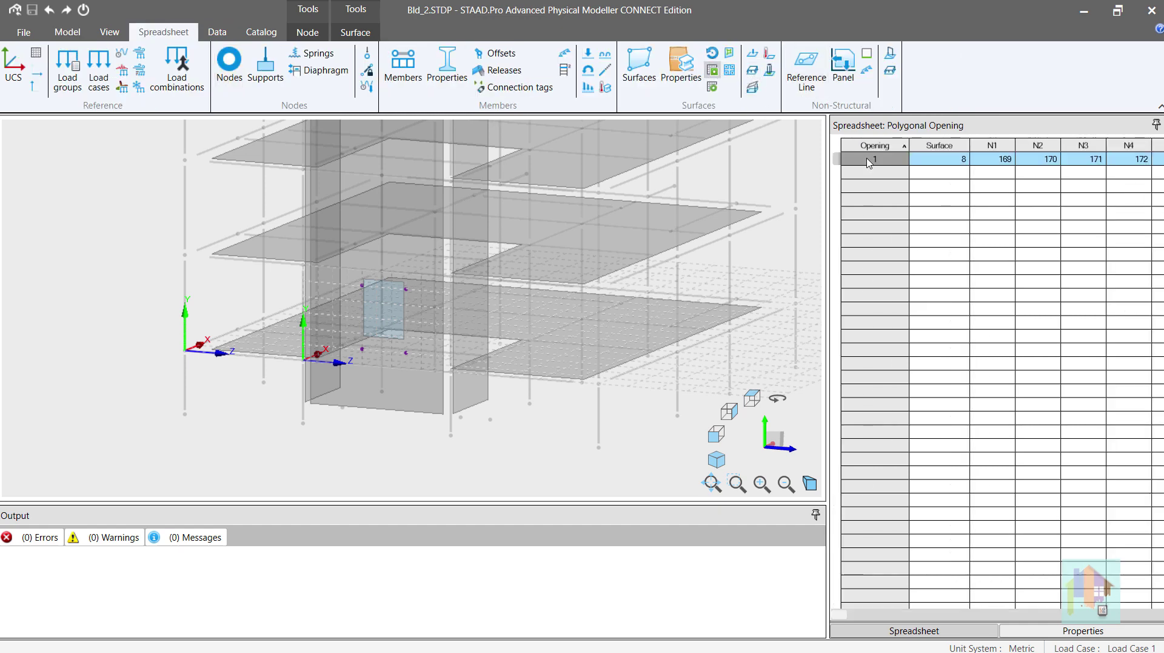
{"action": "left_click", "coordinate": [869, 160]}
{"action": "key", "text": "Delete"}
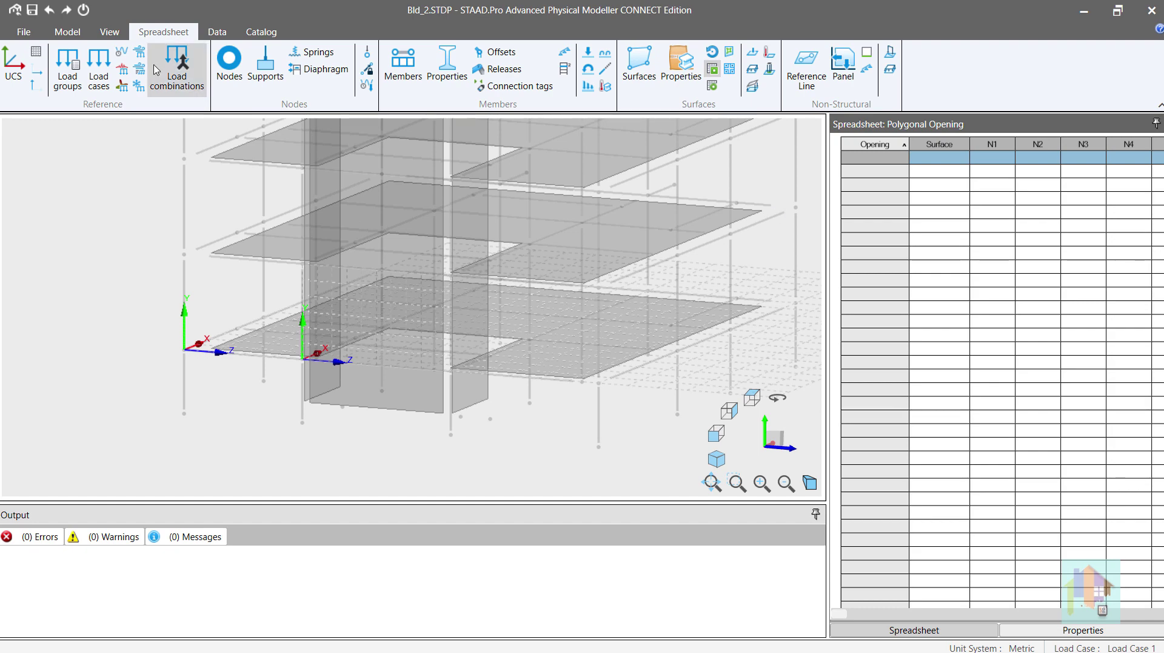
Create a wider rectangular polygonal opening in the same wall at X = 0, from Y 0.5 to 2.5 m and about Z 5 to 8 m
{"action": "left_click", "coordinate": [68, 31]}
{"action": "left_click", "coordinate": [165, 67]}
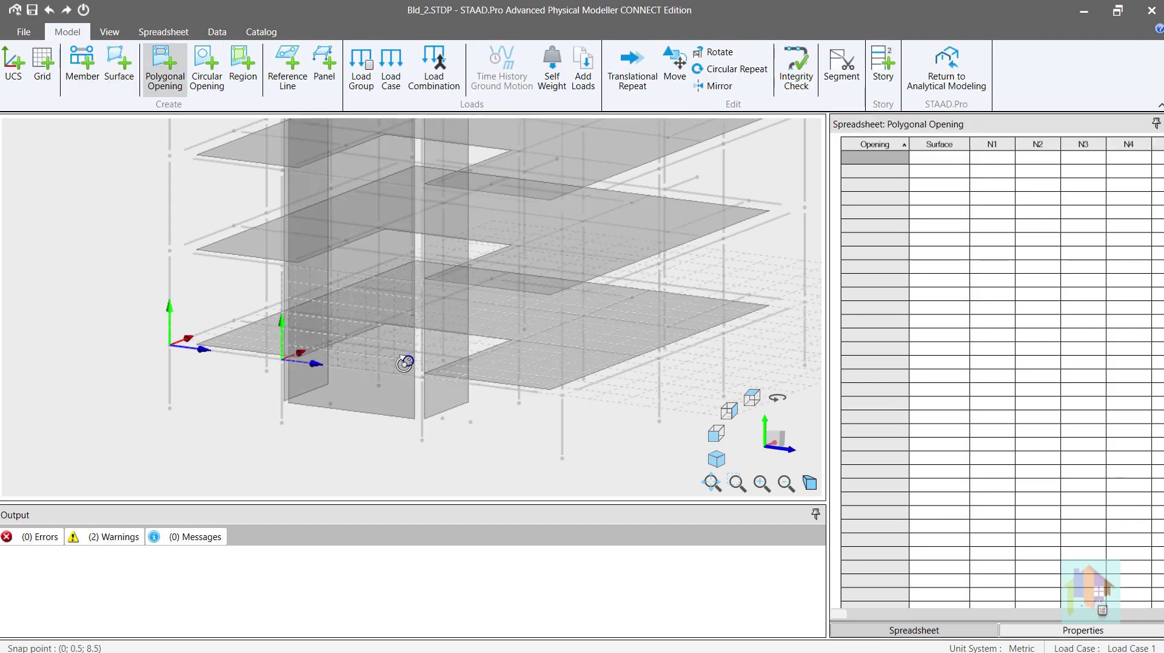
{"action": "middle_click_drag", "start_coordinate": [405, 363], "coordinate": [396, 370]}
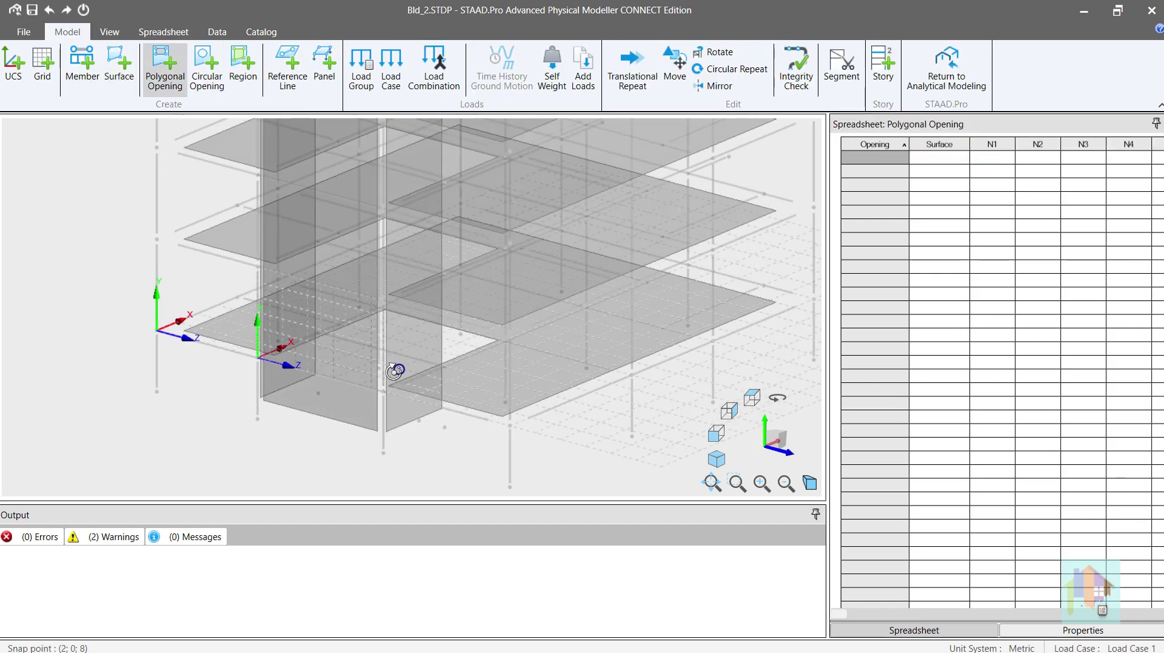
{"action": "left_click", "coordinate": [282, 350]}
{"action": "left_click", "coordinate": [282, 290]}
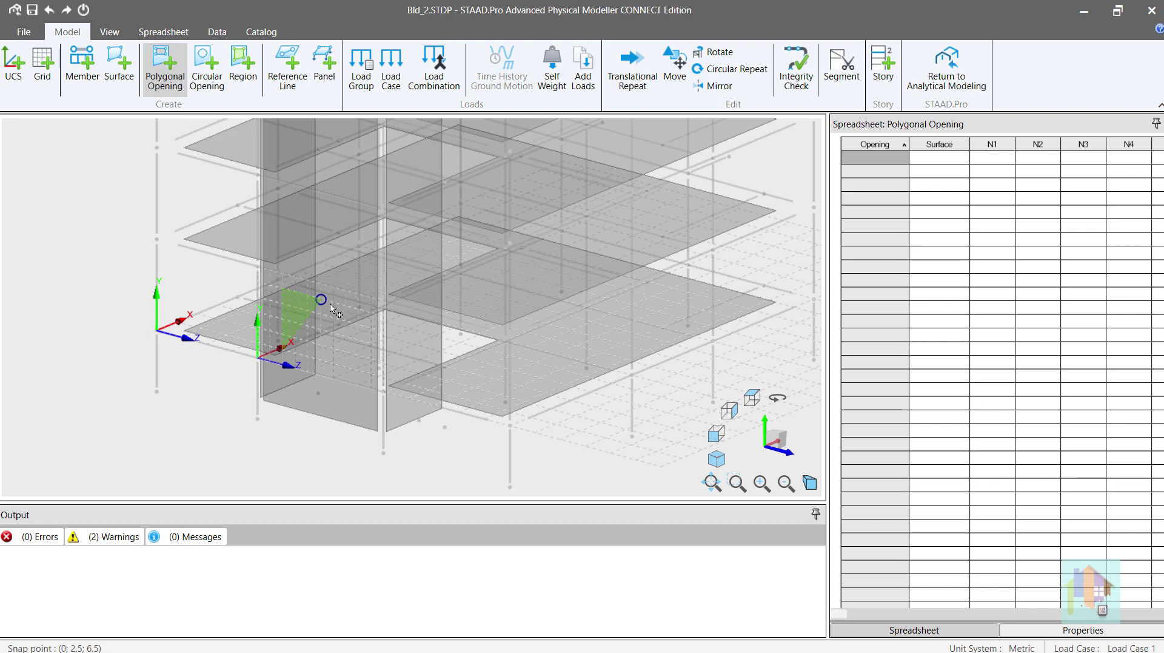
{"action": "left_click", "coordinate": [356, 319]}
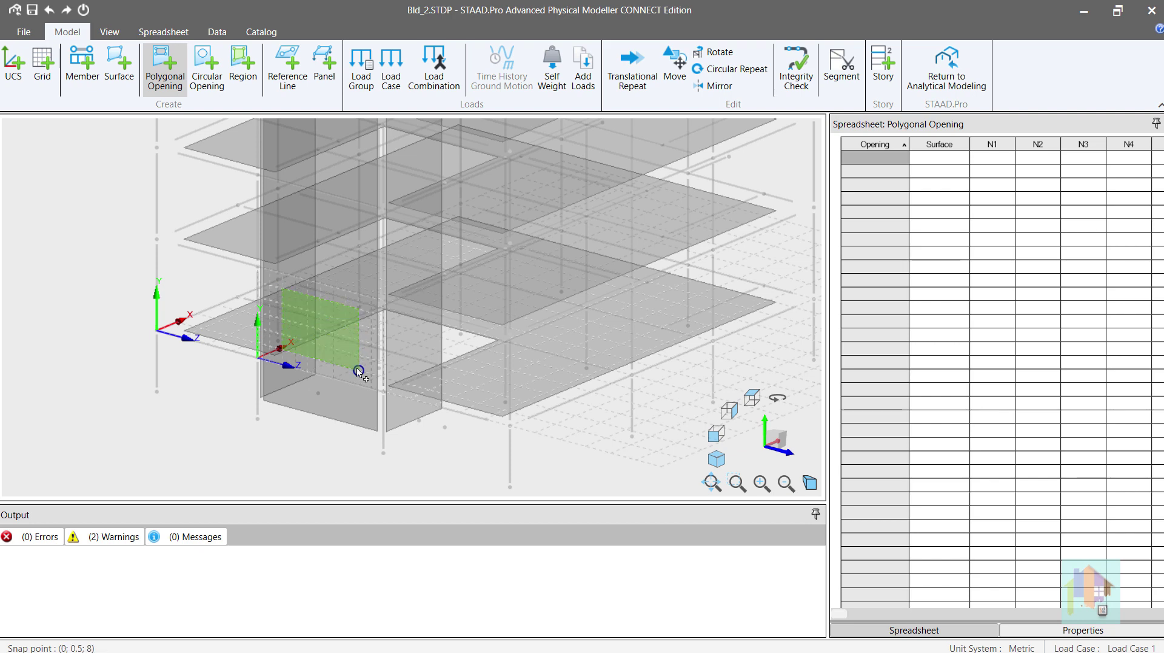
{"action": "double_click", "coordinate": [359, 370]}
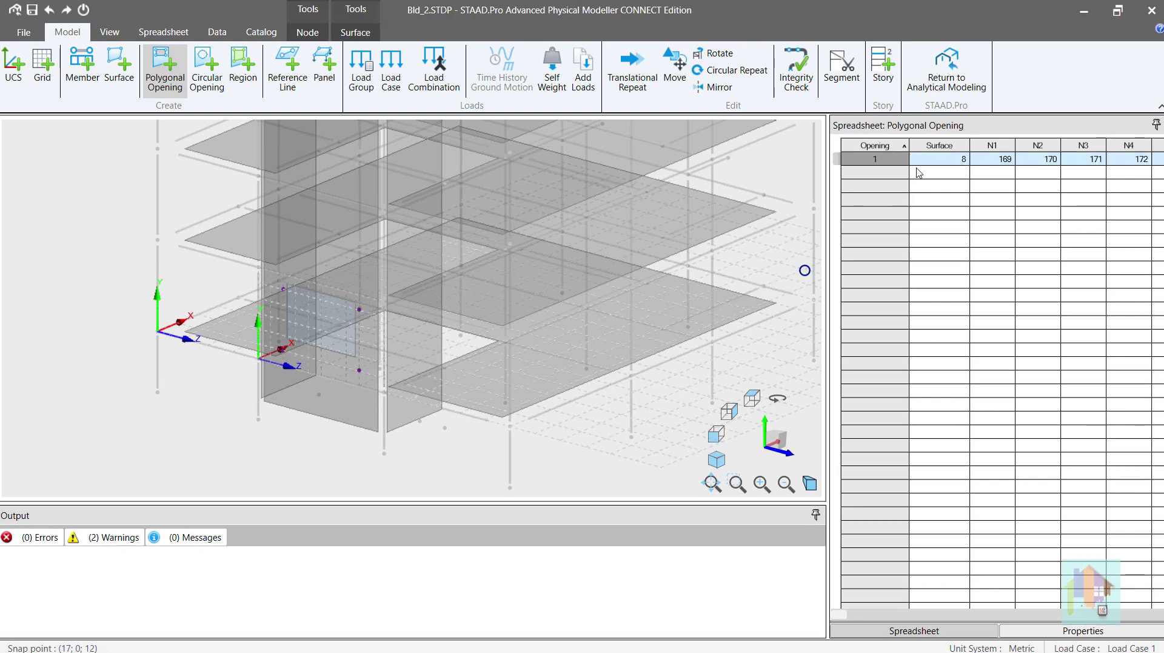
Display the meshed analysis model and examine the plate mesh around the widened wall opening
{"action": "left_click", "coordinate": [111, 32]}
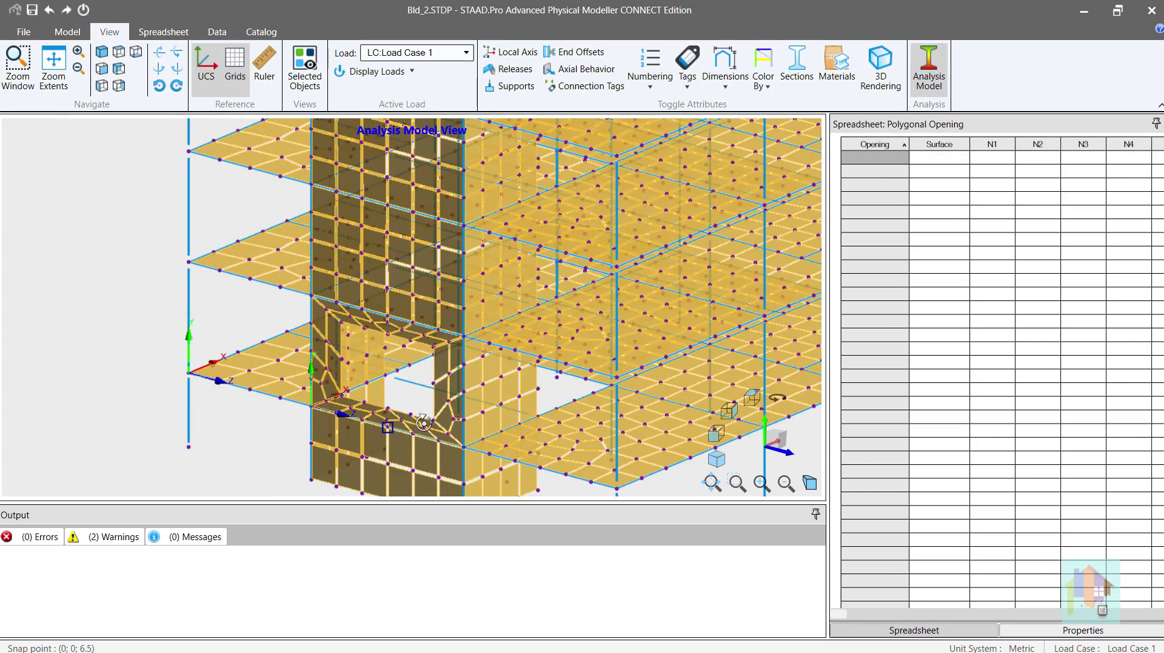
{"action": "mouse_move", "coordinate": [419, 425]}
{"action": "middle_mouse_down"}
{"action": "mouse_move", "coordinate": [443, 421]}
{"action": "mouse_move", "coordinate": [436, 433]}
{"action": "middle_mouse_up"}
{"action": "scroll", "coordinate": [594, 415], "scroll_direction": "down", "scroll_amount": 1}
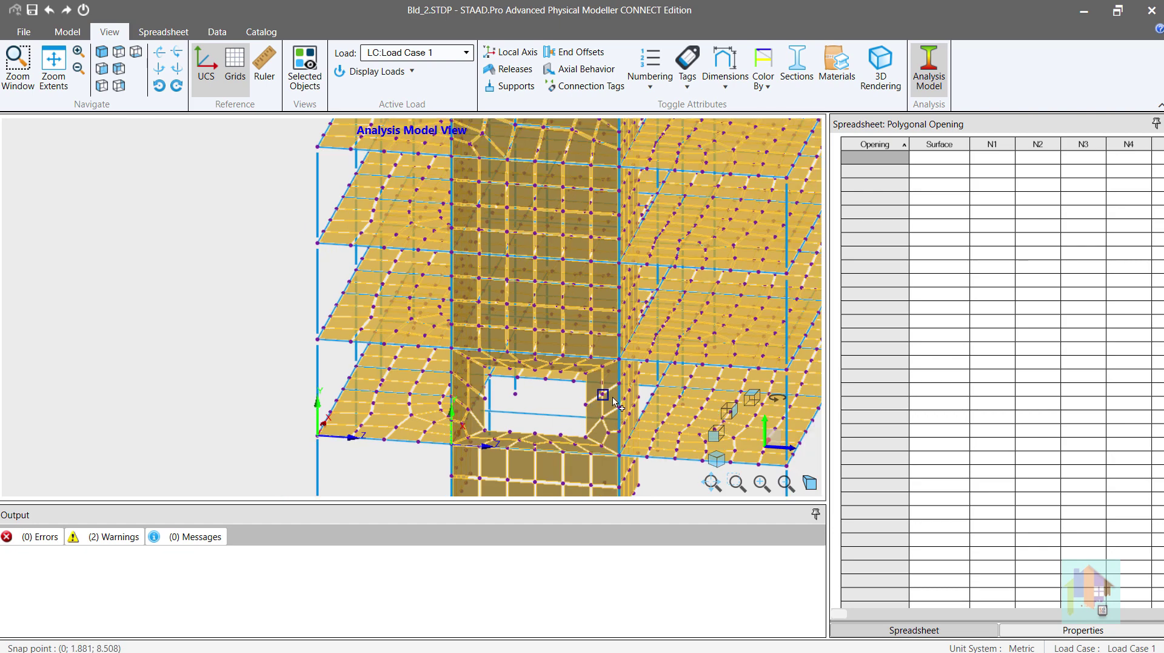
{"action": "middle_click_drag", "start_coordinate": [571, 388], "coordinate": [425, 398], "text": "ctrl"}
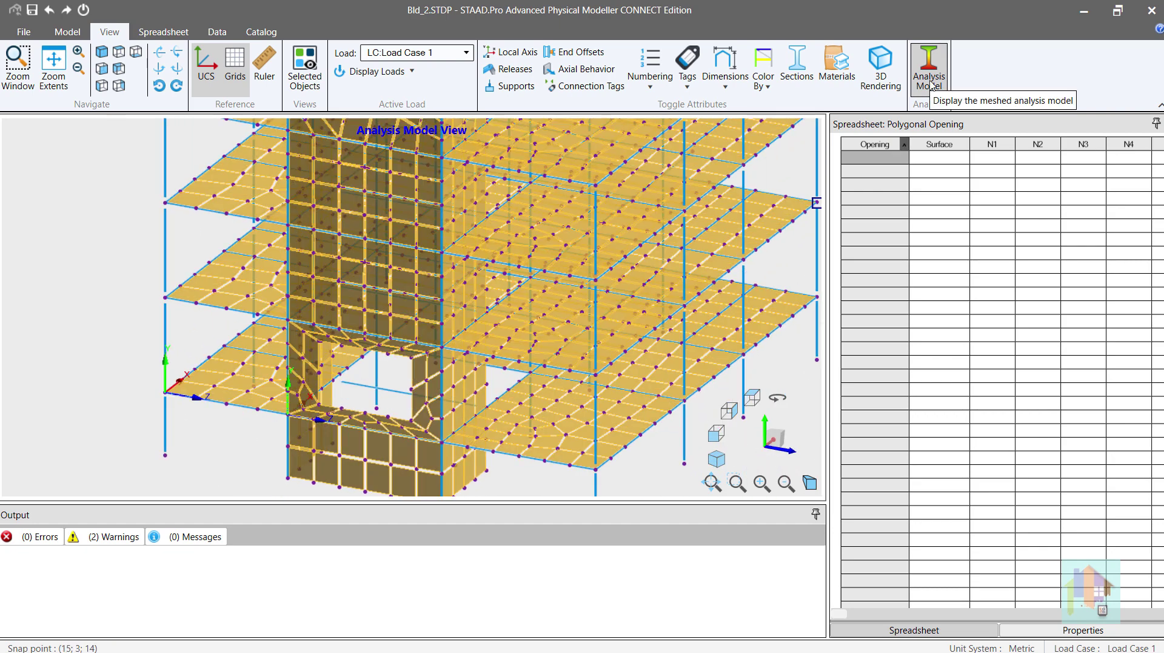
Hide the analysis model and transfer the structure with the widened opening back to analytical modeling
{"action": "left_click", "coordinate": [928, 83]}
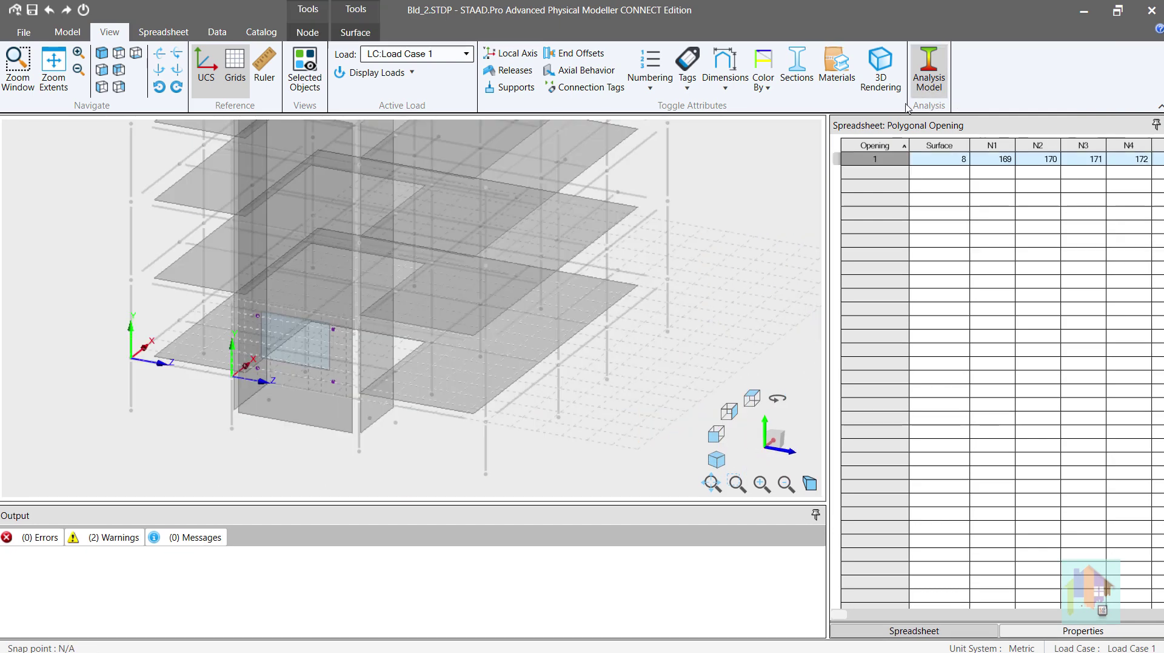
{"action": "left_click", "coordinate": [18, 13]}
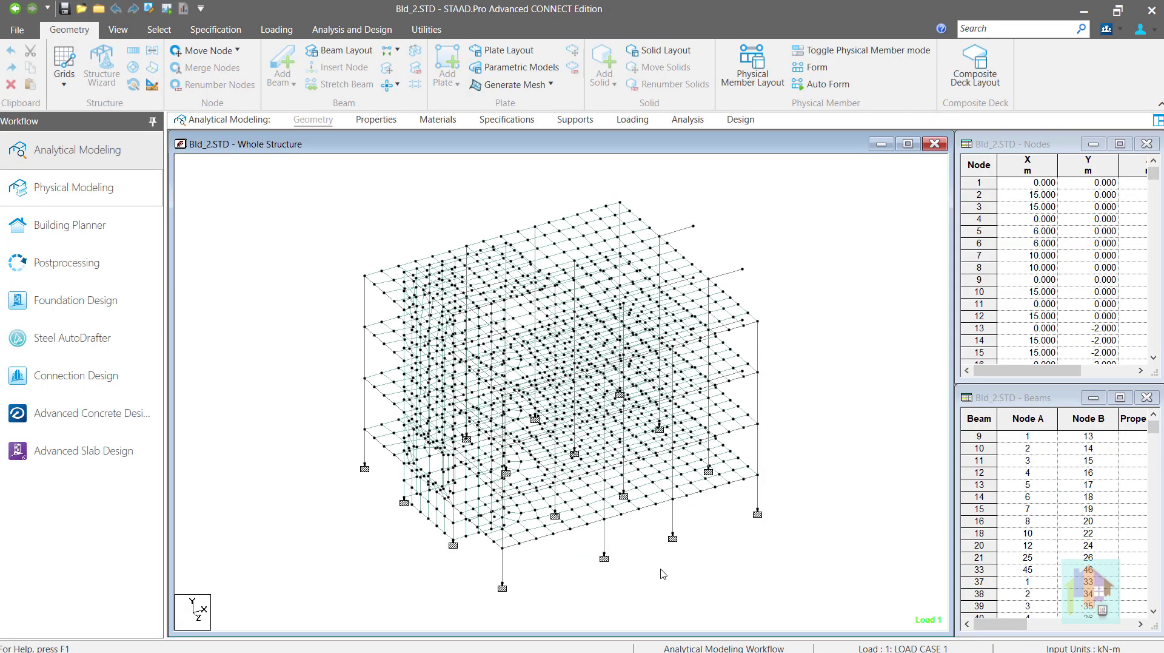
Open the 3D rendering of the structure in a maximized view and inspect the widened wall opening from several angles
{"action": "right_click", "coordinate": [635, 573]}
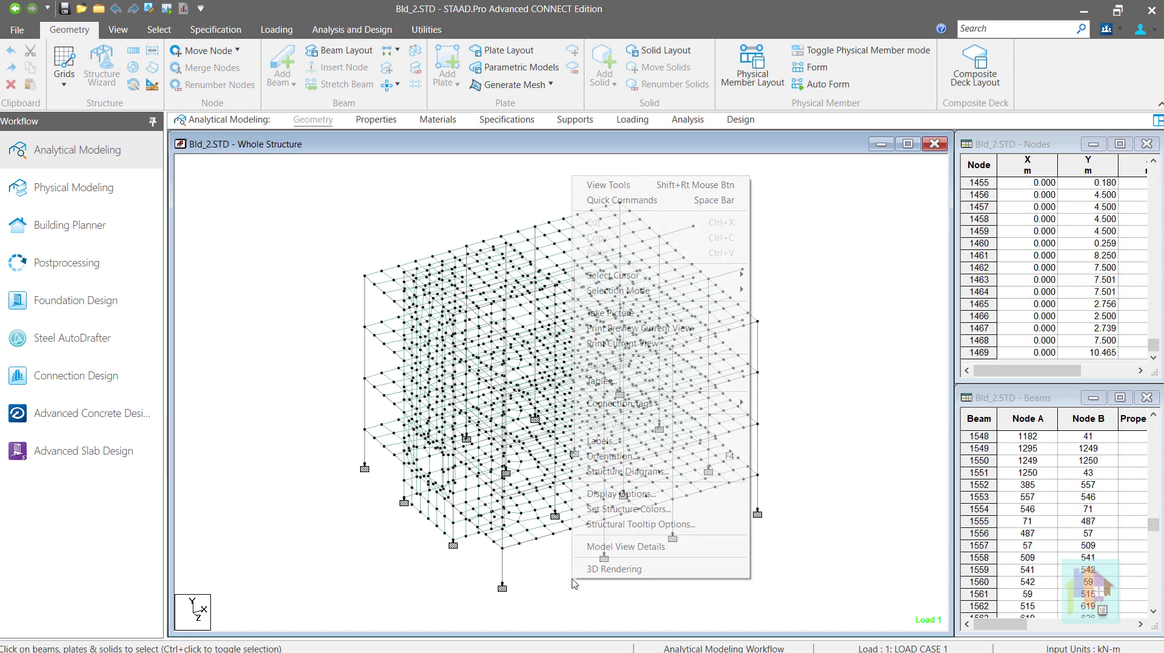
{"action": "left_click", "coordinate": [634, 570]}
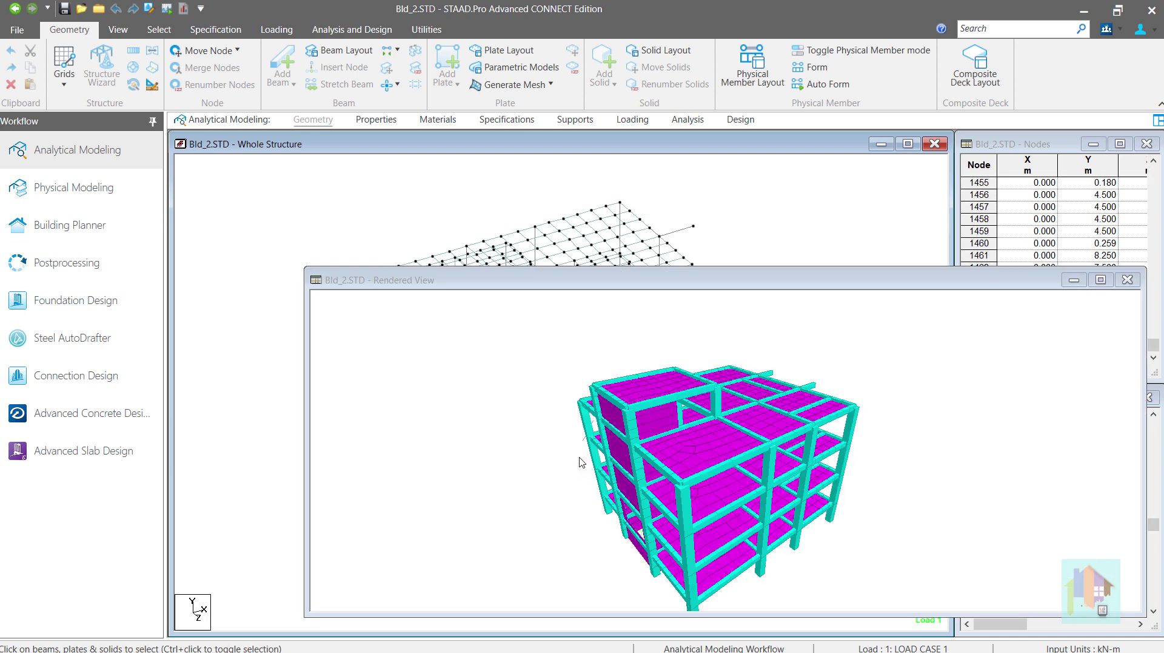
{"action": "double_click", "coordinate": [695, 280]}
{"action": "left_click_drag", "start_coordinate": [558, 494], "coordinate": [884, 366]}
{"action": "scroll", "coordinate": [671, 467], "scroll_direction": "up", "scroll_amount": 3}
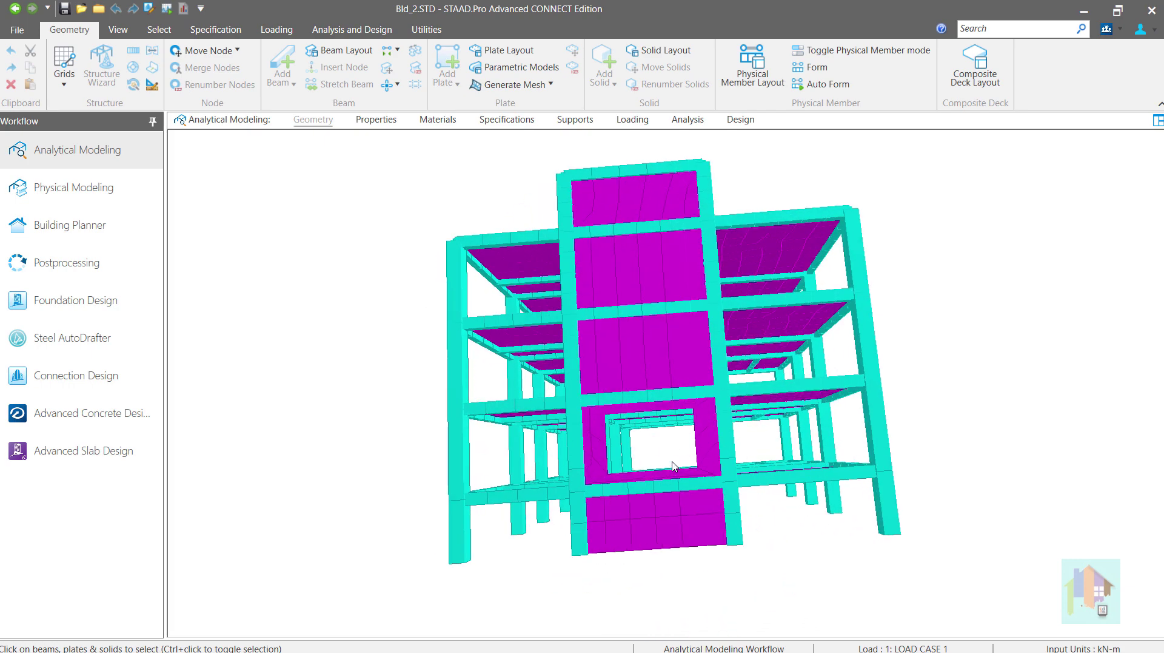
{"action": "left_click_drag", "start_coordinate": [593, 462], "coordinate": [668, 553]}
{"action": "left_click_drag", "start_coordinate": [698, 443], "coordinate": [670, 379]}
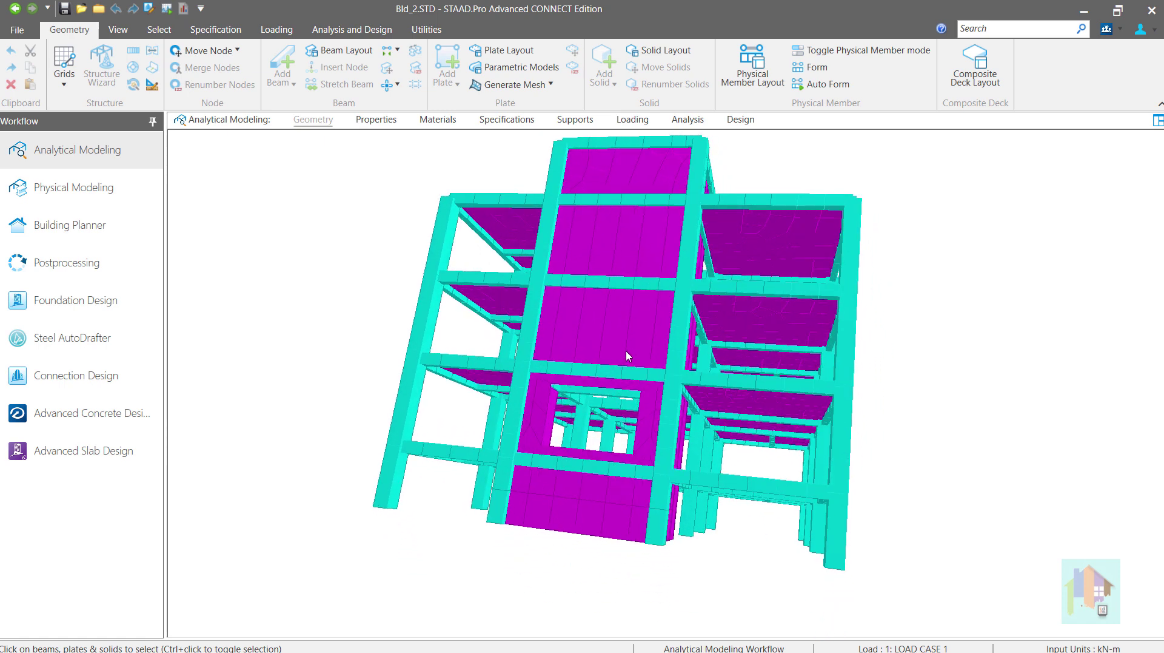
{"action": "left_click_drag", "start_coordinate": [593, 330], "coordinate": [372, 414]}
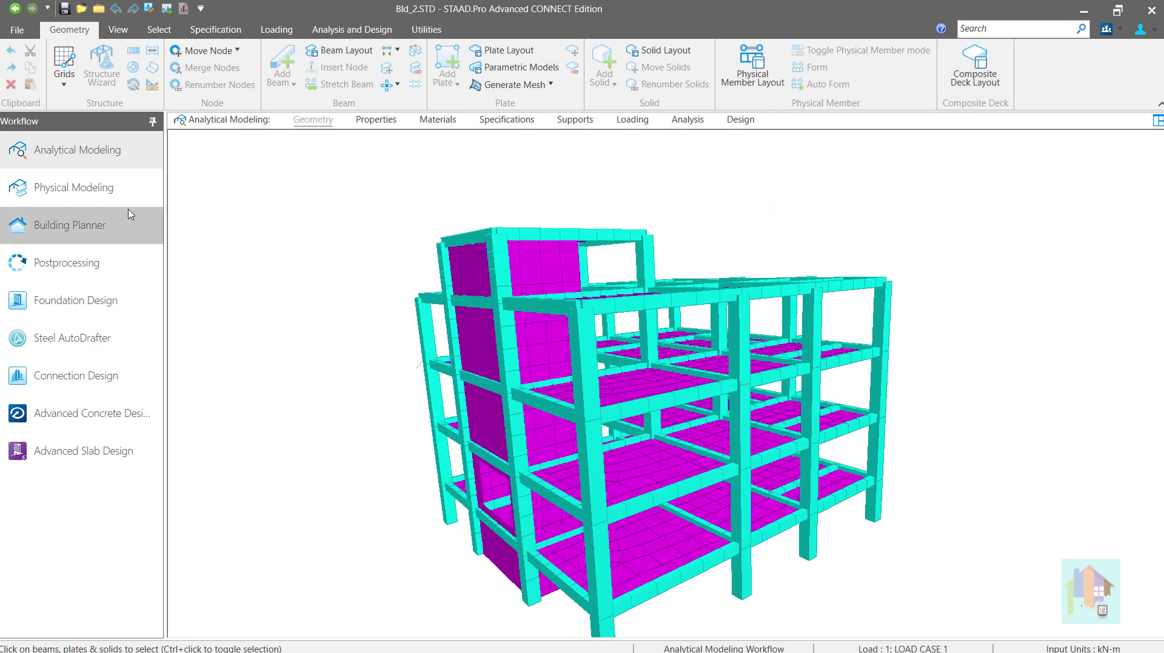
Return to physical modeling and bring the whole building into view
{"action": "left_click", "coordinate": [67, 187]}
{"action": "scroll", "coordinate": [717, 324], "scroll_direction": "down", "scroll_amount": 3}
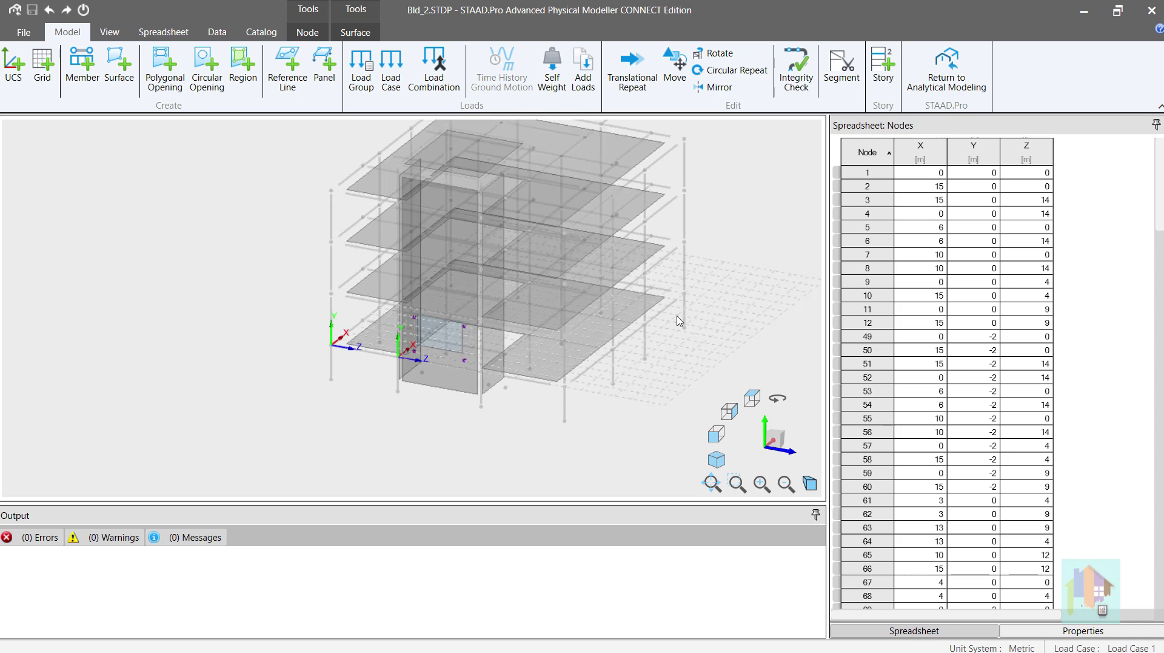
{"action": "middle_click_drag", "start_coordinate": [579, 323], "coordinate": [500, 352]}
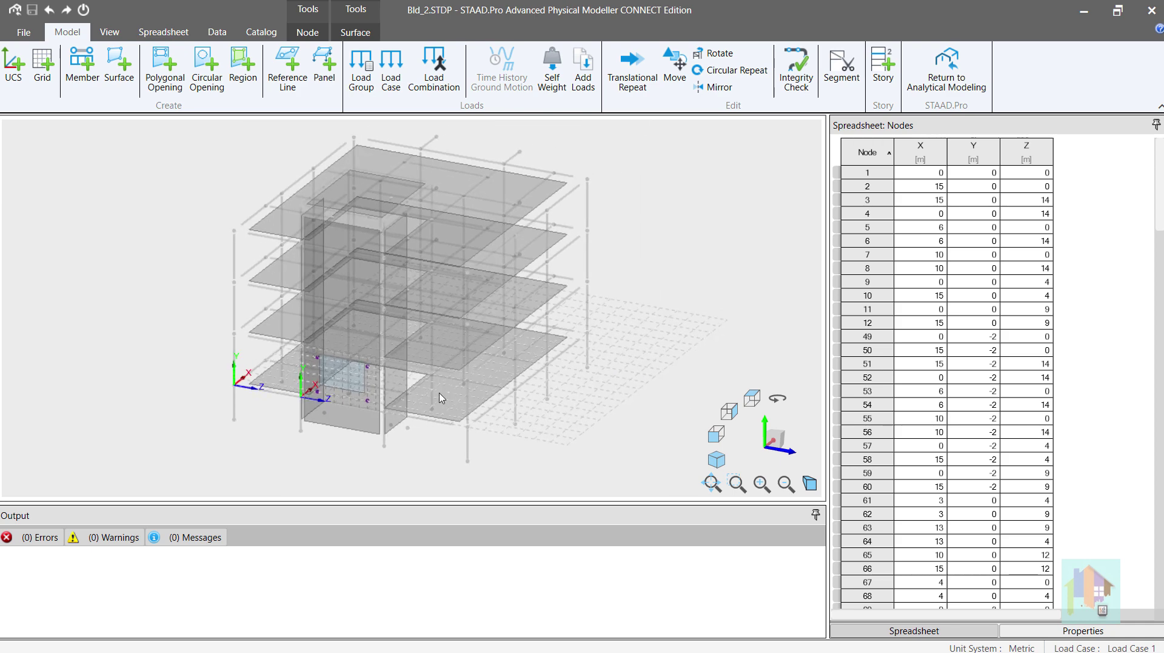
Select the members and slabs at the building's upper corner on the cantilever side and display the model in 3D rendering
{"action": "middle_click_drag", "start_coordinate": [441, 397], "coordinate": [401, 395], "text": "shift"}
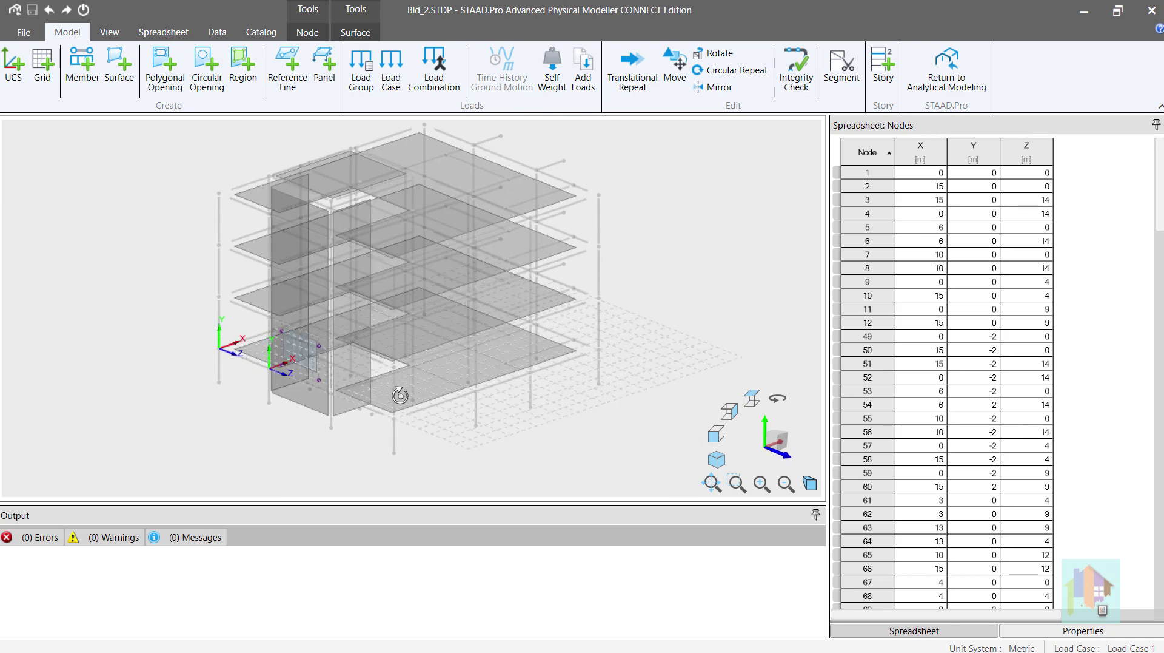
{"action": "scroll", "coordinate": [598, 206], "scroll_direction": "up", "scroll_amount": 2}
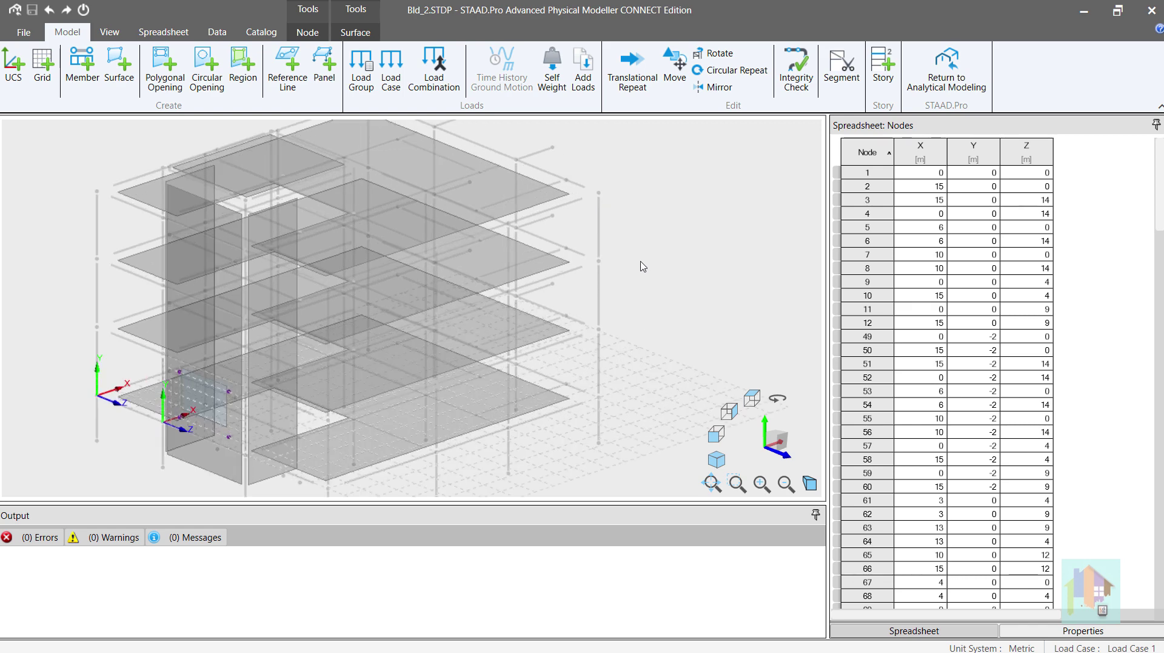
{"action": "left_click_drag", "start_coordinate": [634, 264], "coordinate": [475, 131]}
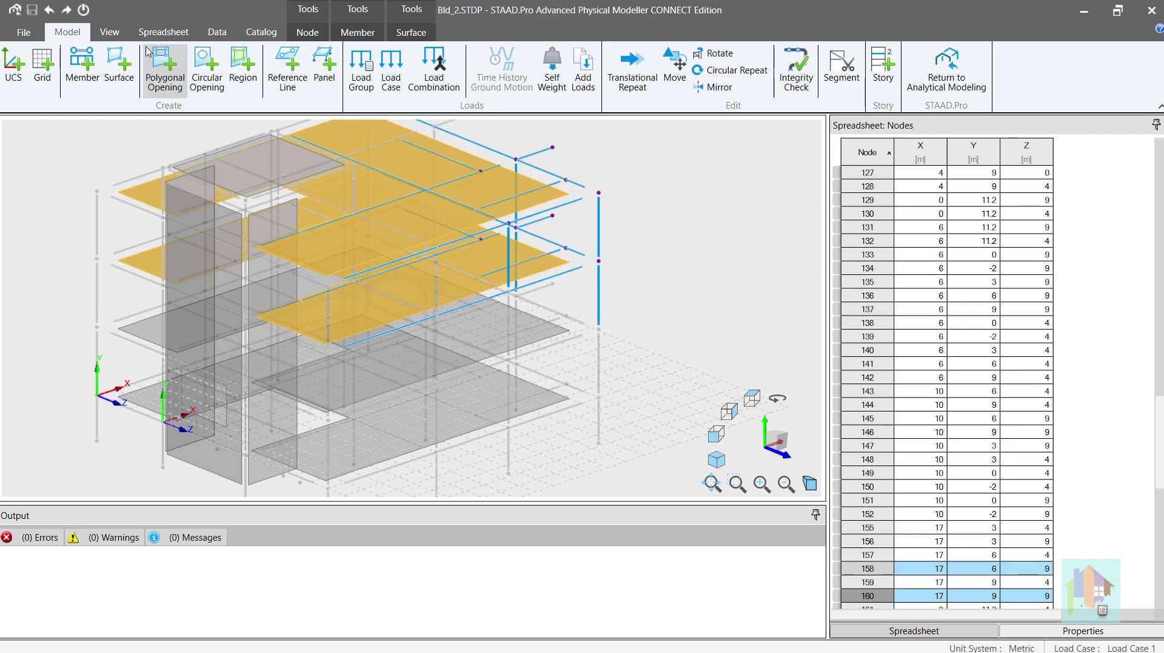
{"action": "left_click", "coordinate": [109, 31]}
{"action": "left_click", "coordinate": [881, 68]}
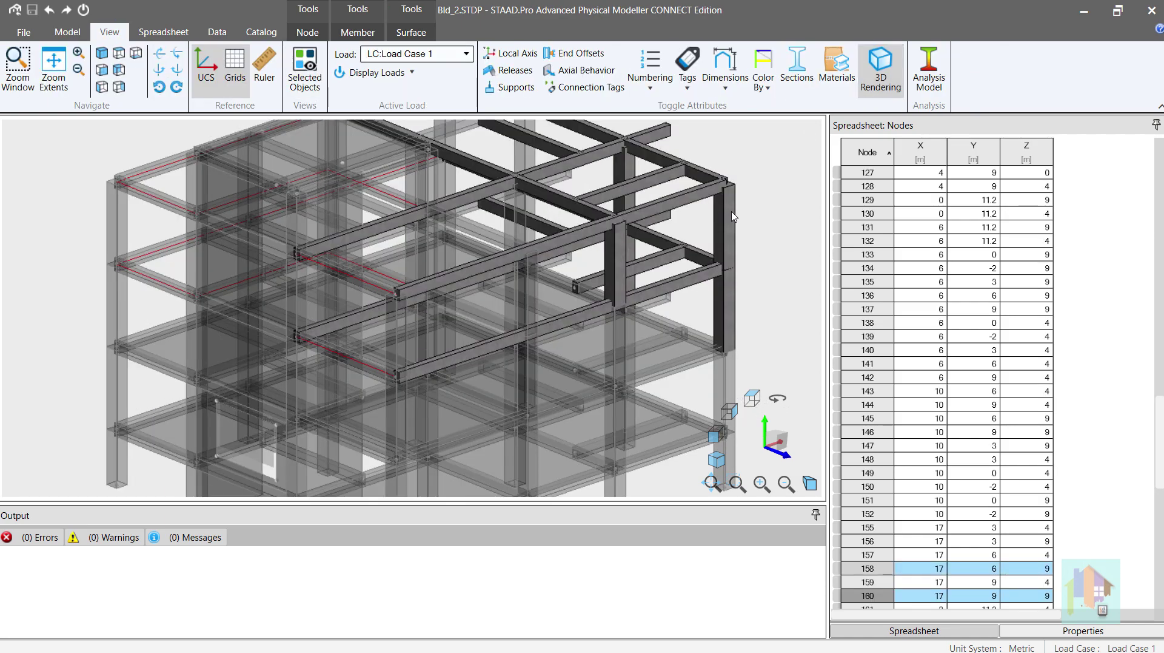
Examine how the rendered edge beams line up with the columns at the selected upper corner
{"action": "scroll", "coordinate": [728, 185], "scroll_direction": "up", "scroll_amount": 5}
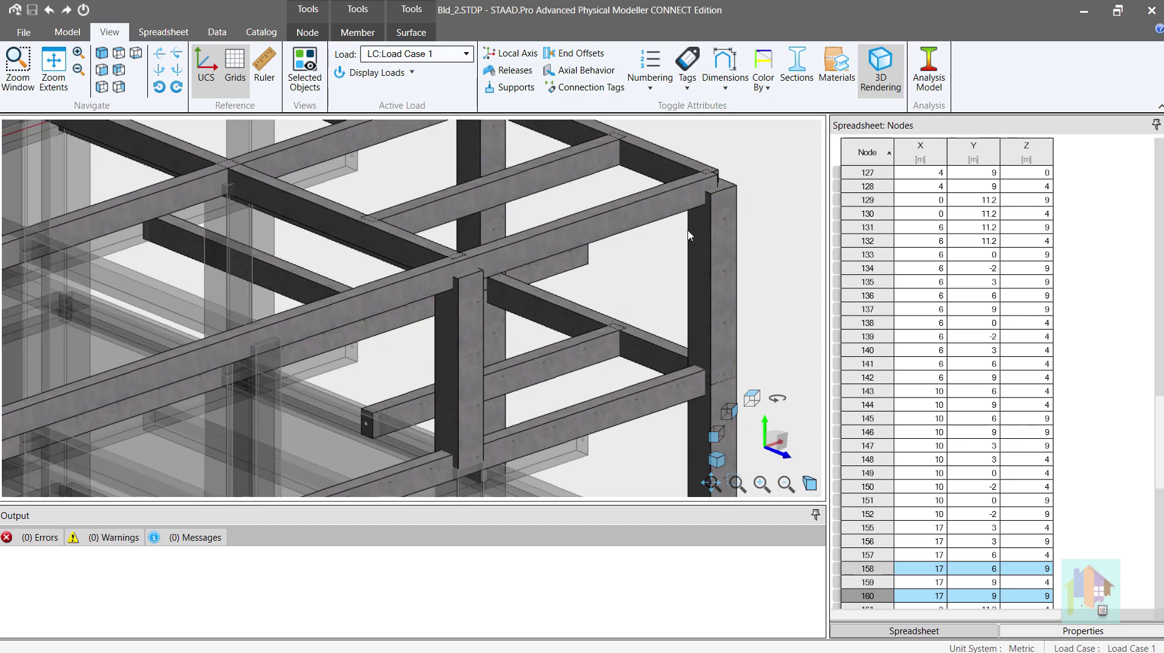
{"action": "middle_click_drag", "start_coordinate": [662, 249], "coordinate": [650, 253]}
{"action": "middle_click_drag", "start_coordinate": [556, 355], "coordinate": [576, 341]}
{"action": "scroll", "coordinate": [576, 339], "scroll_direction": "down", "scroll_amount": 1}
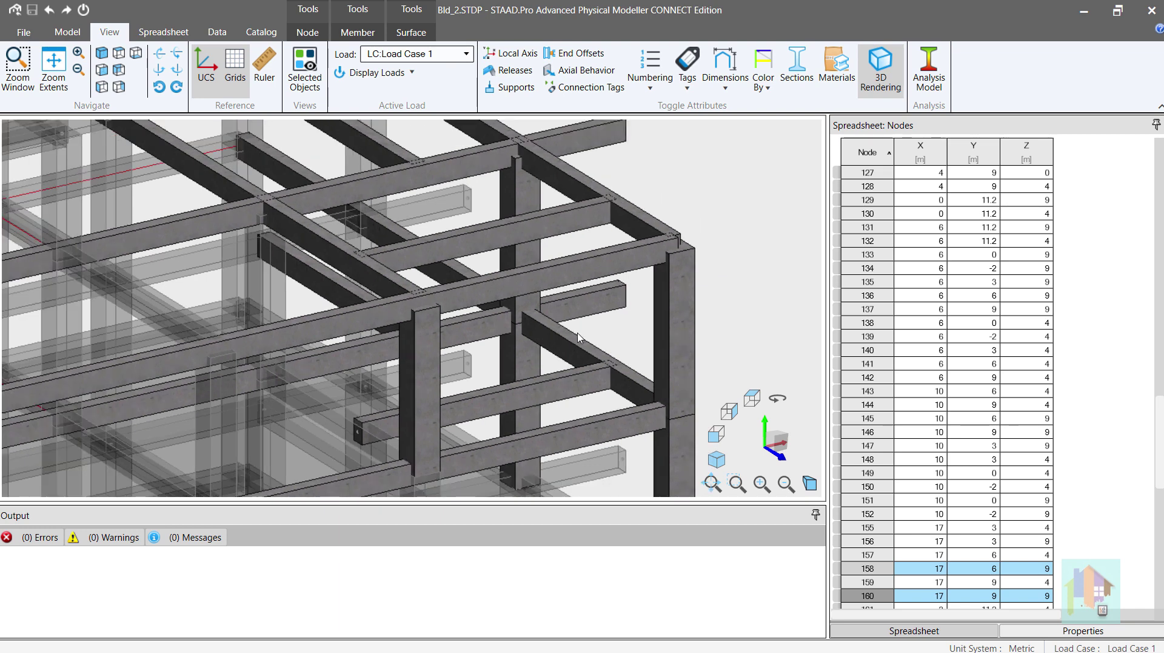
{"action": "scroll", "coordinate": [578, 338], "scroll_direction": "down", "scroll_amount": 5}
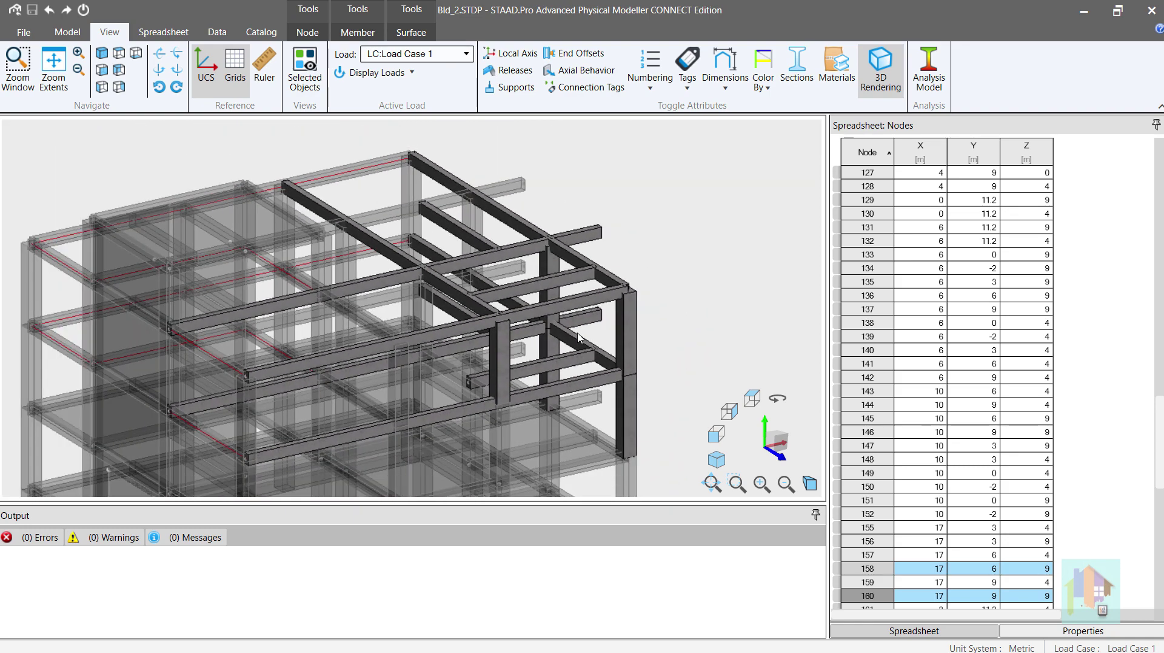
{"action": "middle_click_drag", "start_coordinate": [487, 390], "coordinate": [508, 379]}
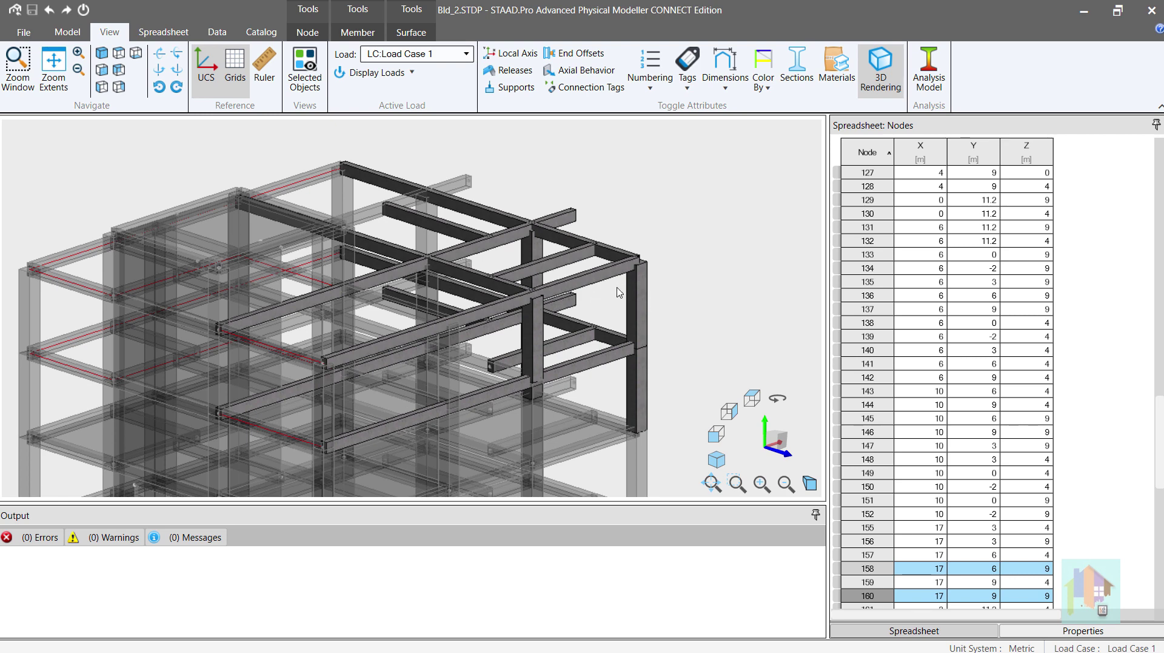
Examine the whole rendered building, its upper corner members and the top edge beam, and switch off 3D rendering
{"action": "left_click", "coordinate": [734, 290]}
{"action": "scroll", "coordinate": [671, 300], "scroll_direction": "down", "scroll_amount": 5}
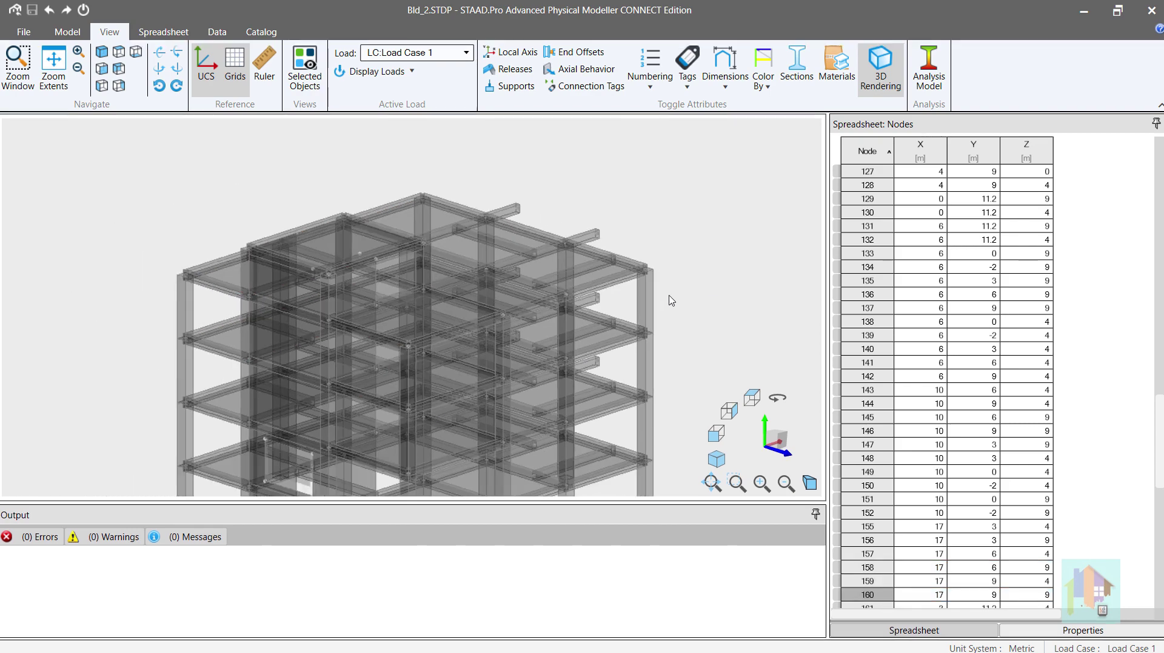
{"action": "middle_click_drag", "start_coordinate": [654, 345], "coordinate": [609, 285]}
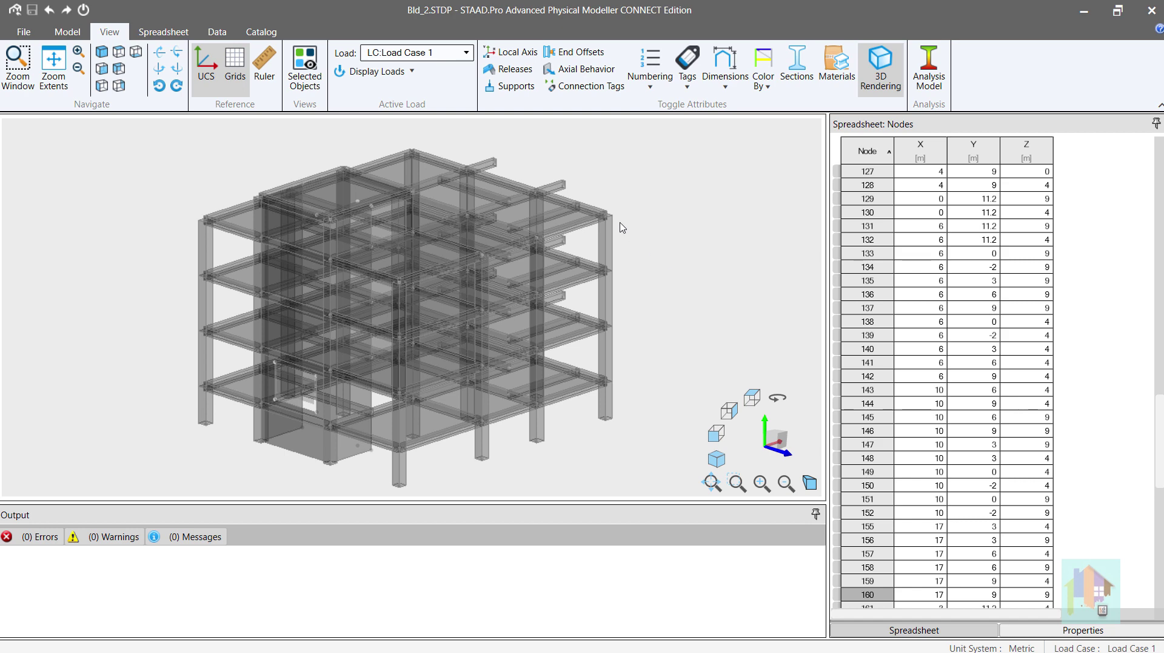
{"action": "left_click_drag", "start_coordinate": [643, 292], "coordinate": [498, 130]}
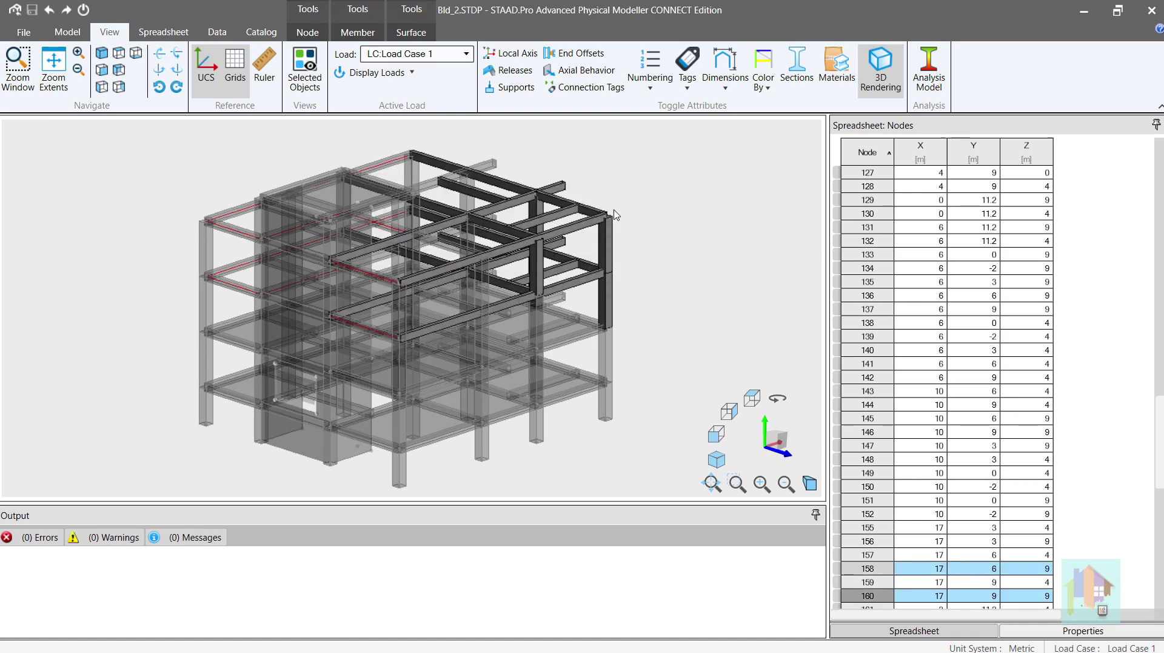
{"action": "left_click", "coordinate": [577, 232]}
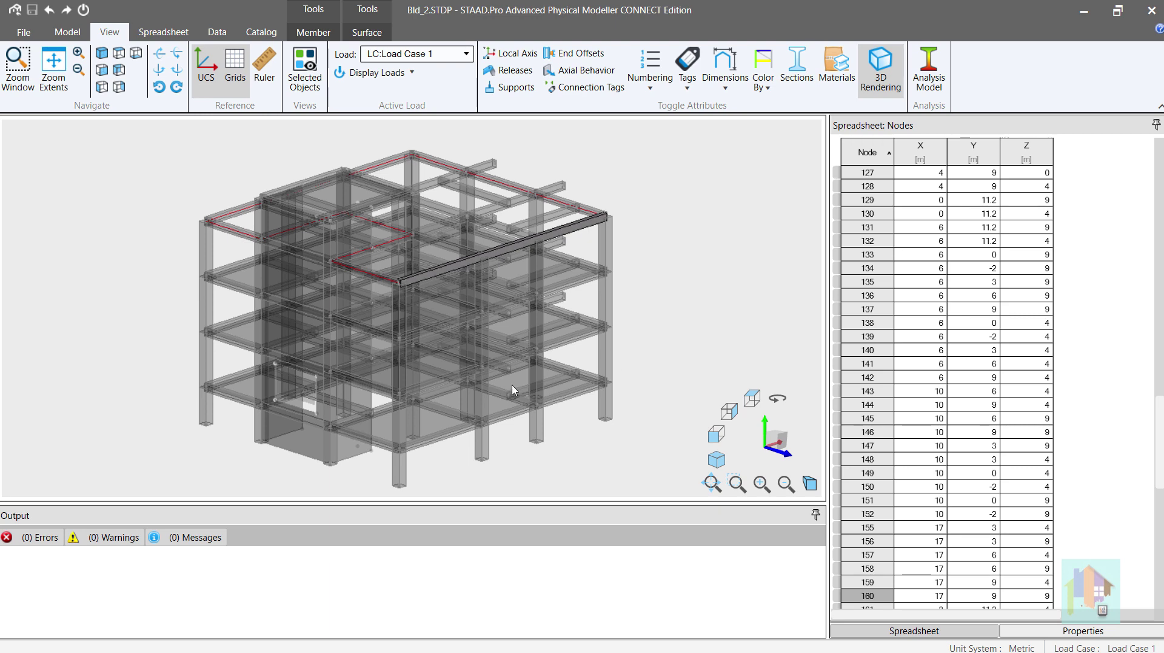
{"action": "left_click", "coordinate": [663, 363]}
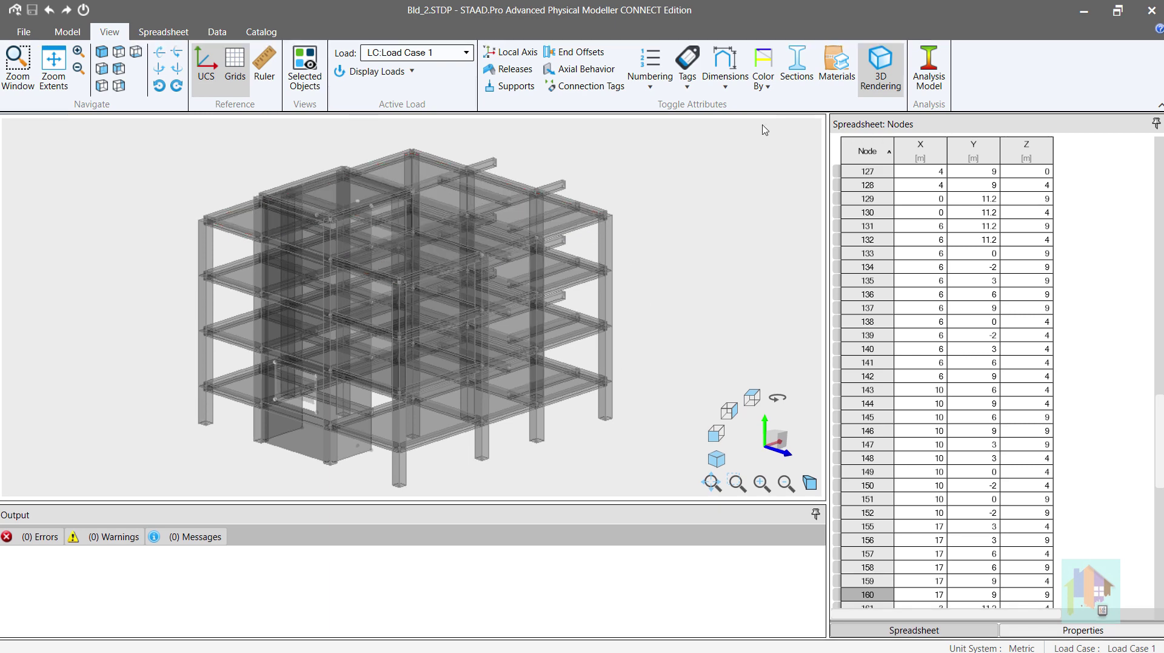
{"action": "left_click", "coordinate": [880, 80]}
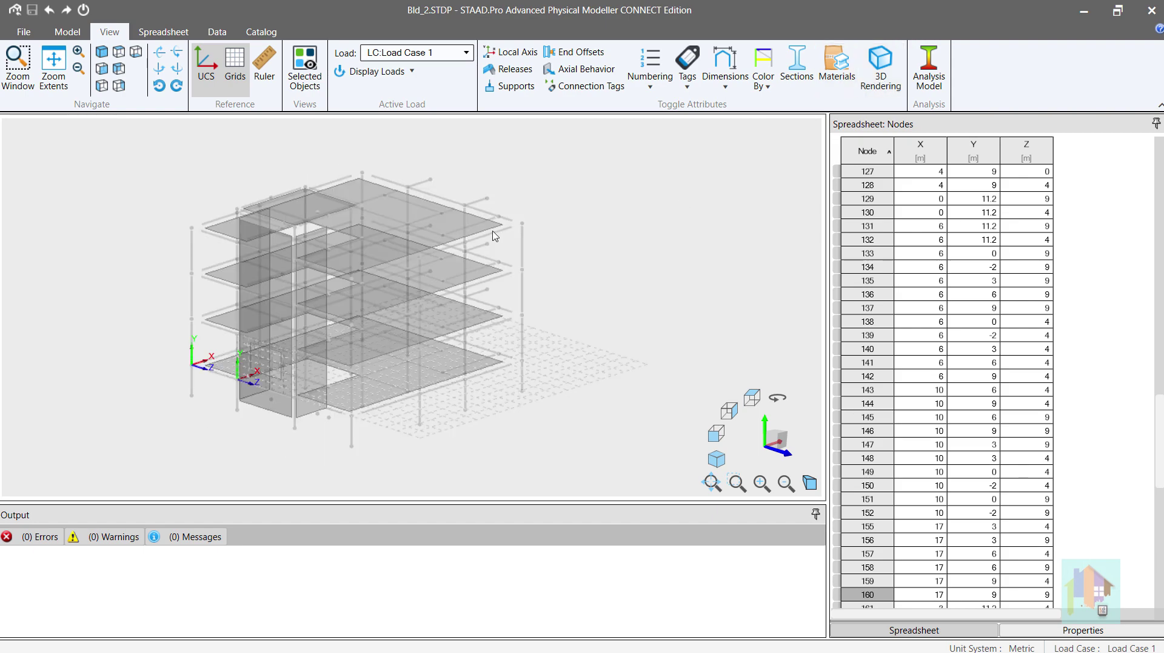
Select the roof-level edge beam and set its cross section position to Top right
{"action": "scroll", "coordinate": [512, 231], "scroll_direction": "up", "scroll_amount": 5}
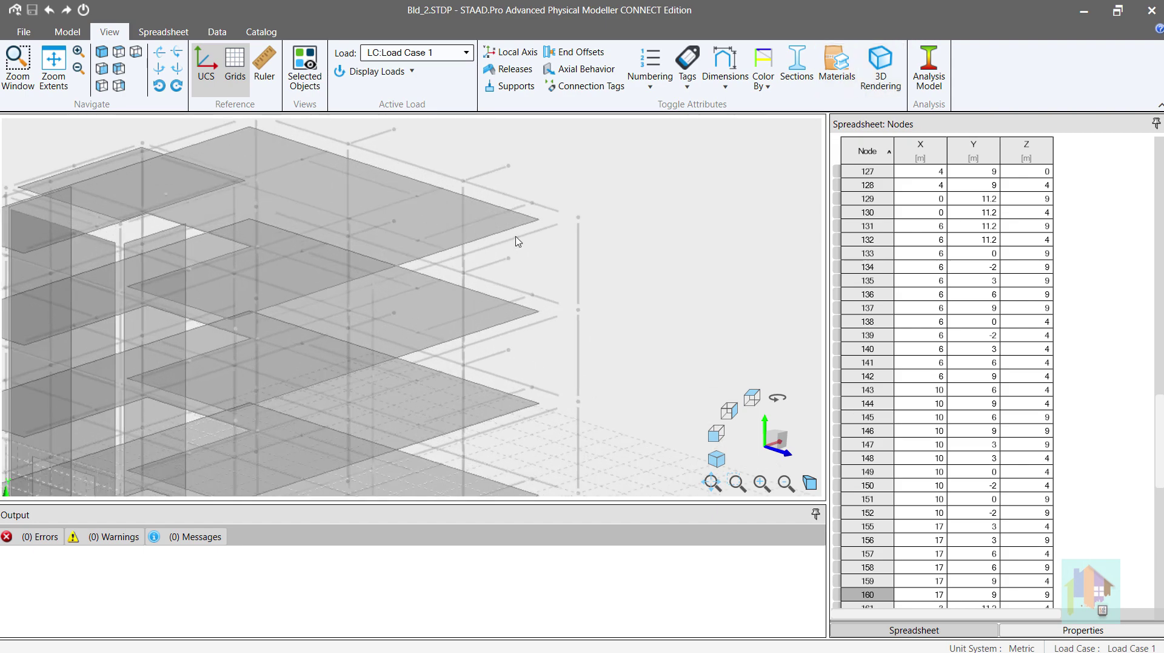
{"action": "left_click", "coordinate": [517, 241]}
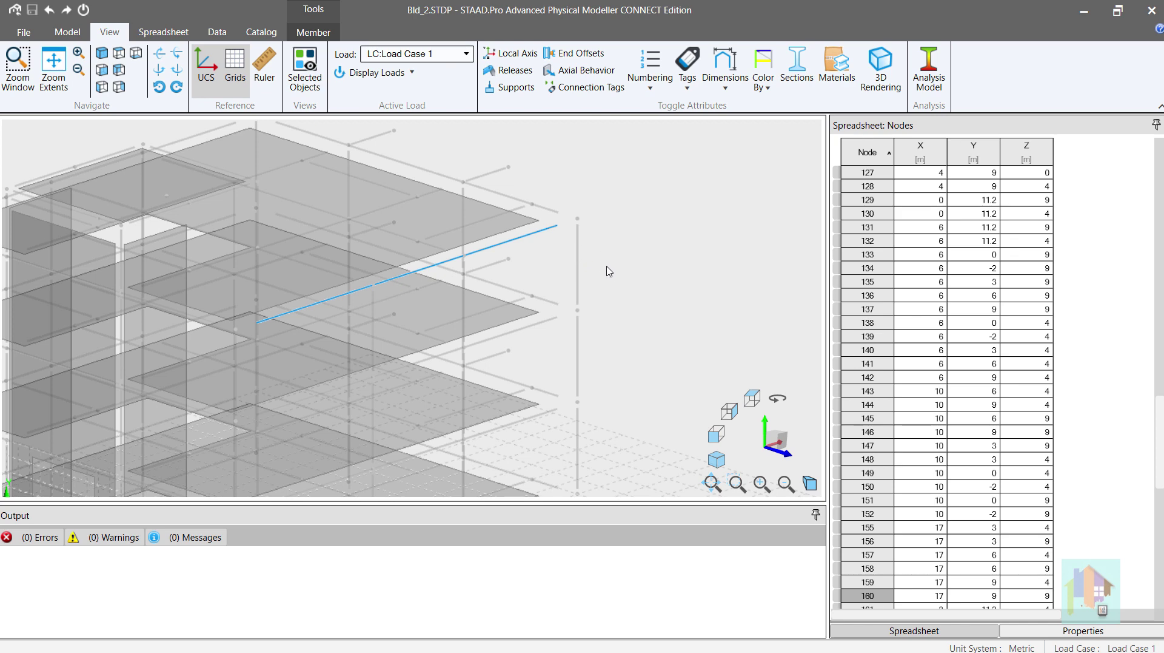
{"action": "left_click", "coordinate": [313, 32]}
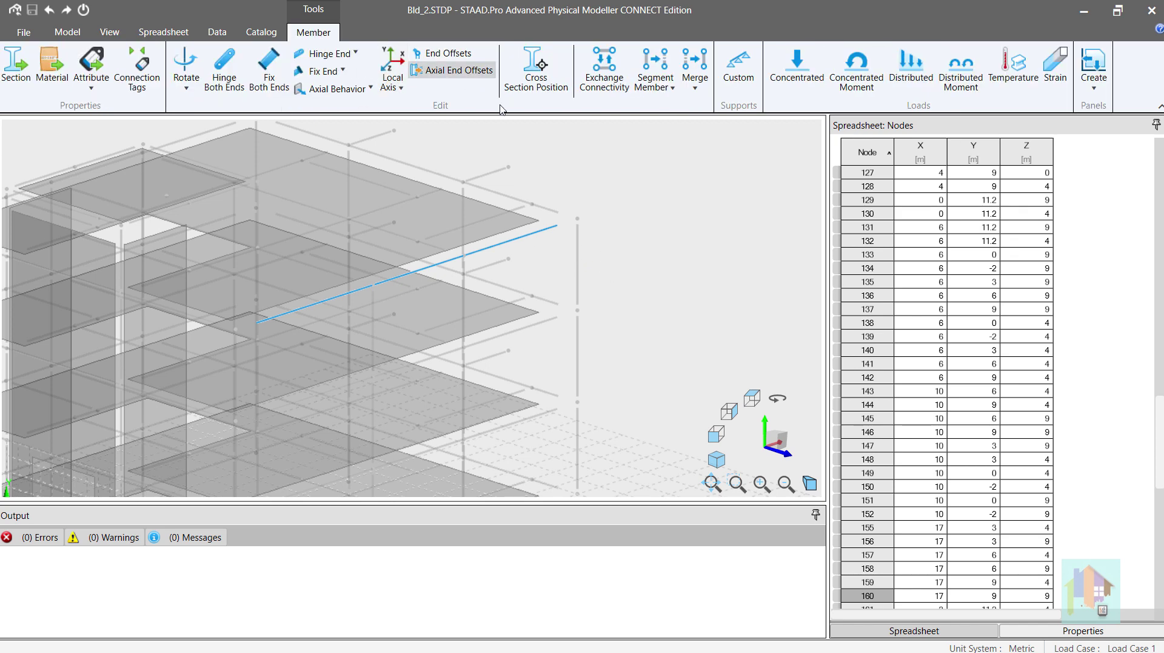
{"action": "left_click", "coordinate": [537, 77]}
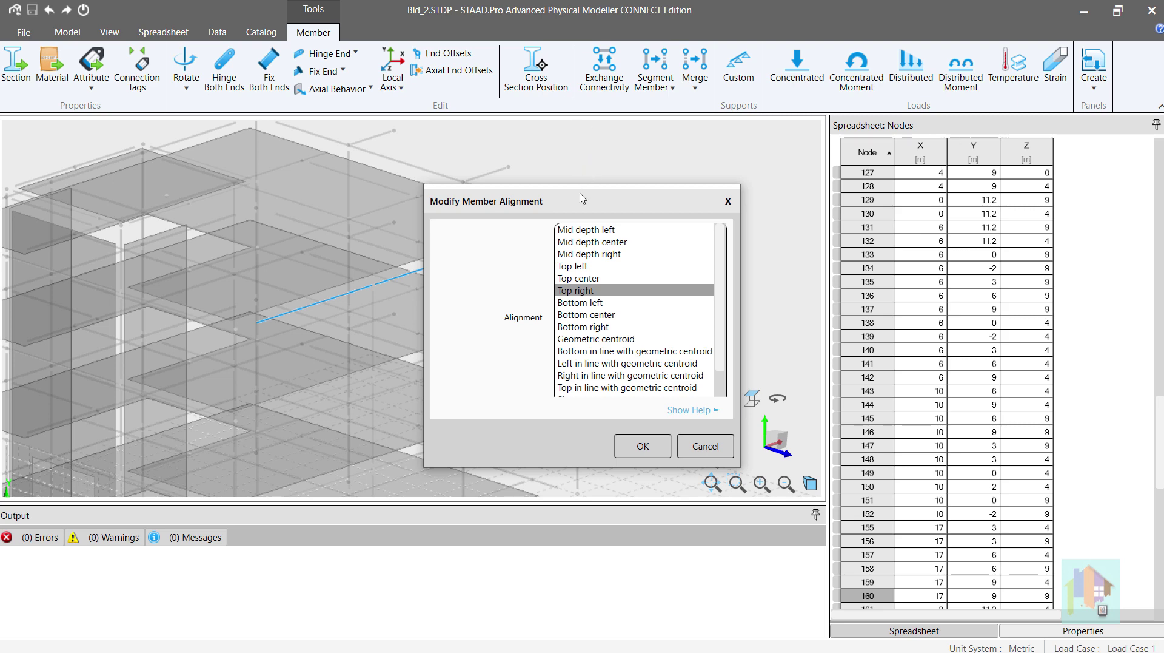
{"action": "left_click_drag", "start_coordinate": [577, 201], "coordinate": [757, 127]}
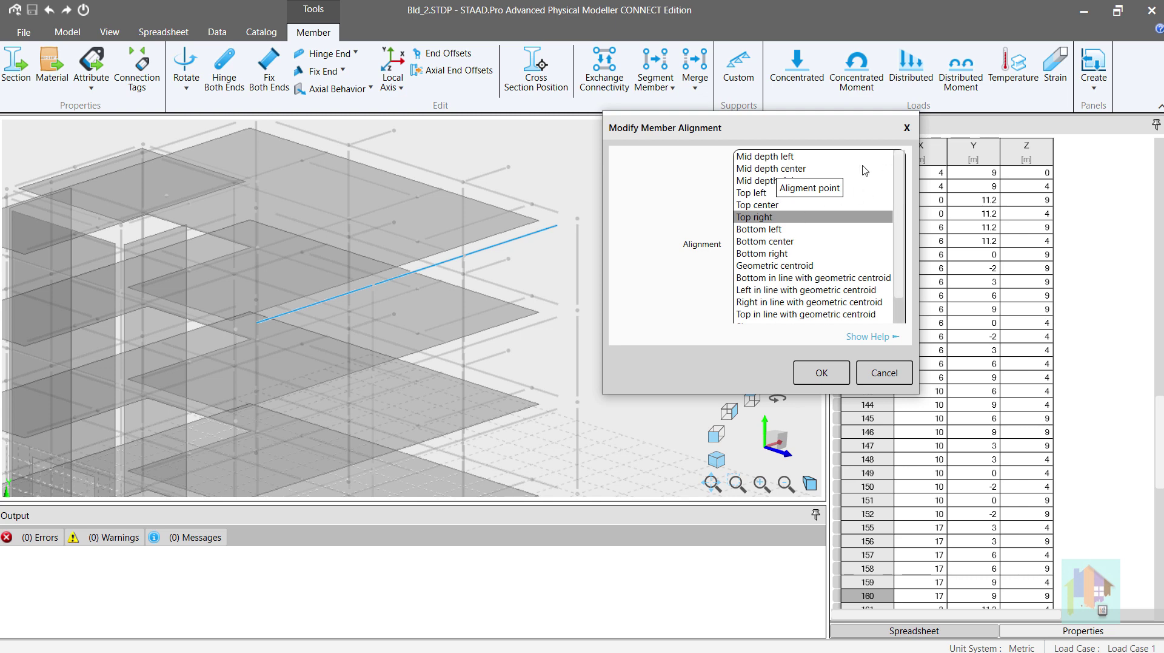
{"action": "left_click", "coordinate": [769, 207]}
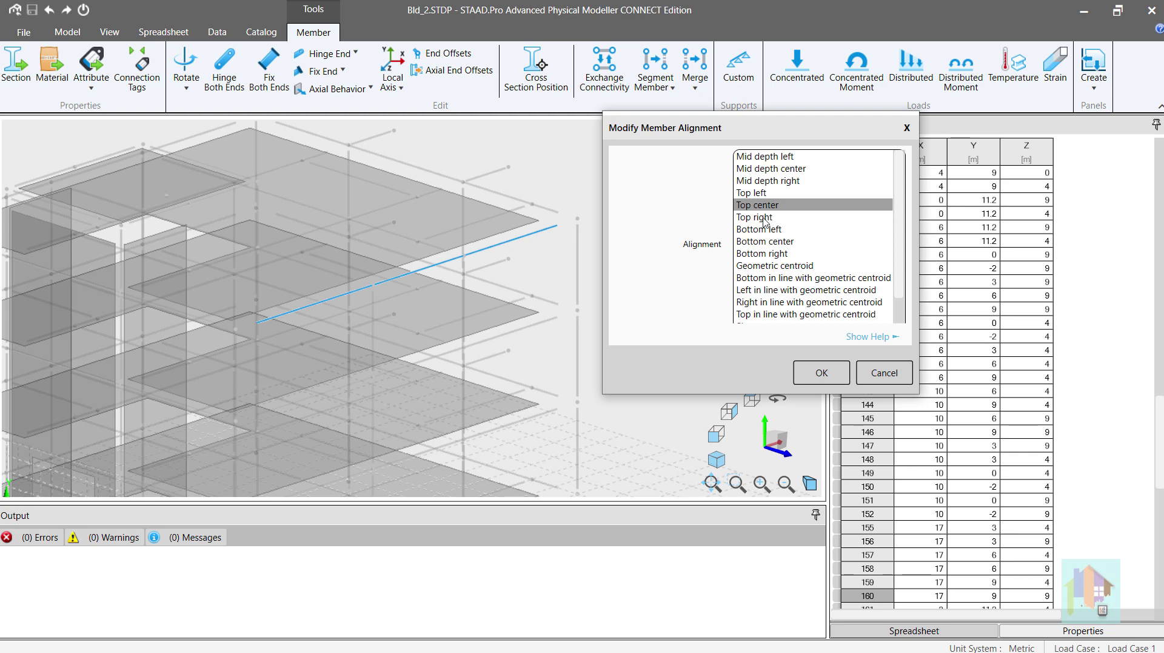
{"action": "left_click", "coordinate": [764, 221]}
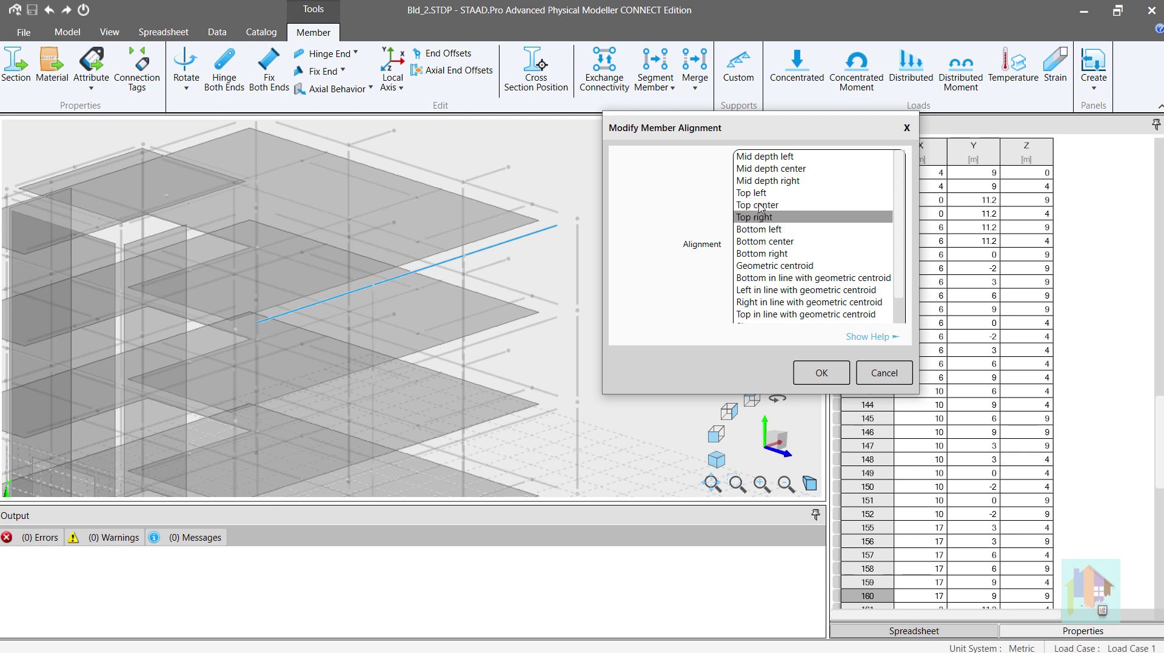
{"action": "left_click", "coordinate": [760, 195]}
{"action": "left_click", "coordinate": [764, 215]}
{"action": "left_click", "coordinate": [828, 376]}
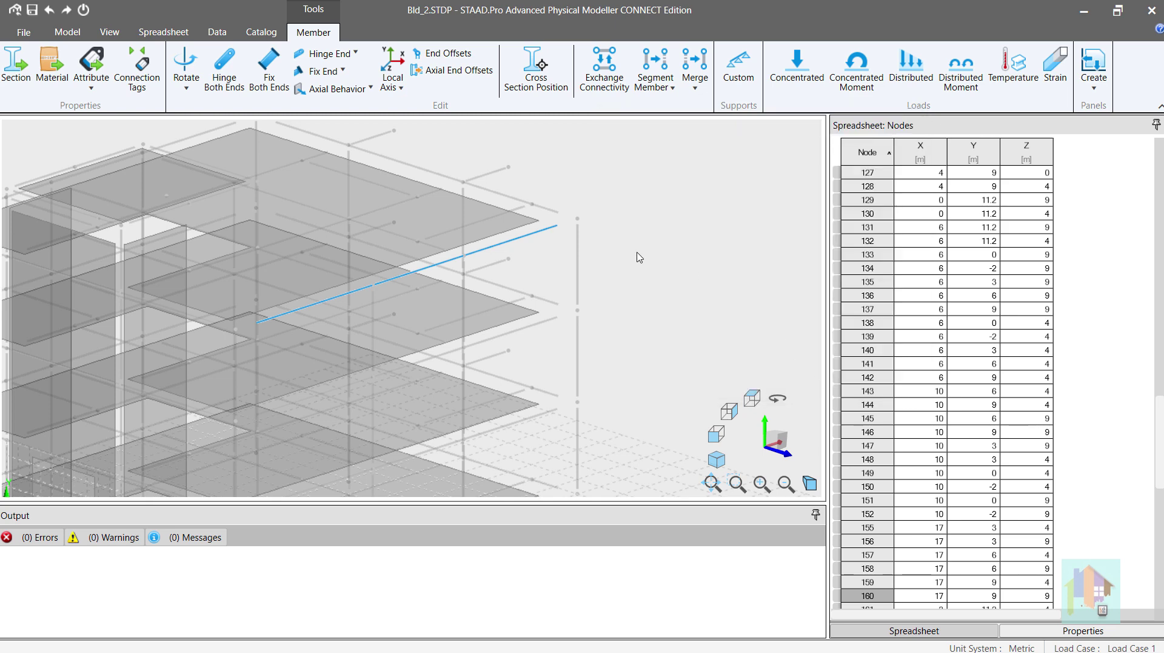
Render the upper corner members in 3D, examine the realigned edge beam against the columns, and switch the rendering off
{"action": "left_click_drag", "start_coordinate": [674, 298], "coordinate": [421, 142]}
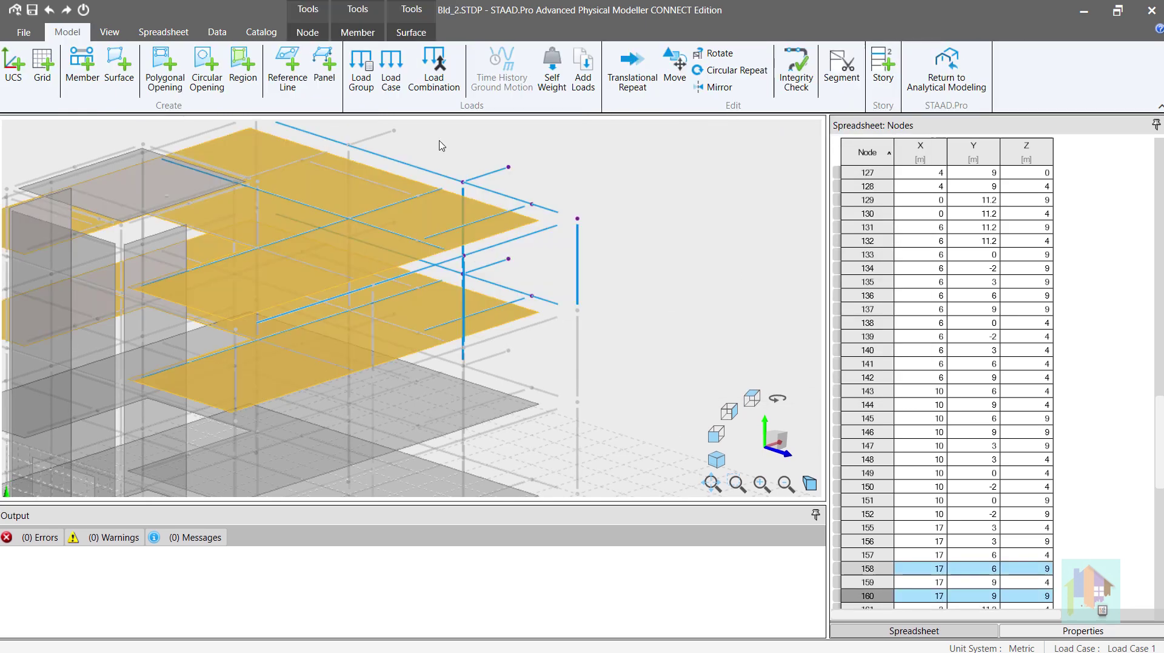
{"action": "left_click", "coordinate": [109, 32]}
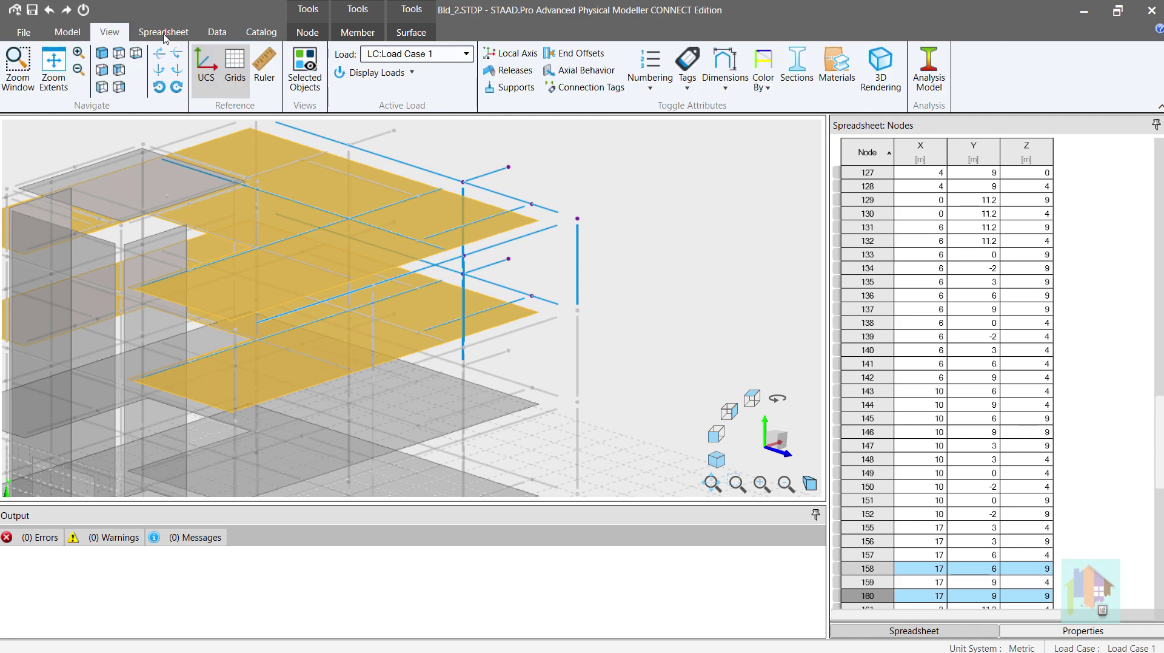
{"action": "left_click", "coordinate": [883, 75]}
{"action": "middle_click_drag", "start_coordinate": [721, 243], "coordinate": [606, 285]}
{"action": "scroll", "coordinate": [718, 278], "scroll_direction": "up", "scroll_amount": 3}
{"action": "scroll", "coordinate": [671, 257], "scroll_direction": "up", "scroll_amount": 2}
{"action": "scroll", "coordinate": [649, 253], "scroll_direction": "down", "scroll_amount": 3}
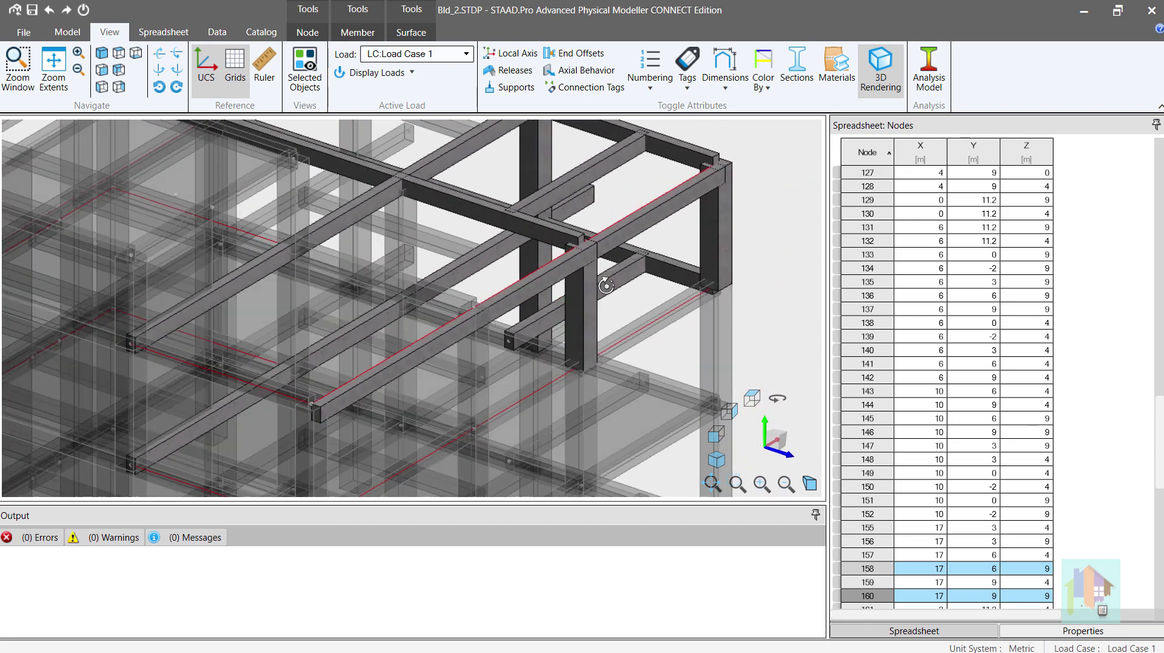
{"action": "left_click", "coordinate": [763, 200]}
{"action": "left_click", "coordinate": [881, 75]}
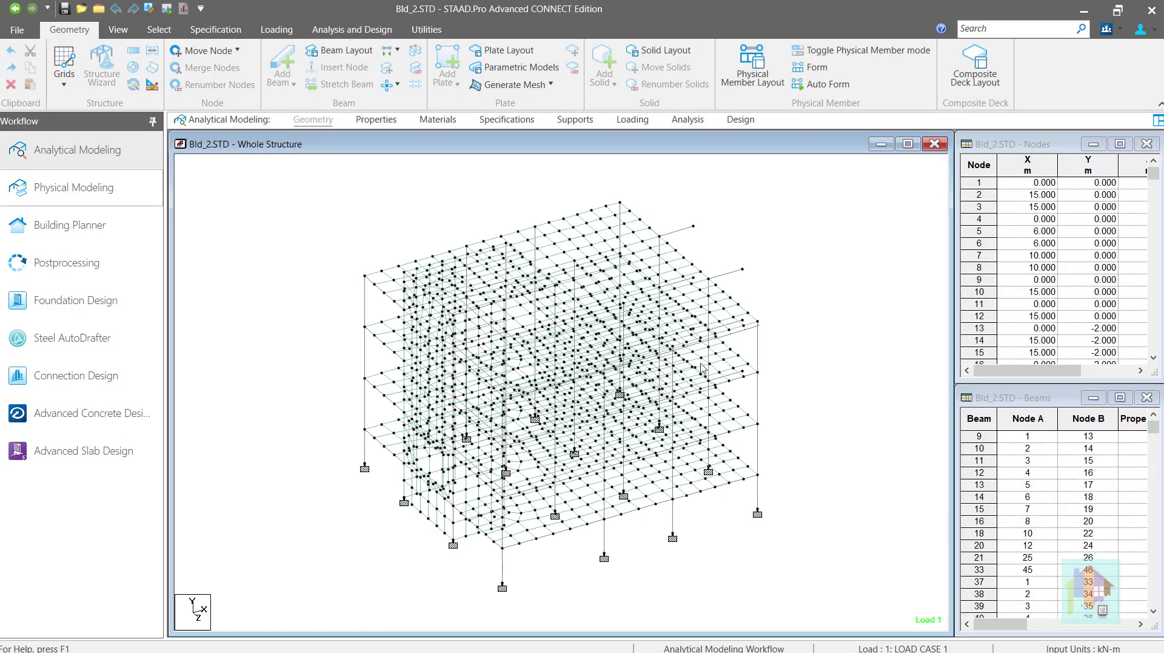
In the analytical model's specifications, open the physical start offset of the realigned beam and examine its X, Y and Z values
{"action": "left_click", "coordinate": [507, 120]}
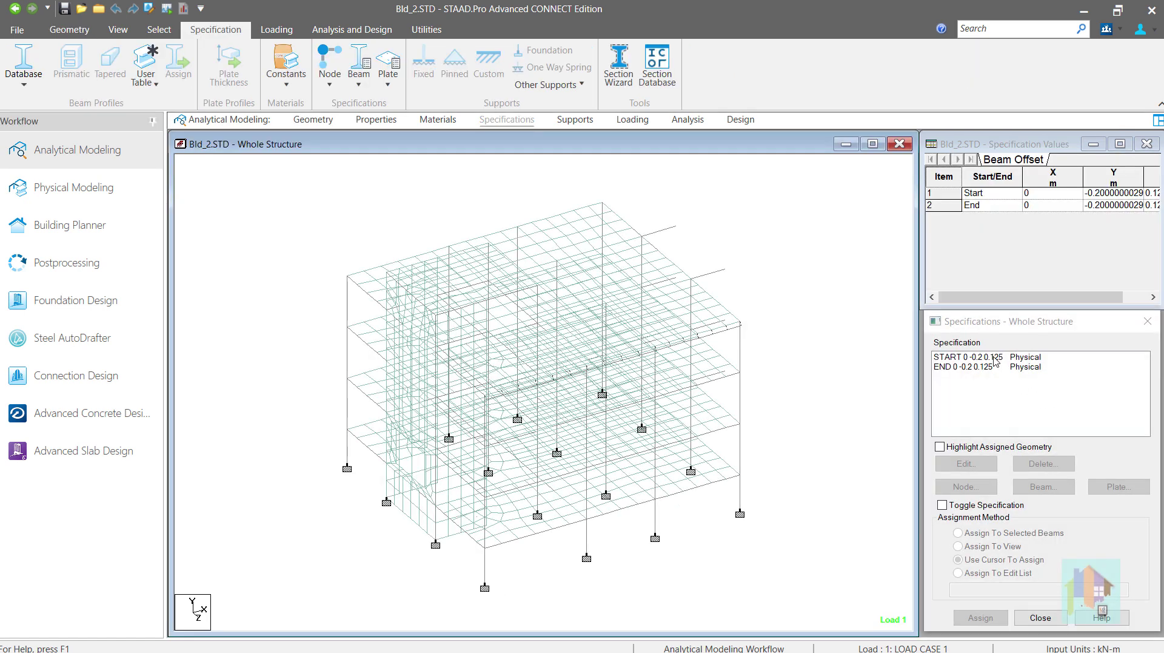
{"action": "double_click", "coordinate": [995, 361]}
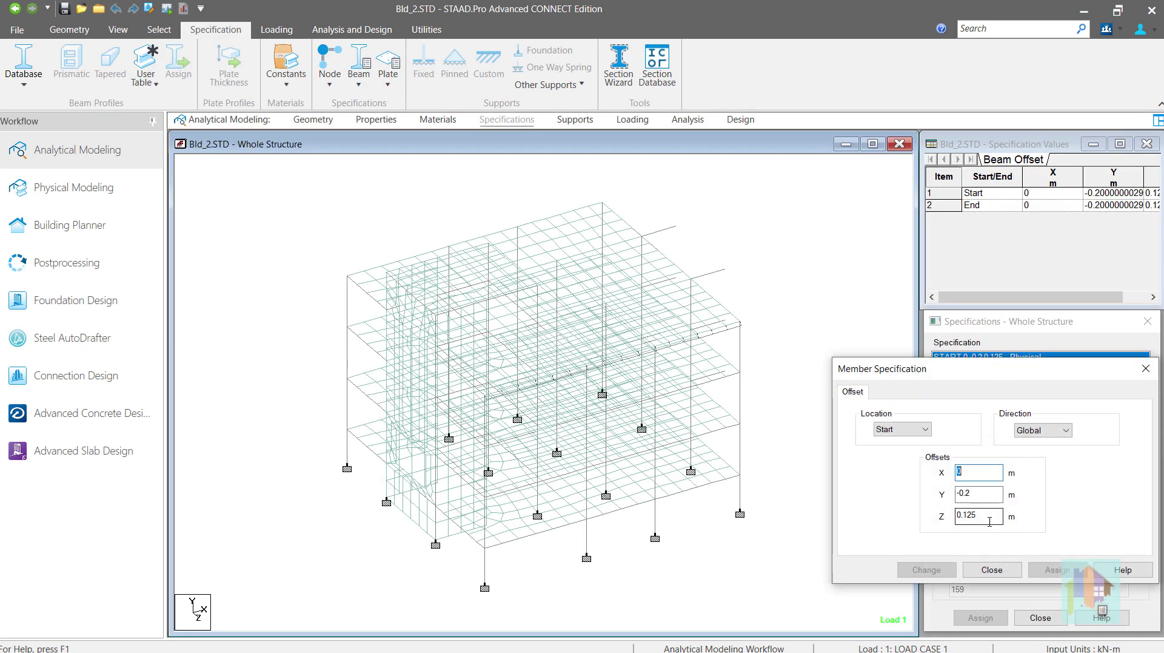
{"action": "left_click", "coordinate": [992, 570]}
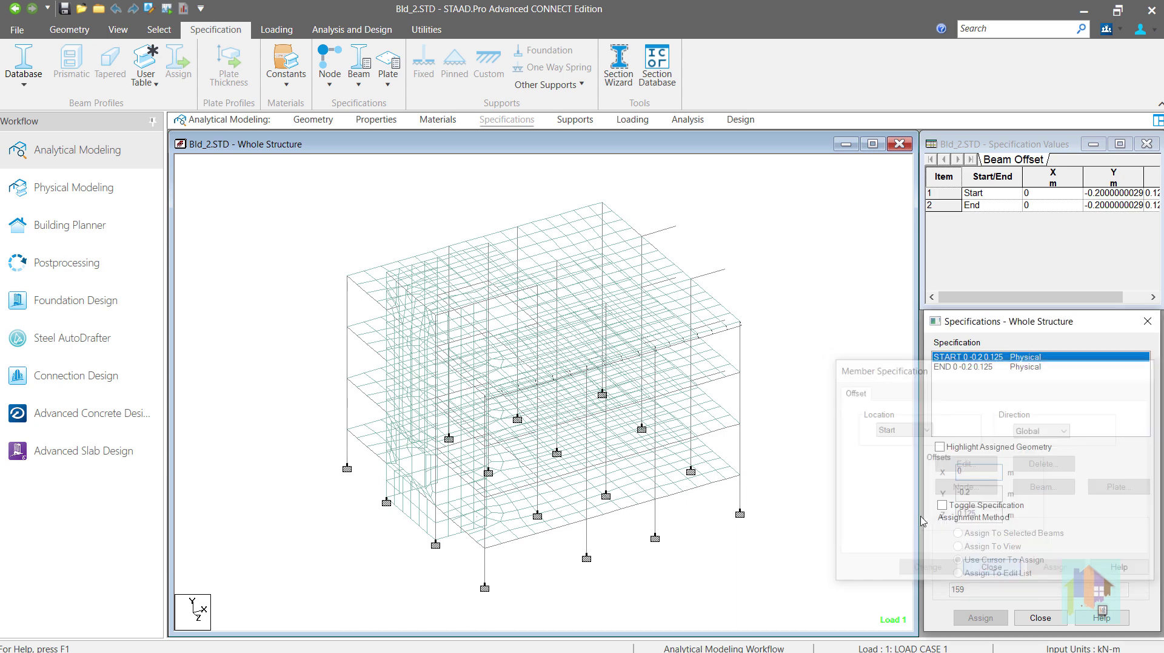
Open the analytical model's 3D rendering in a maximized view and inspect the offset top edge beam from several angles
{"action": "right_click", "coordinate": [796, 367]}
{"action": "left_click", "coordinate": [897, 644]}
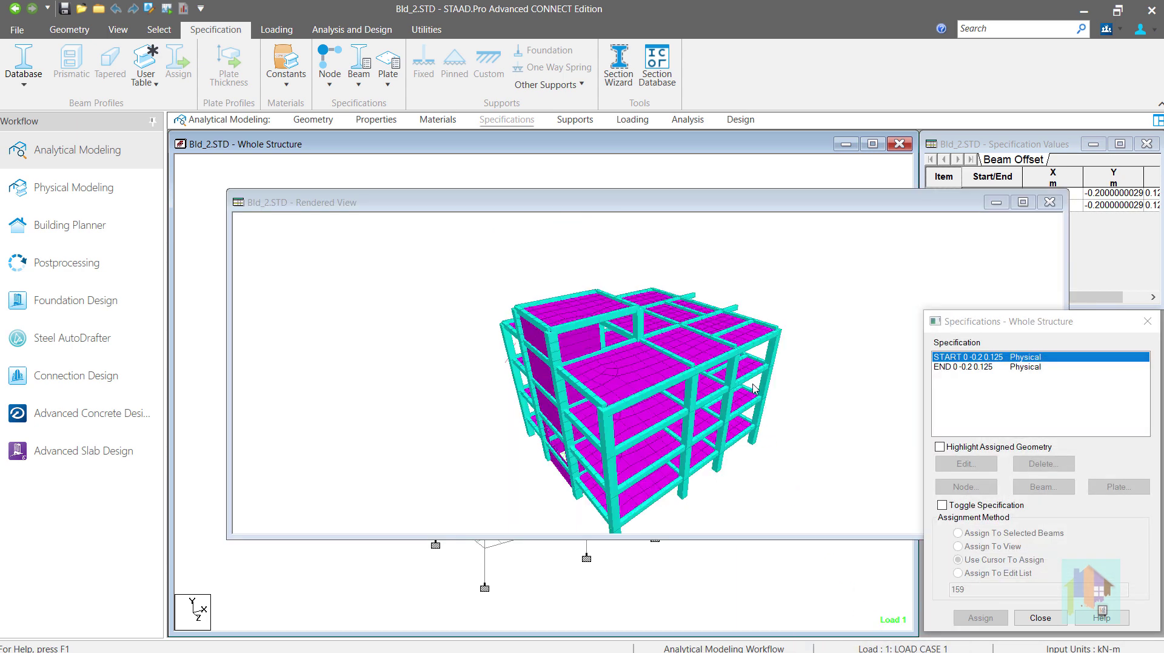
{"action": "left_click_drag", "start_coordinate": [733, 370], "coordinate": [843, 239]}
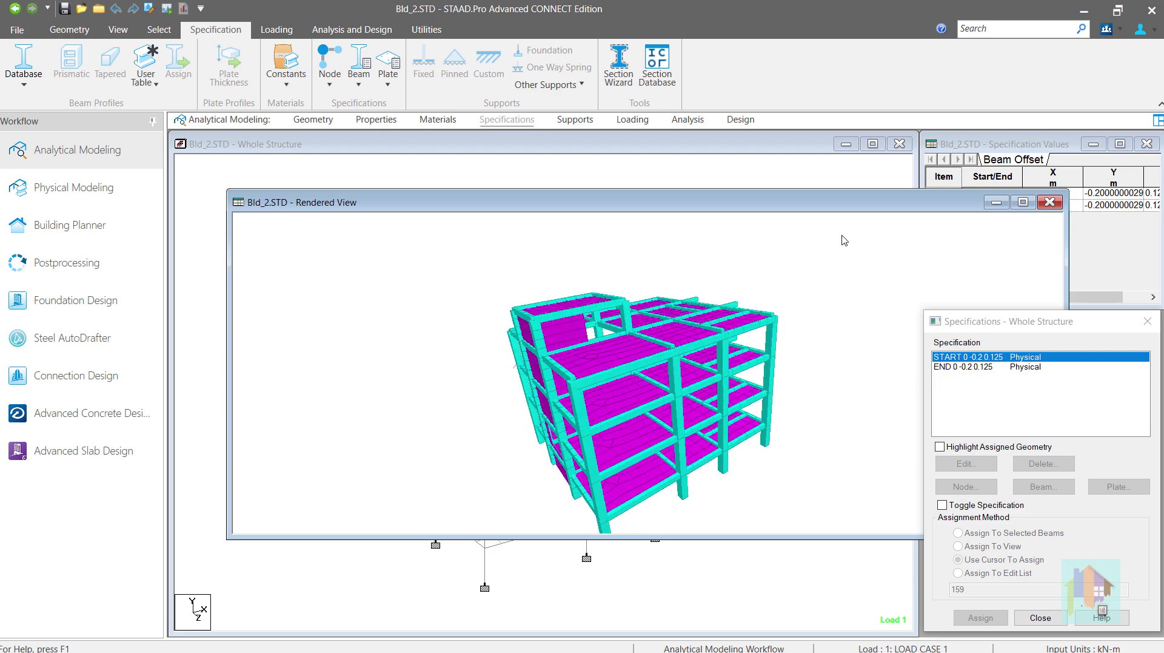
{"action": "double_click", "coordinate": [861, 198]}
{"action": "scroll", "coordinate": [689, 399], "scroll_direction": "up", "scroll_amount": 4}
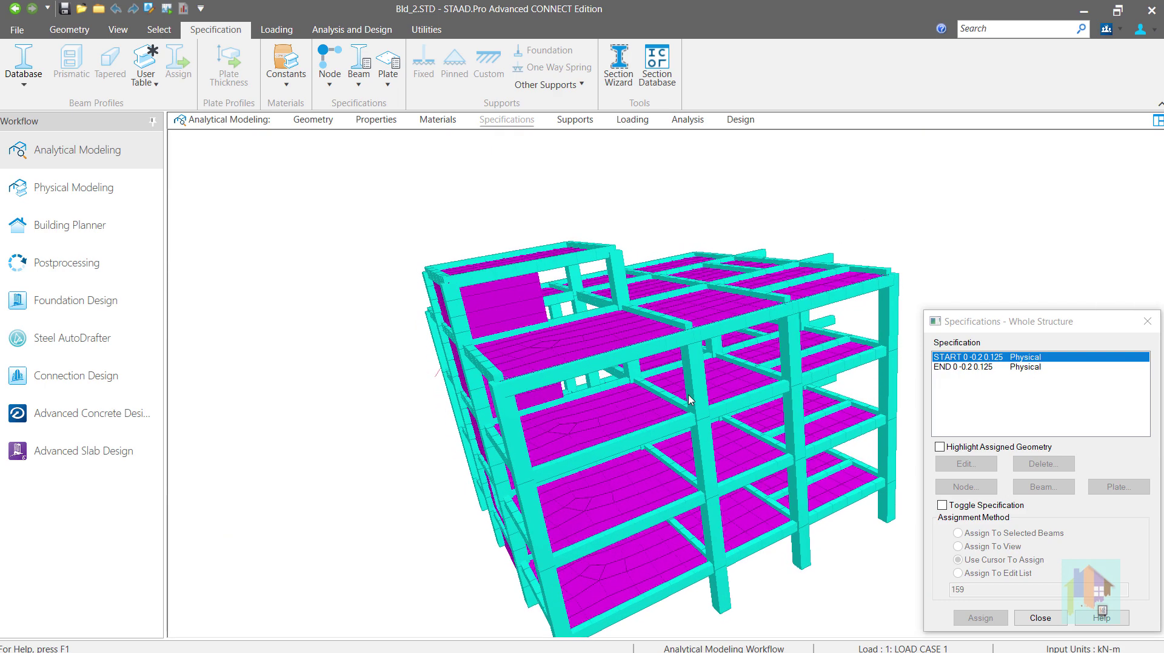
{"action": "left_click_drag", "start_coordinate": [689, 399], "coordinate": [455, 418]}
{"action": "left_click_drag", "start_coordinate": [758, 415], "coordinate": [937, 367]}
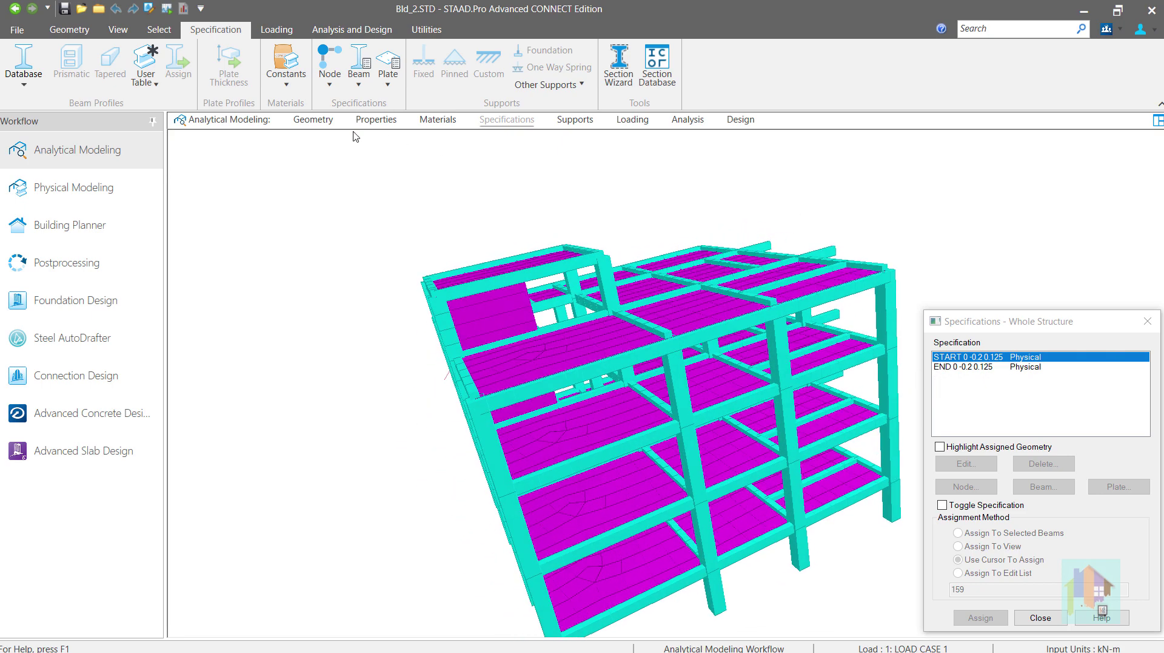
Return to the analytical geometry and select adjacent segments of the offset edge beam near its end column to inspect how it is split
{"action": "left_click", "coordinate": [325, 123]}
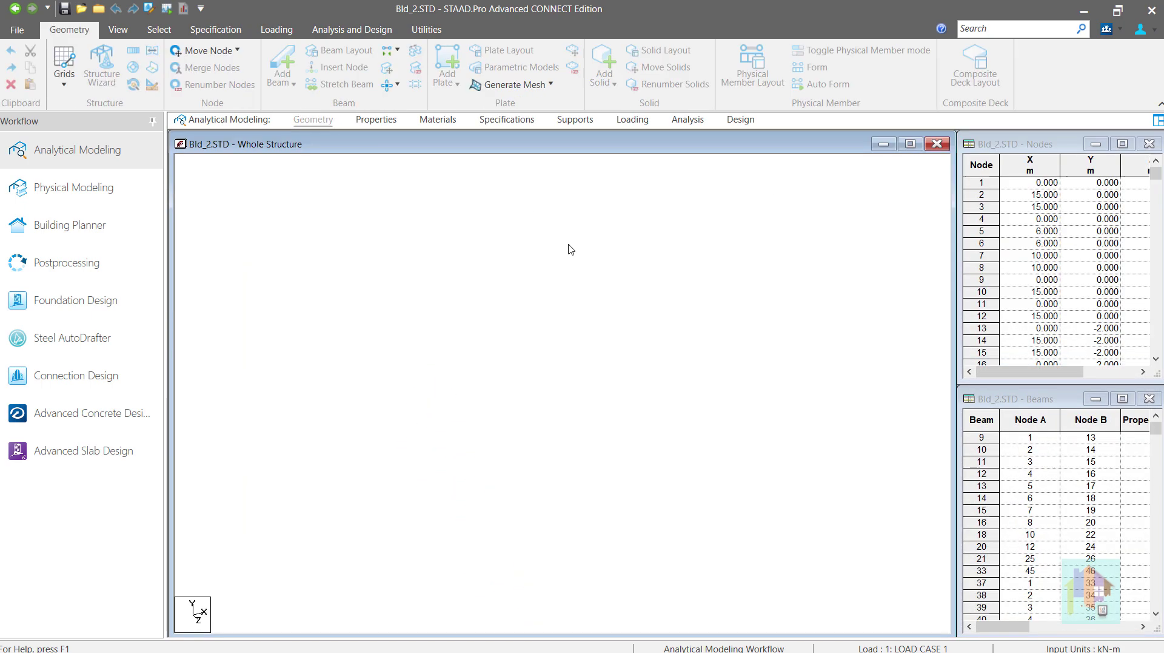
{"action": "left_click", "coordinate": [754, 329]}
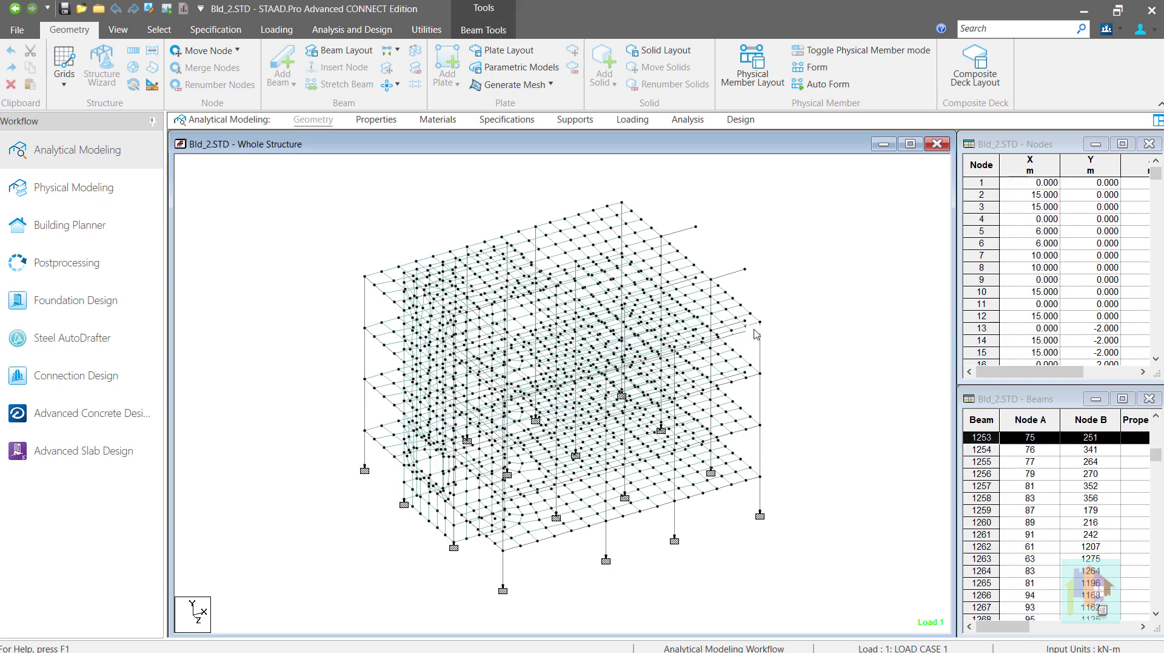
{"action": "scroll", "coordinate": [755, 337], "scroll_direction": "up", "scroll_amount": 3}
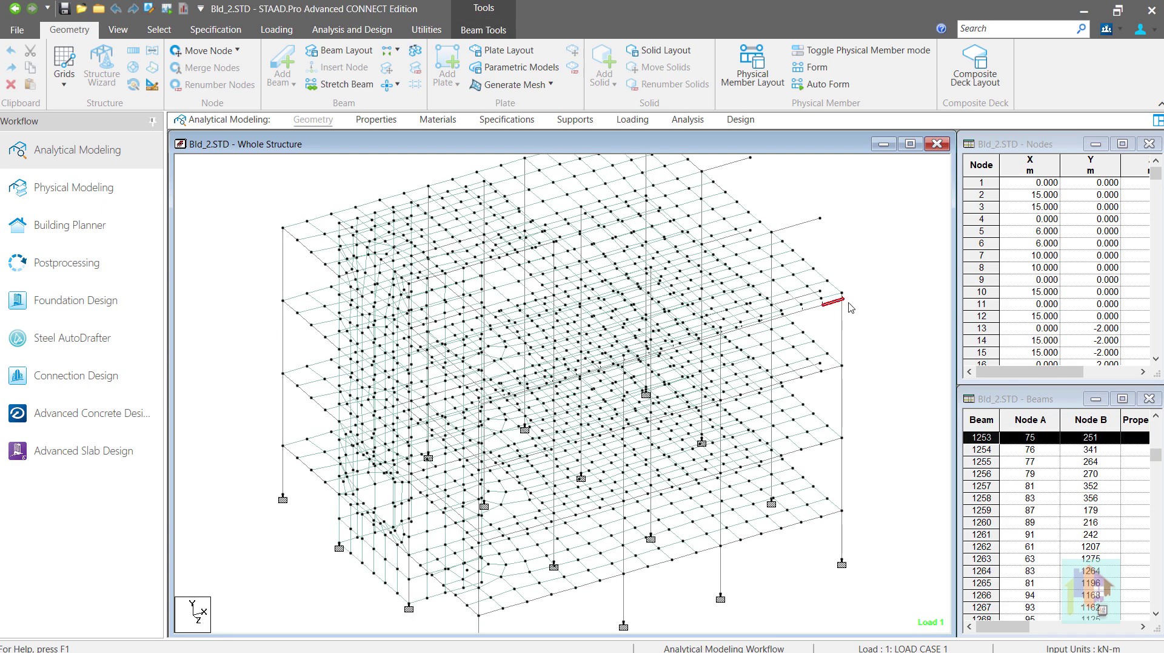
{"action": "left_click", "coordinate": [811, 309]}
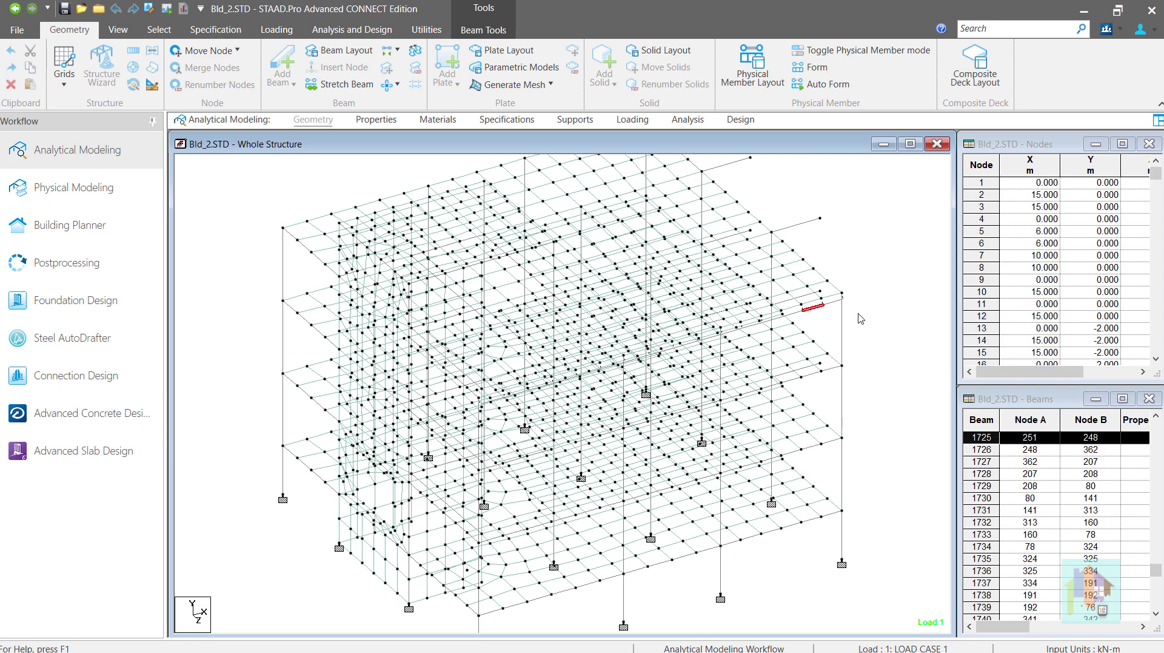
Return to physical modelling, select the roof-level edge beam and apply end offsets to it
{"action": "left_click", "coordinate": [123, 192]}
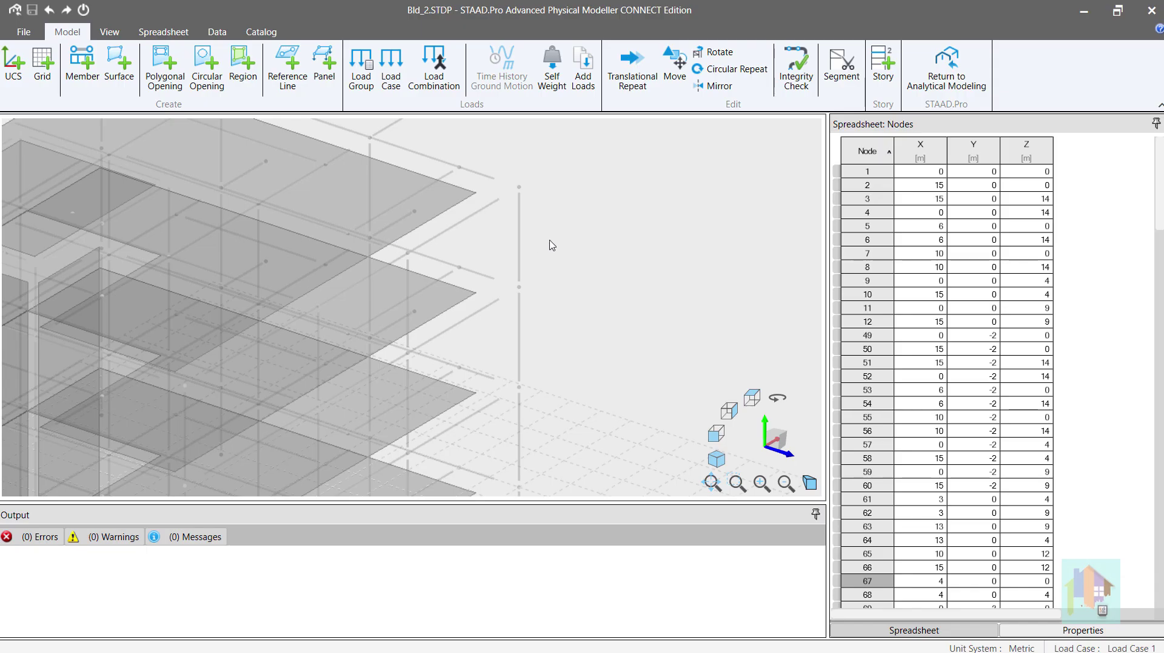
{"action": "middle_click_drag", "start_coordinate": [609, 242], "coordinate": [704, 218]}
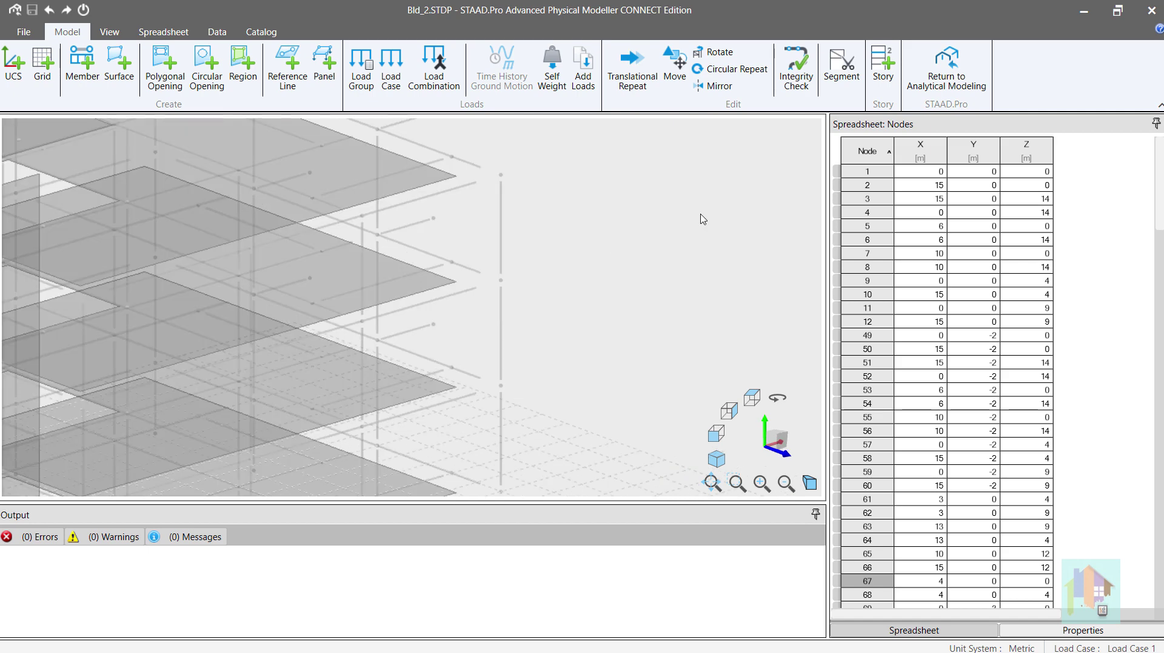
{"action": "left_click", "coordinate": [426, 198]}
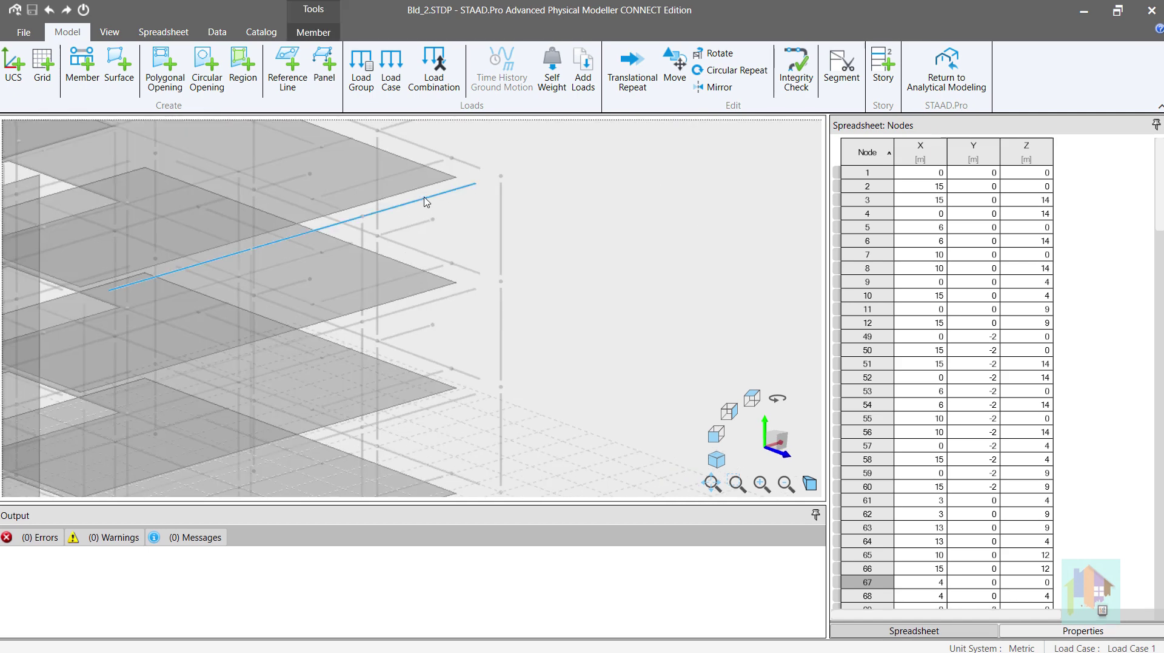
{"action": "left_click", "coordinate": [315, 31]}
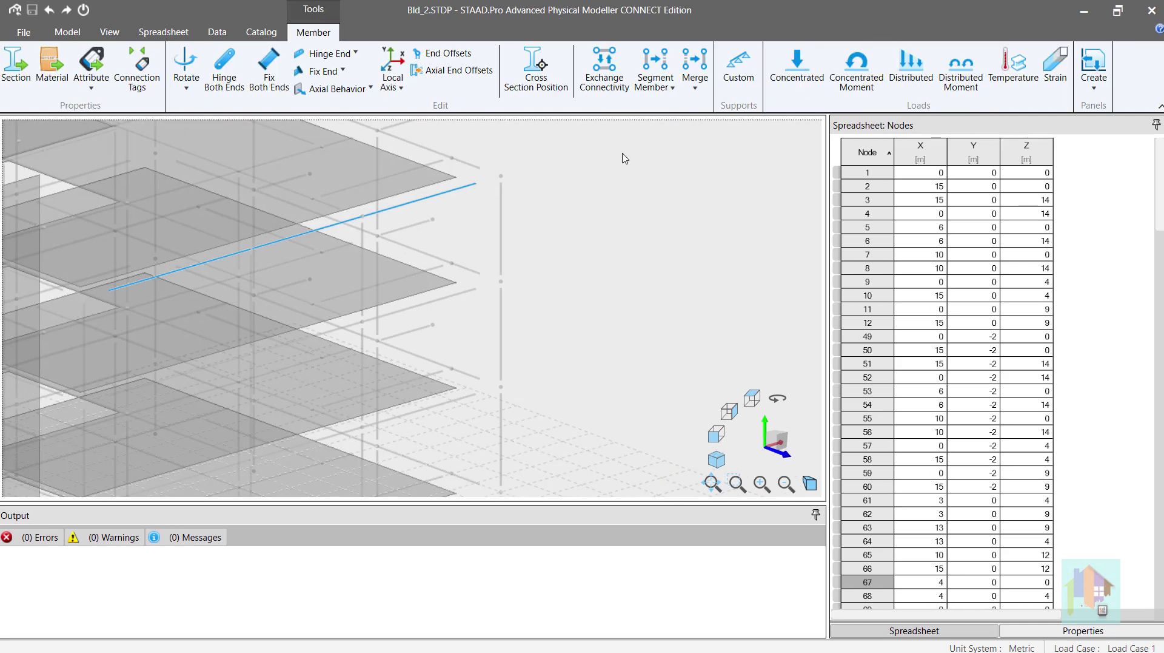
{"action": "left_click", "coordinate": [467, 71]}
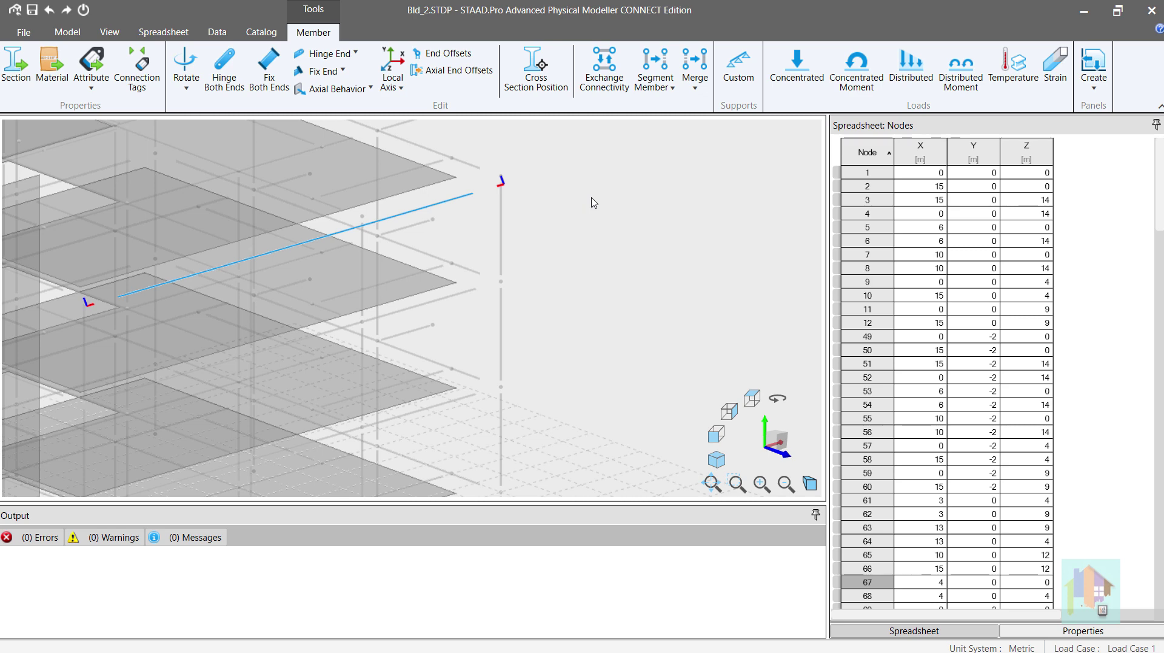
{"action": "left_click", "coordinate": [594, 202]}
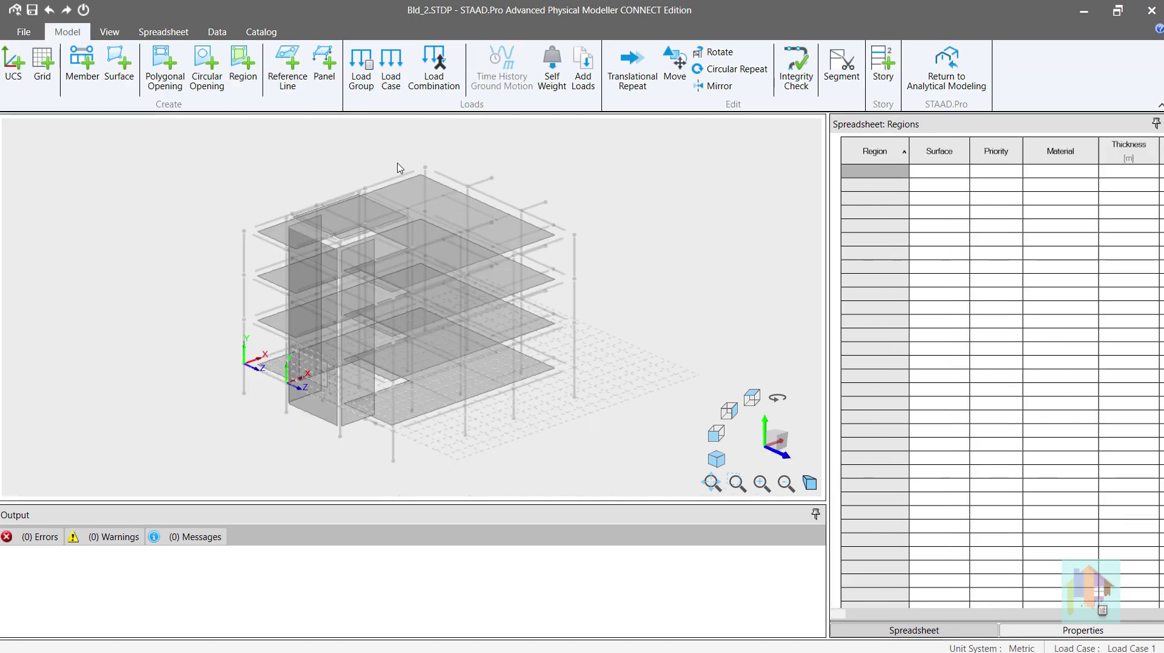
Examine the load group settings and a load case's Wind Definition Static options, including its parameter set and wind directions
{"action": "left_click", "coordinate": [362, 87]}
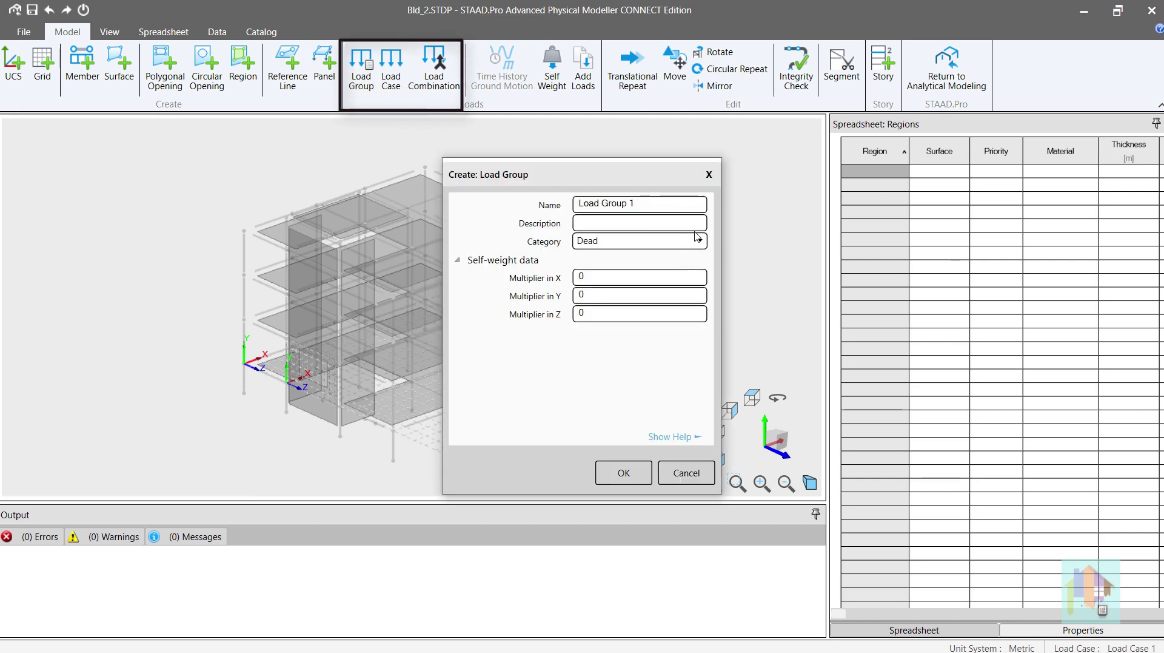
{"action": "left_click", "coordinate": [710, 174]}
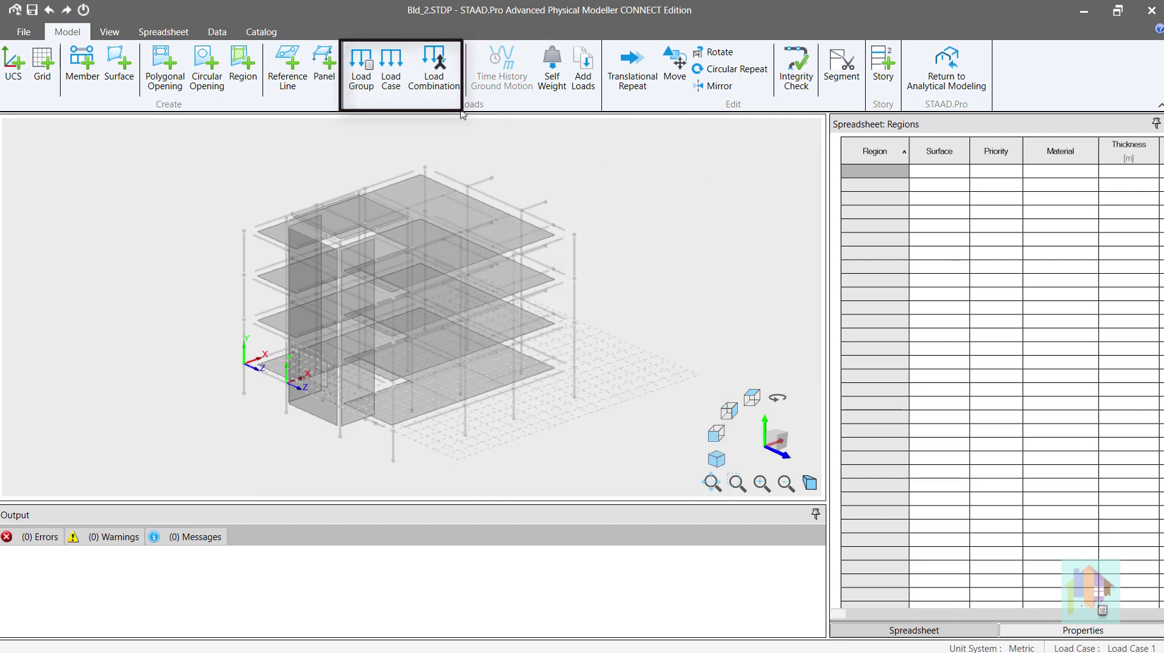
{"action": "left_click", "coordinate": [393, 86]}
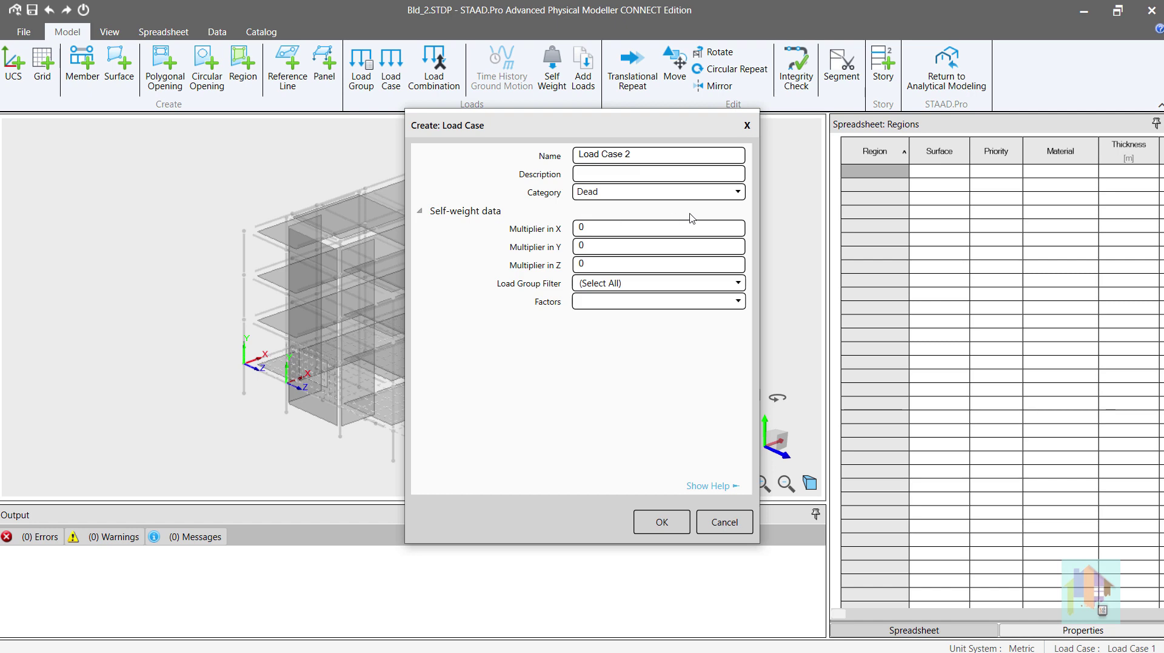
{"action": "left_click", "coordinate": [731, 192]}
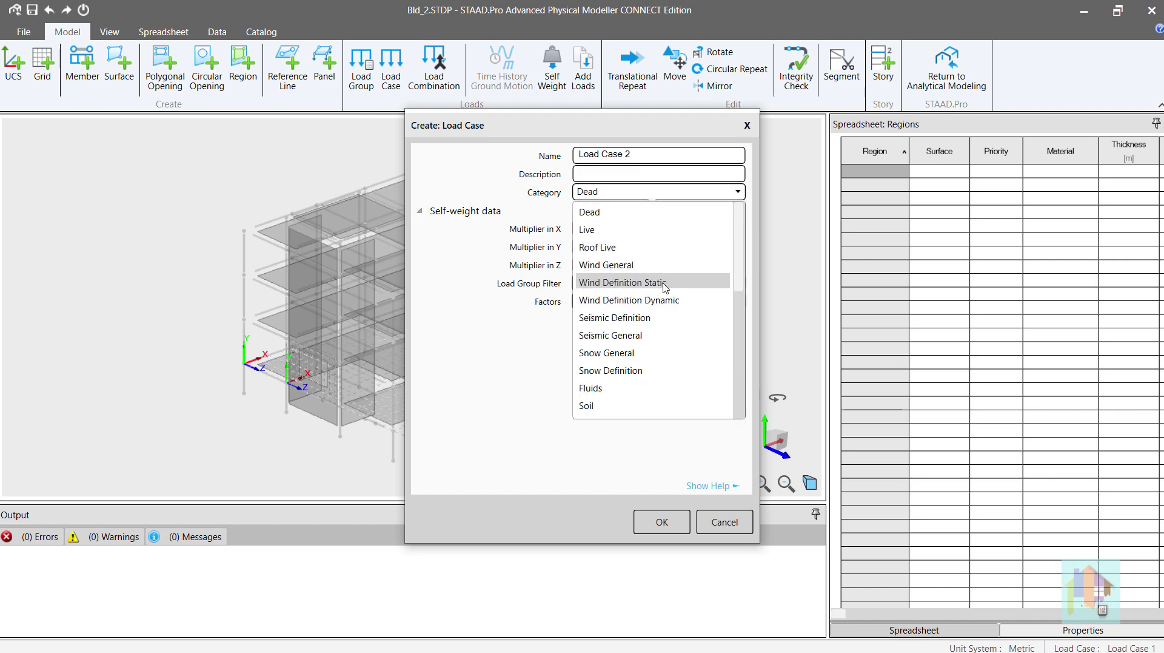
{"action": "key", "text": "Escape"}
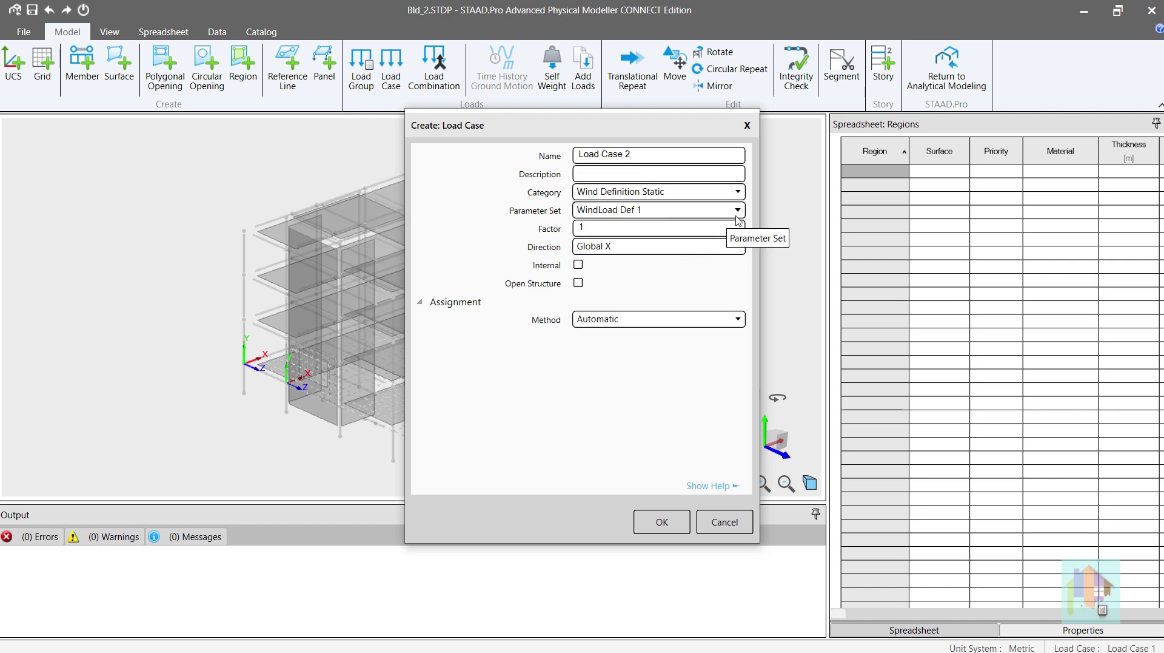
{"action": "left_click", "coordinate": [735, 251]}
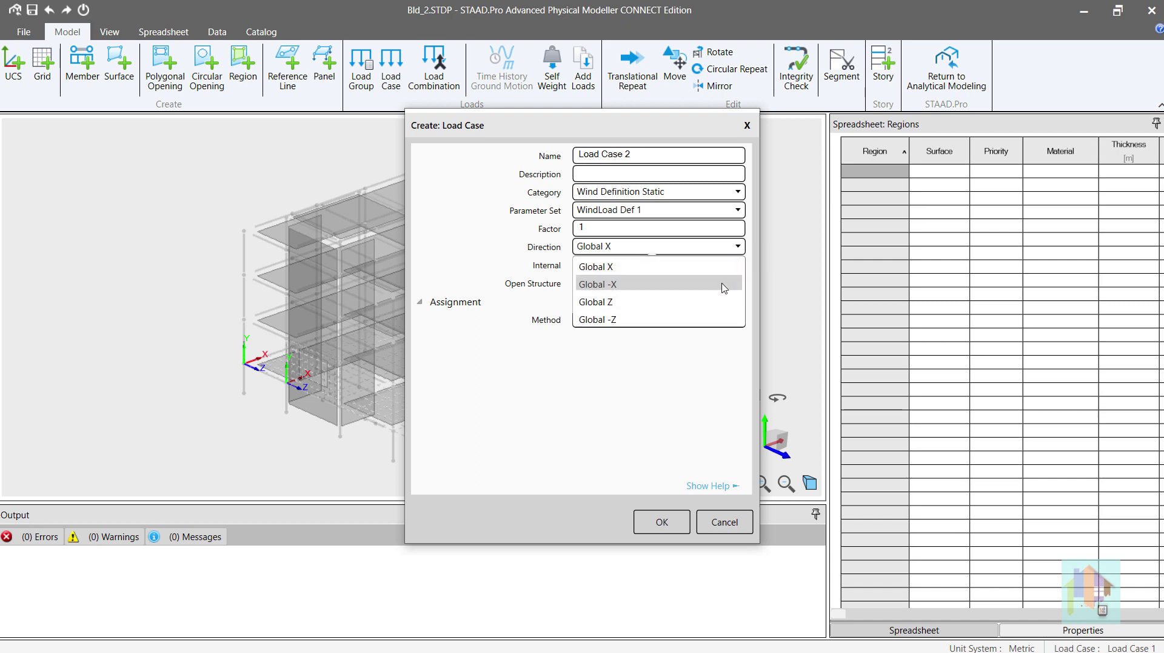
{"action": "left_click", "coordinate": [651, 388]}
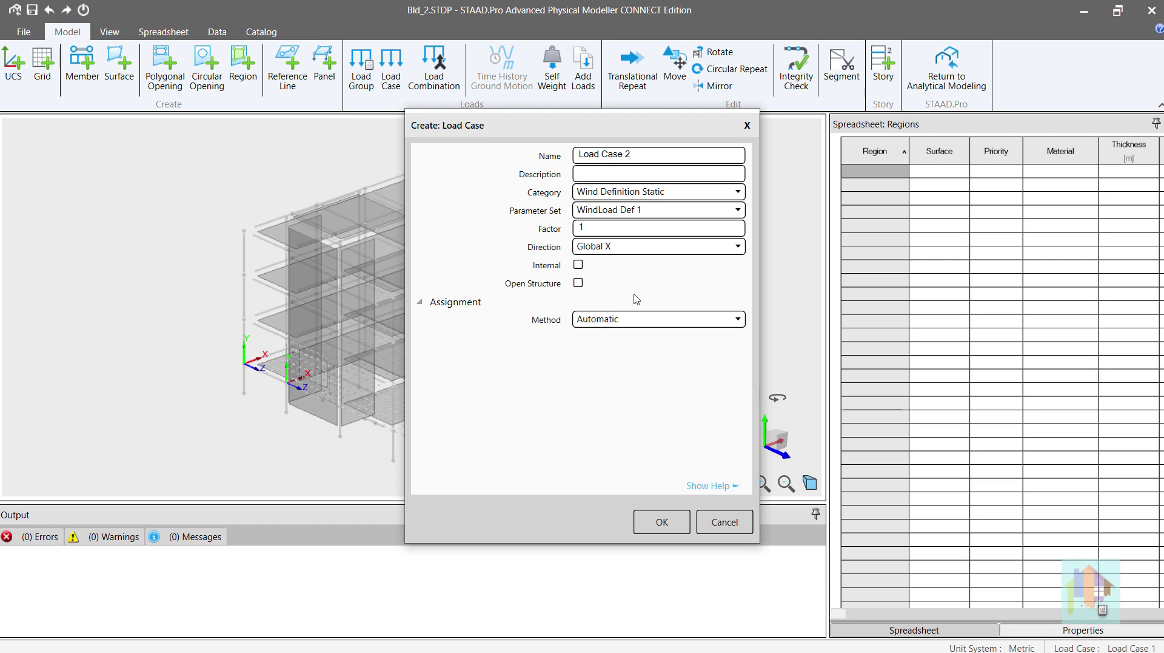
Examine the load case options for the Seismic Definition category, and discard the load case without creating it
{"action": "left_click", "coordinate": [736, 192]}
{"action": "left_click", "coordinate": [667, 247]}
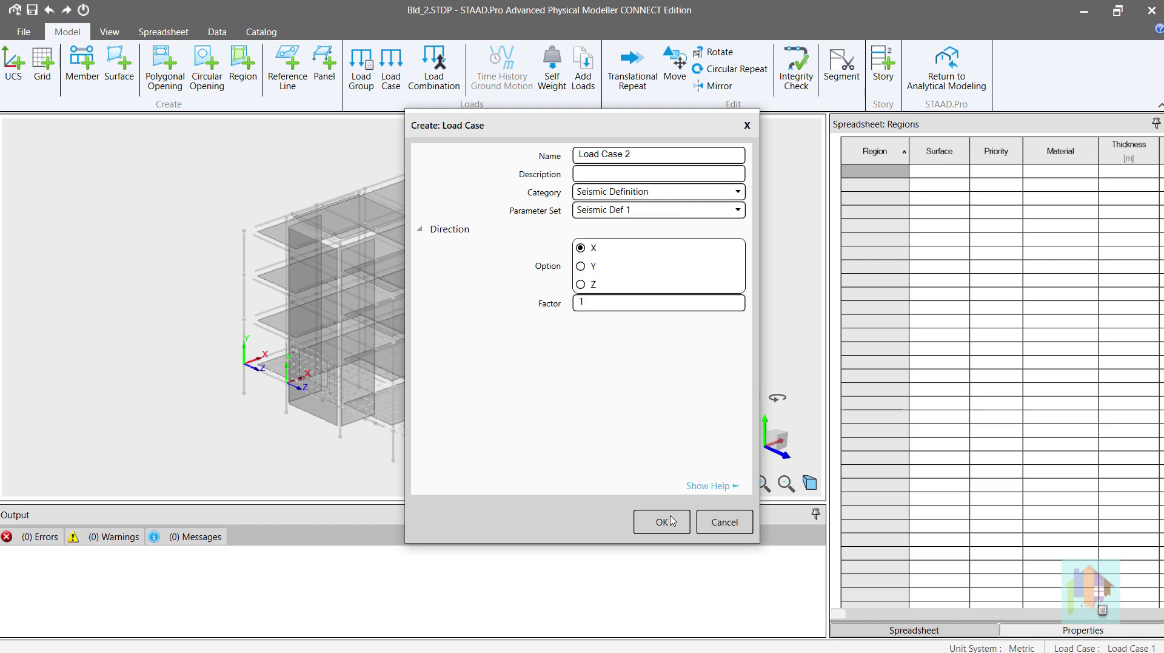
{"action": "left_click", "coordinate": [712, 526]}
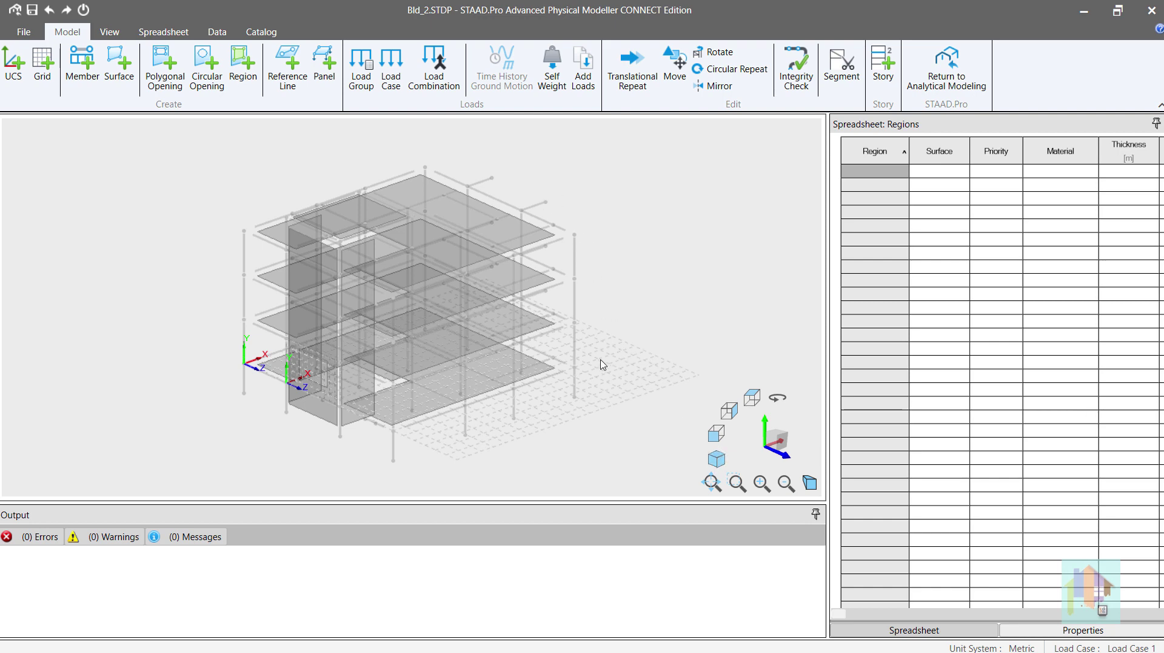
Examine the pair of cantilever beams at the upper floor edge and their free ends by selecting them and their surrounding members
{"action": "middle_click_drag", "start_coordinate": [602, 364], "coordinate": [558, 357]}
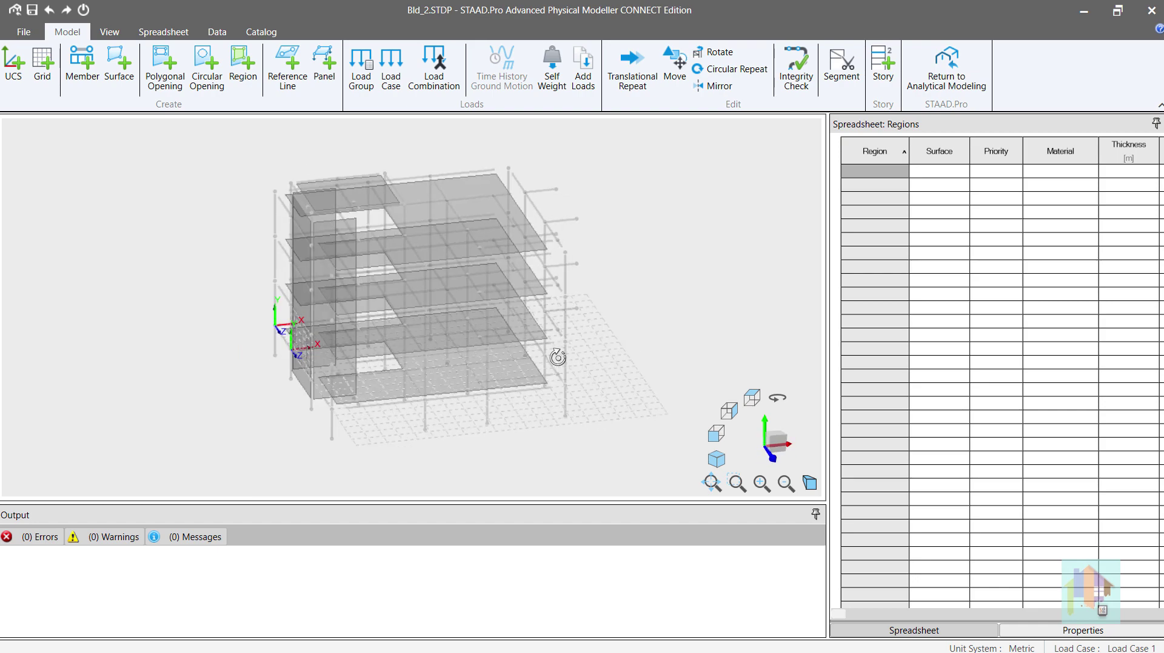
{"action": "scroll", "coordinate": [584, 226], "scroll_direction": "up", "scroll_amount": 5}
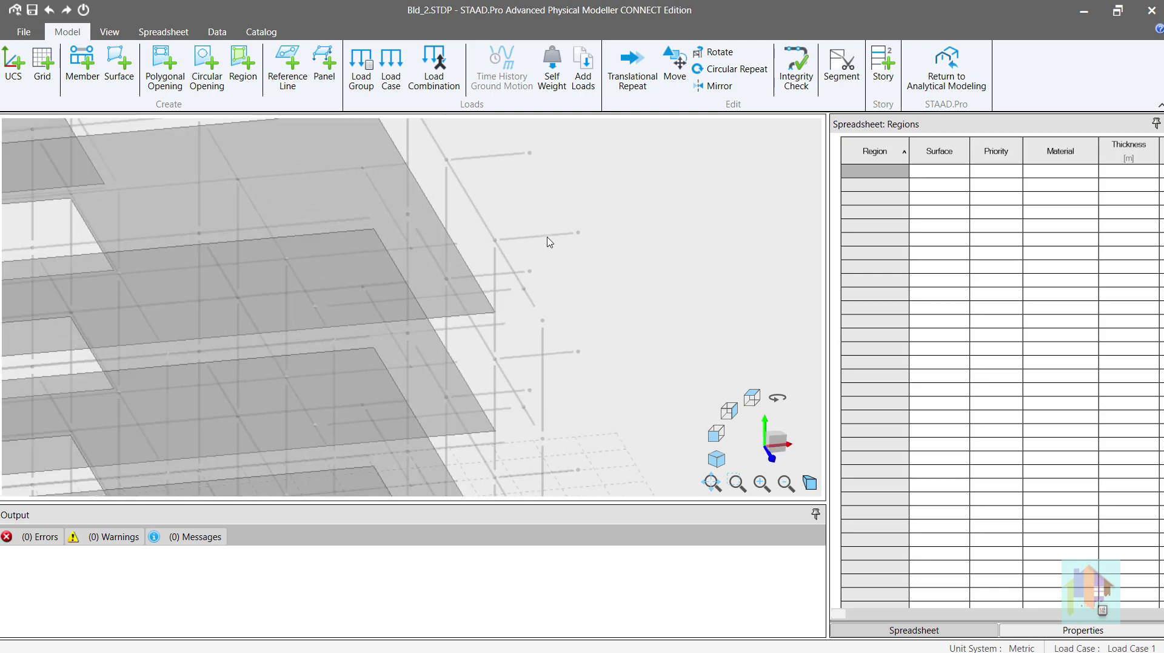
{"action": "left_click", "coordinate": [549, 235]}
{"action": "left_click", "coordinate": [499, 157]}
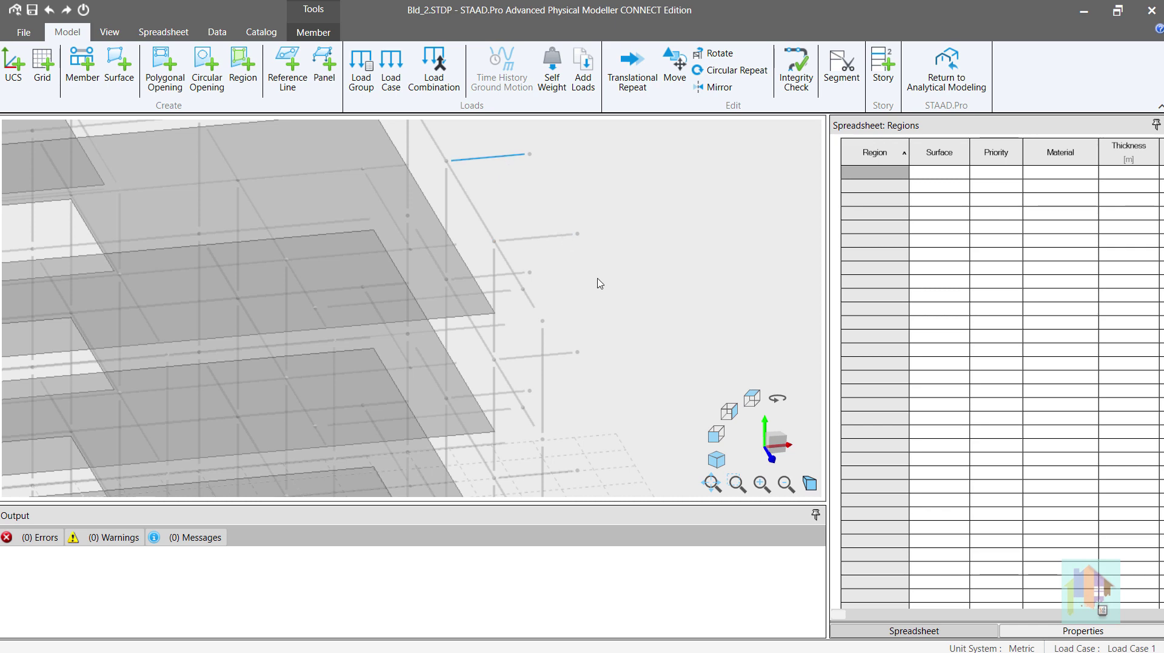
{"action": "middle_click_drag", "start_coordinate": [585, 313], "coordinate": [556, 296]}
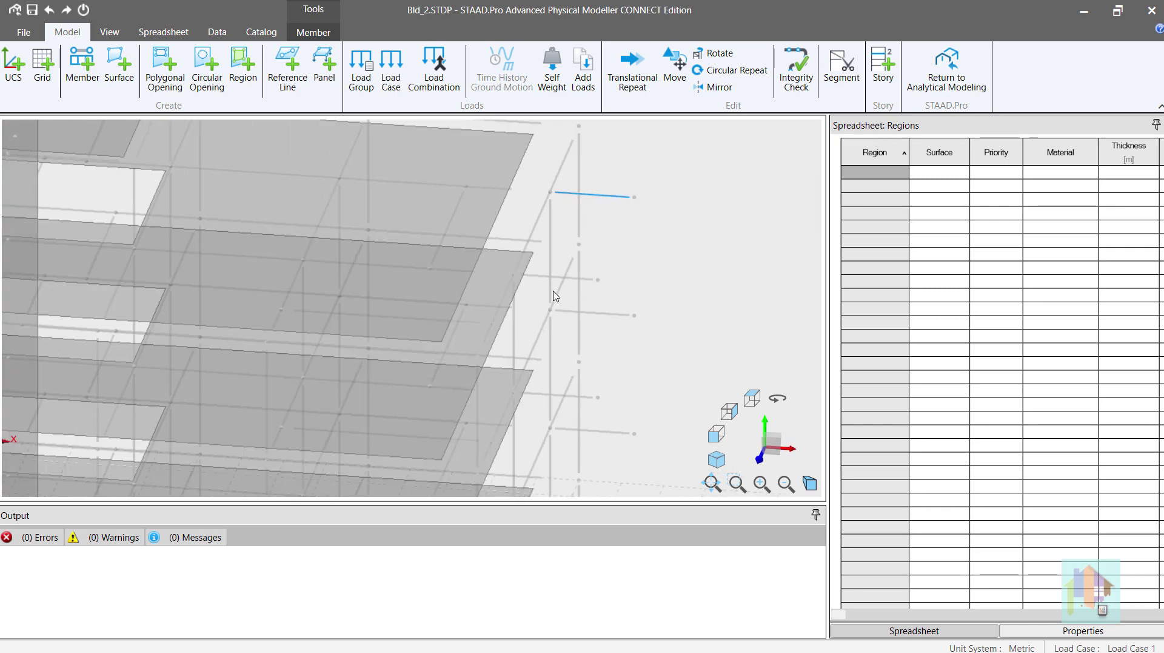
{"action": "middle_click_drag", "start_coordinate": [493, 339], "coordinate": [486, 320]}
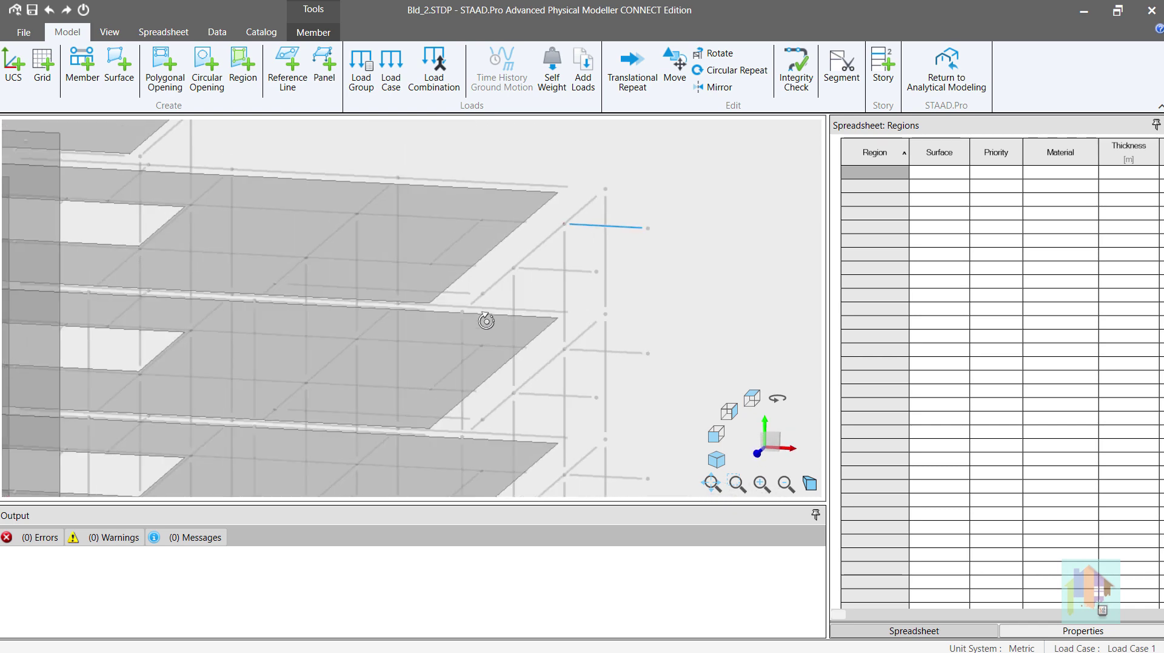
{"action": "left_click", "coordinate": [582, 269]}
{"action": "left_click", "coordinate": [575, 232]}
{"action": "left_click", "coordinate": [596, 226]}
{"action": "left_click", "coordinate": [592, 255]}
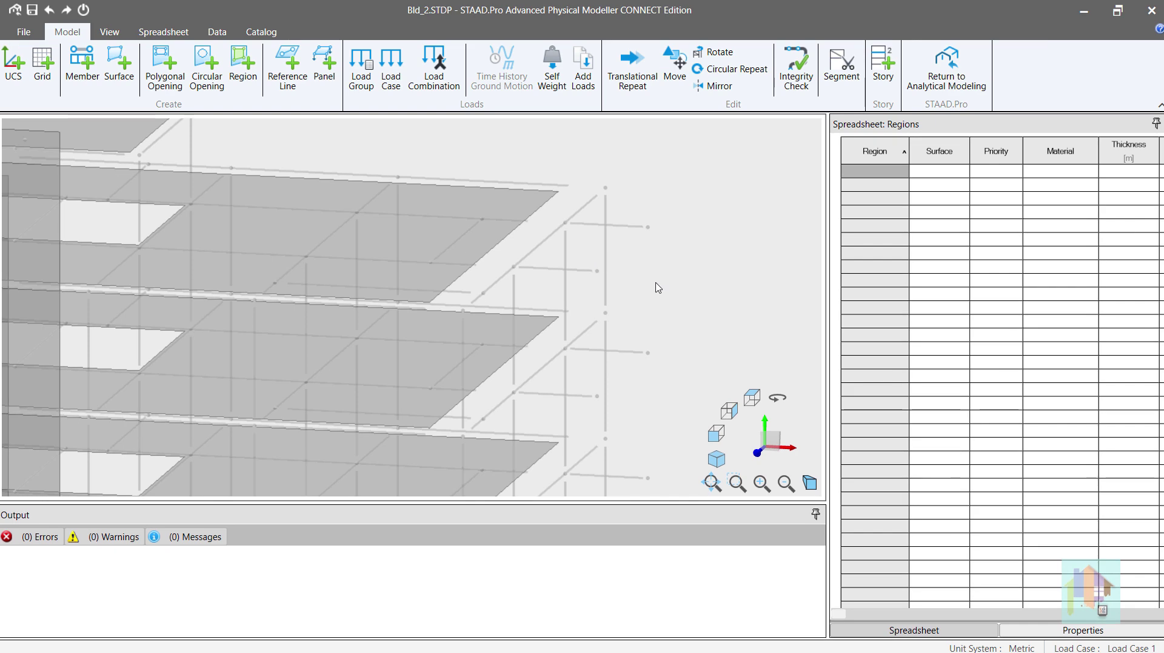
{"action": "left_click_drag", "start_coordinate": [678, 302], "coordinate": [524, 203]}
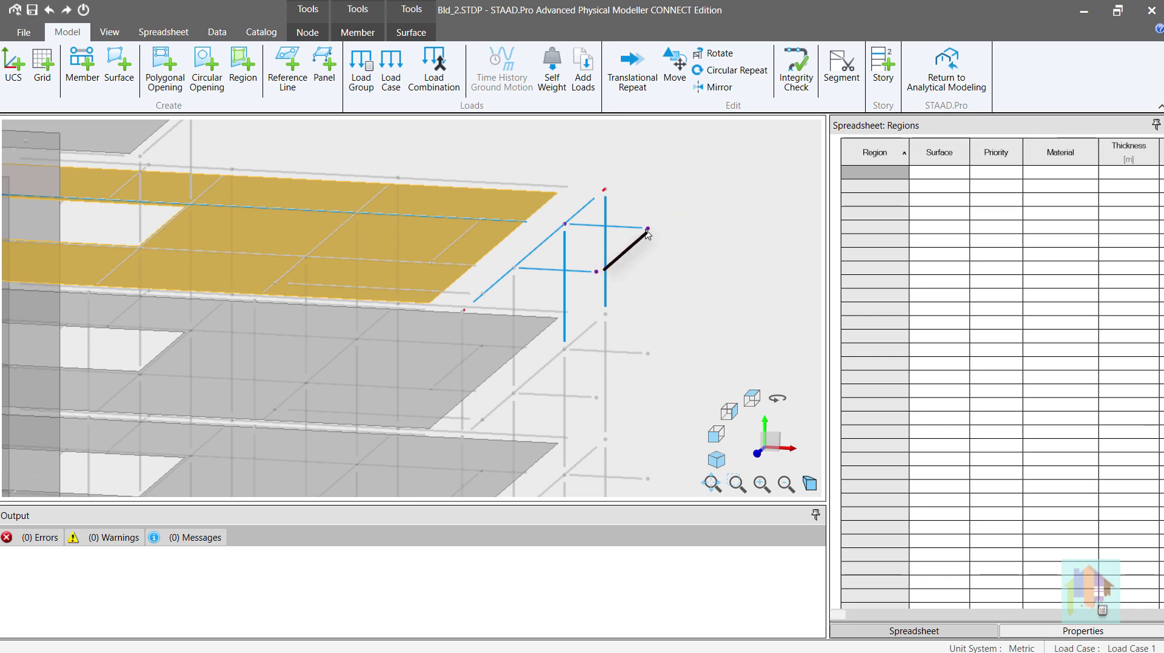
{"action": "left_click", "coordinate": [636, 259]}
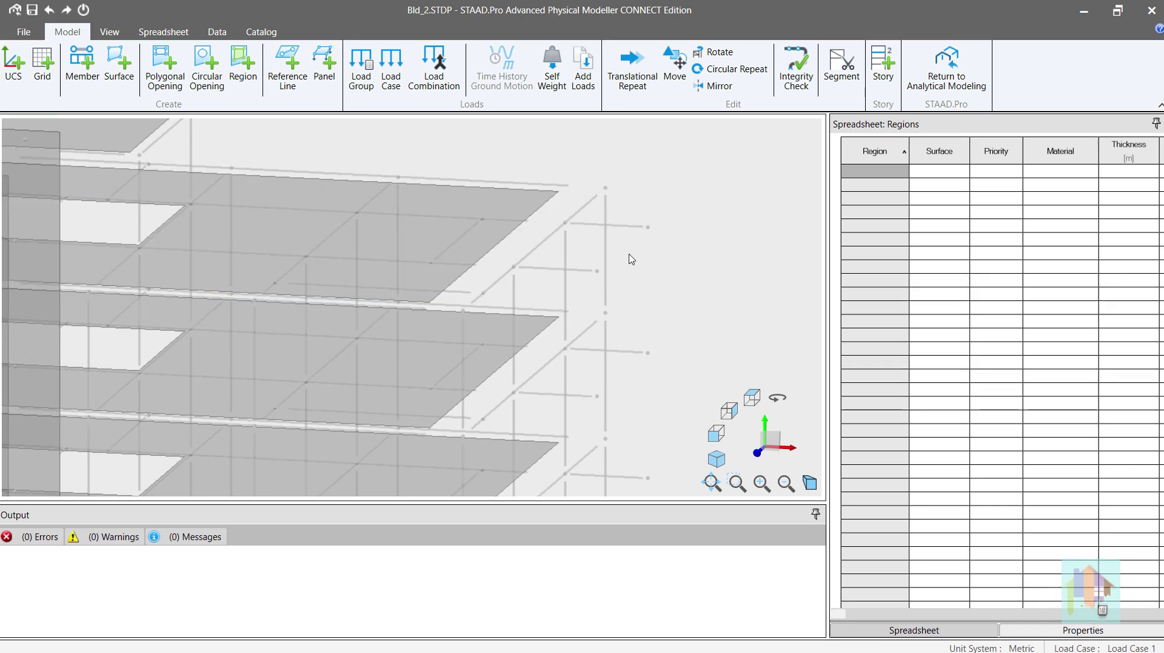
Create a four-sided panel between the two upper-level cantilever beams, using corner nodes (17; 9; 4), (17; 9; 9) and (15; 9; 4) and the remaining beam-column node
{"action": "left_click", "coordinate": [322, 66]}
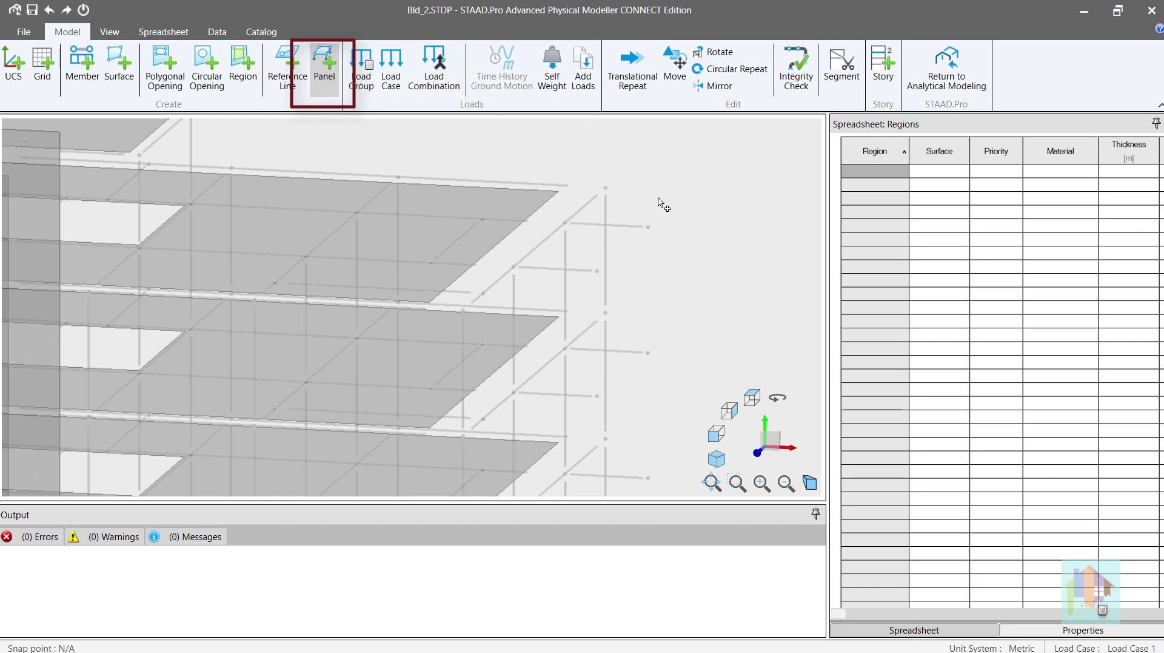
{"action": "left_click", "coordinate": [649, 228]}
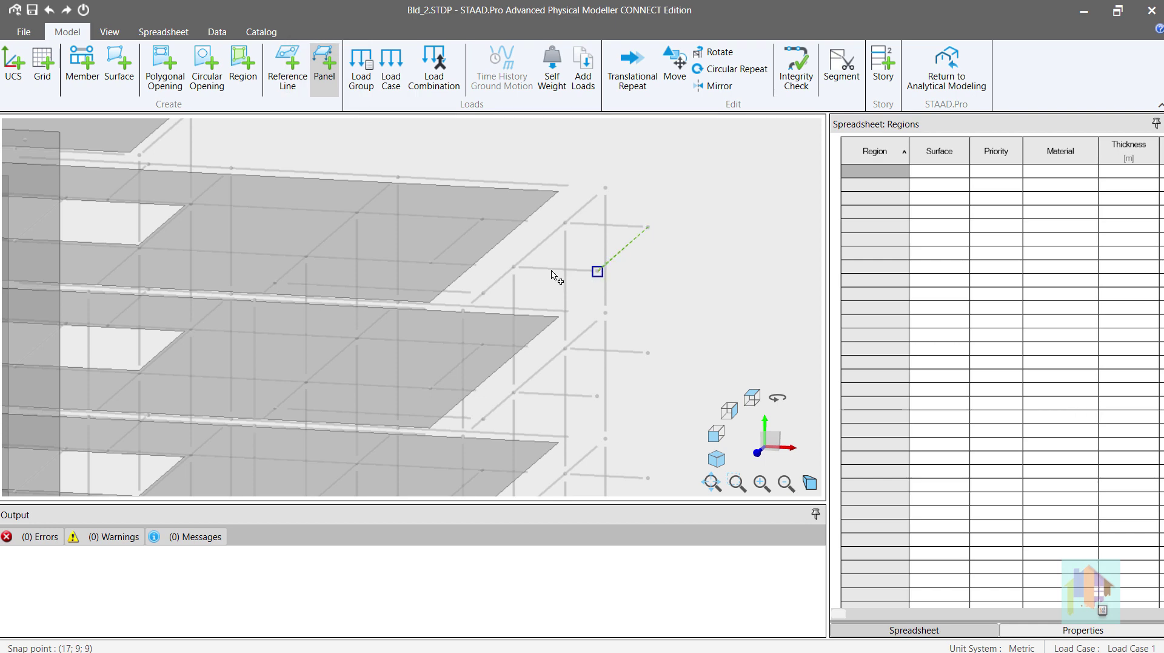
{"action": "left_click", "coordinate": [597, 271]}
{"action": "left_click", "coordinate": [514, 266]}
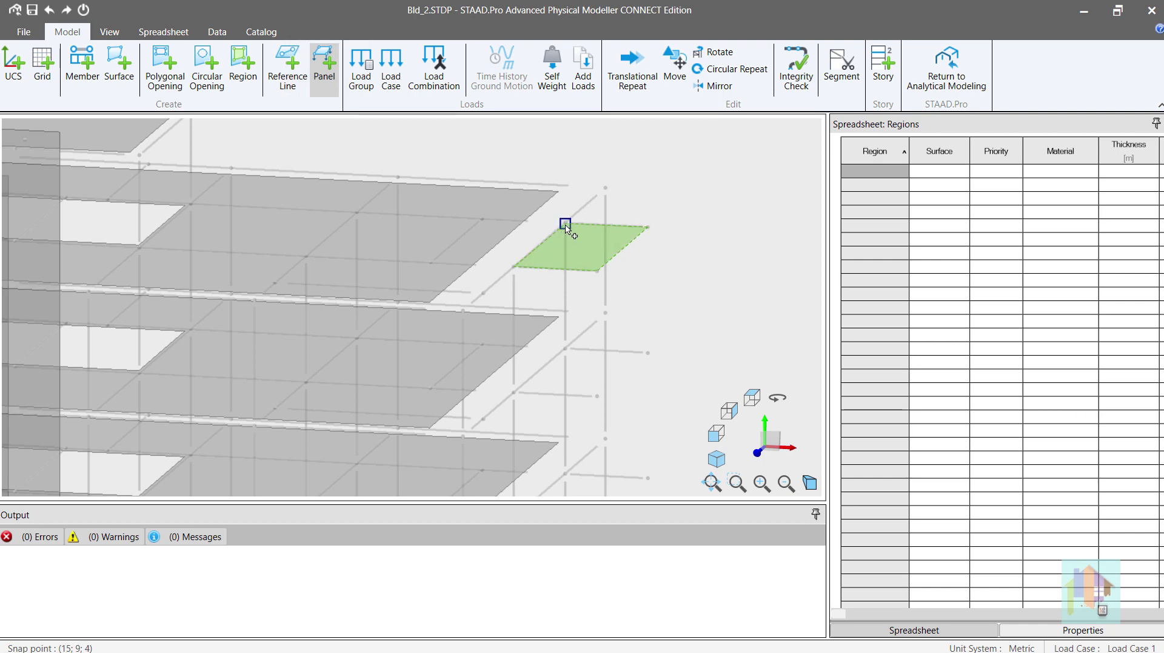
{"action": "left_click", "coordinate": [565, 224]}
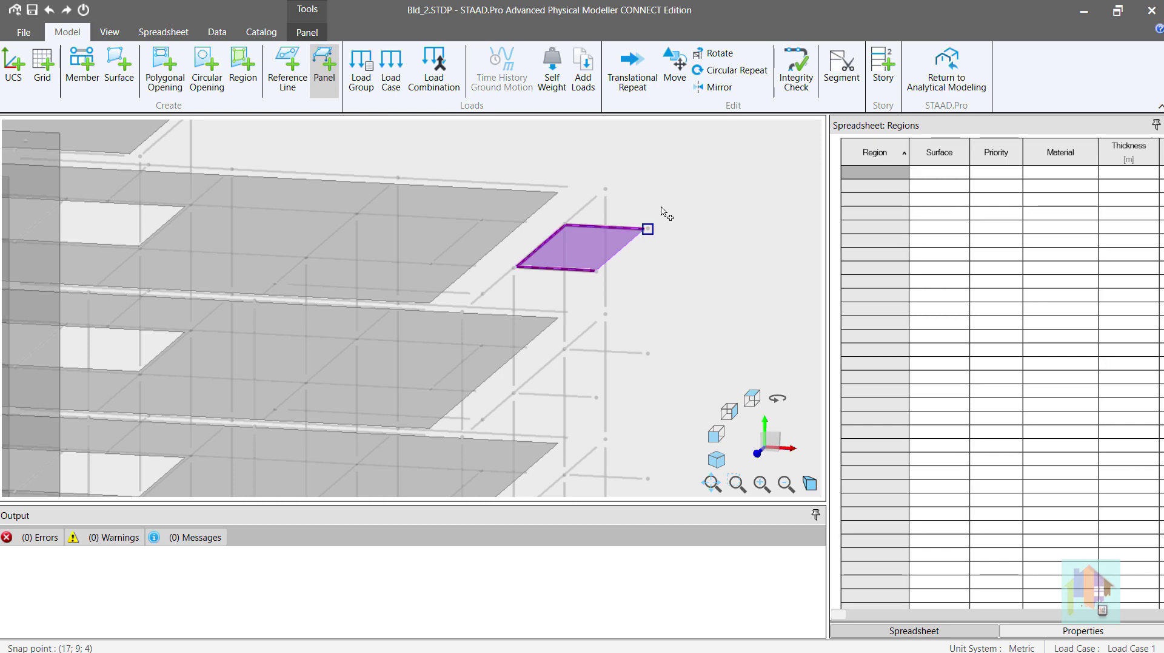
{"action": "key", "text": "Escape"}
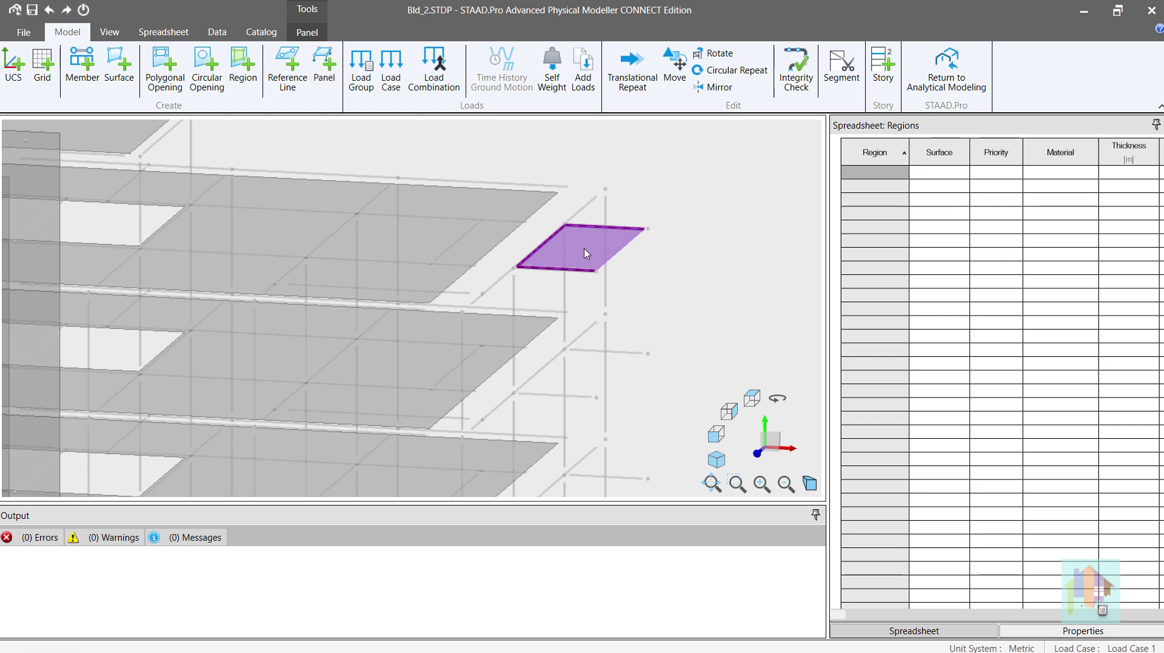
{"action": "key", "text": "Escape"}
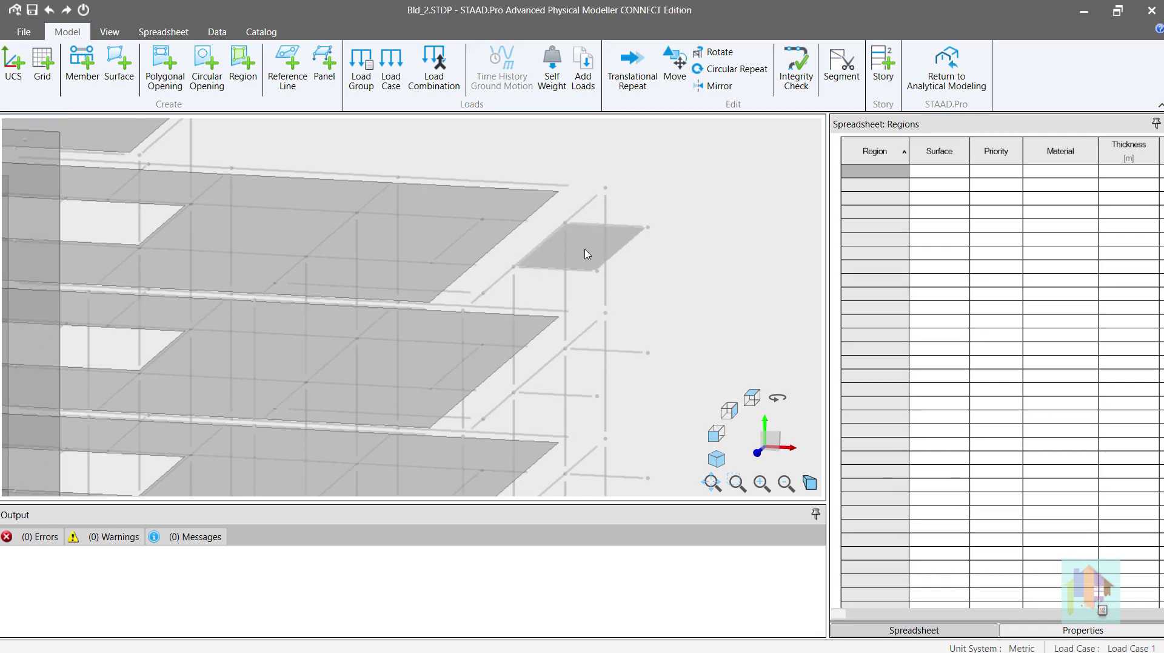
Assign a uniform panel pressure of -3 kN/m2 in the Global Y direction under Load Case 1 to the panel between the cantilever beams
{"action": "left_click", "coordinate": [587, 254]}
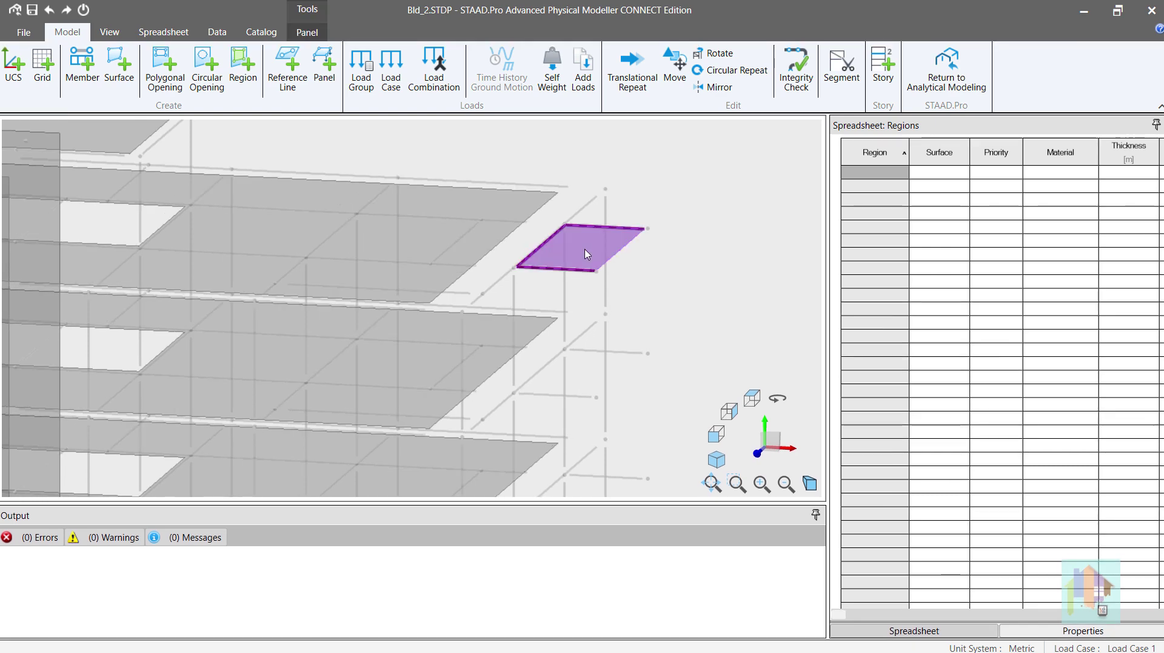
{"action": "left_click", "coordinate": [308, 33]}
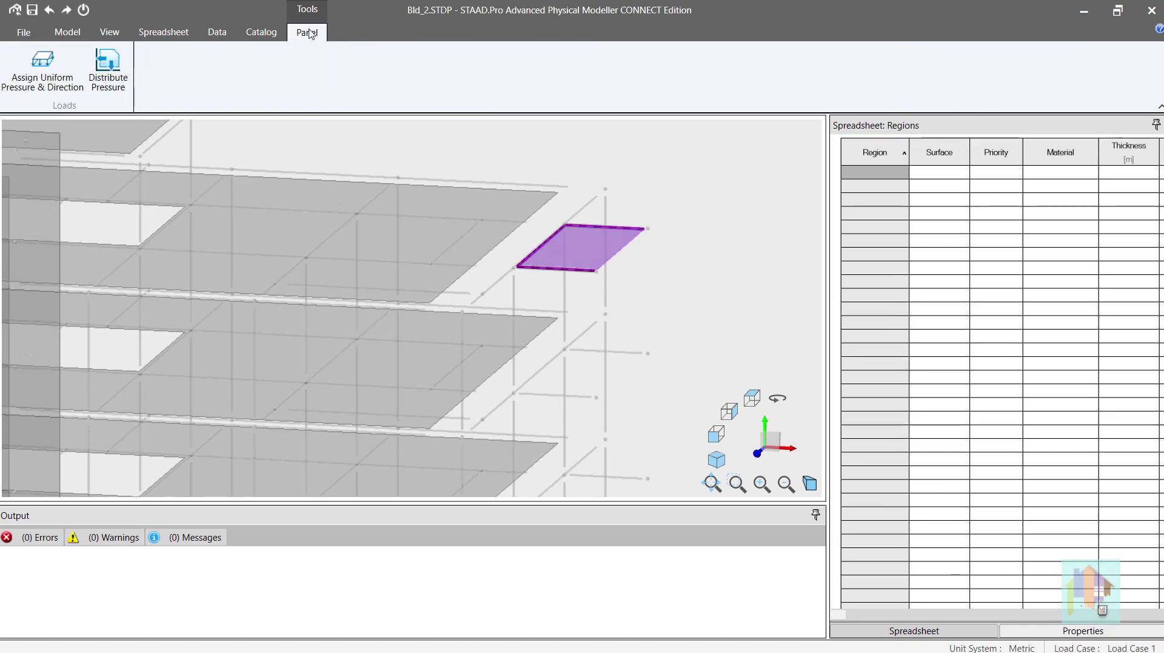
{"action": "left_click", "coordinate": [43, 68]}
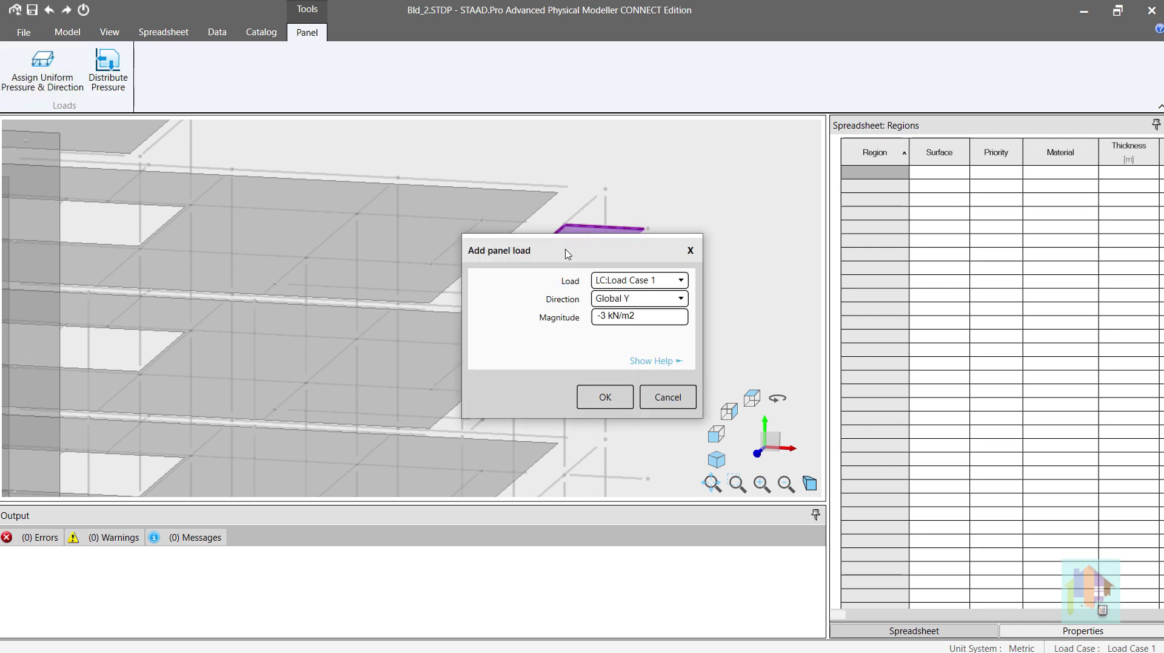
{"action": "left_click_drag", "start_coordinate": [566, 250], "coordinate": [340, 231]}
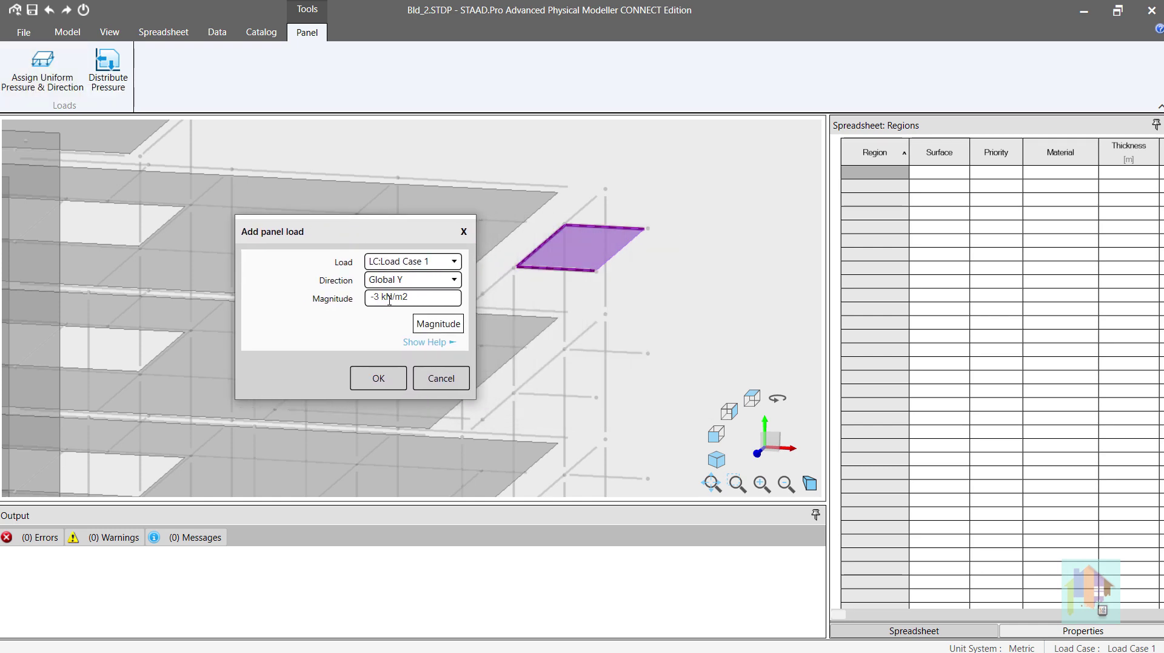
{"action": "left_click", "coordinate": [378, 378]}
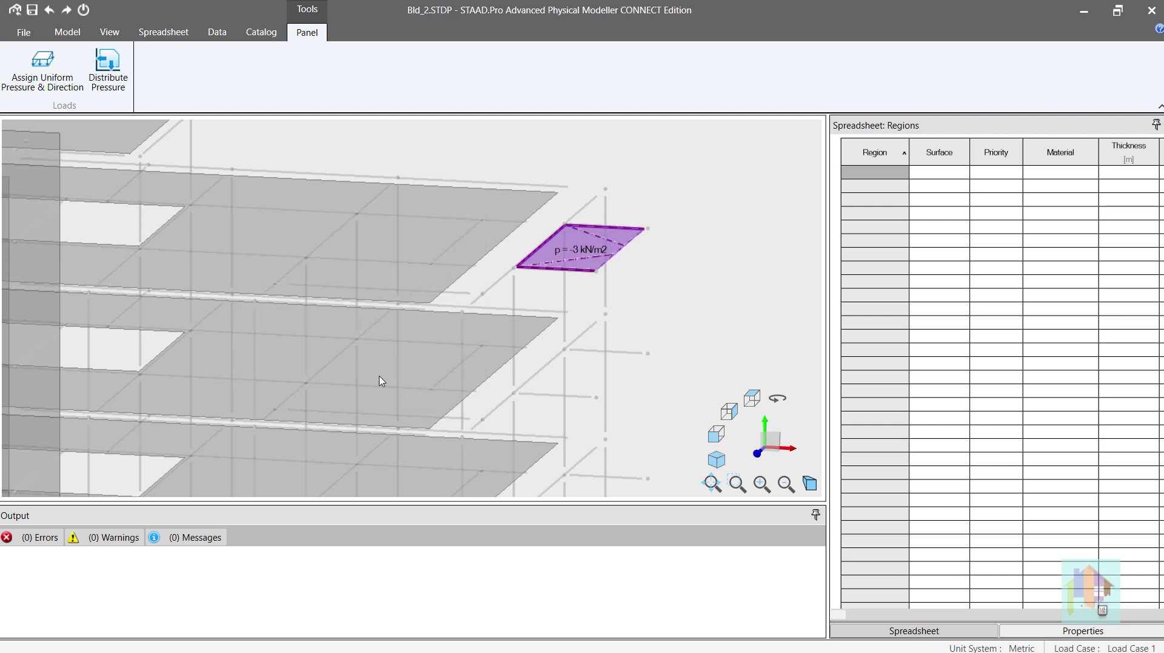
Distribute the panel's pressure onto its supporting members and save the model
{"action": "left_click", "coordinate": [113, 71]}
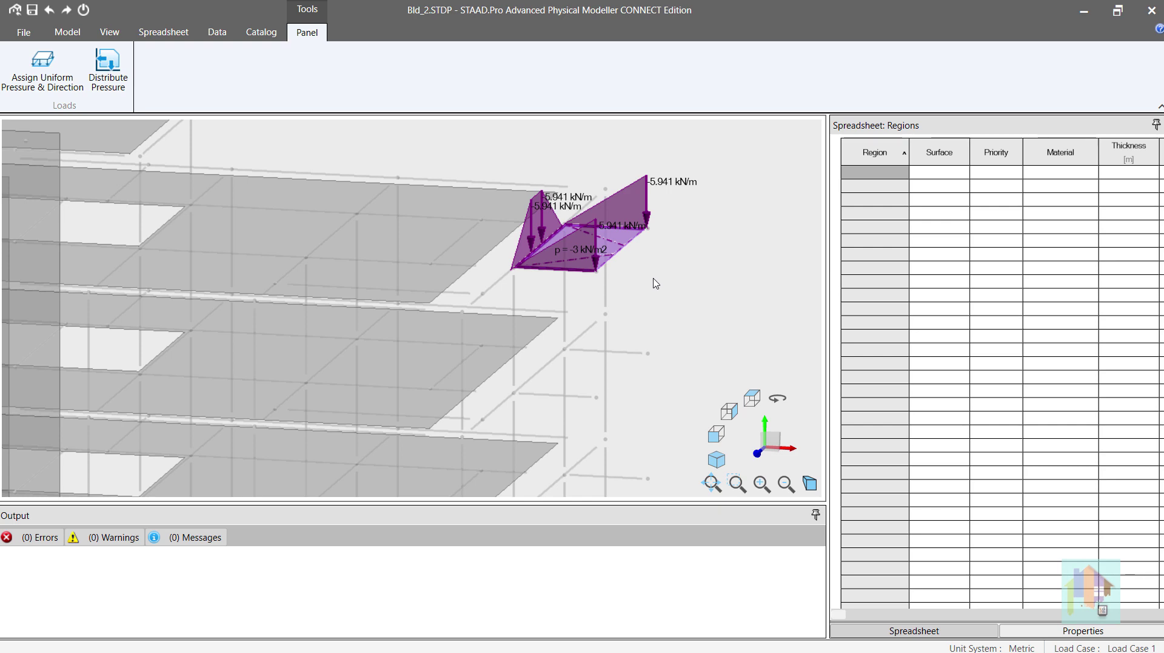
{"action": "mouse_move", "coordinate": [638, 278]}
{"action": "middle_mouse_down"}
{"action": "mouse_move", "coordinate": [626, 293]}
{"action": "mouse_move", "coordinate": [651, 303]}
{"action": "mouse_move", "coordinate": [642, 281]}
{"action": "middle_mouse_up"}
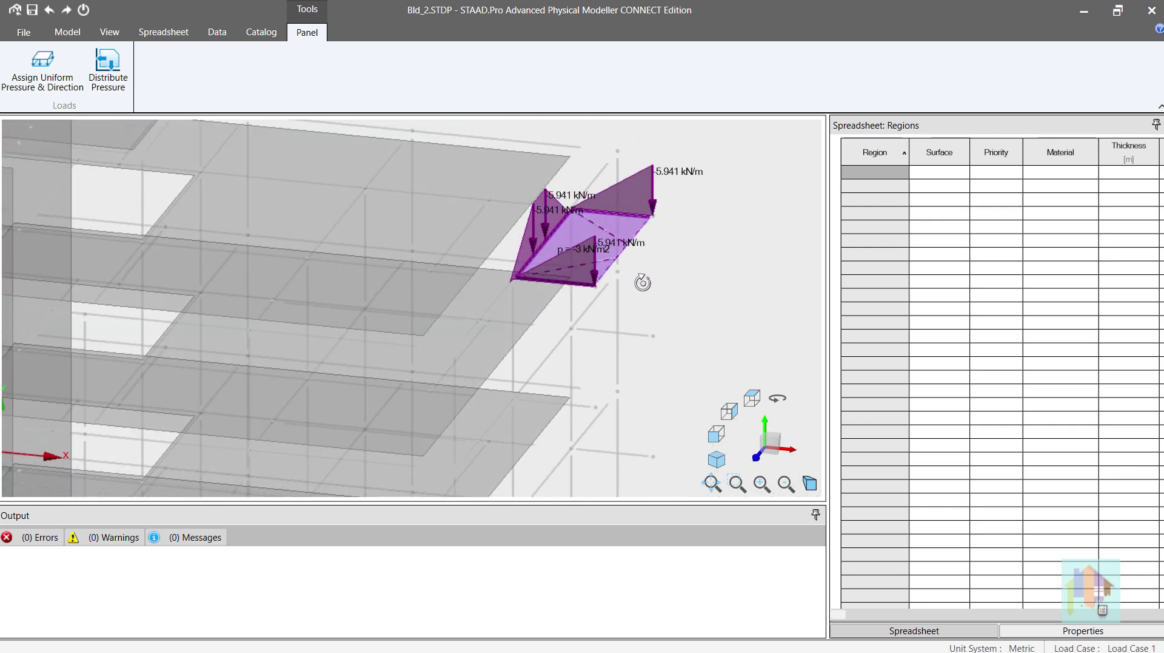
{"action": "middle_click_drag", "start_coordinate": [615, 320], "coordinate": [604, 317]}
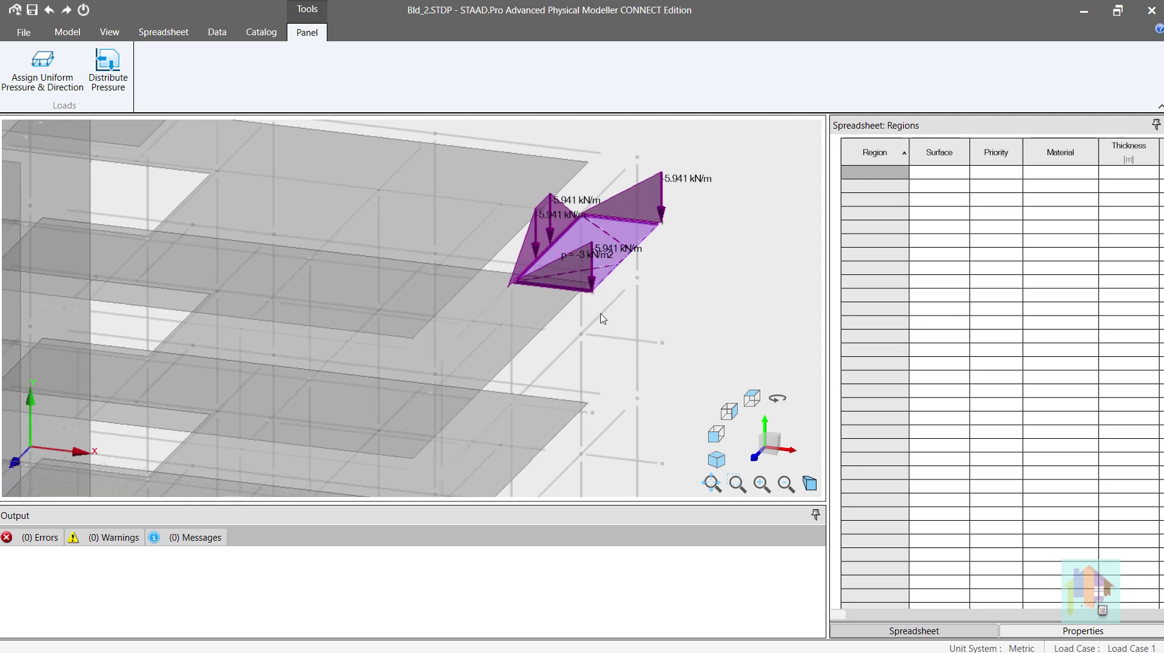
{"action": "left_click", "coordinate": [570, 296]}
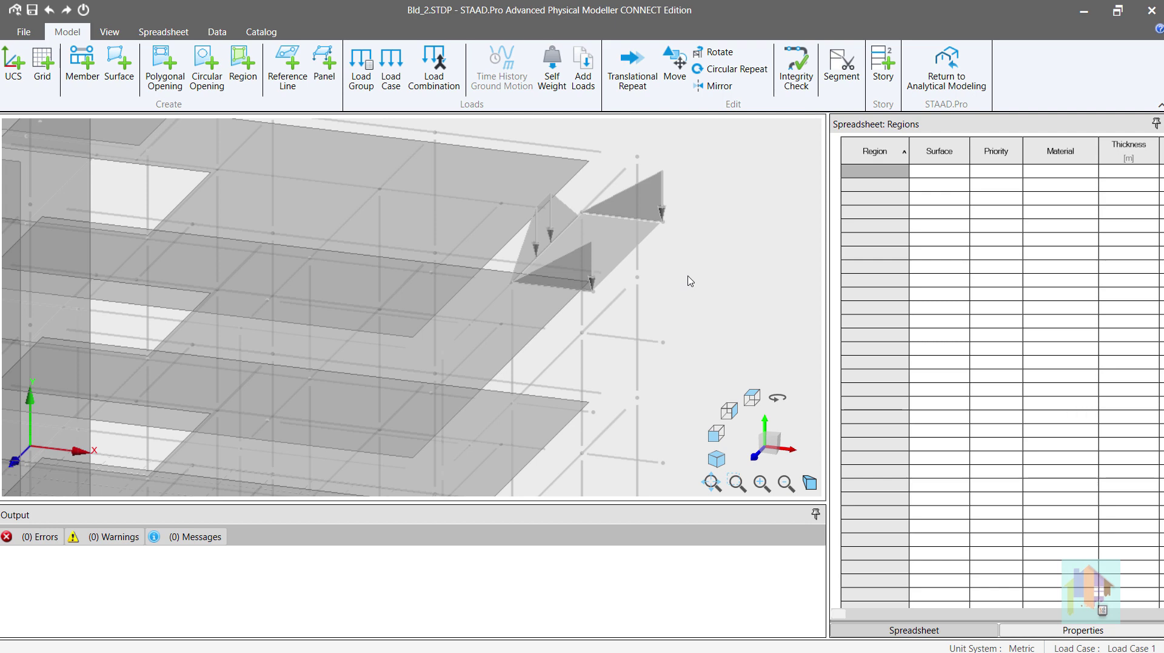
{"action": "key", "text": "ctrl+s"}
Select the topmost roof slab with its surrounding members and show the building as the analysis model
{"action": "scroll", "coordinate": [697, 304], "scroll_direction": "down", "scroll_amount": 4}
{"action": "middle_click_drag", "start_coordinate": [415, 288], "coordinate": [432, 333]}
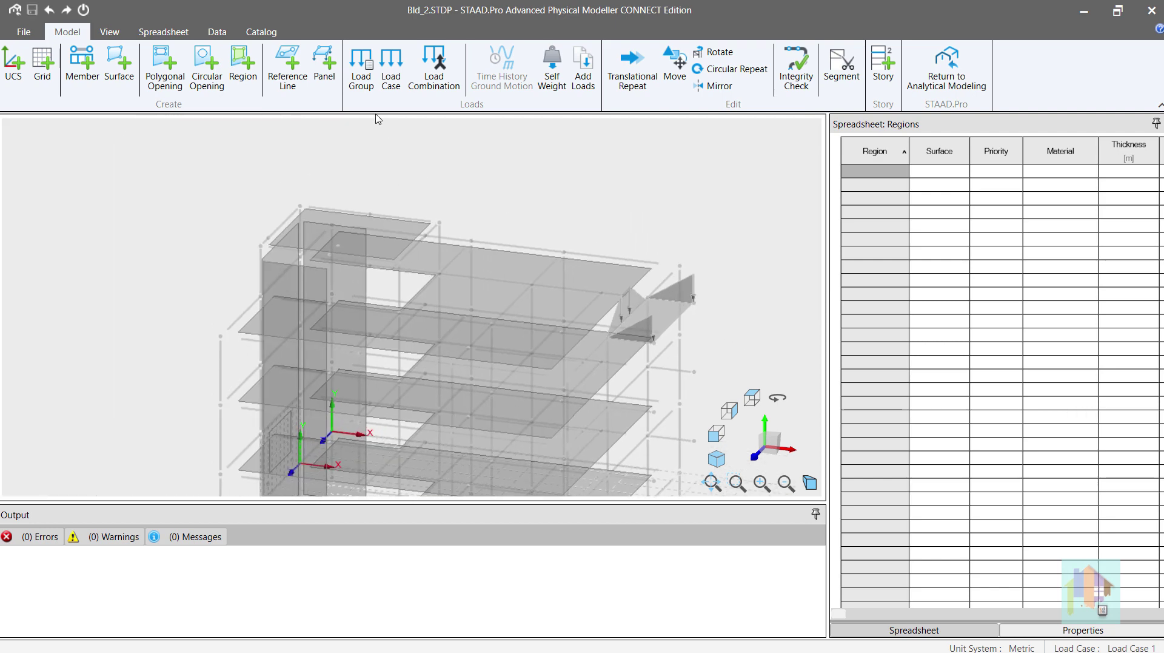
{"action": "left_click", "coordinate": [299, 72]}
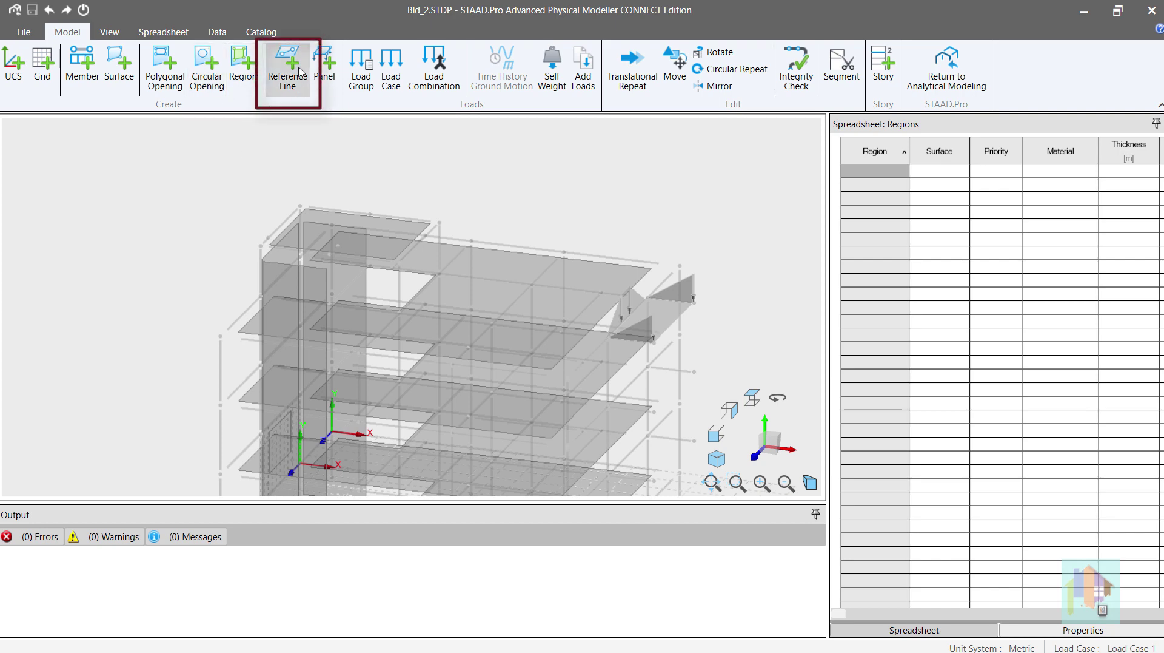
{"action": "left_click_drag", "start_coordinate": [210, 191], "coordinate": [470, 294]}
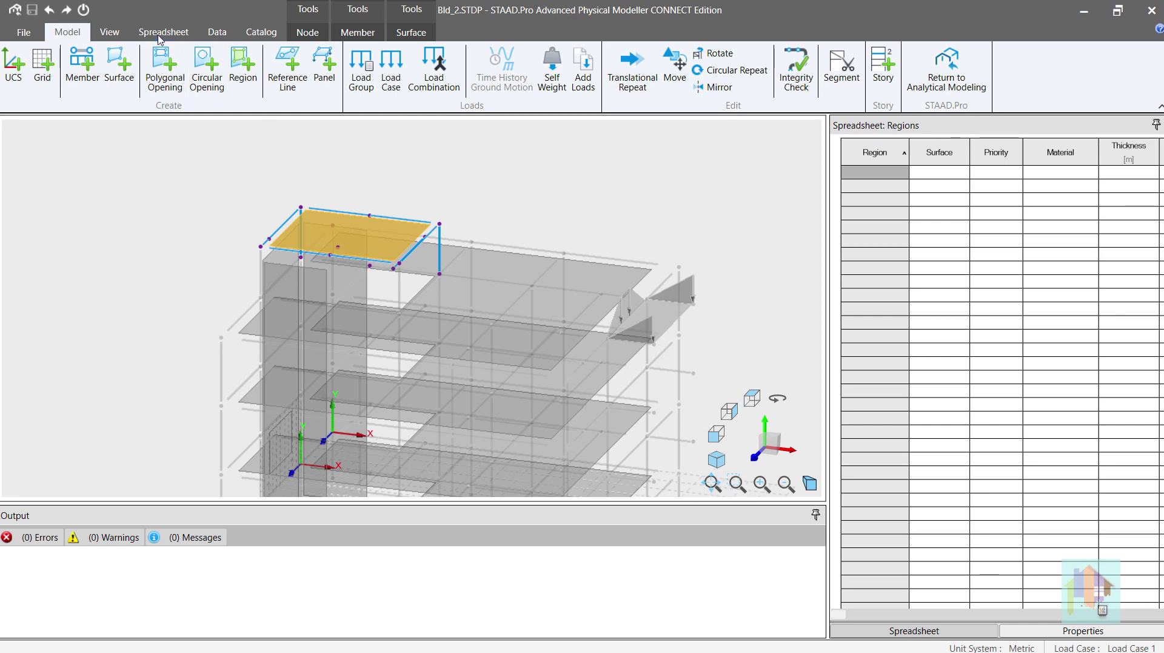
{"action": "left_click", "coordinate": [112, 33]}
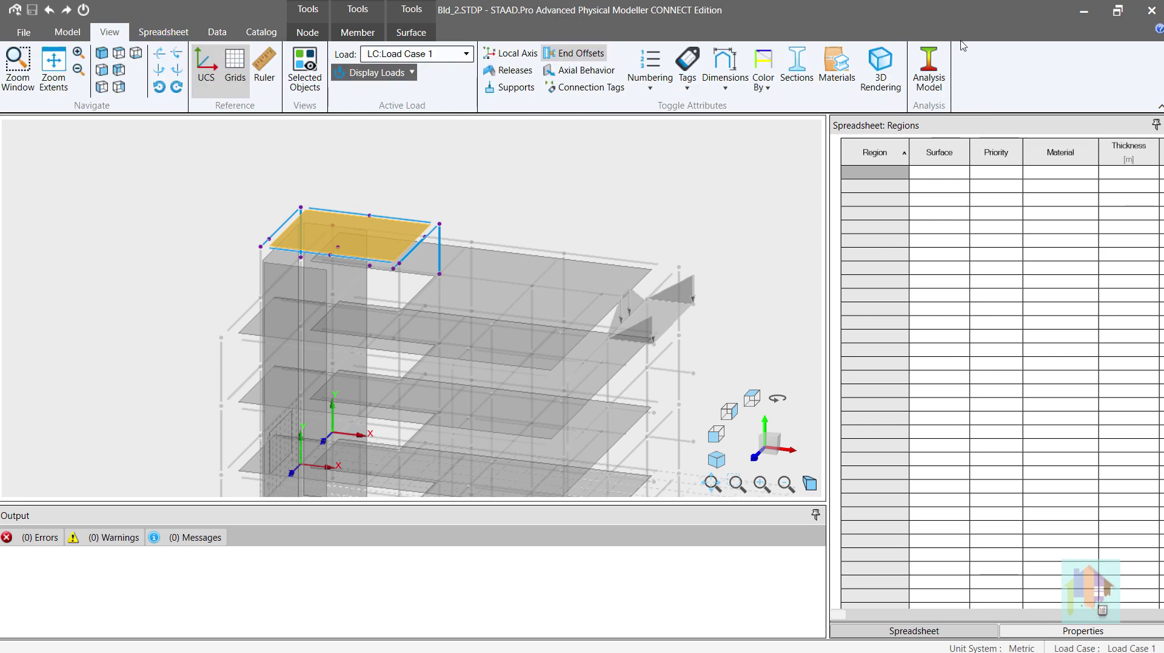
{"action": "left_click", "coordinate": [931, 70]}
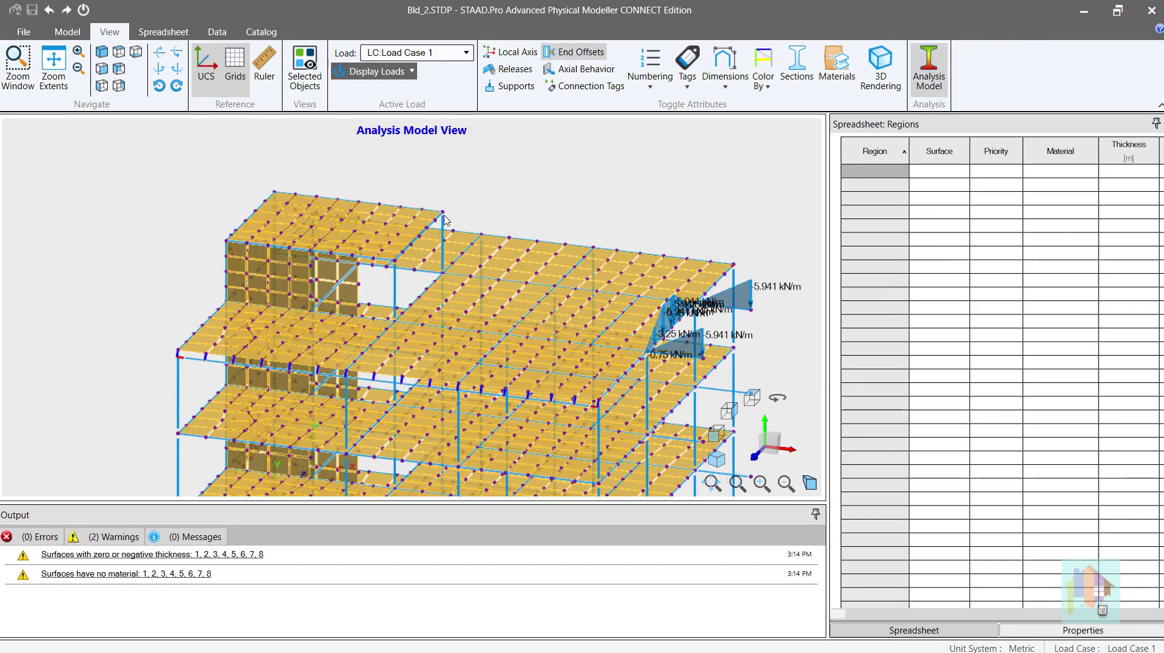
Examine the mesh layout of the topmost roof slab from several sides with the Output pane collapsed, and return to the physical model
{"action": "scroll", "coordinate": [336, 213], "scroll_direction": "up", "scroll_amount": 2}
{"action": "mouse_move", "coordinate": [336, 229]}
{"action": "middle_mouse_down"}
{"action": "mouse_move", "coordinate": [328, 253]}
{"action": "mouse_move", "coordinate": [344, 256]}
{"action": "mouse_move", "coordinate": [341, 246]}
{"action": "middle_mouse_up"}
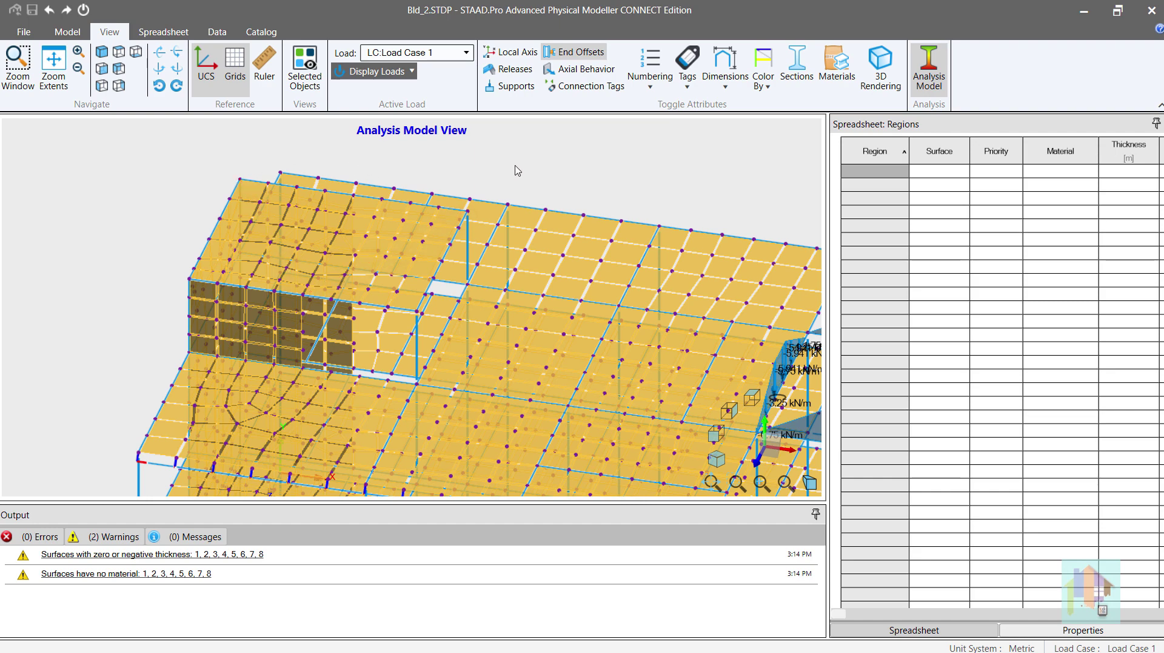
{"action": "middle_click_drag", "start_coordinate": [389, 312], "coordinate": [337, 323], "text": "shift"}
{"action": "middle_click_drag", "start_coordinate": [445, 320], "coordinate": [370, 323], "text": "shift"}
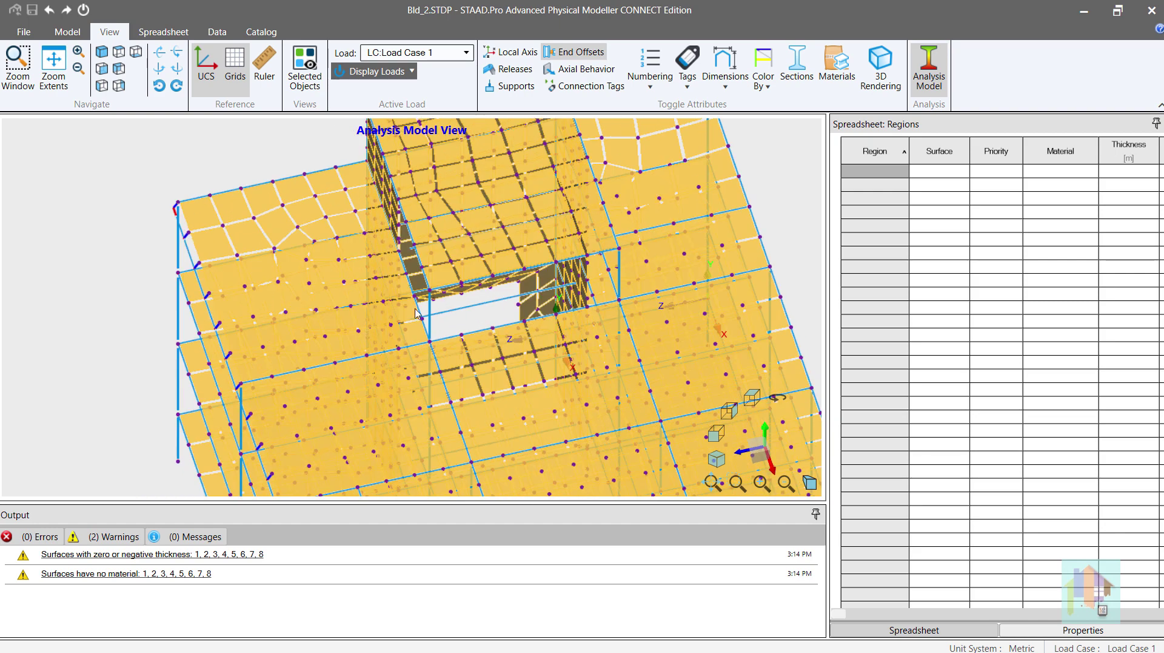
{"action": "middle_click_drag", "start_coordinate": [660, 264], "coordinate": [589, 358]}
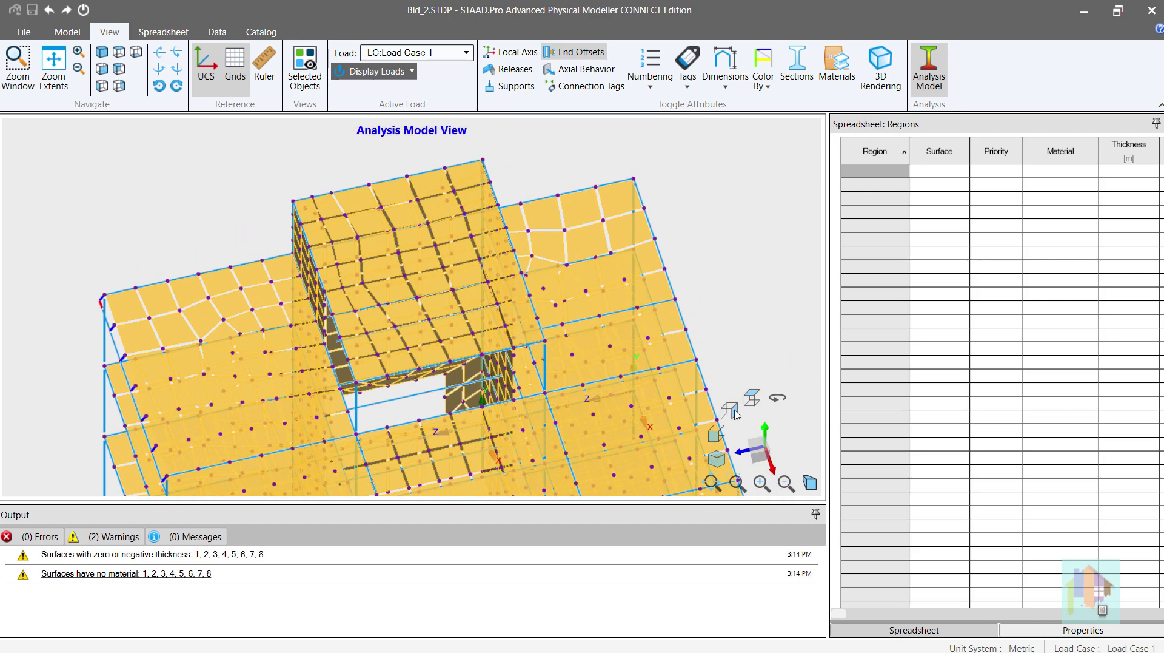
{"action": "left_click", "coordinate": [816, 514]}
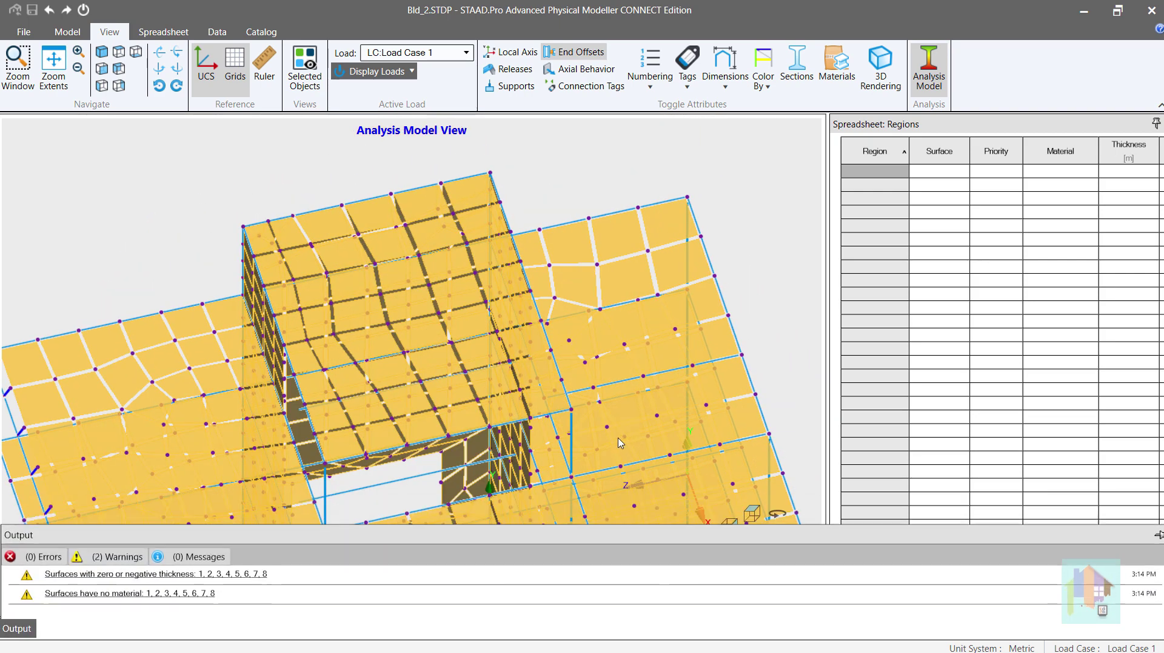
{"action": "scroll", "coordinate": [485, 424], "scroll_direction": "down", "scroll_amount": 3}
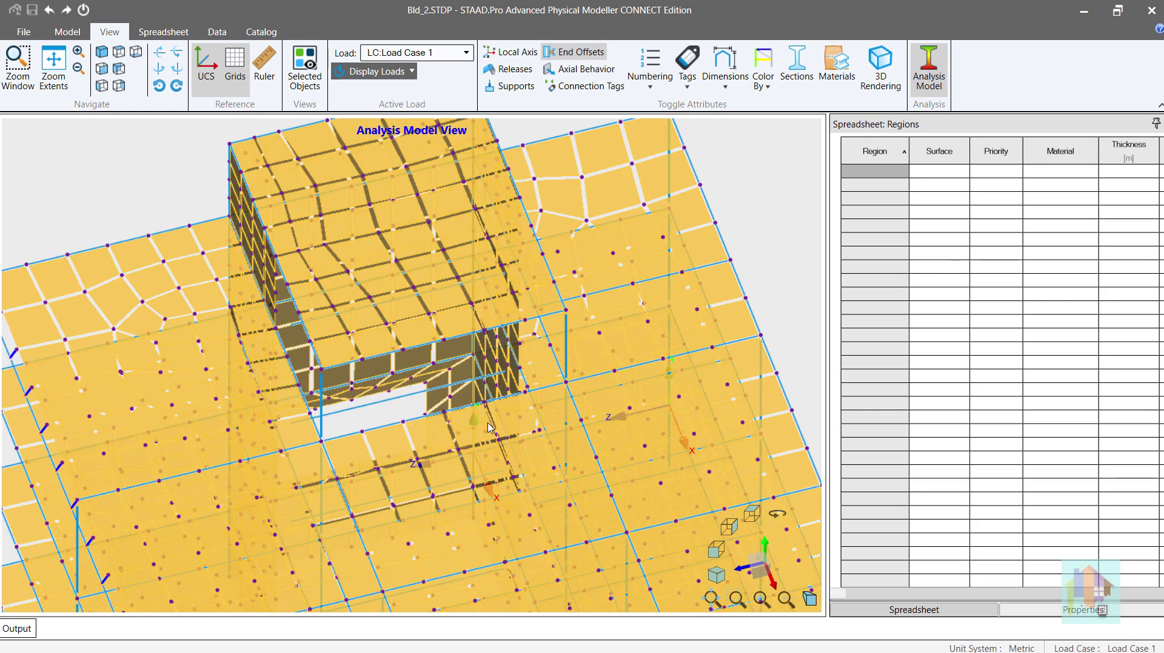
{"action": "left_click", "coordinate": [934, 64]}
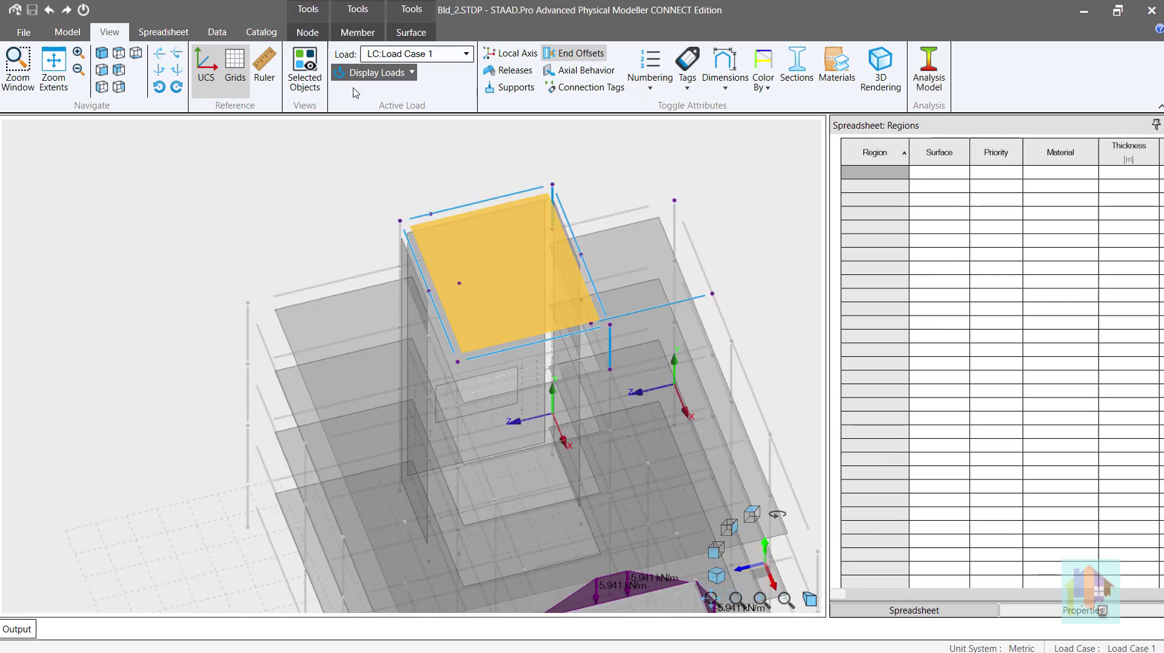
Create two reference lines across the topmost roof slab, running from the middle node of one edge to the two opposite corners
{"action": "left_click", "coordinate": [67, 31]}
{"action": "left_click", "coordinate": [281, 78]}
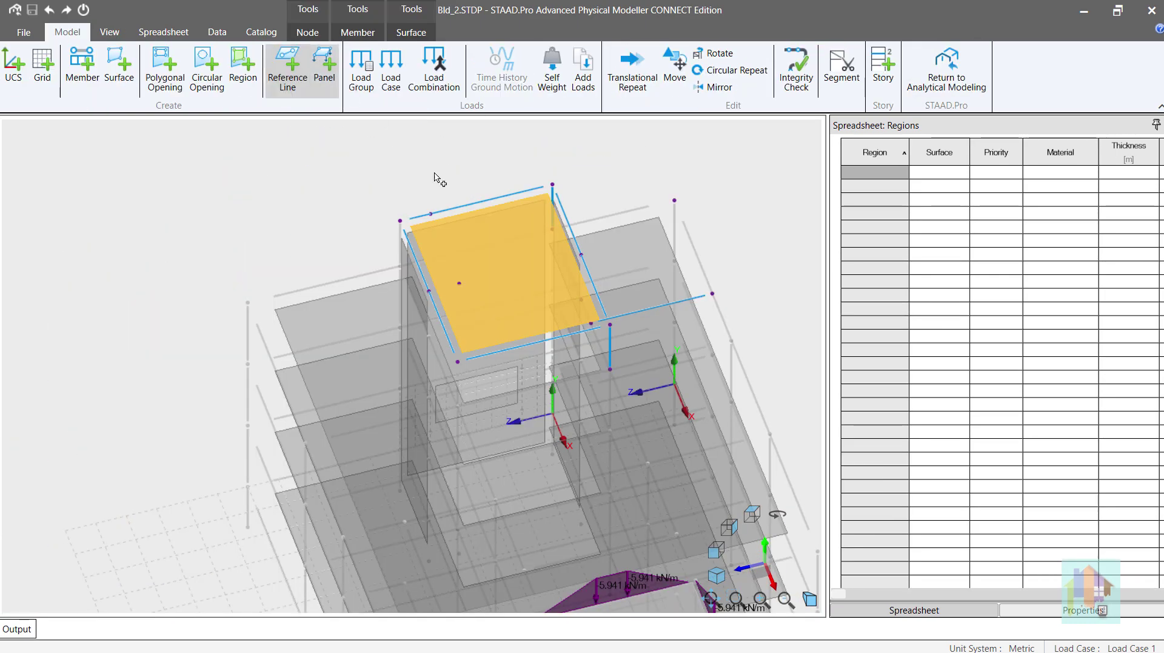
{"action": "left_click", "coordinate": [430, 291]}
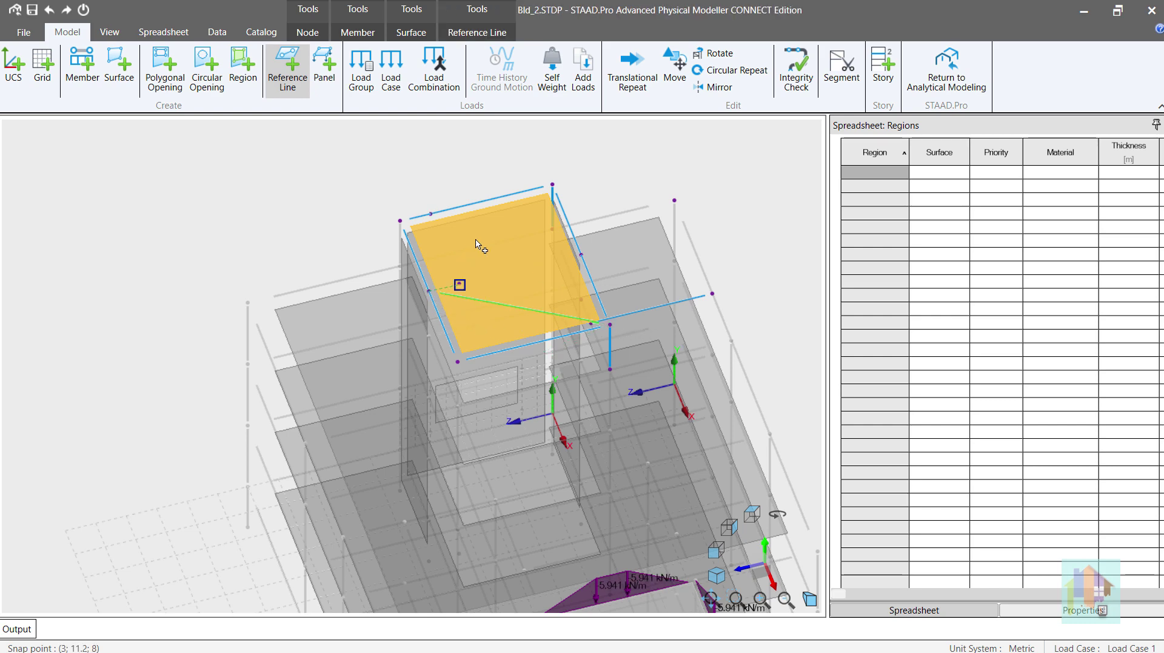
{"action": "left_click", "coordinate": [554, 185]}
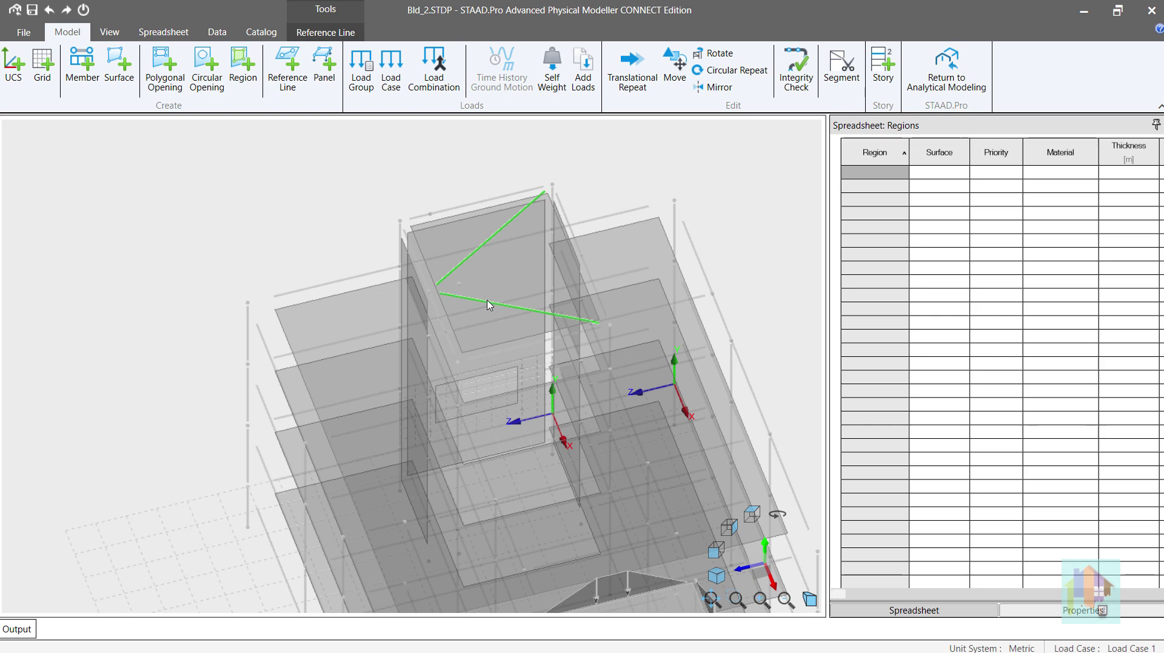
Add a surface line load of -20 kN/m at both ends in the Local y direction to the two reference lines under Load Case 1
{"action": "left_click", "coordinate": [315, 36]}
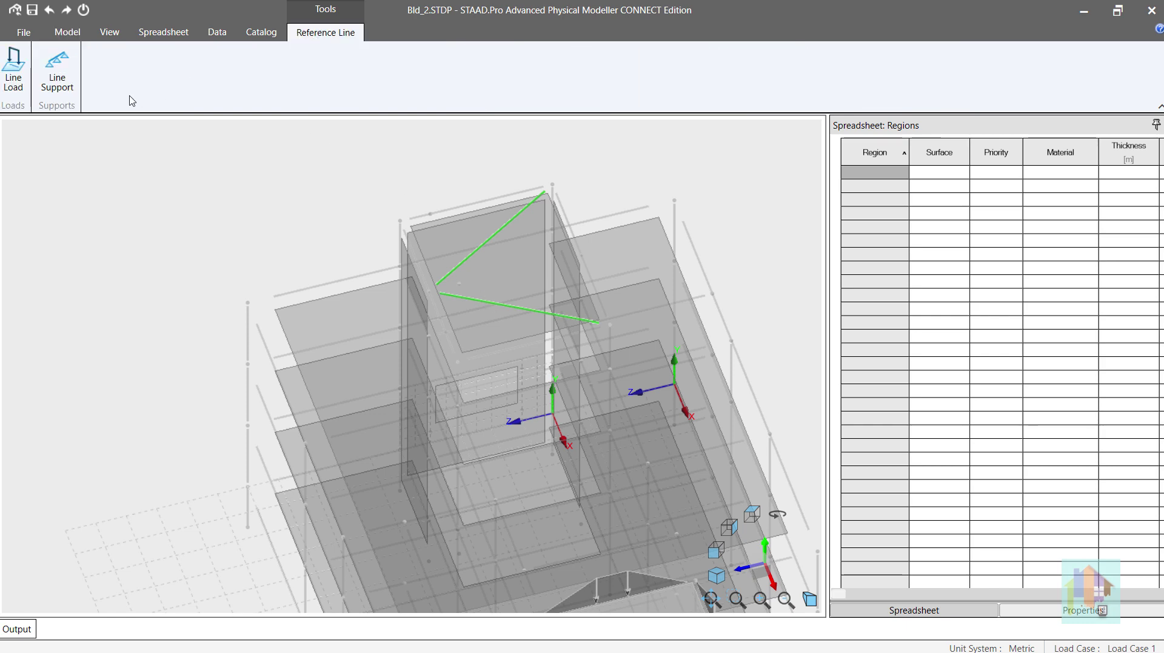
{"action": "left_click", "coordinate": [28, 76]}
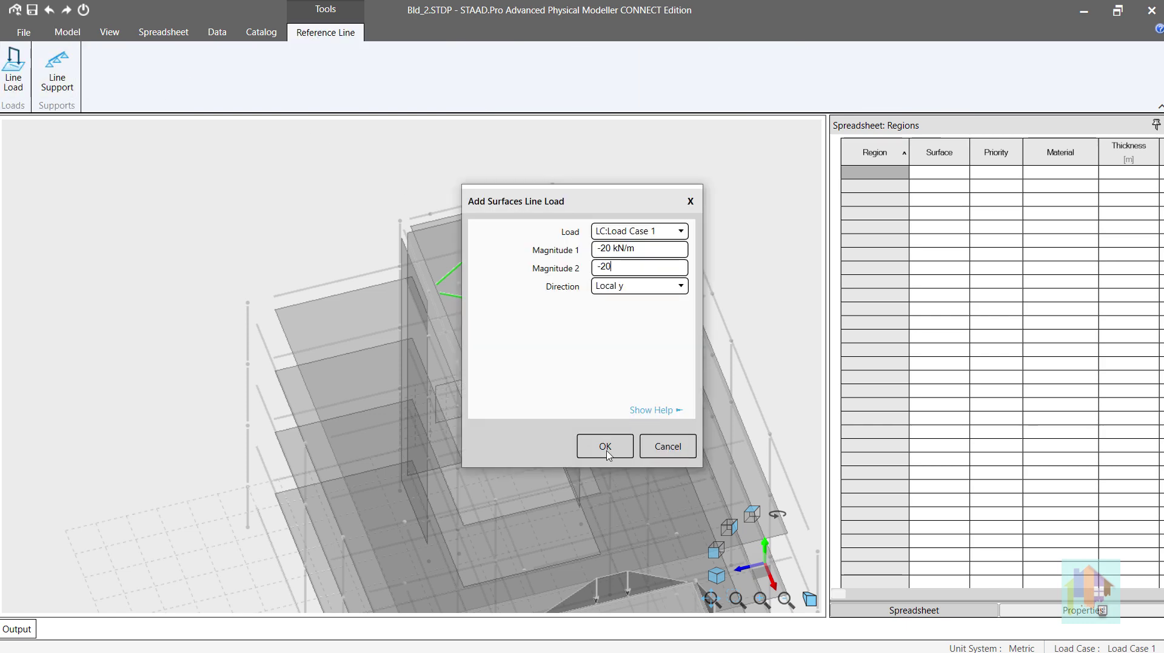
{"action": "left_click", "coordinate": [606, 451]}
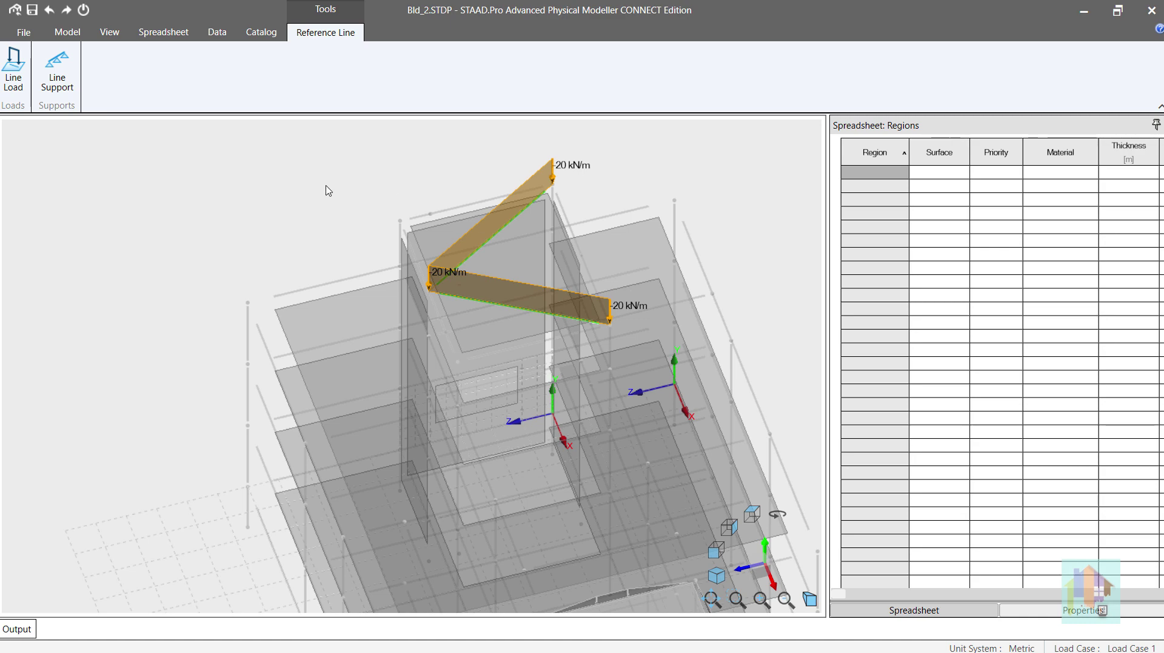
Examine the topmost slab's mesh along the reference lines in the analysis model, with the load display turned off and back on
{"action": "left_click", "coordinate": [109, 32]}
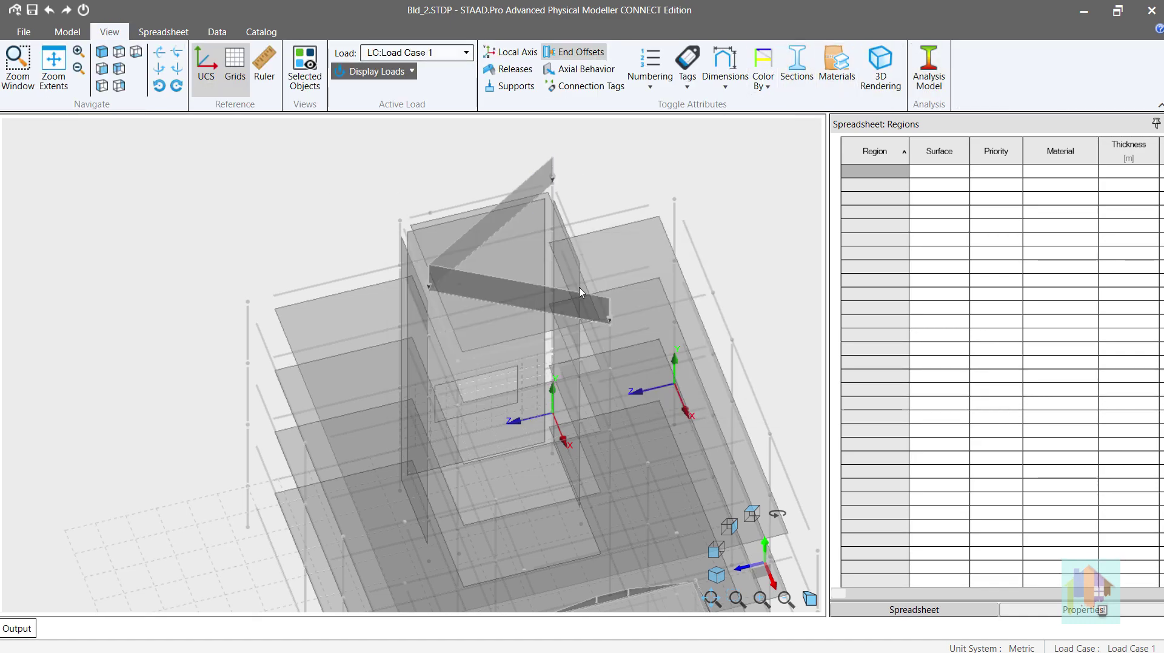
{"action": "left_click", "coordinate": [927, 73]}
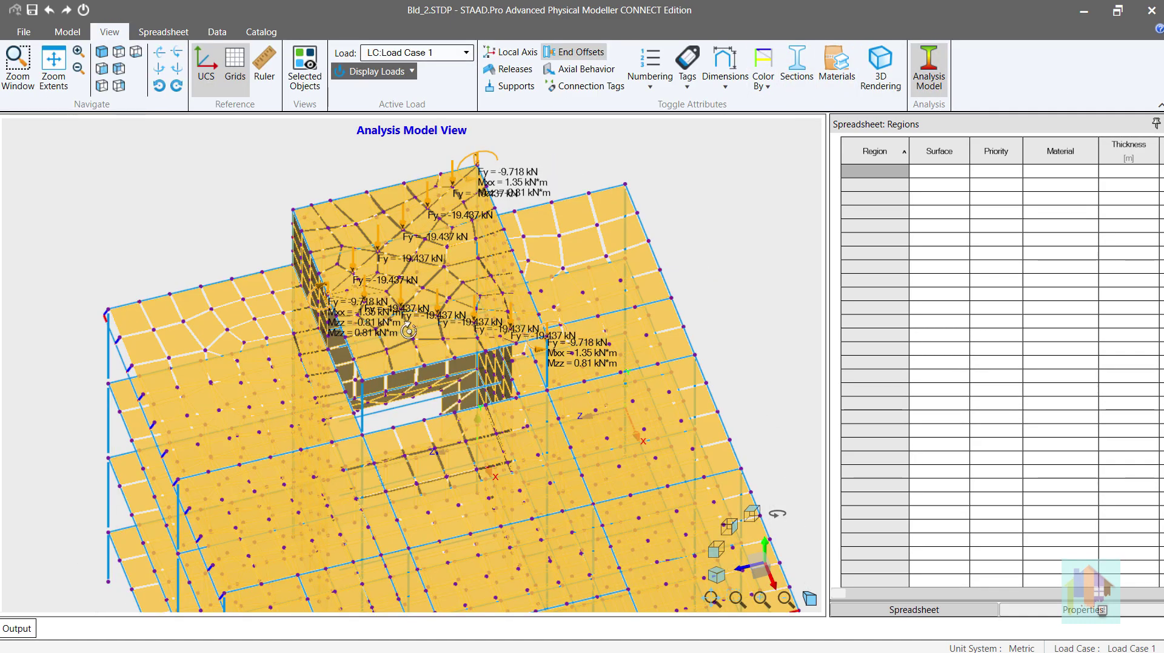
{"action": "middle_click_drag", "start_coordinate": [408, 330], "coordinate": [348, 334]}
{"action": "left_click", "coordinate": [381, 73]}
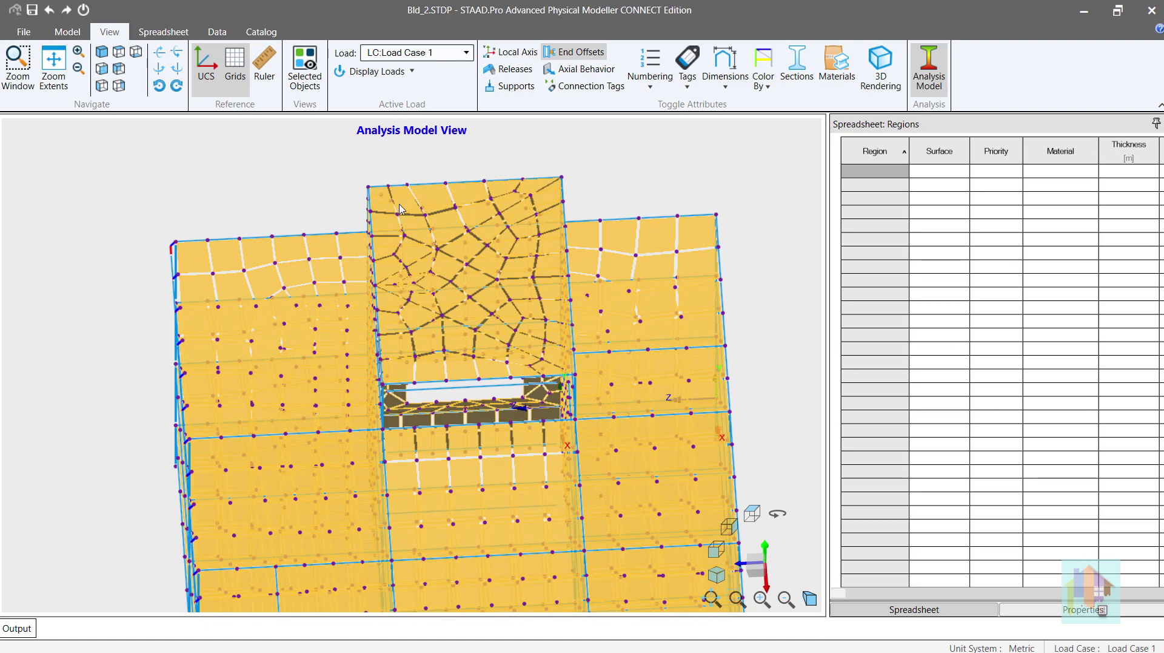
{"action": "left_click", "coordinate": [379, 72]}
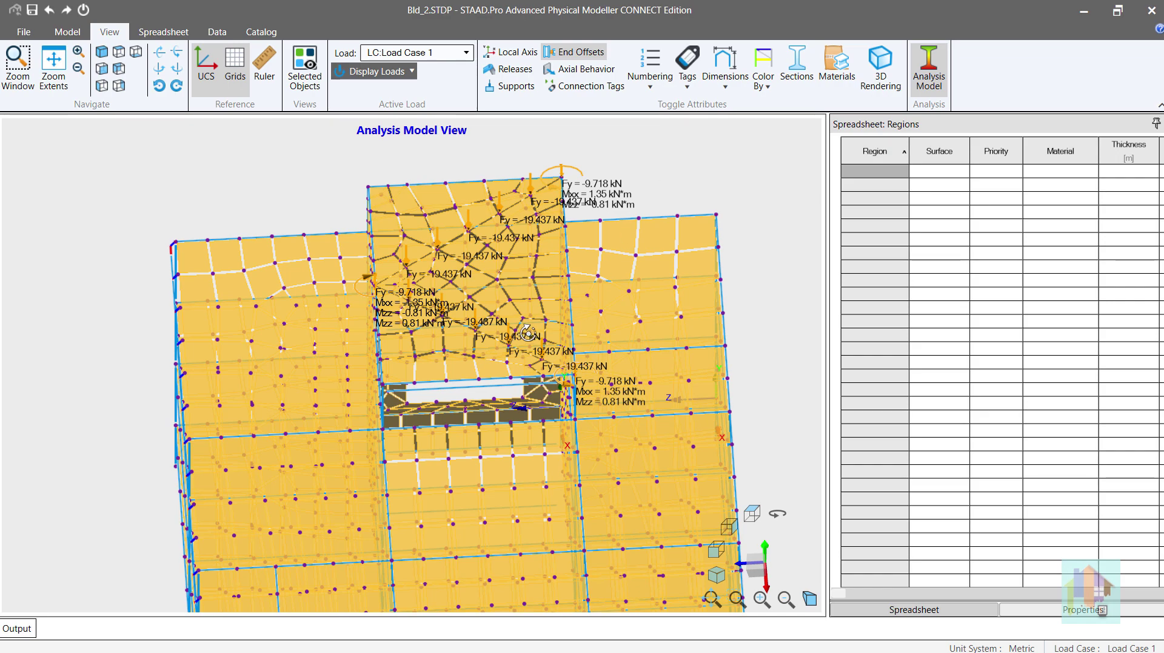
{"action": "middle_click_drag", "start_coordinate": [528, 332], "coordinate": [579, 278]}
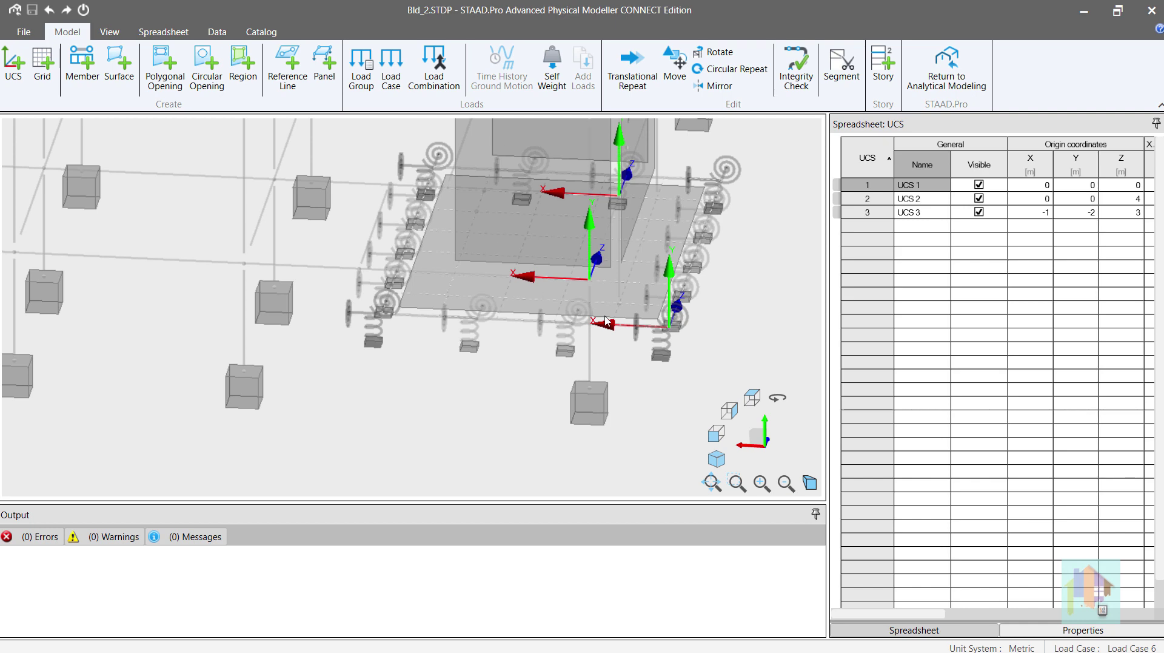
Select the whole building, show it with 3D rendering, and inspect the columns, beams and wall base
{"action": "middle_click_drag", "start_coordinate": [625, 308], "coordinate": [445, 350]}
{"action": "scroll", "coordinate": [444, 346], "scroll_direction": "down", "scroll_amount": 3}
{"action": "scroll", "coordinate": [443, 344], "scroll_direction": "down", "scroll_amount": 5}
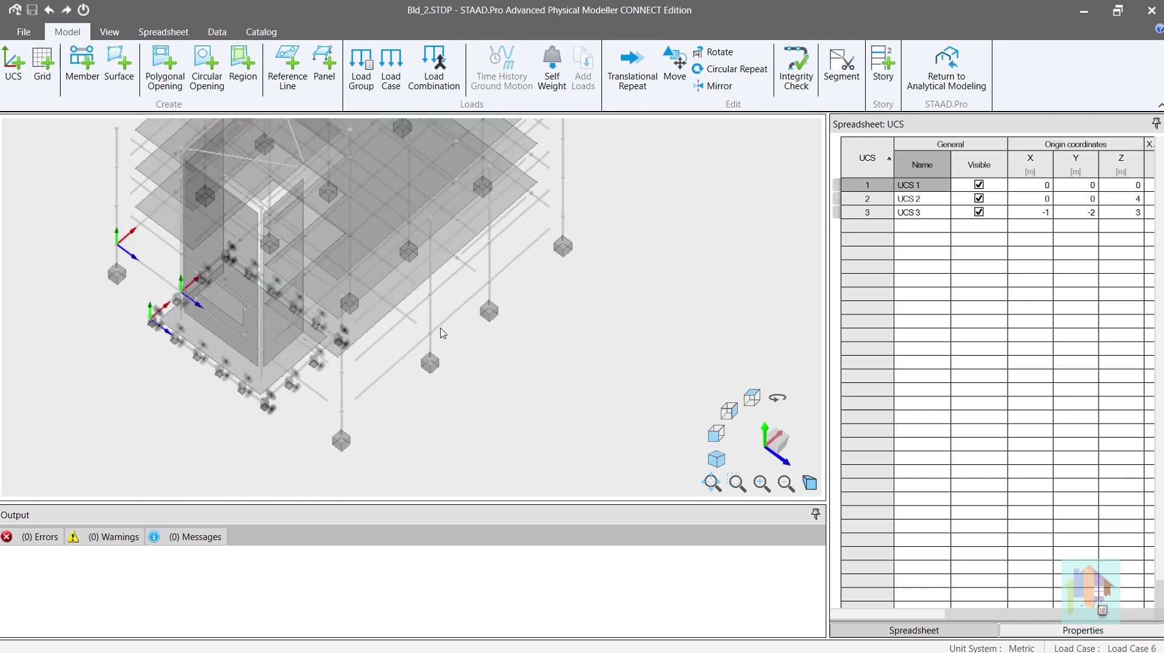
{"action": "middle_click_drag", "start_coordinate": [418, 276], "coordinate": [410, 341]}
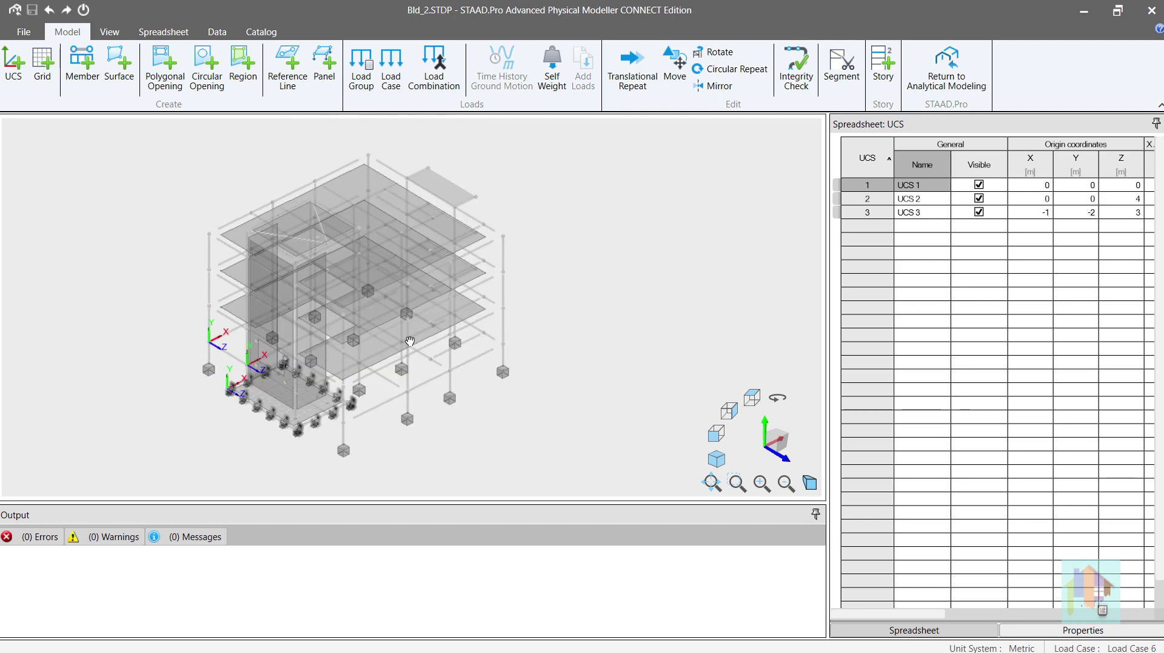
{"action": "left_click_drag", "start_coordinate": [151, 142], "coordinate": [553, 480]}
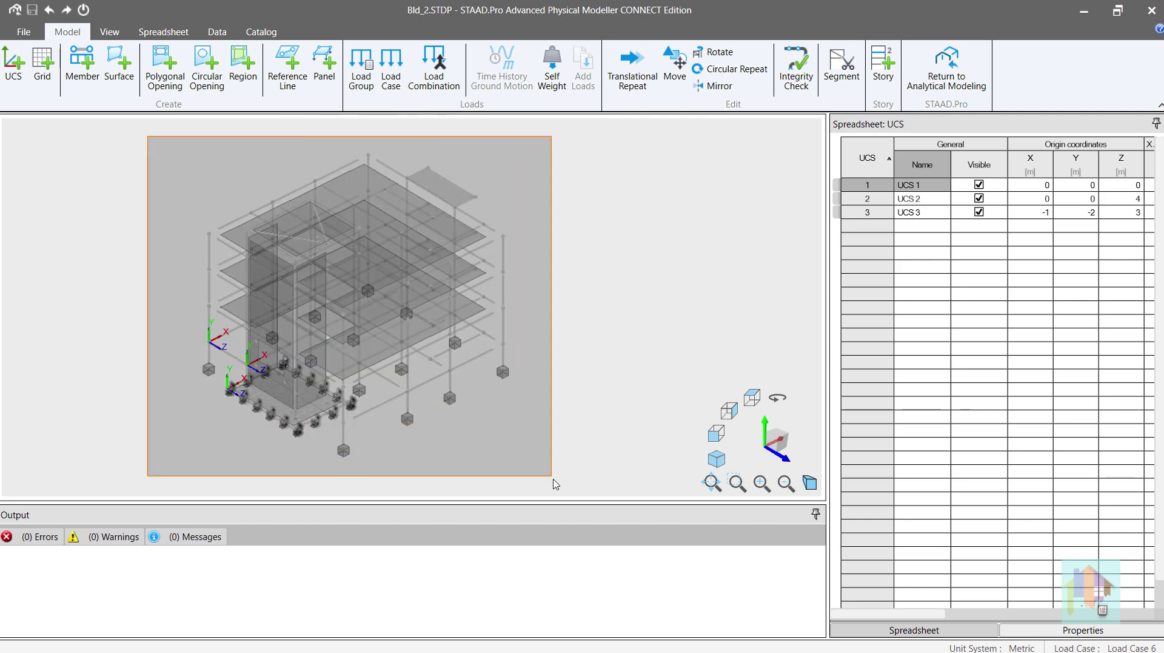
{"action": "left_click", "coordinate": [109, 33]}
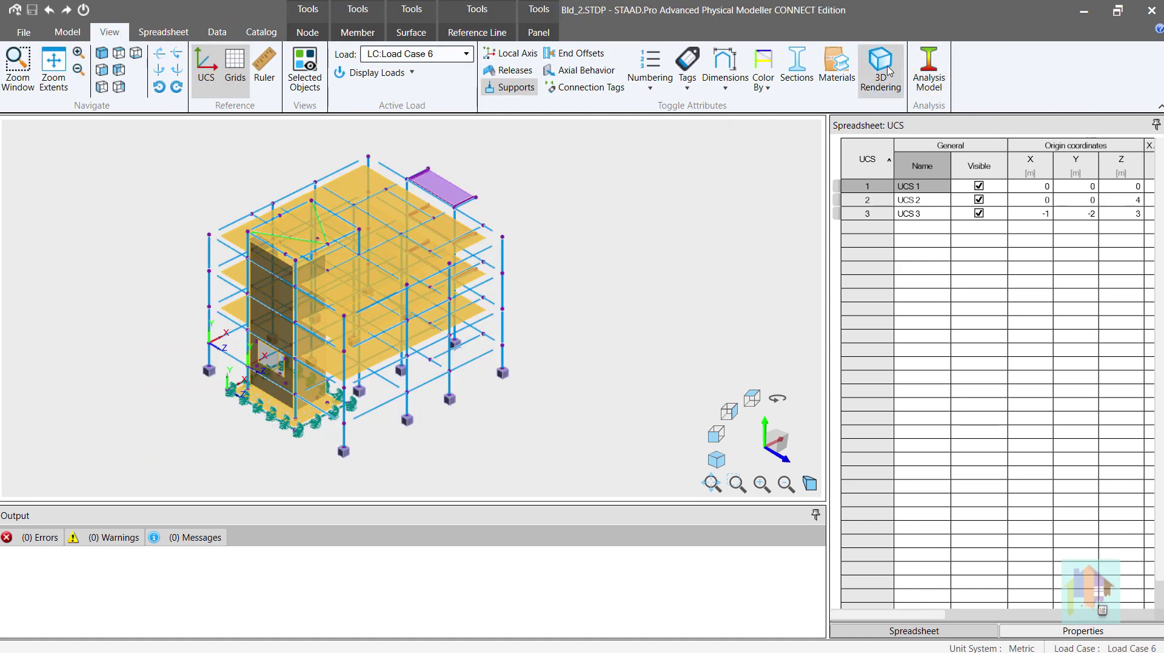
{"action": "left_click", "coordinate": [887, 70]}
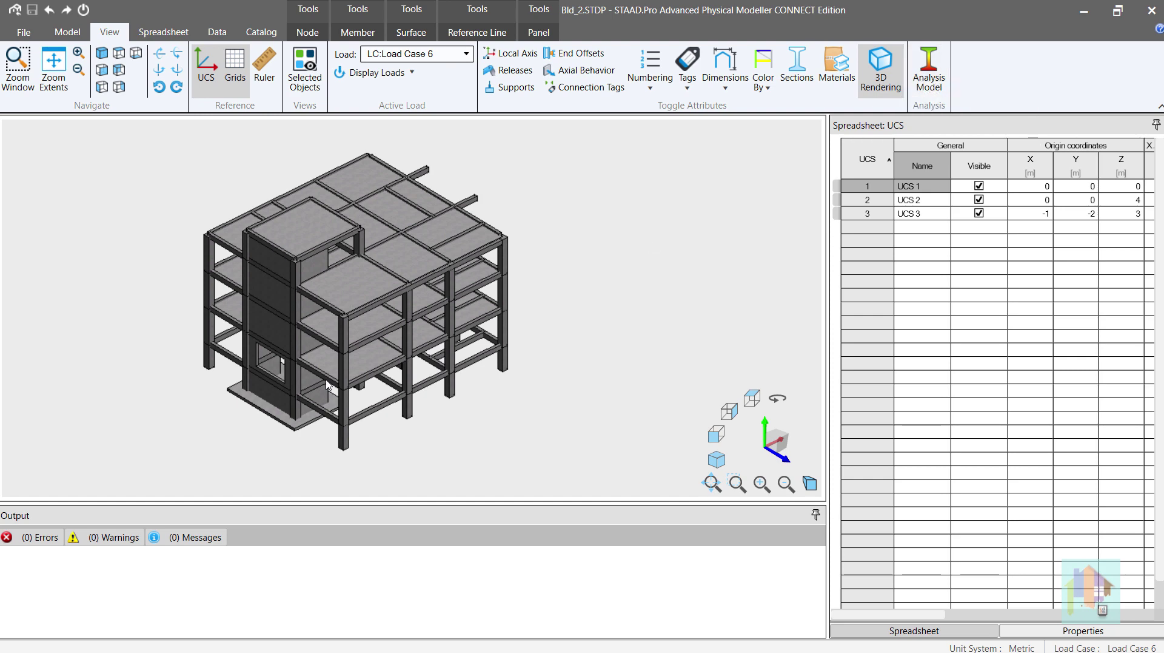
{"action": "scroll", "coordinate": [291, 423], "scroll_direction": "up", "scroll_amount": 5}
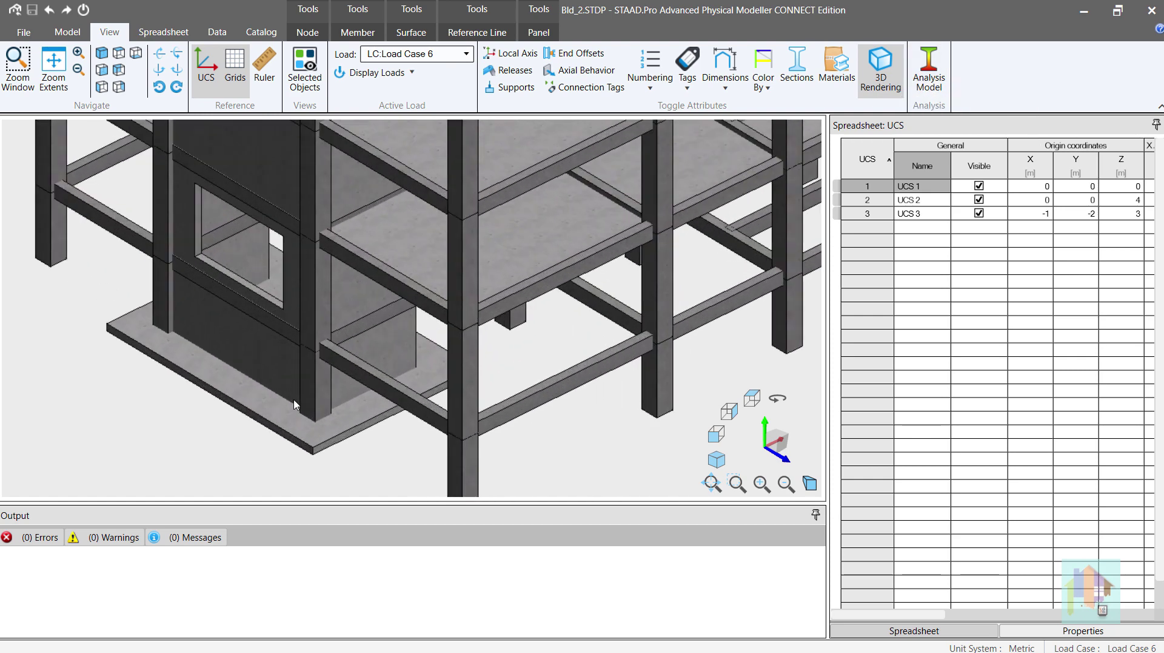
{"action": "scroll", "coordinate": [295, 404], "scroll_direction": "down", "scroll_amount": 1}
{"action": "scroll", "coordinate": [327, 388], "scroll_direction": "down", "scroll_amount": 2}
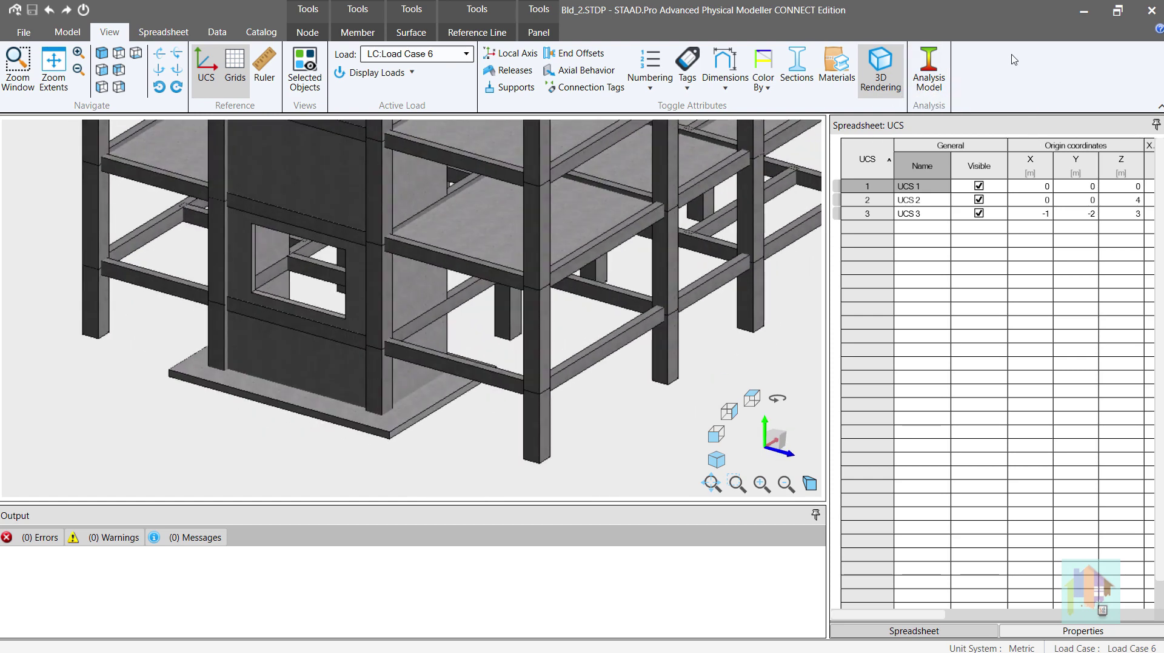
Examine the rendered analysis mesh of the building, then return to the physical model without 3D rendering
{"action": "left_click", "coordinate": [929, 69]}
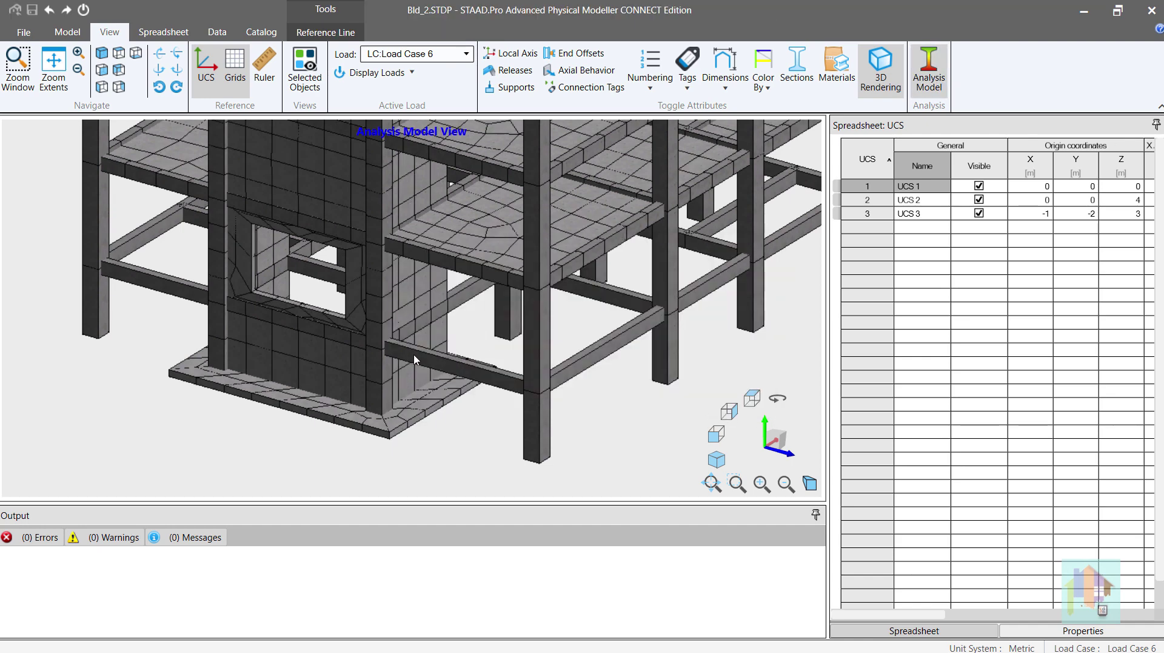
{"action": "scroll", "coordinate": [414, 356], "scroll_direction": "down", "scroll_amount": 5}
{"action": "middle_click_drag", "start_coordinate": [494, 315], "coordinate": [357, 375], "text": "ctrl"}
{"action": "scroll", "coordinate": [356, 375], "scroll_direction": "up", "scroll_amount": 5}
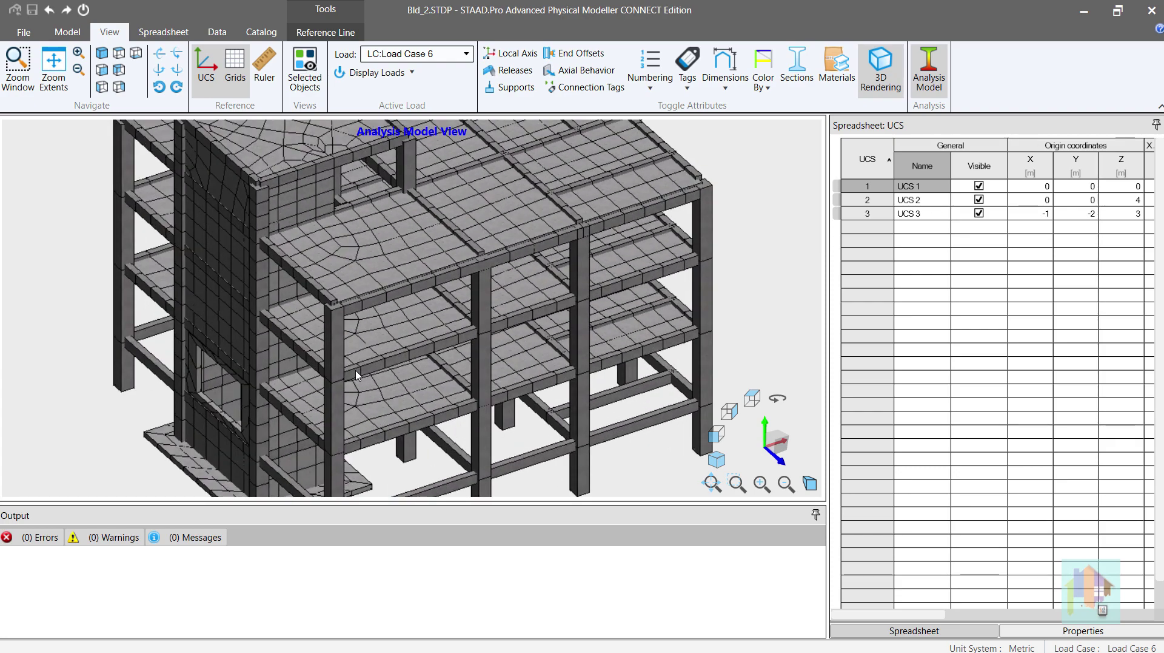
{"action": "middle_click_drag", "start_coordinate": [315, 321], "coordinate": [283, 318]}
{"action": "scroll", "coordinate": [416, 362], "scroll_direction": "down", "scroll_amount": 2}
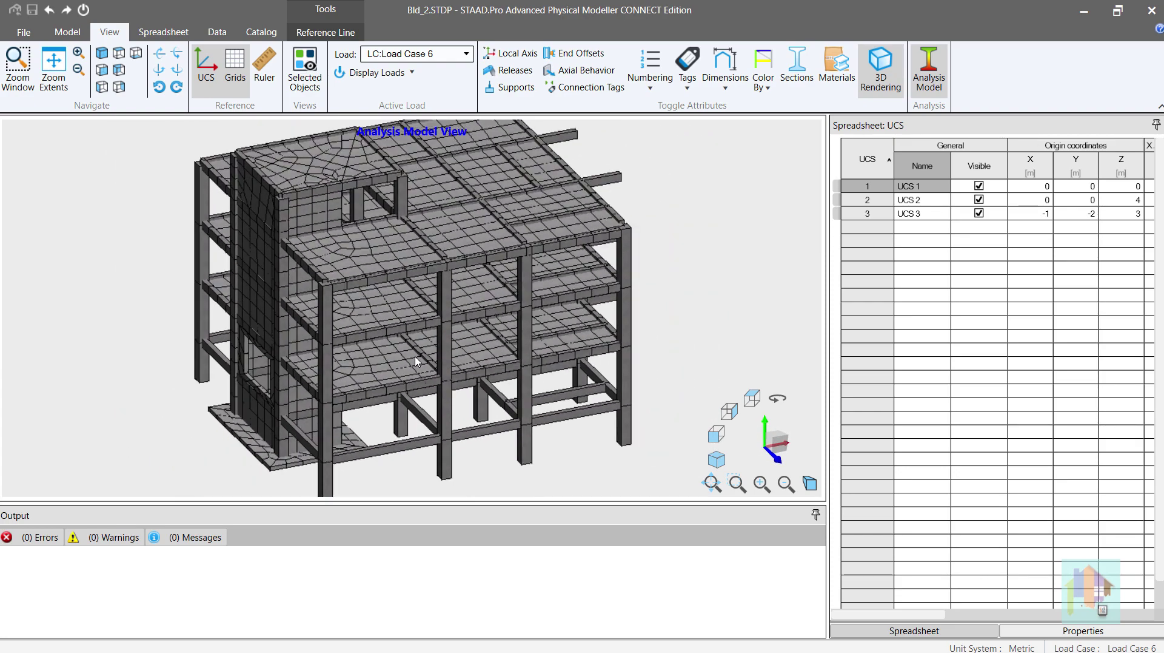
{"action": "left_click", "coordinate": [926, 90]}
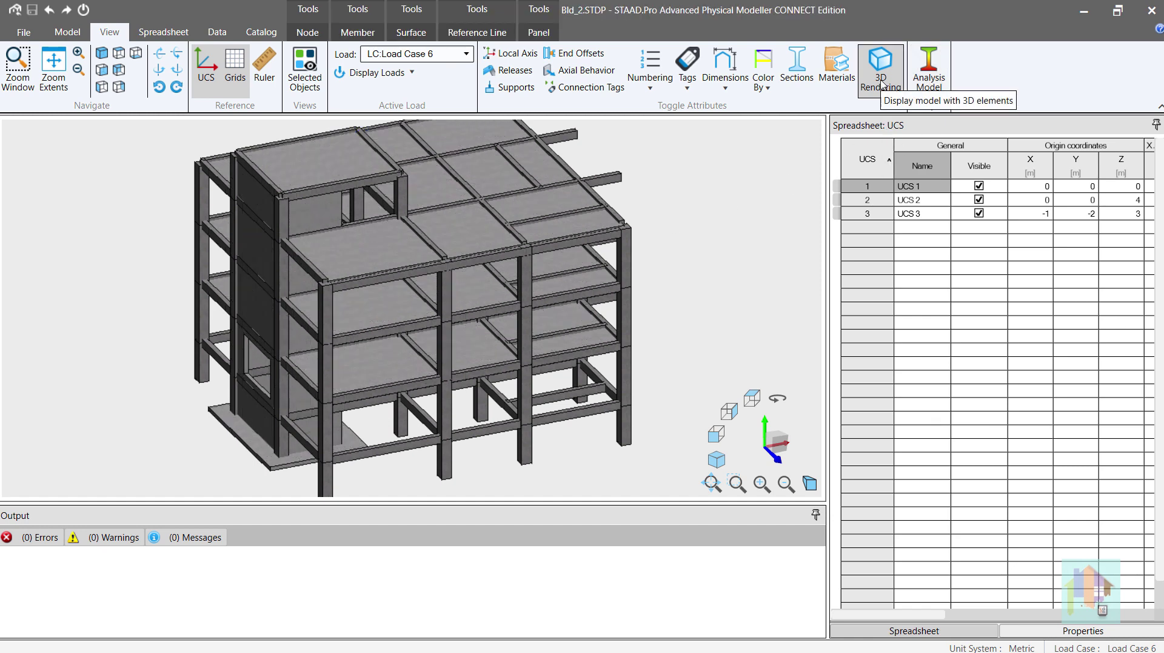
{"action": "left_click", "coordinate": [881, 85]}
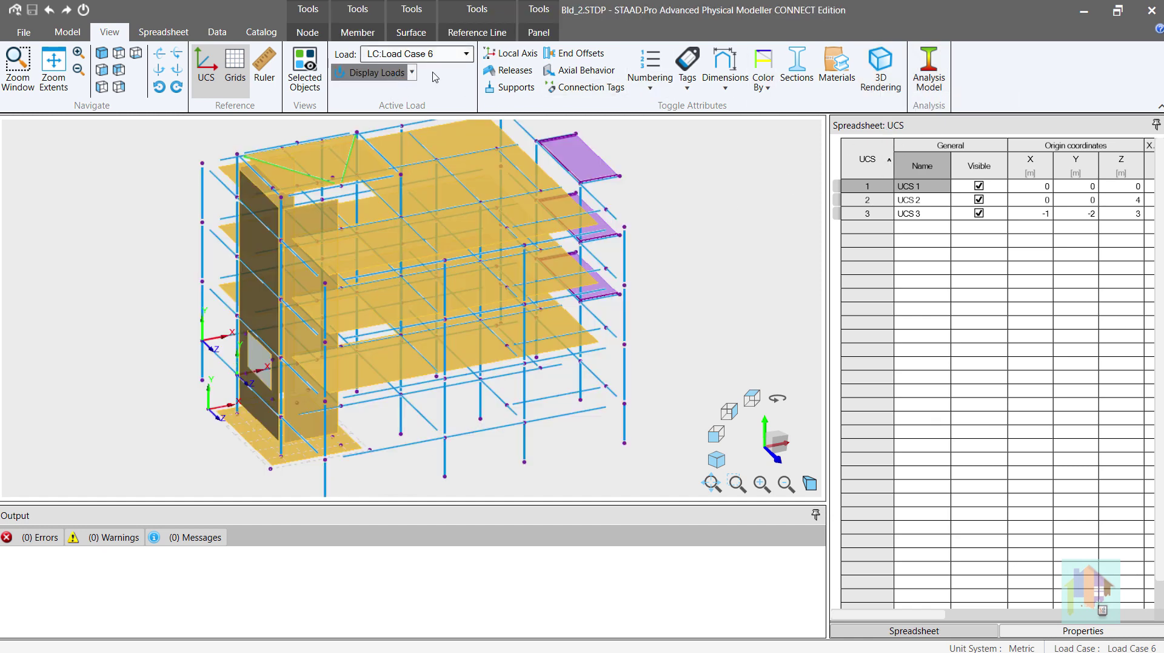
Review the load display of the building under Load Cases 1, 2, 4, 5 and 6 in turn
{"action": "left_click", "coordinate": [465, 55]}
{"action": "left_click", "coordinate": [408, 137]}
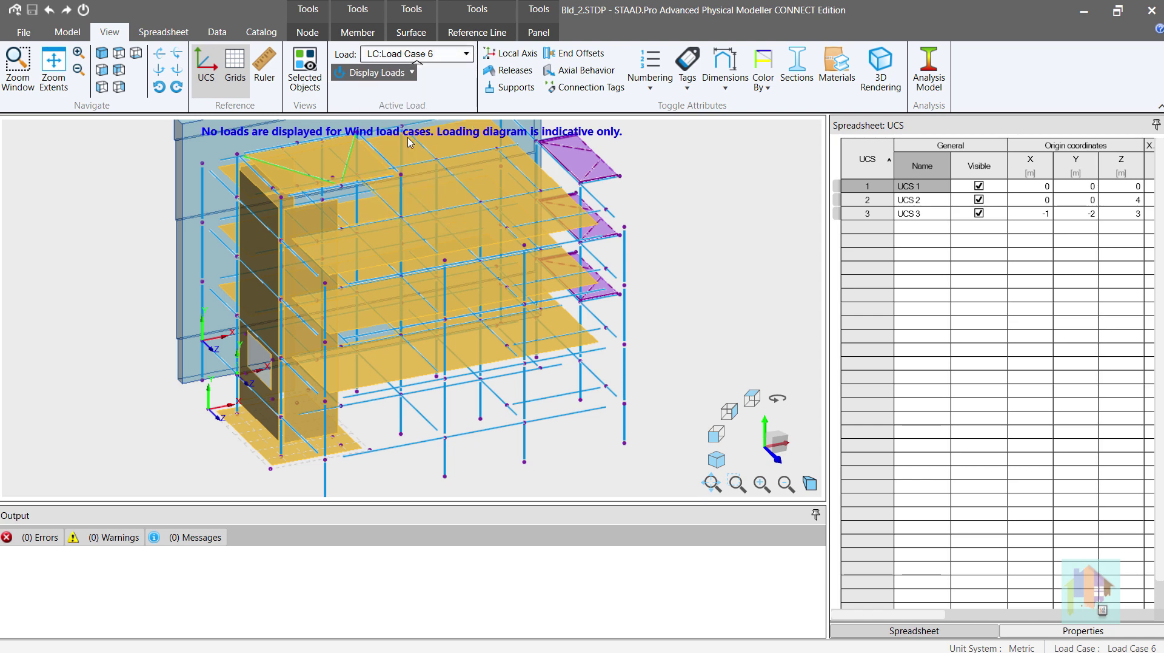
{"action": "left_click", "coordinate": [466, 55]}
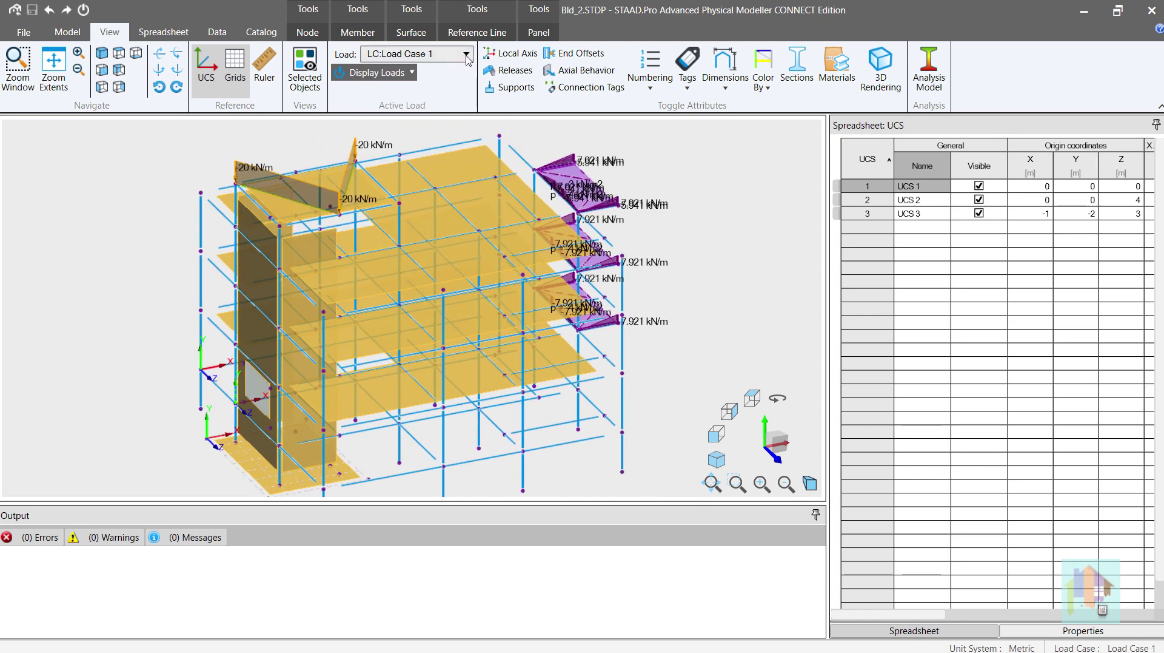
{"action": "left_click", "coordinate": [413, 151]}
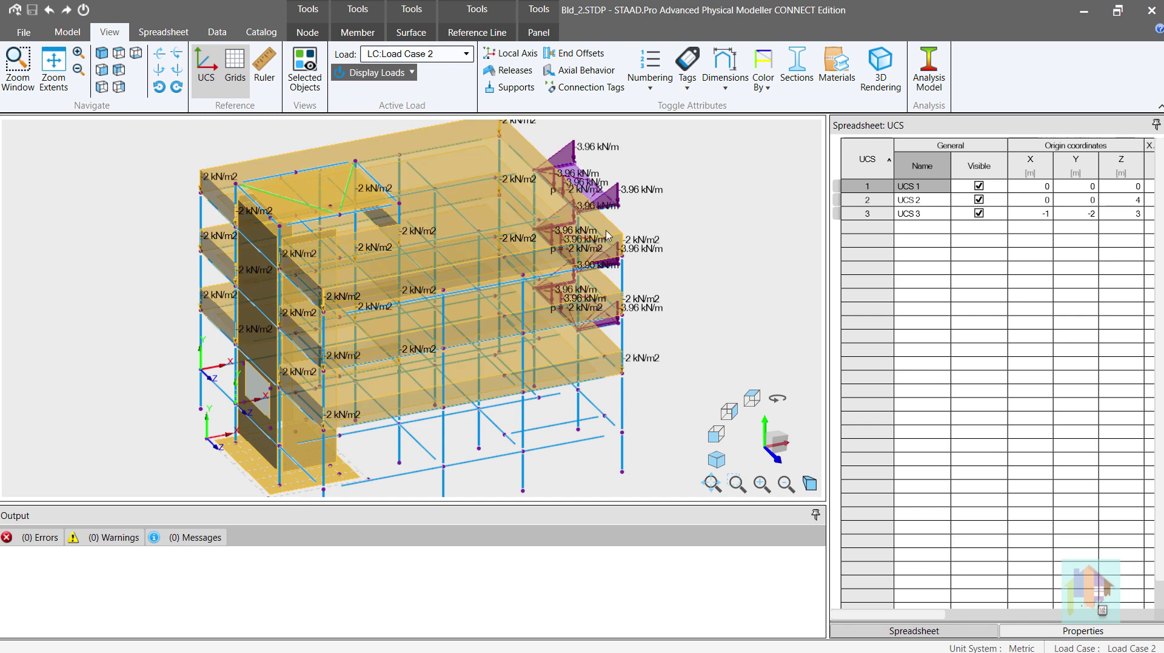
{"action": "left_click", "coordinate": [465, 53]}
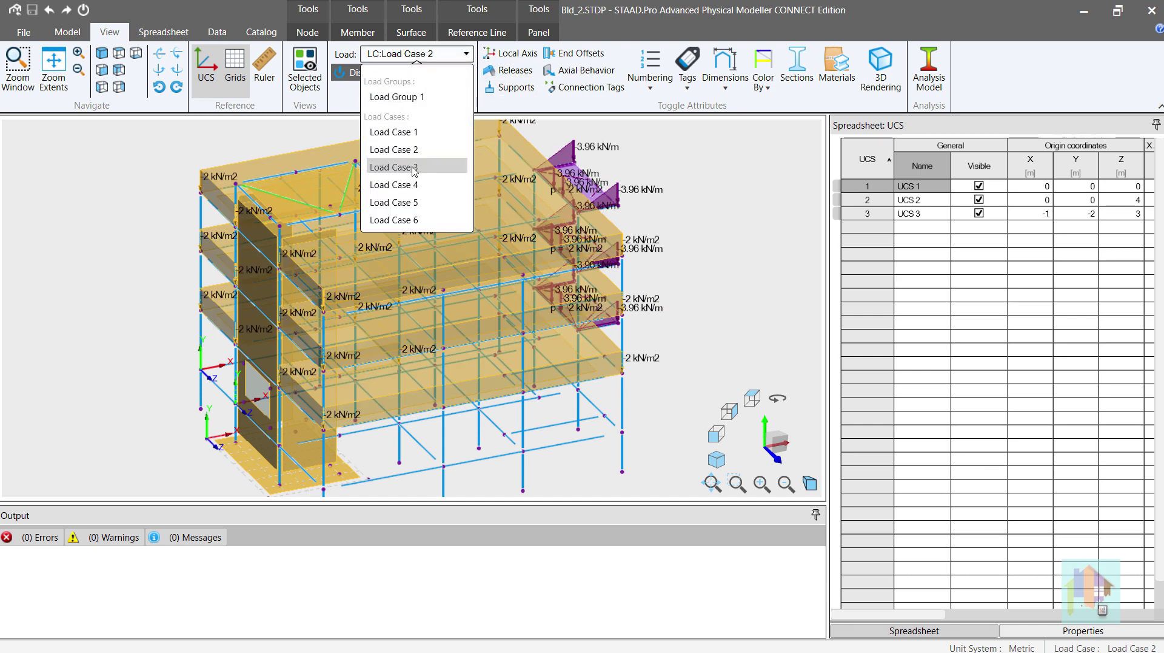
{"action": "left_click", "coordinate": [414, 185]}
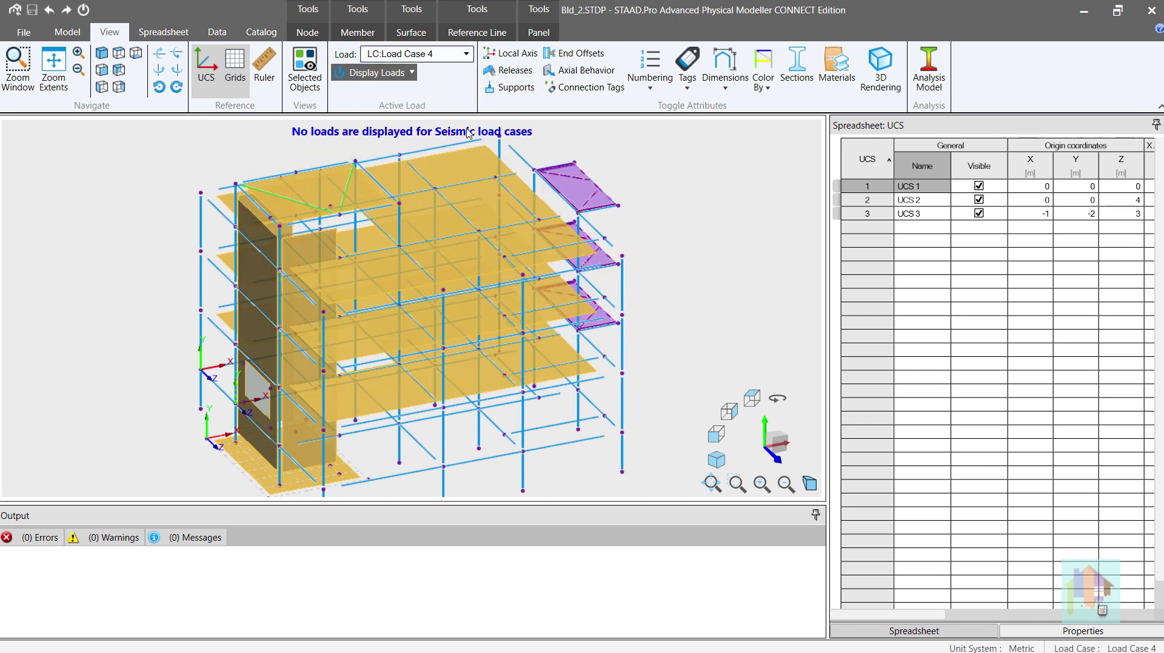
{"action": "left_click", "coordinate": [467, 55]}
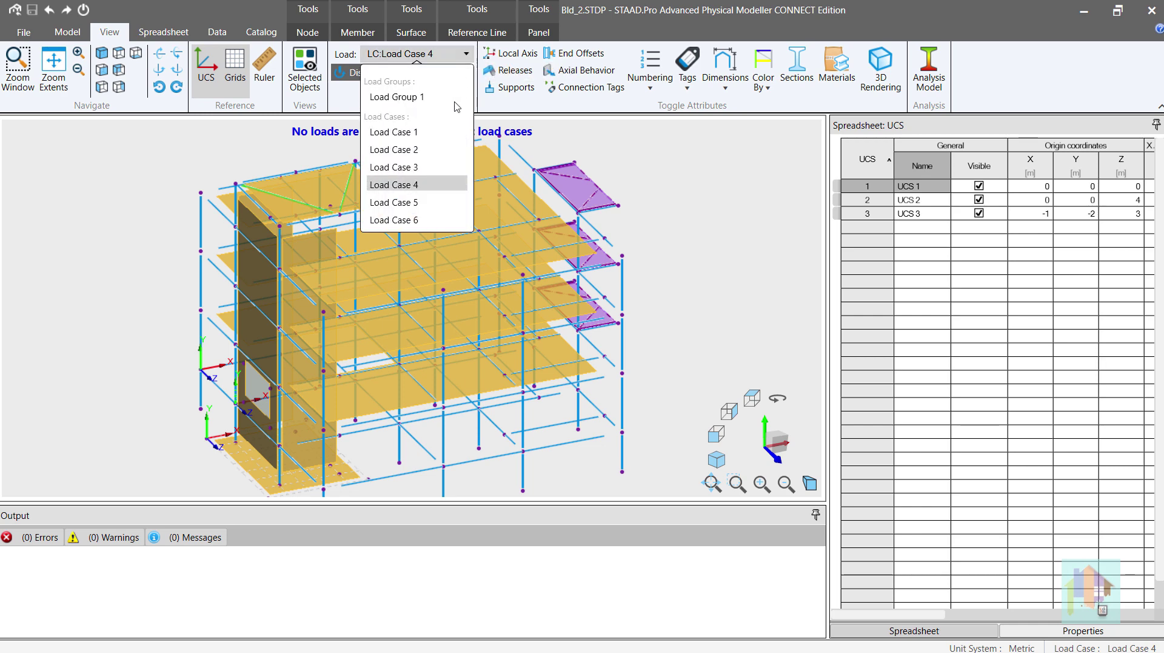
{"action": "left_click", "coordinate": [416, 201]}
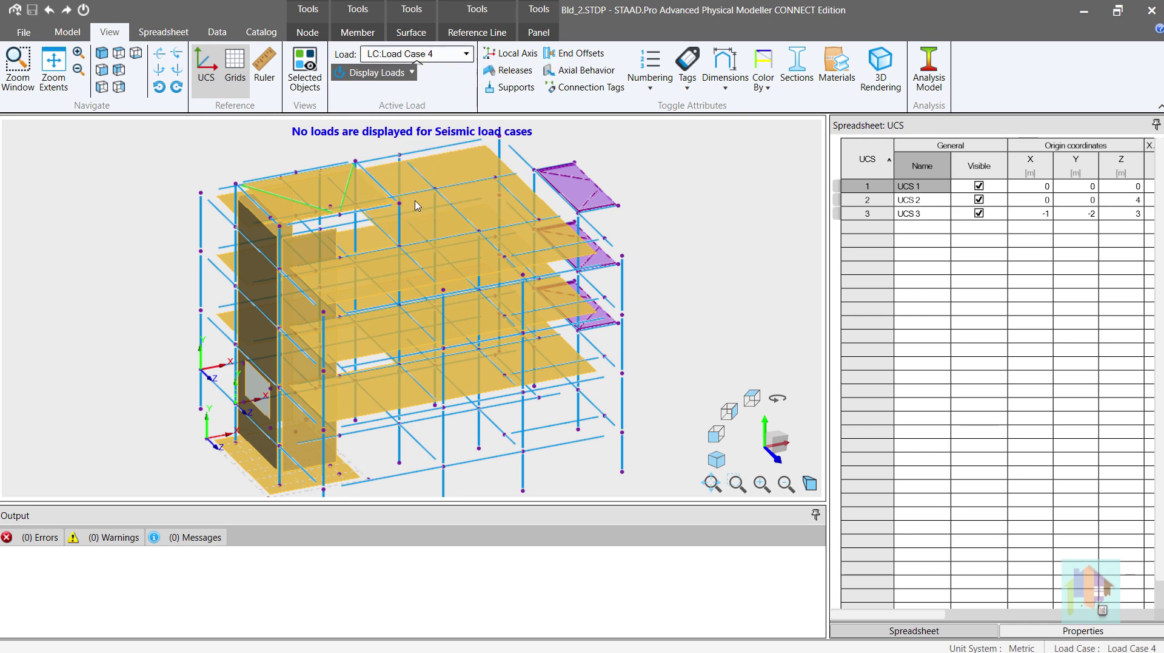
{"action": "left_click", "coordinate": [467, 55]}
{"action": "left_click", "coordinate": [416, 217]}
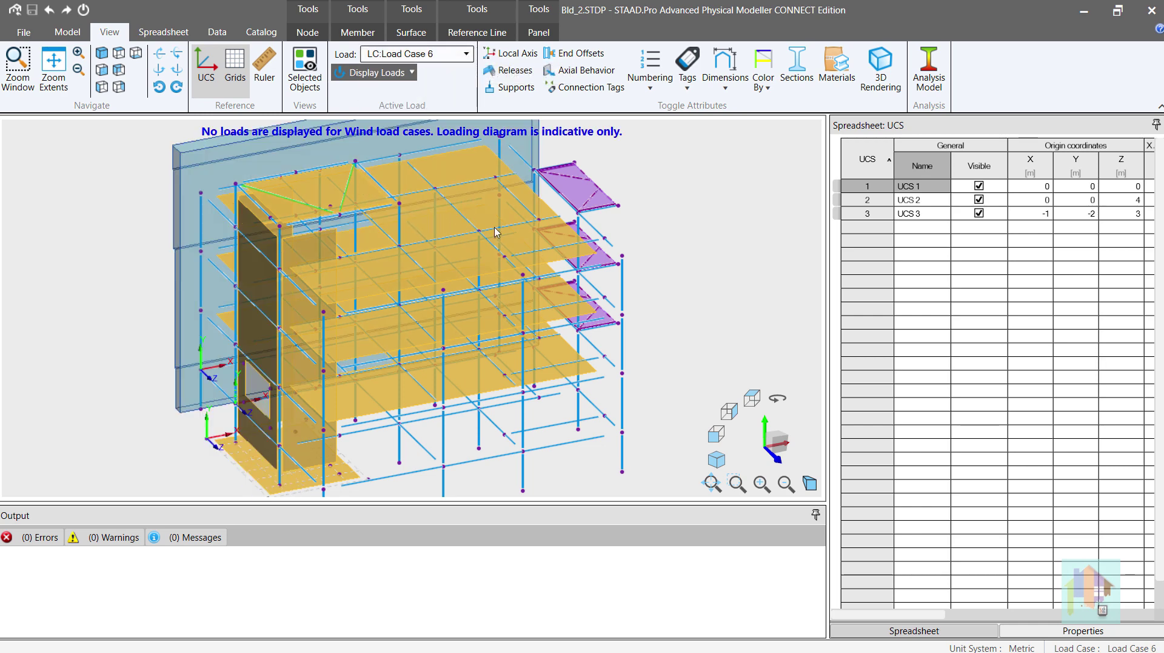
{"action": "middle_click_drag", "start_coordinate": [305, 279], "coordinate": [363, 260]}
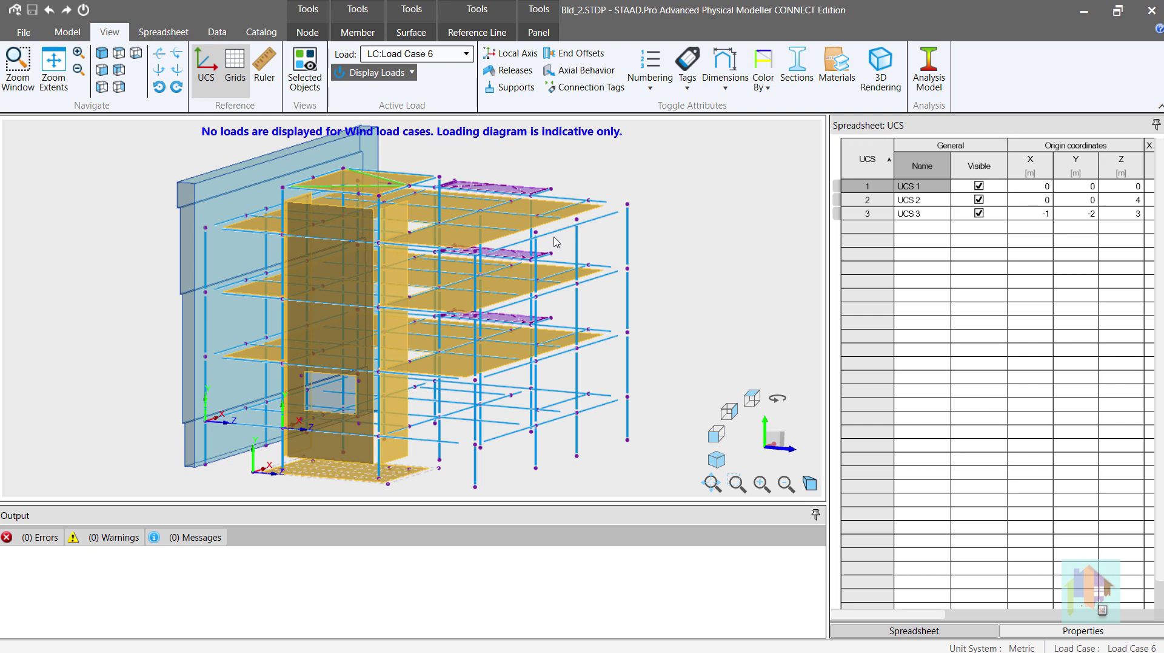
{"action": "left_click", "coordinate": [681, 229]}
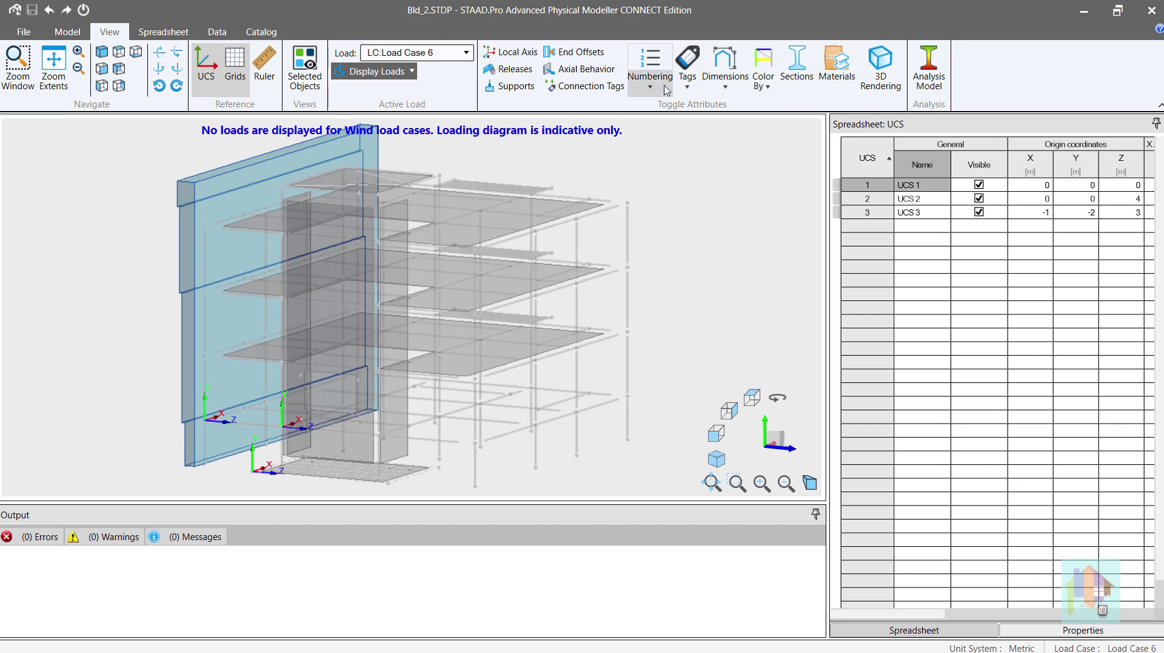
Run the model integrity check with all node, member and surface options enabled, and delete the flagged orphan nodes
{"action": "left_click", "coordinate": [67, 32]}
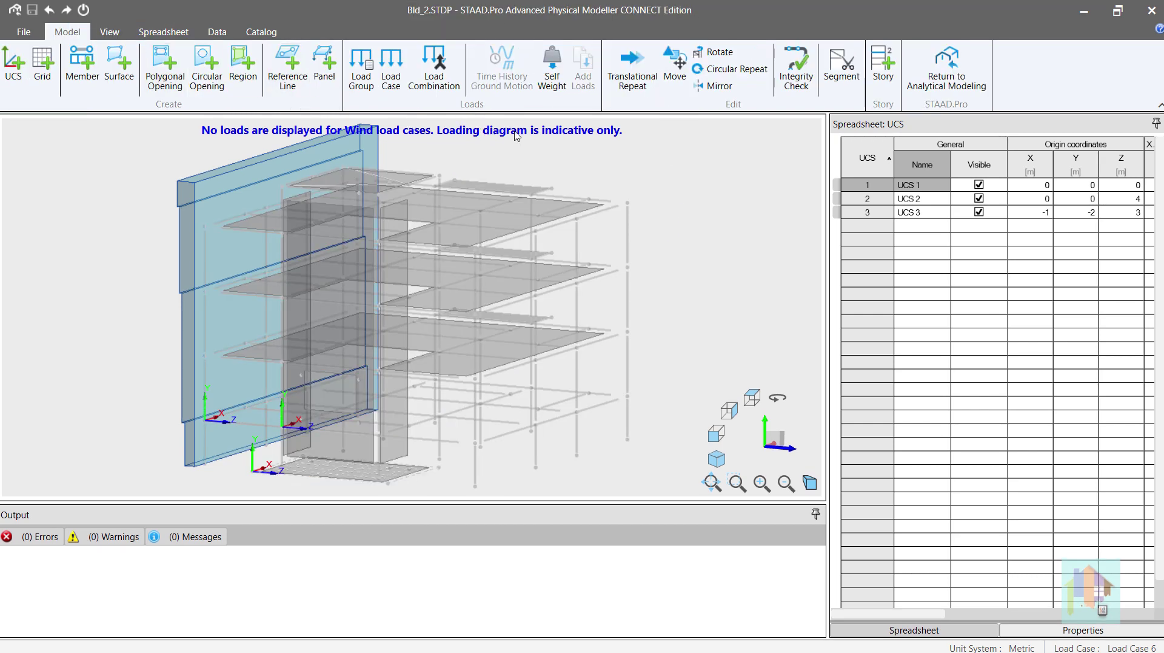
{"action": "left_click", "coordinate": [796, 67]}
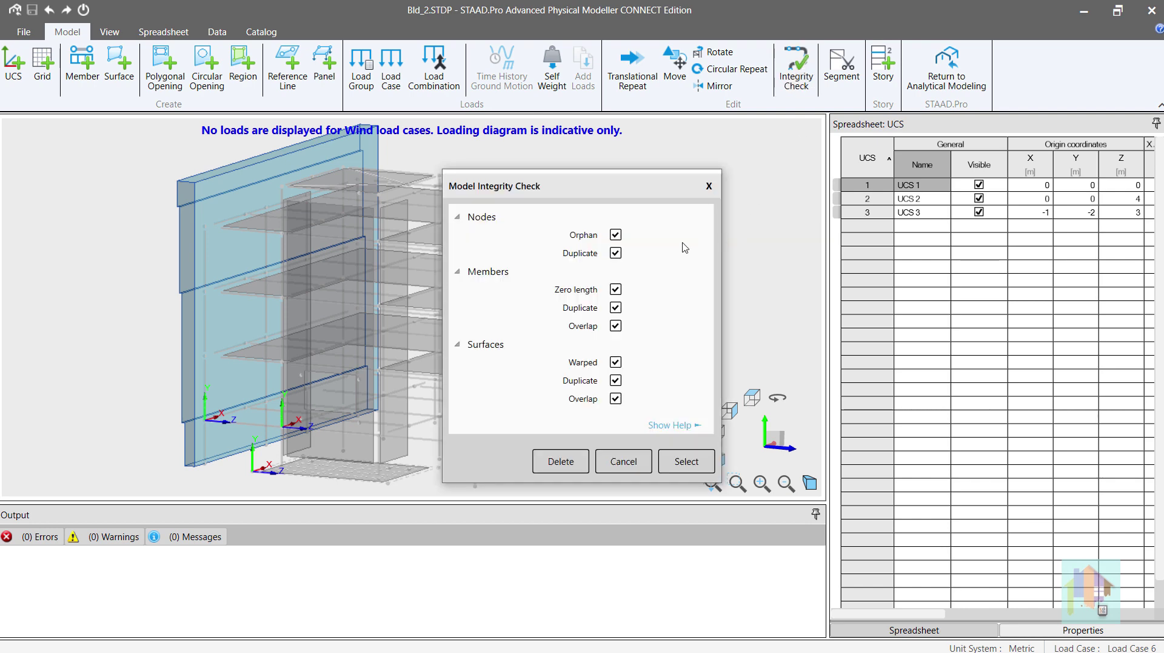
{"action": "left_click", "coordinate": [687, 464]}
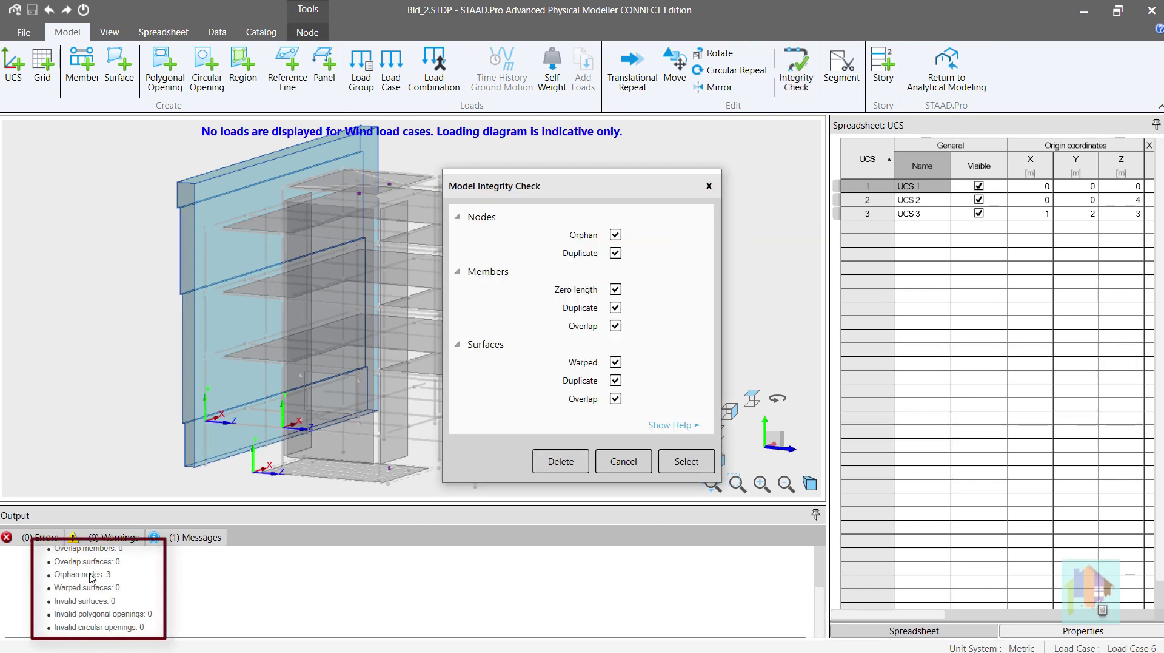
{"action": "left_click", "coordinate": [572, 464]}
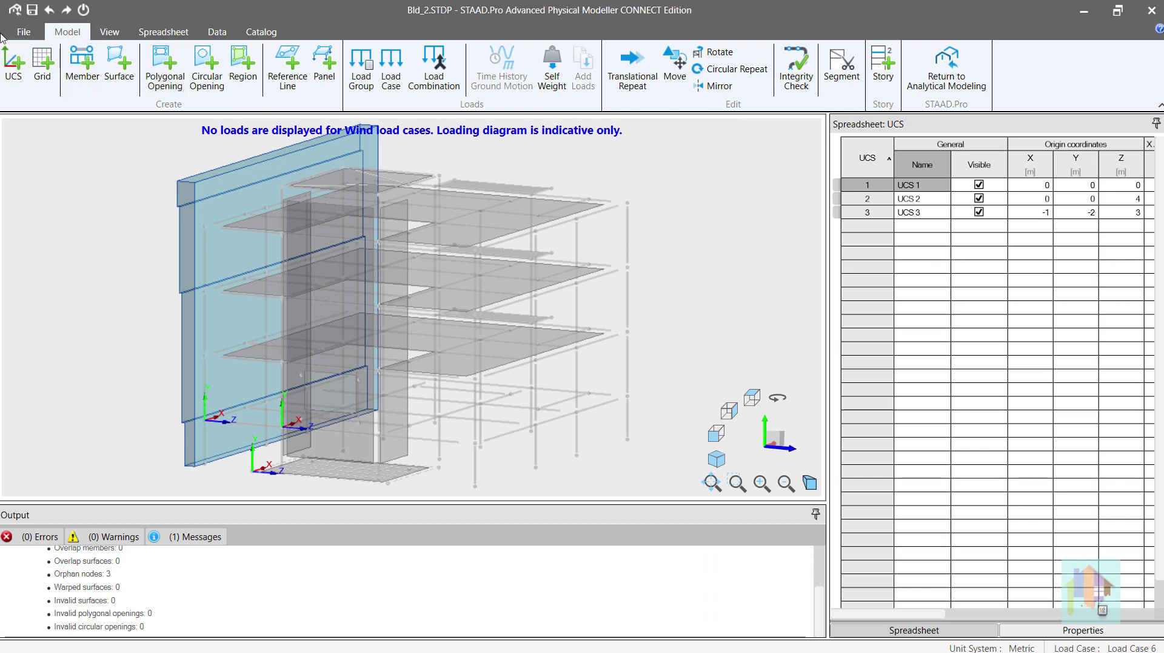
Save the changed physical model and return to analytical modelling, generating the analytical model
{"action": "left_click", "coordinate": [14, 9]}
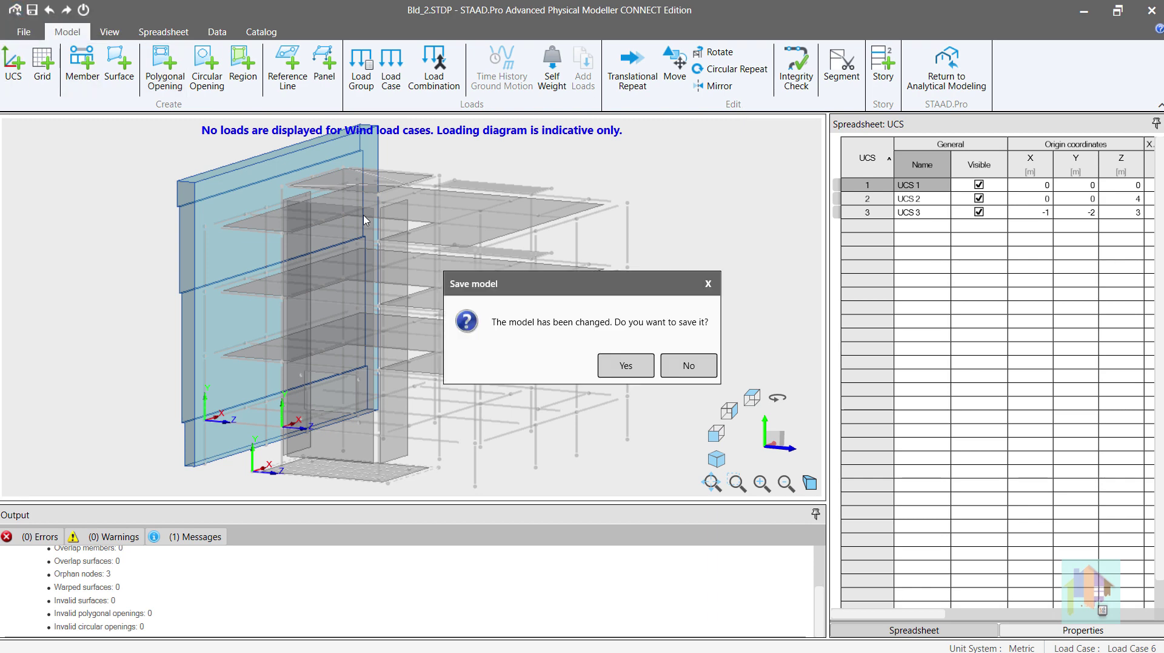
{"action": "left_click", "coordinate": [603, 361]}
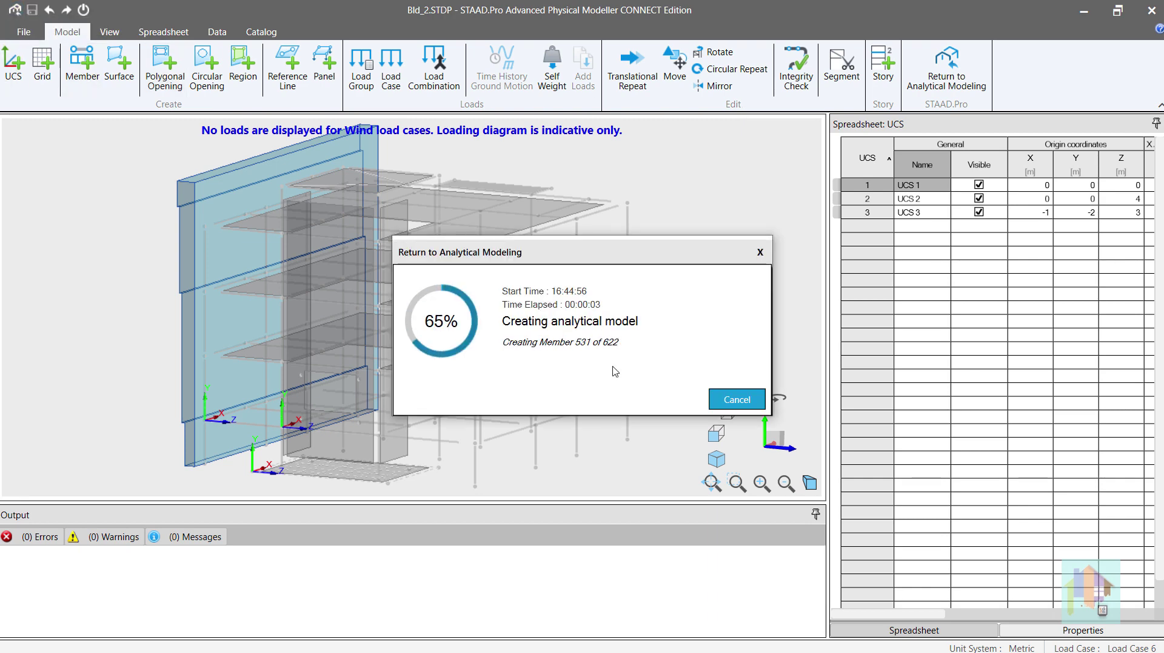
{"action": "left_click", "coordinate": [724, 398]}
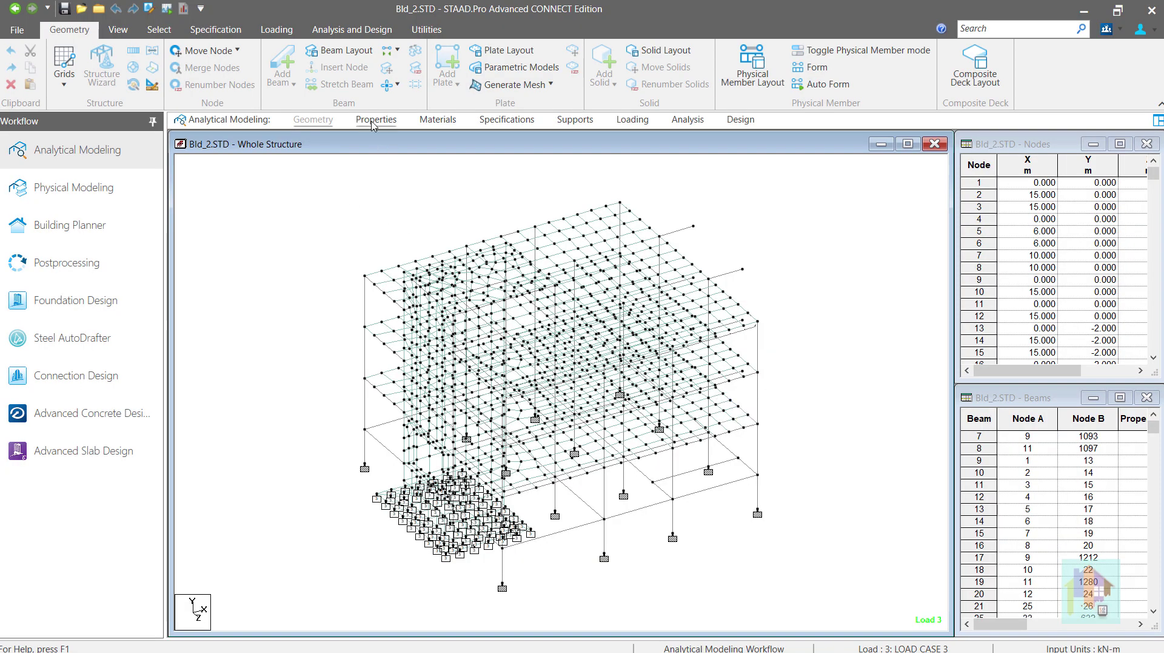
Review the analysis commands, steel design, section properties and beam offset specifications of the generated analytical model
{"action": "left_click", "coordinate": [688, 119]}
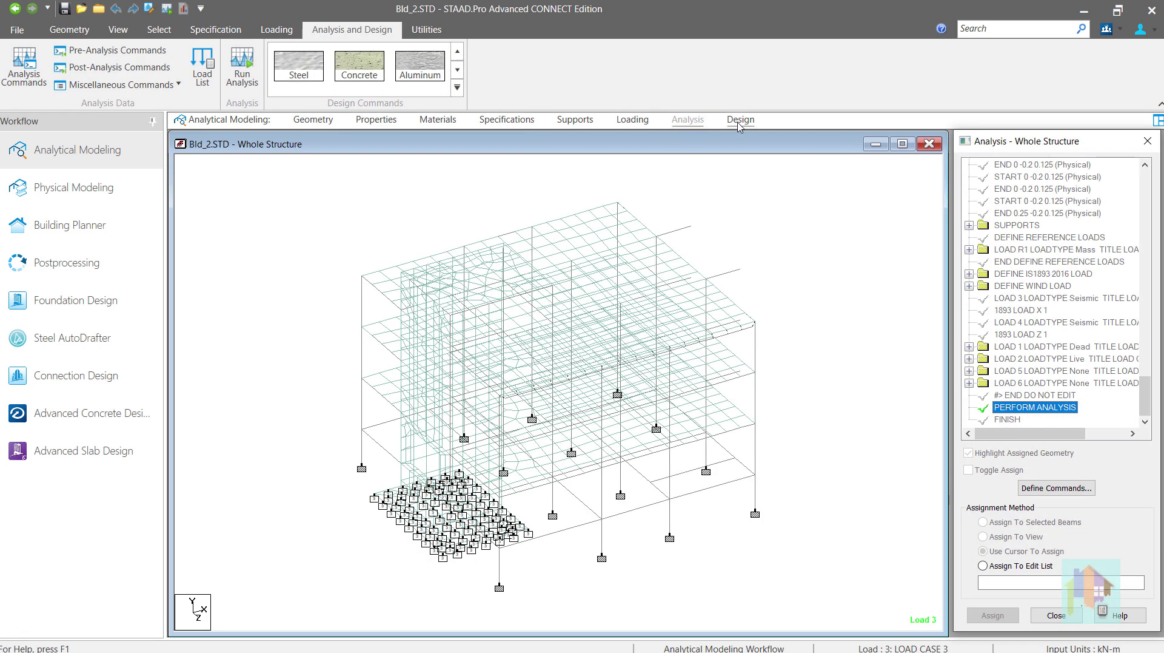
{"action": "left_click", "coordinate": [740, 121]}
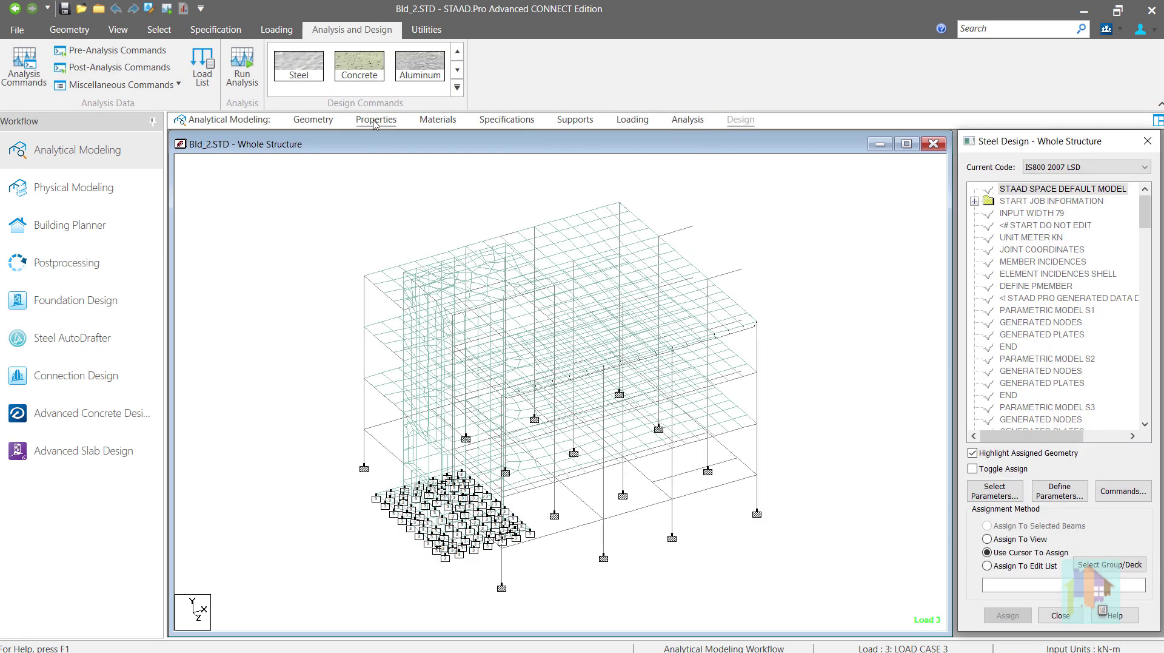
{"action": "left_click", "coordinate": [375, 120]}
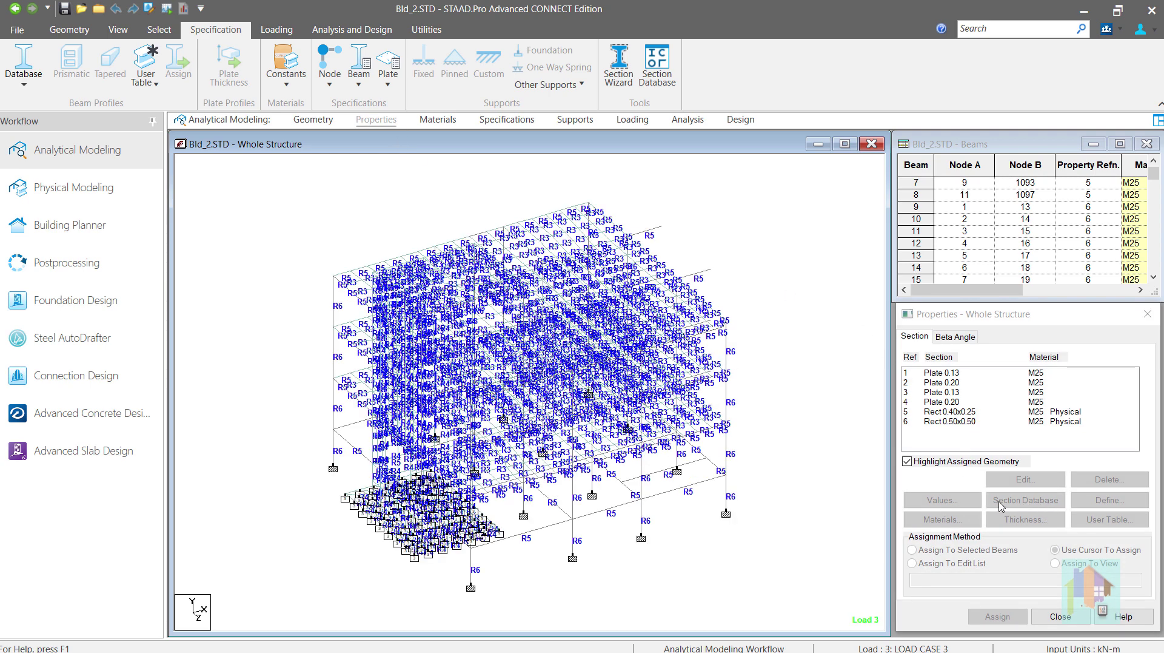
{"action": "left_click", "coordinate": [491, 121]}
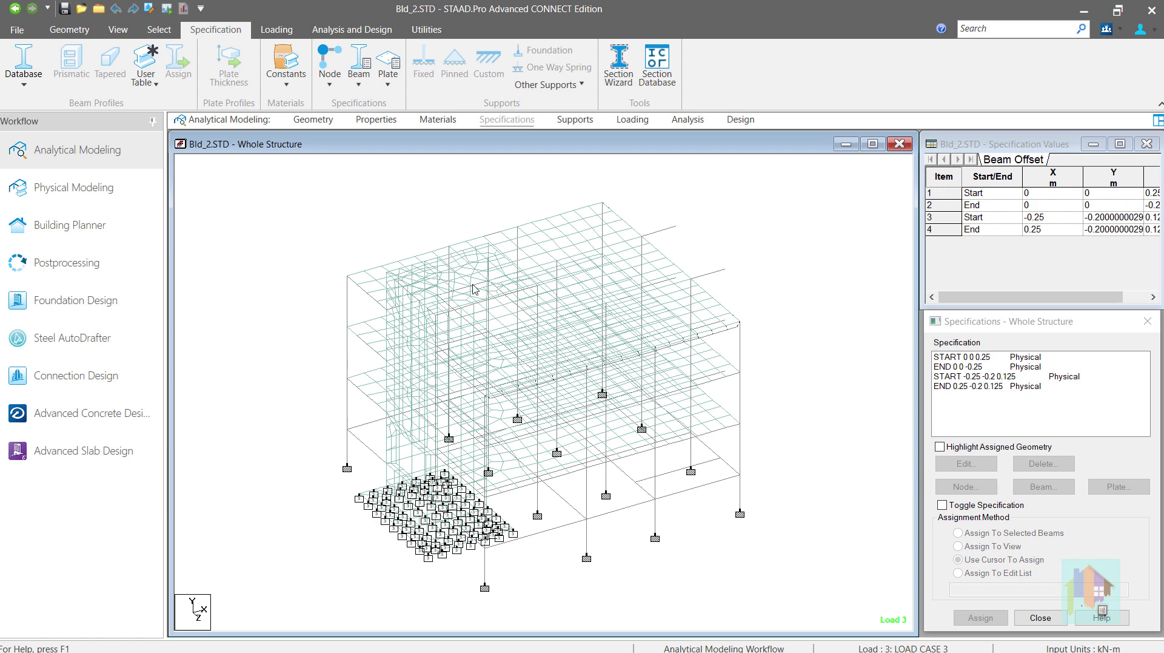
{"action": "scroll", "coordinate": [441, 278], "scroll_direction": "up", "scroll_amount": 1}
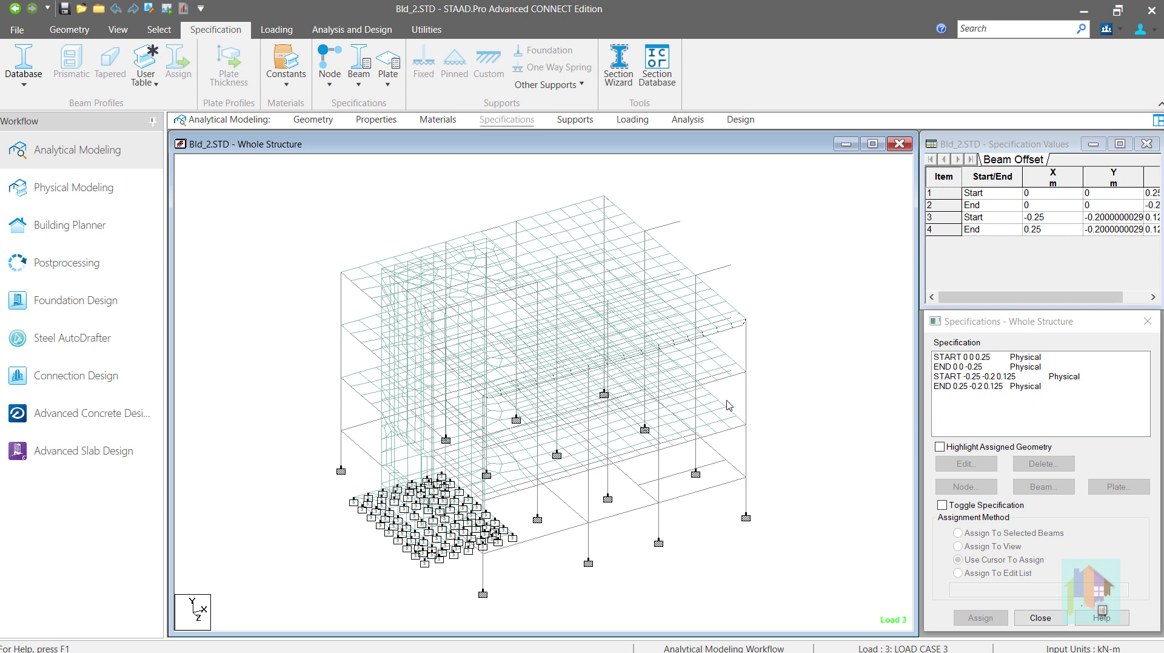
{"action": "middle_click_drag", "start_coordinate": [728, 405], "coordinate": [731, 410]}
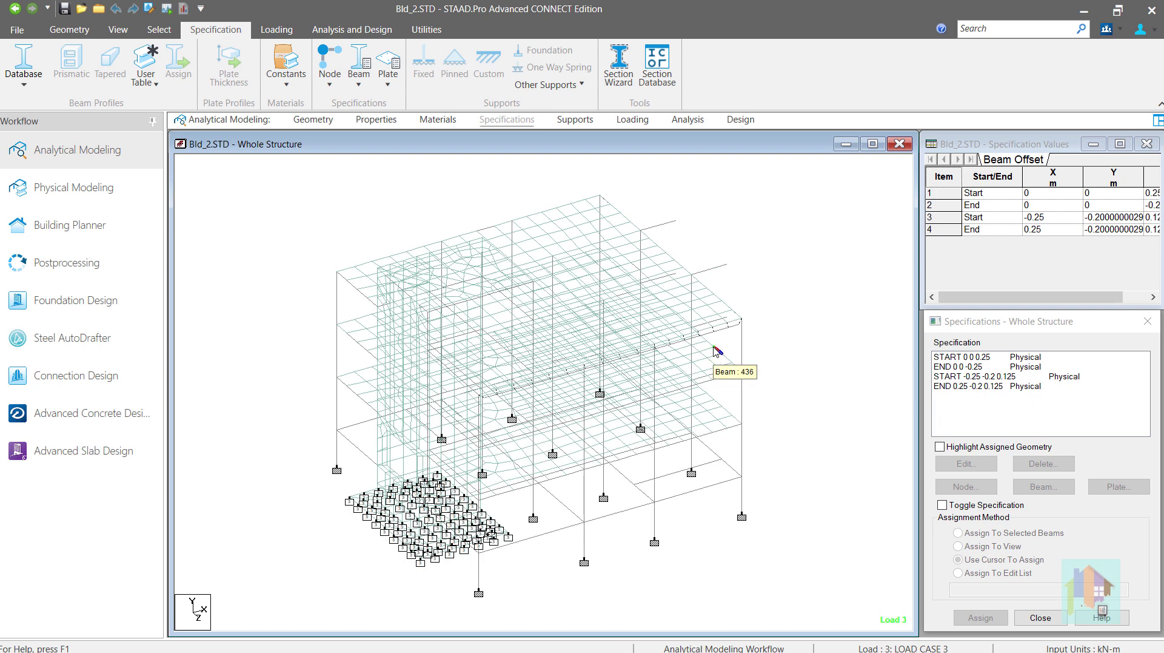
{"action": "left_click", "coordinate": [427, 30]}
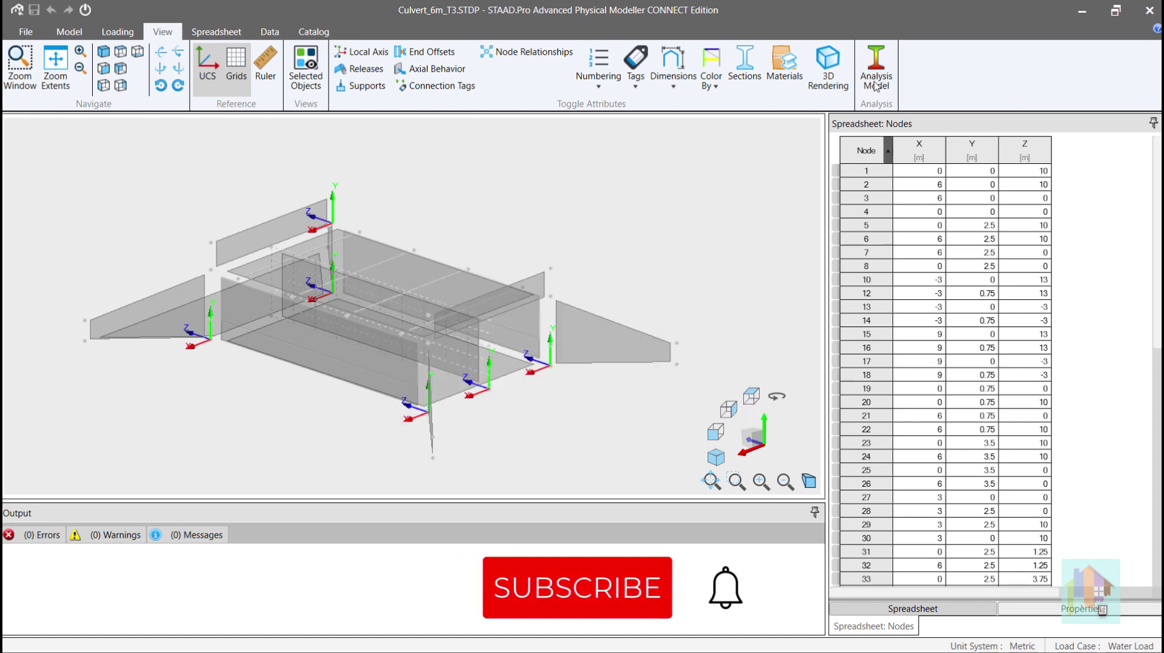
Display the culvert's meshed analysis model with 3D rendering
{"action": "left_click", "coordinate": [876, 85]}
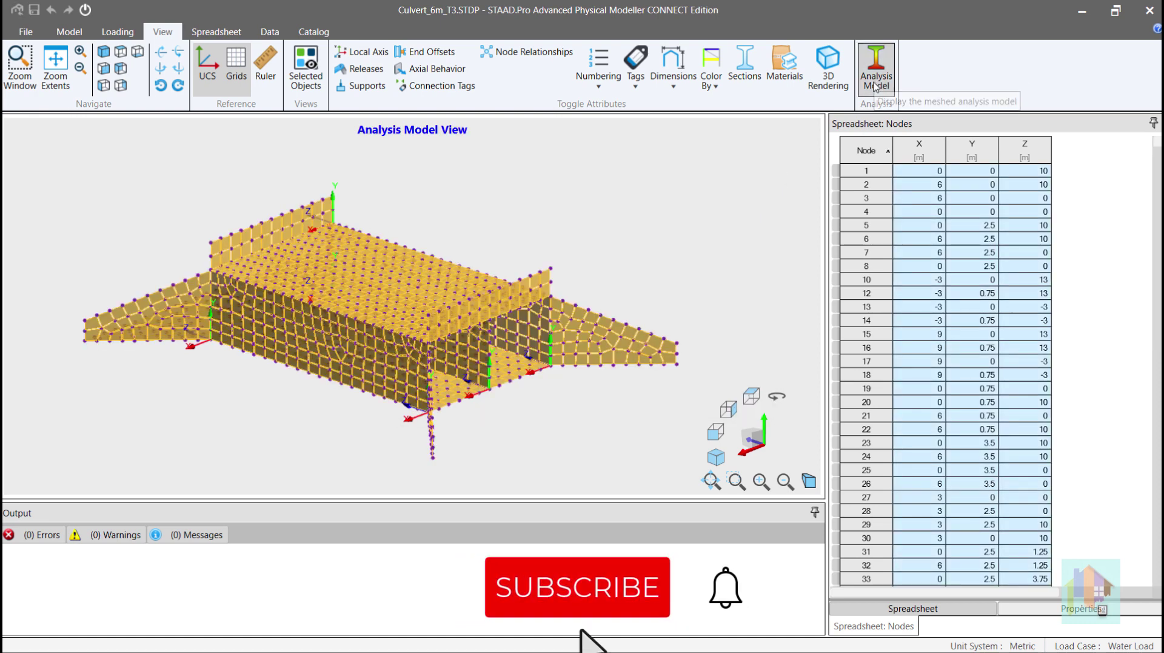
{"action": "left_click", "coordinate": [837, 85]}
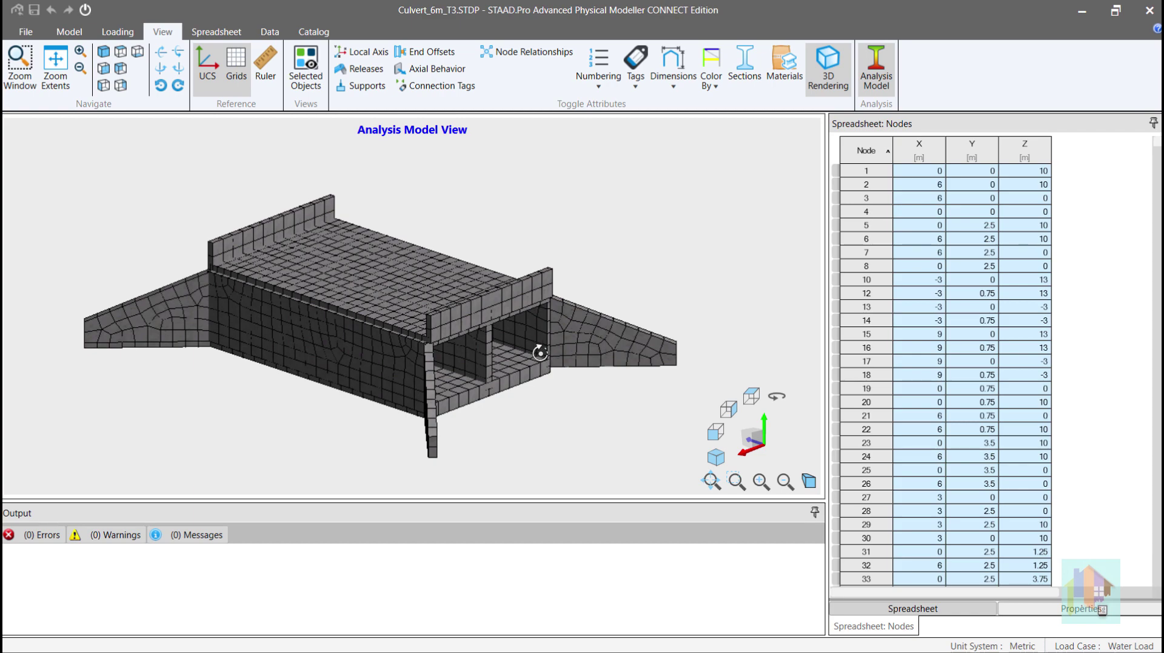